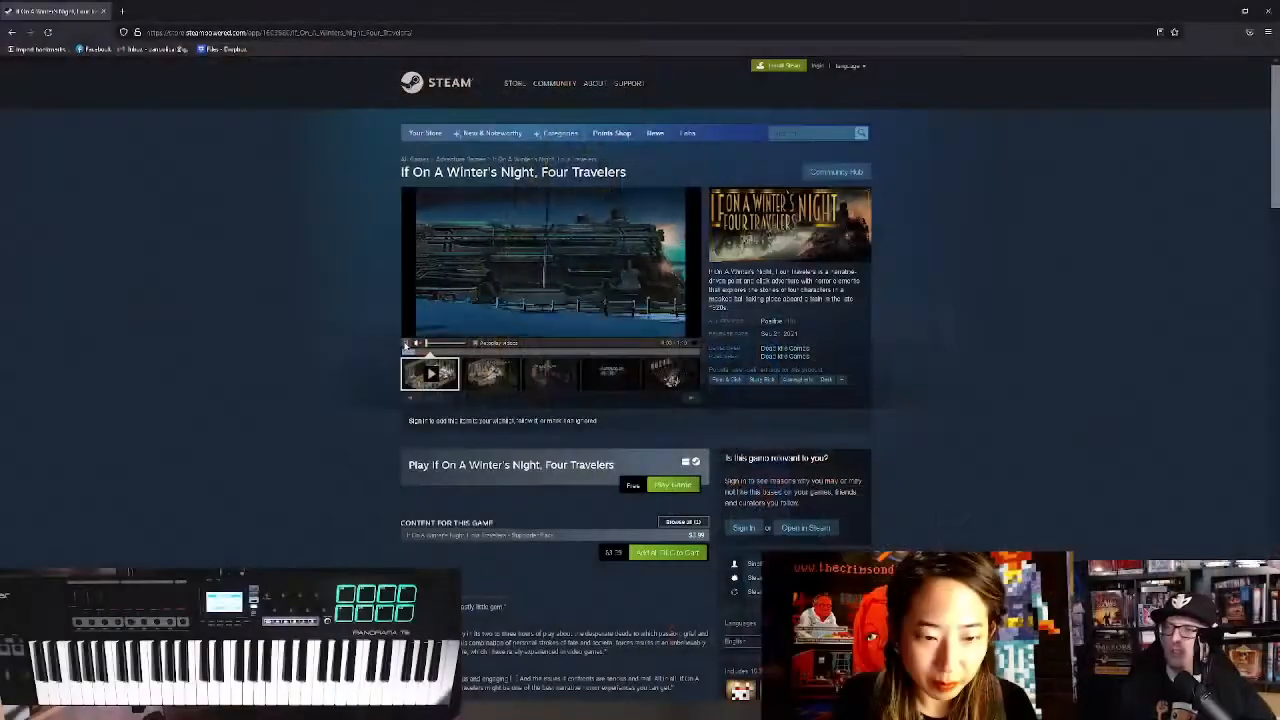
# Watch the game's trailer in full screen, then exit it and view the first gameplay screenshot in the gallery
pyautogui.click(695, 344)
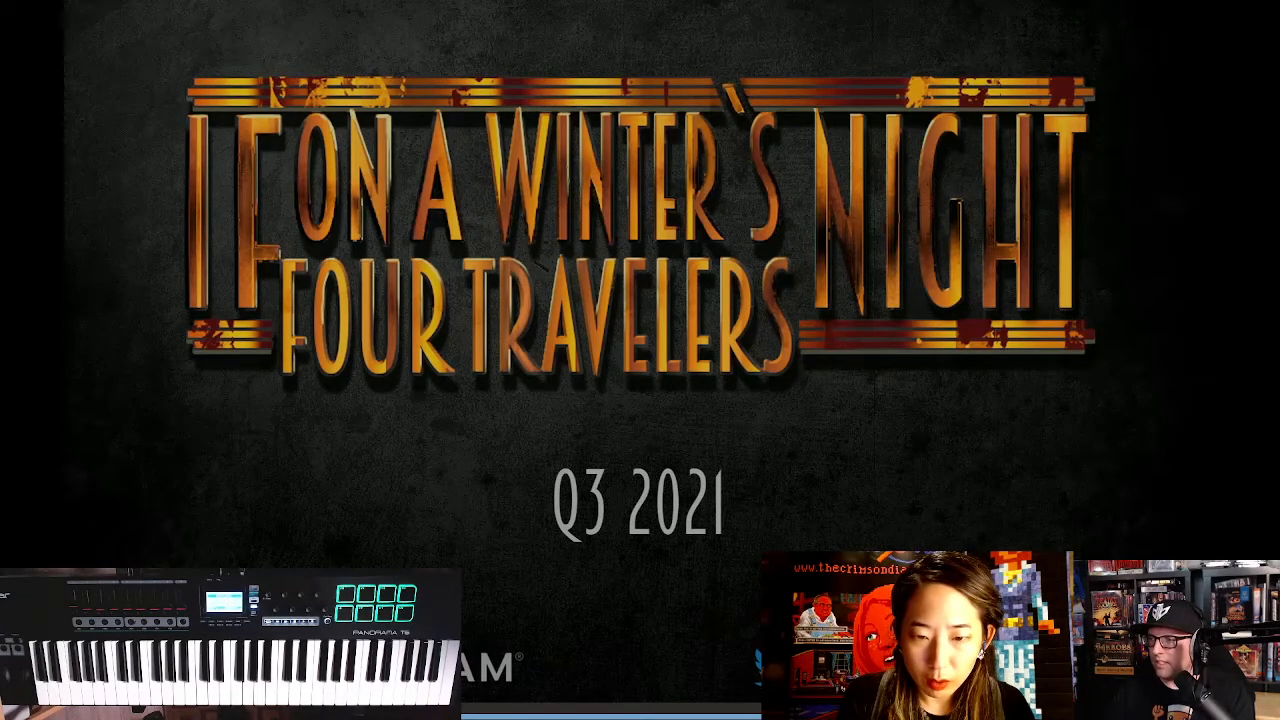
pyautogui.press('Escape')
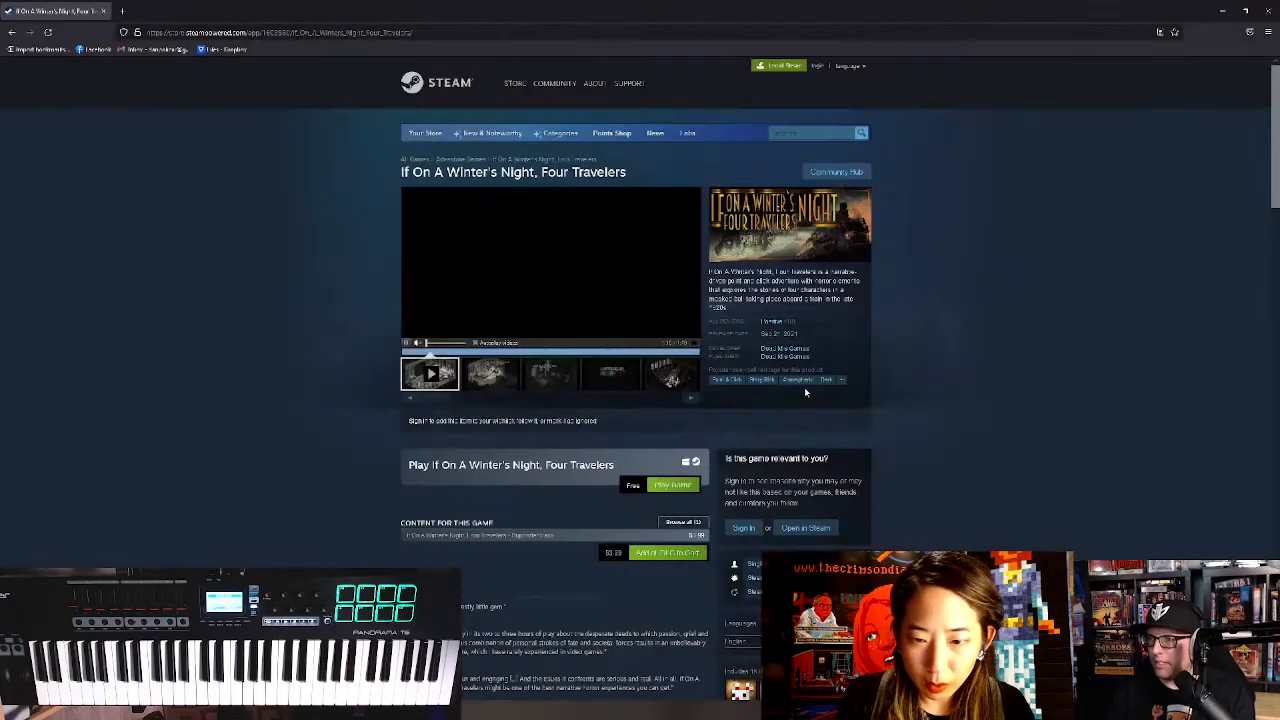
pyautogui.click(511, 372)
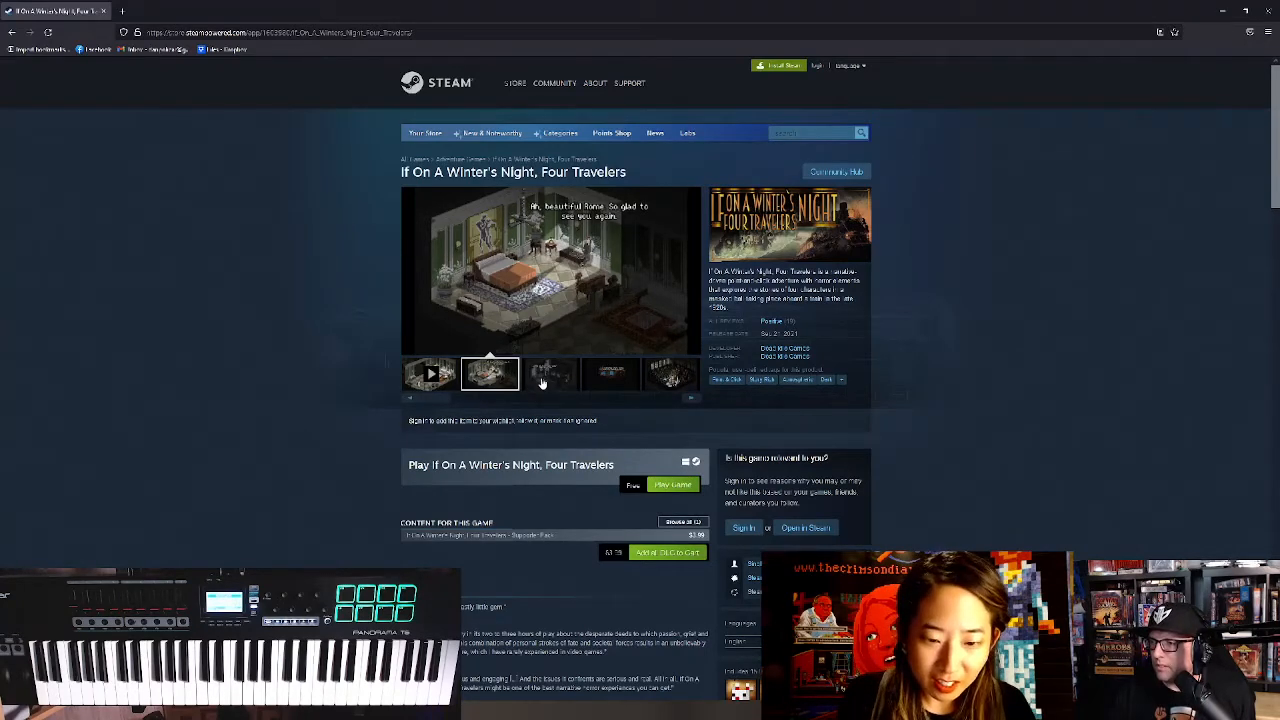
# Add all DLC for If On A Winter's Night, Four Travelers to the cart and return to the game's store page
pyautogui.scroll(-1, 542, 382)
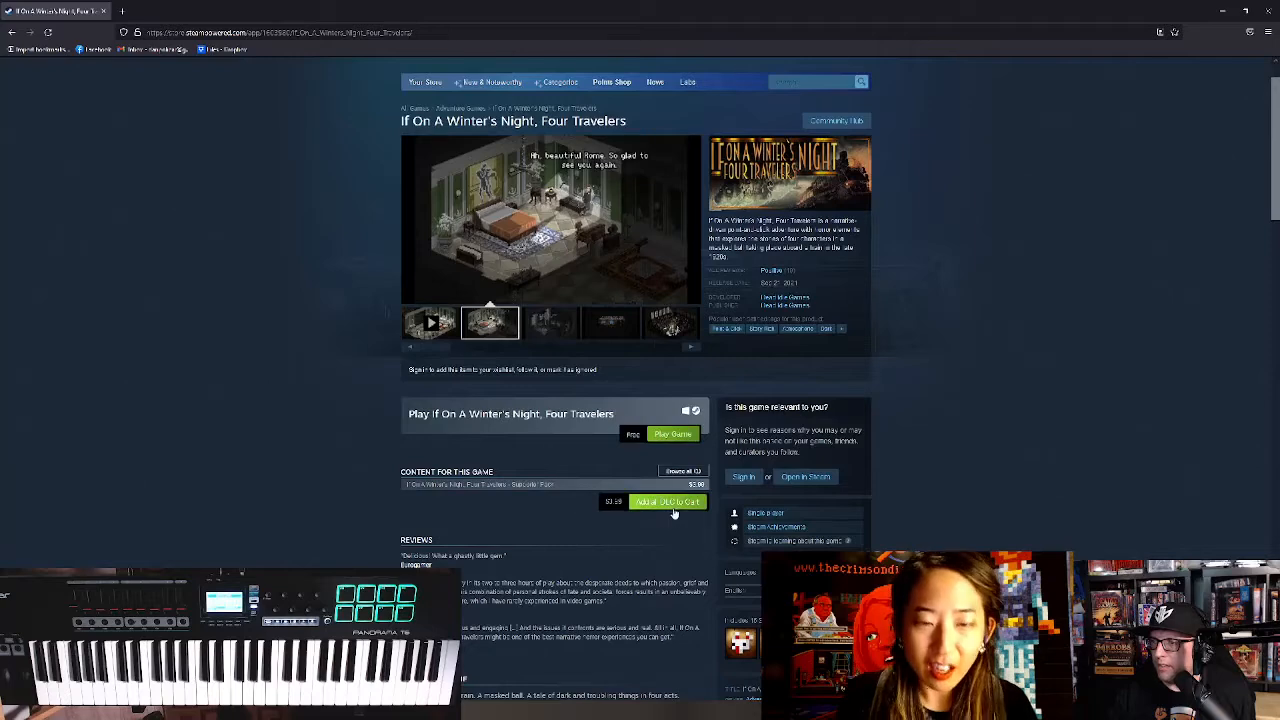
pyautogui.click(672, 502)
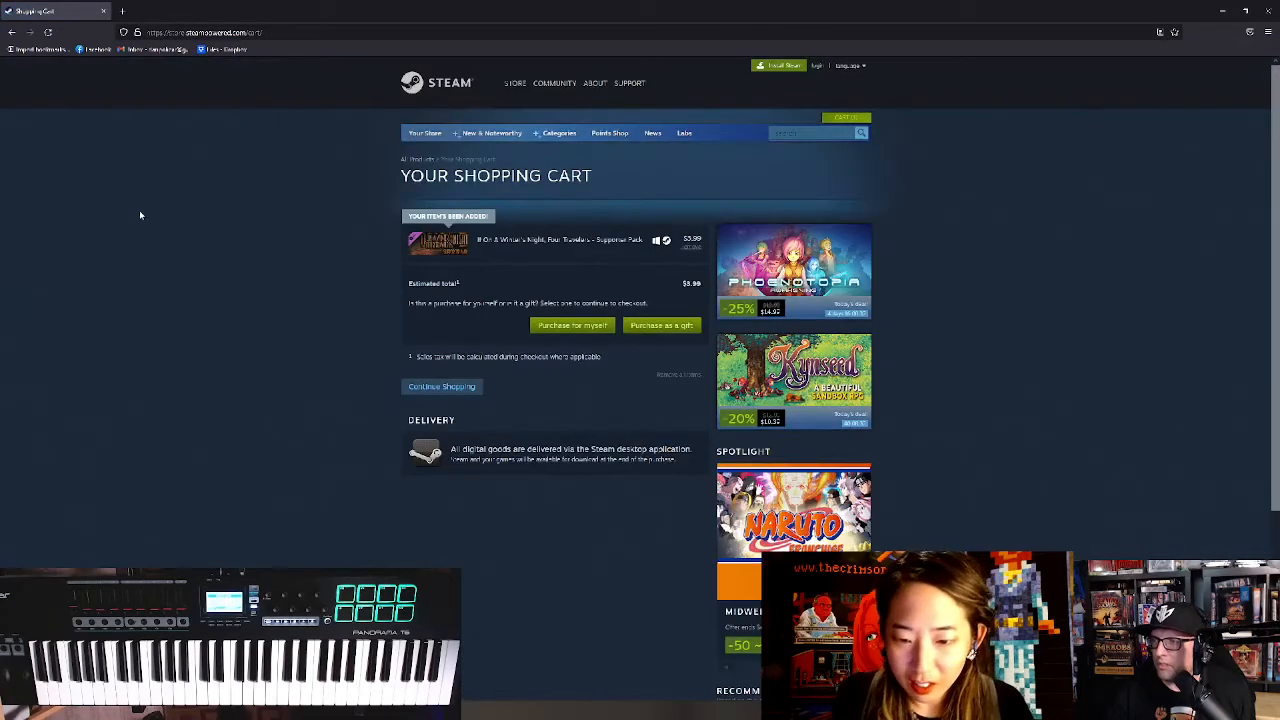
pyautogui.click(11, 32)
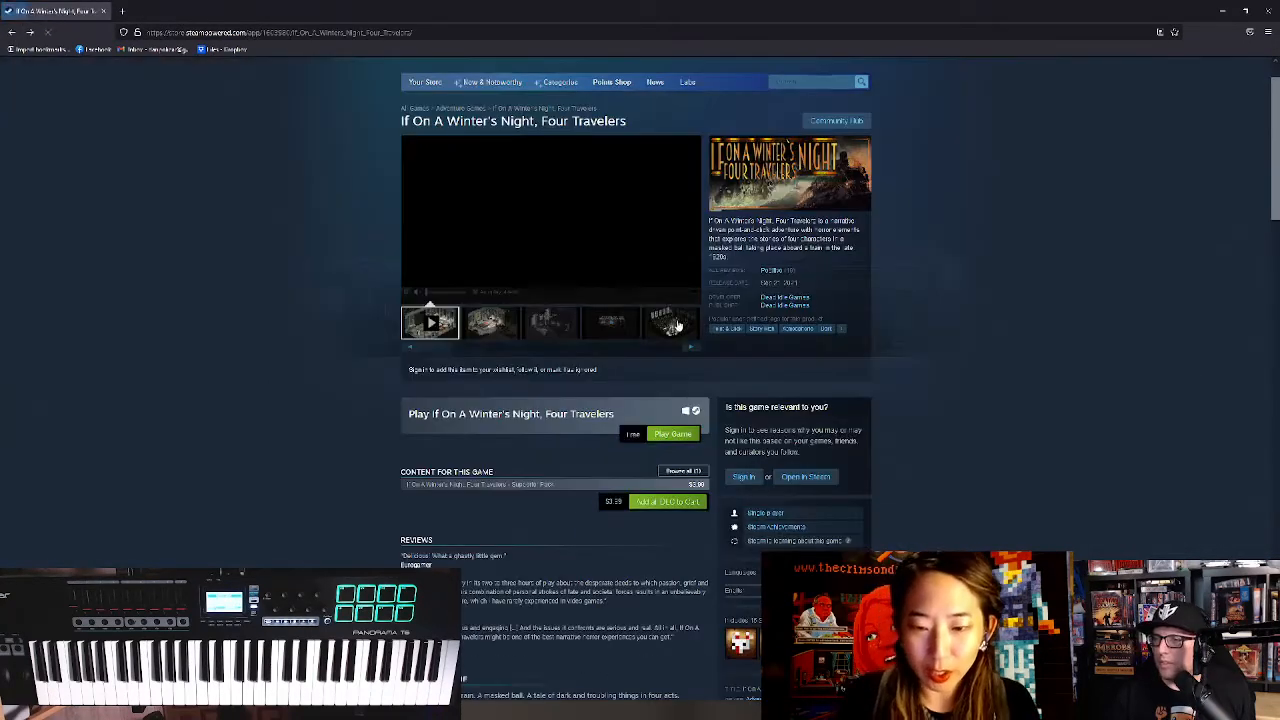
# Read through the game's store page, covering the reviews, story descriptions, mature content note and system requirements
pyautogui.scroll(-3, 391, 406)
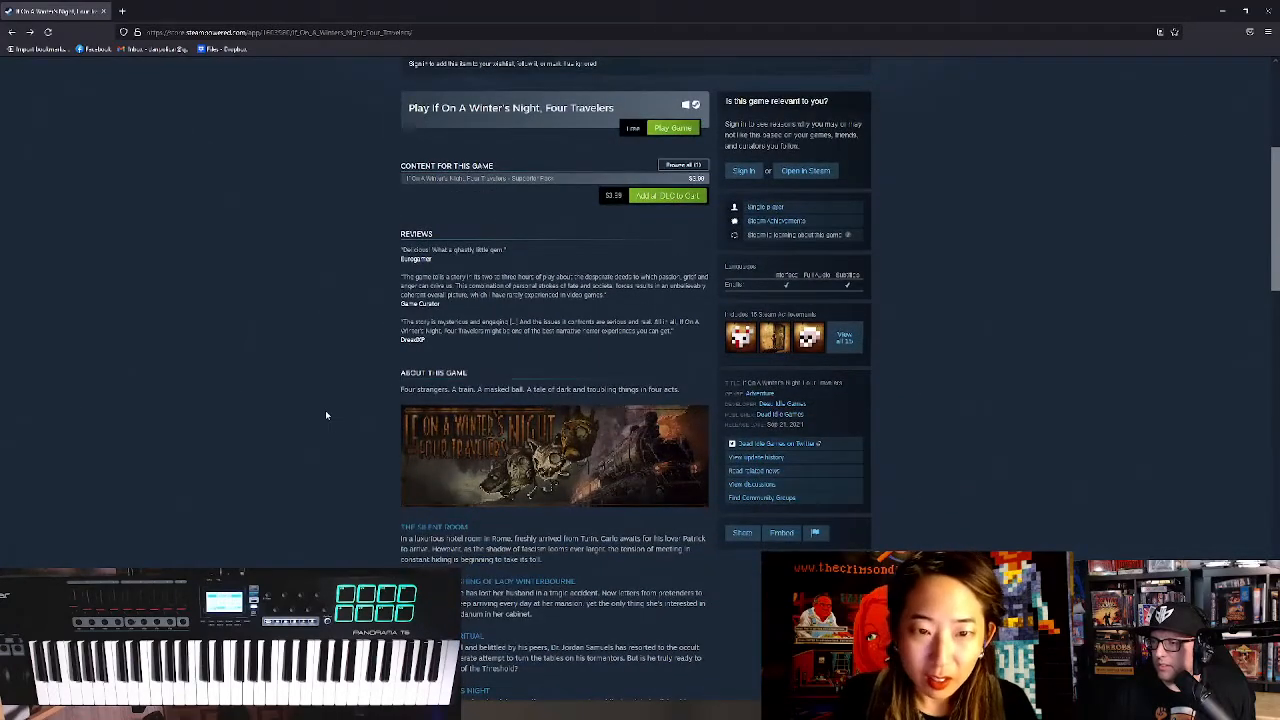
pyautogui.scroll(-5, 325, 414)
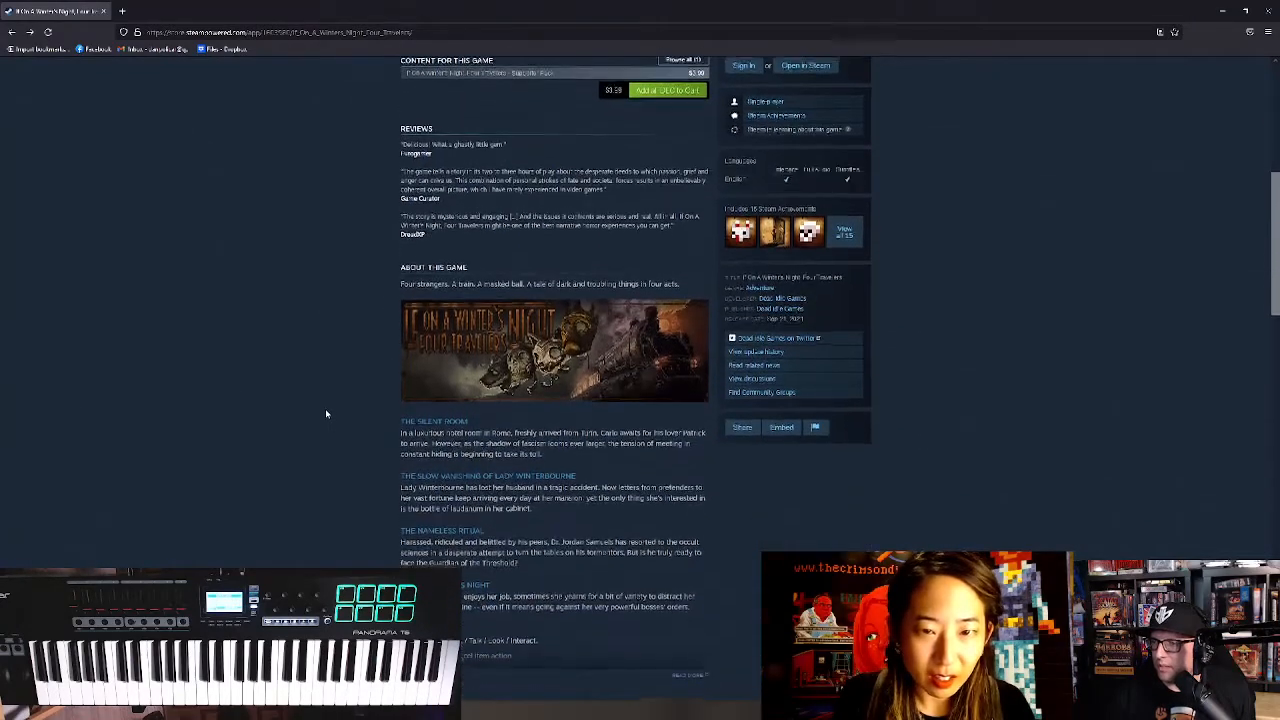
pyautogui.scroll(-2, 325, 413)
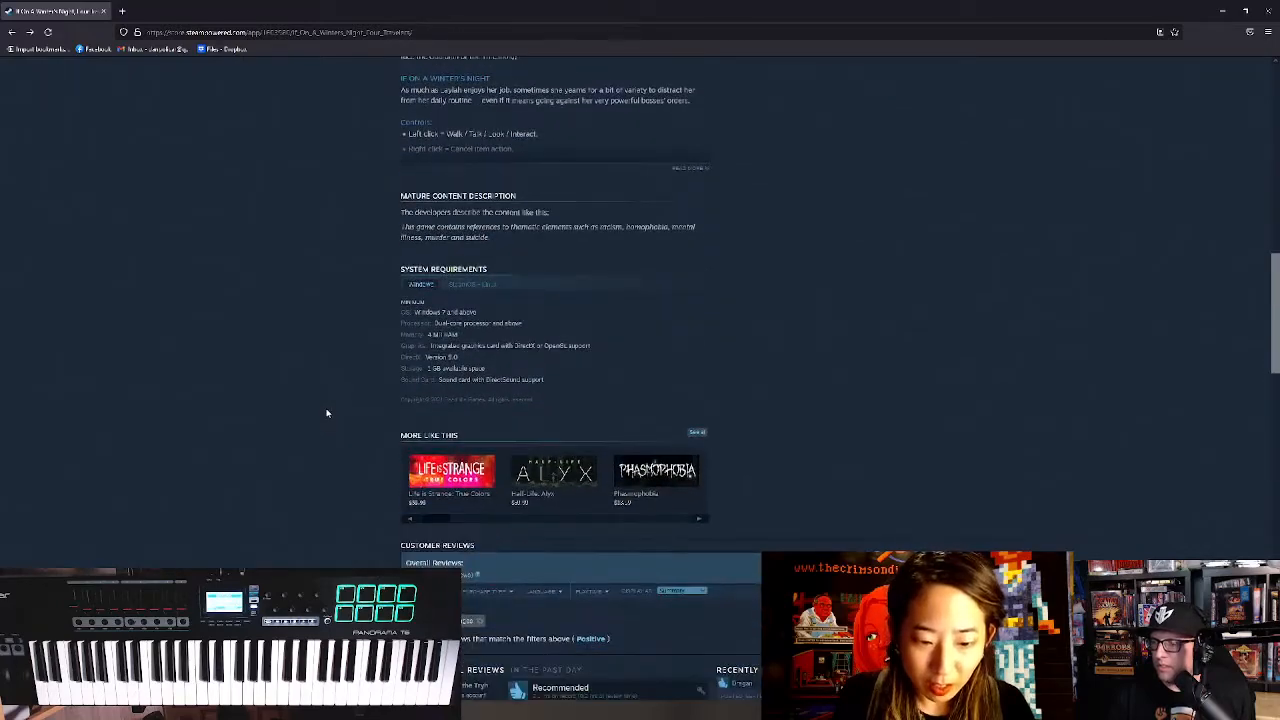
pyautogui.scroll(3, 352, 426)
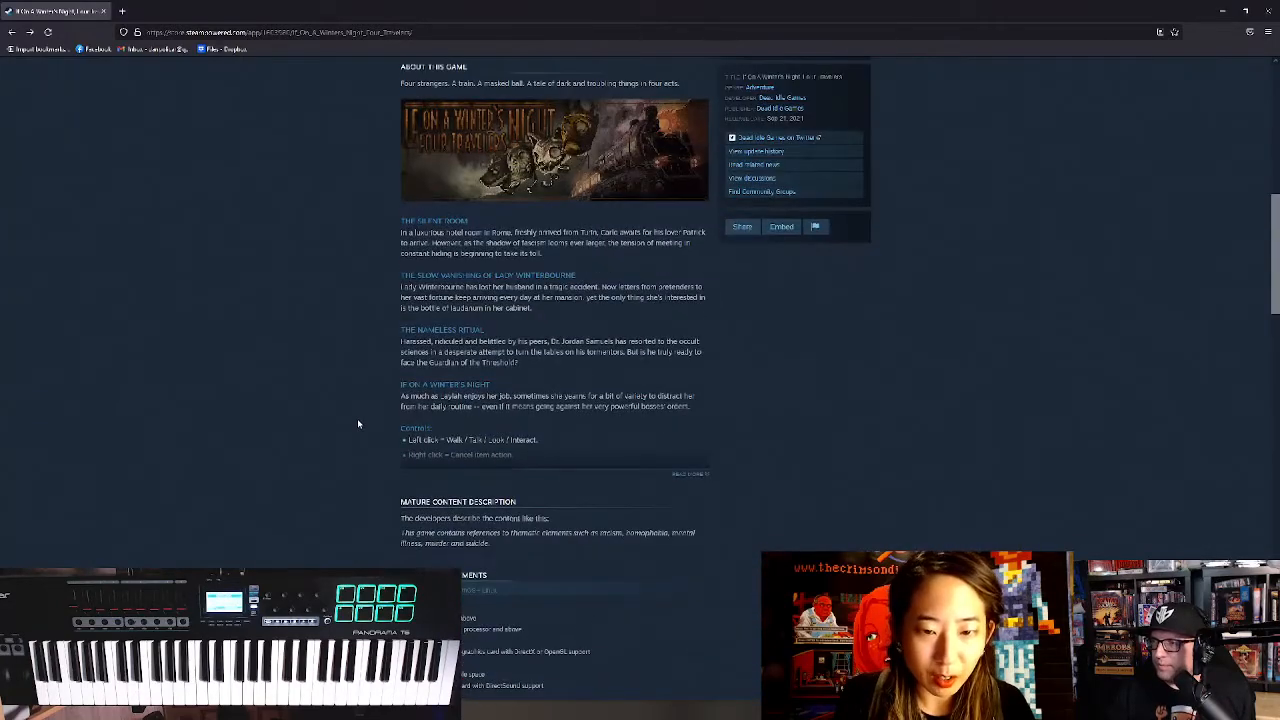
pyautogui.scroll(3, 358, 424)
pyautogui.scroll(2, 358, 424)
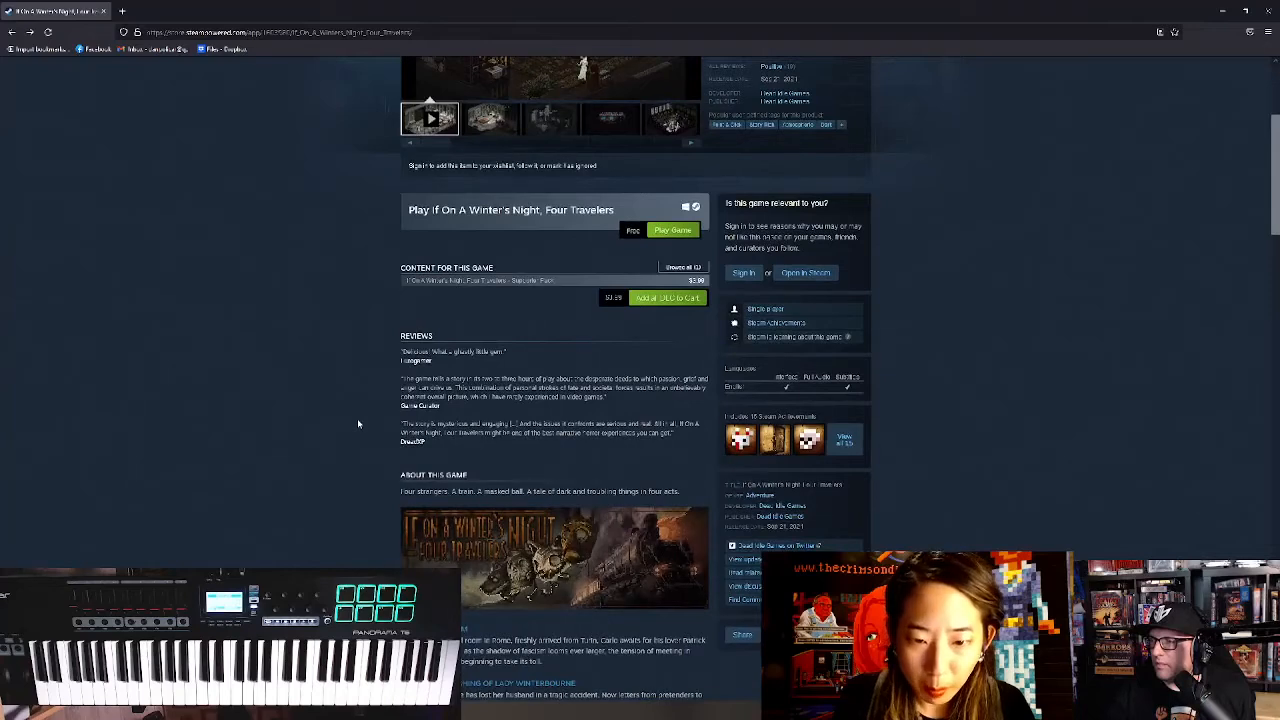
pyautogui.scroll(3, 358, 424)
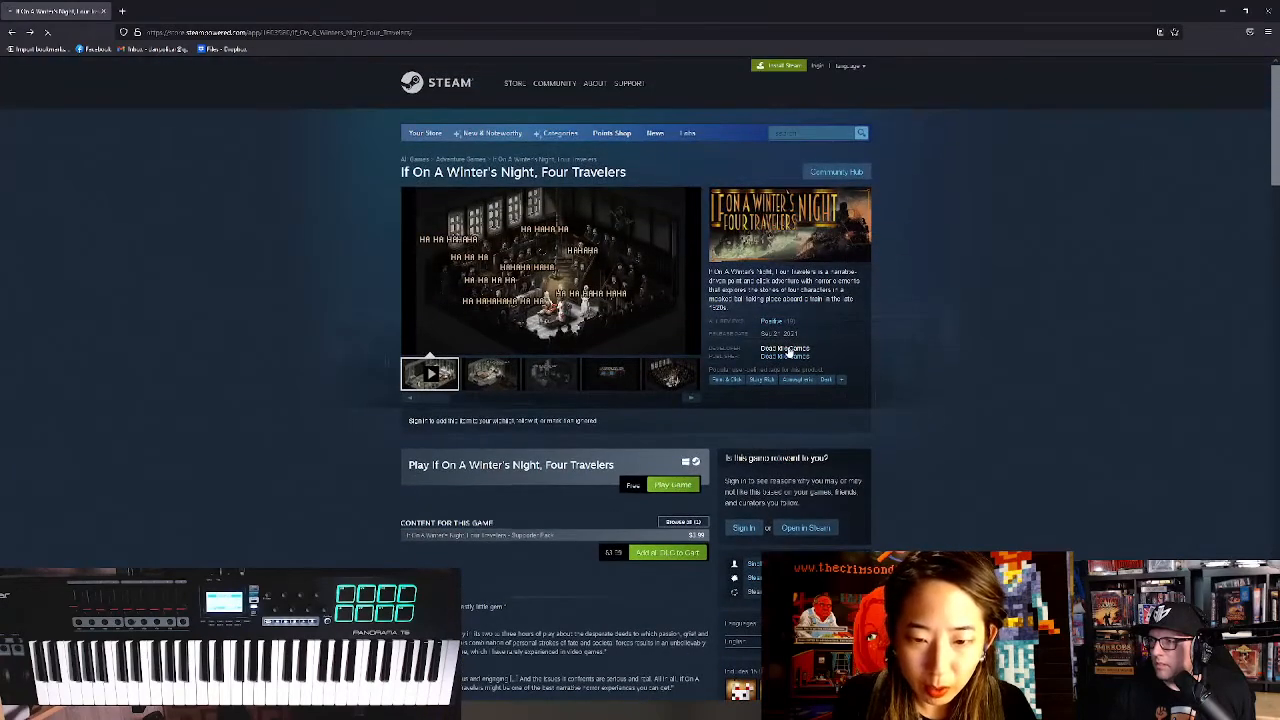
# Open the page of the developer Dead Idle Games and look through its listed releases
pyautogui.click(786, 349)
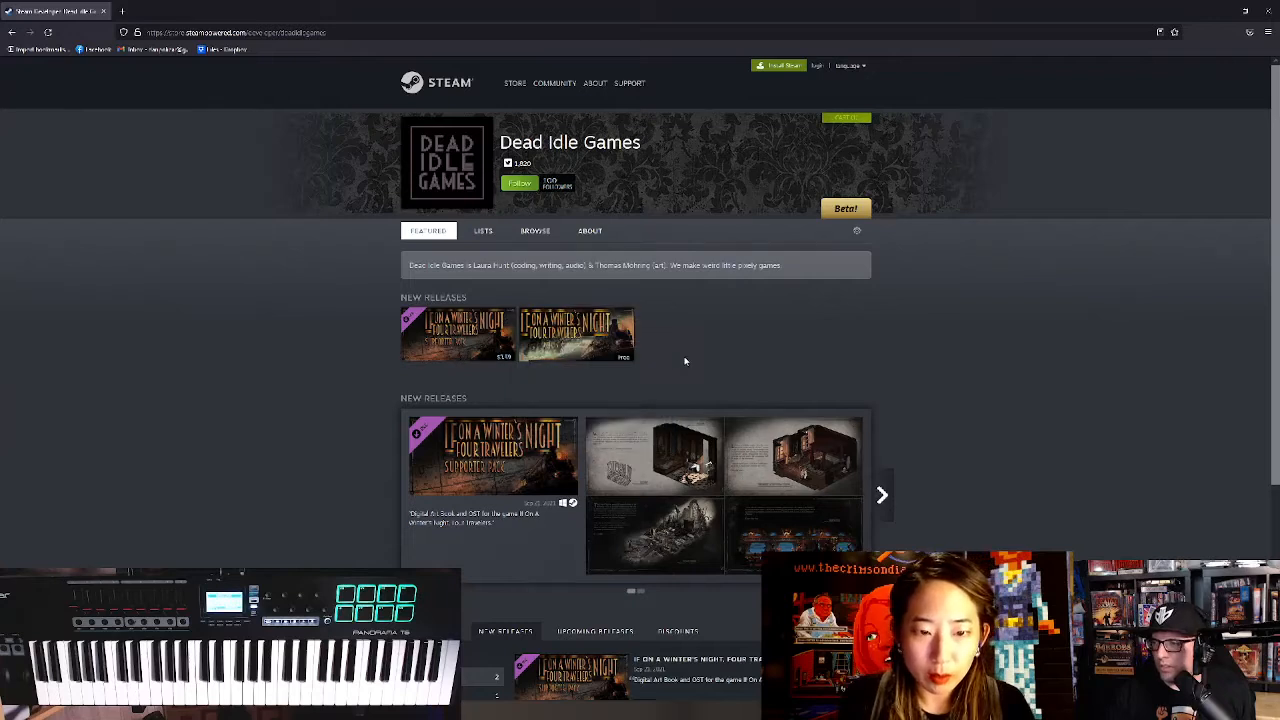
pyautogui.moveTo(455, 357)
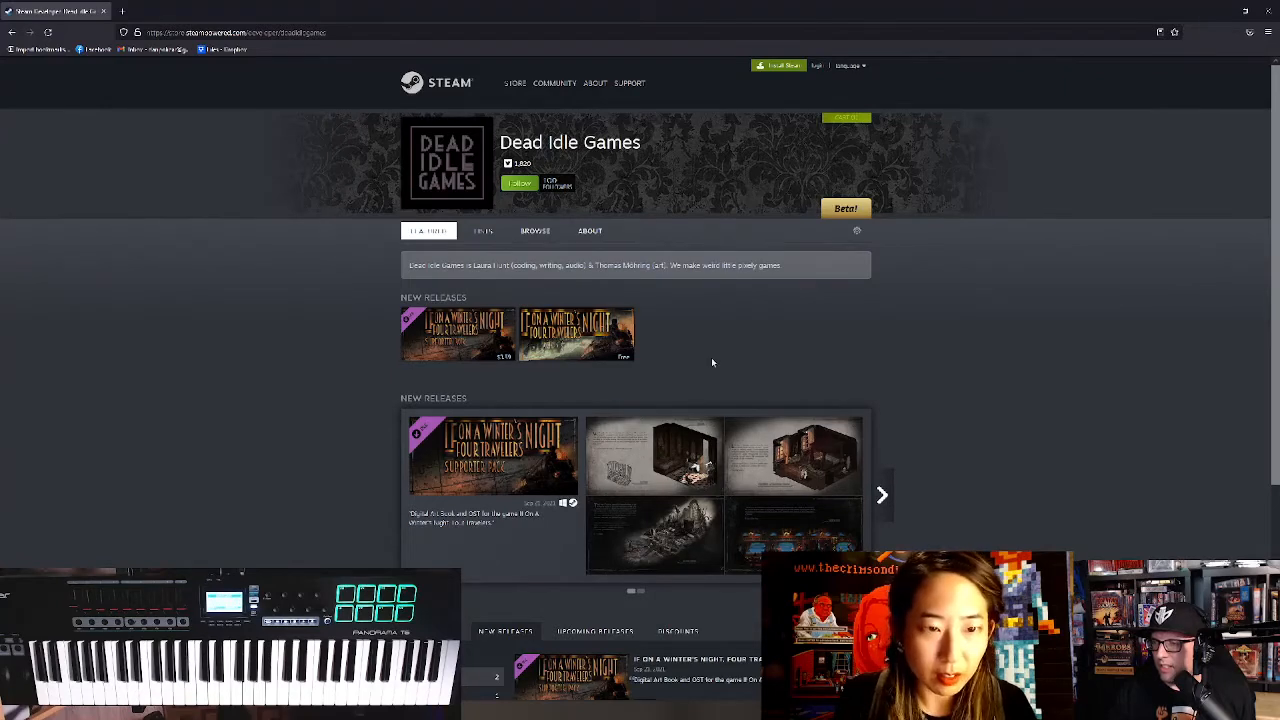
pyautogui.scroll(-3, 712, 362)
pyautogui.moveTo(586, 517)
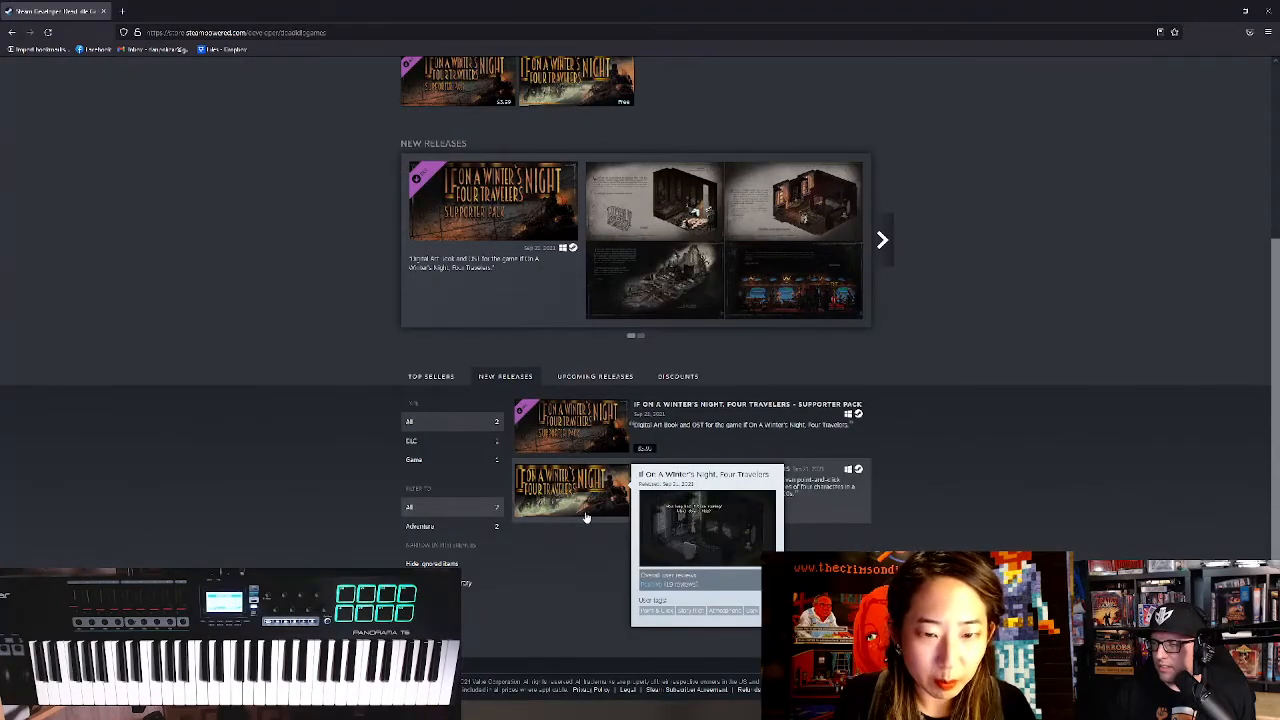
pyautogui.scroll(3, 431, 295)
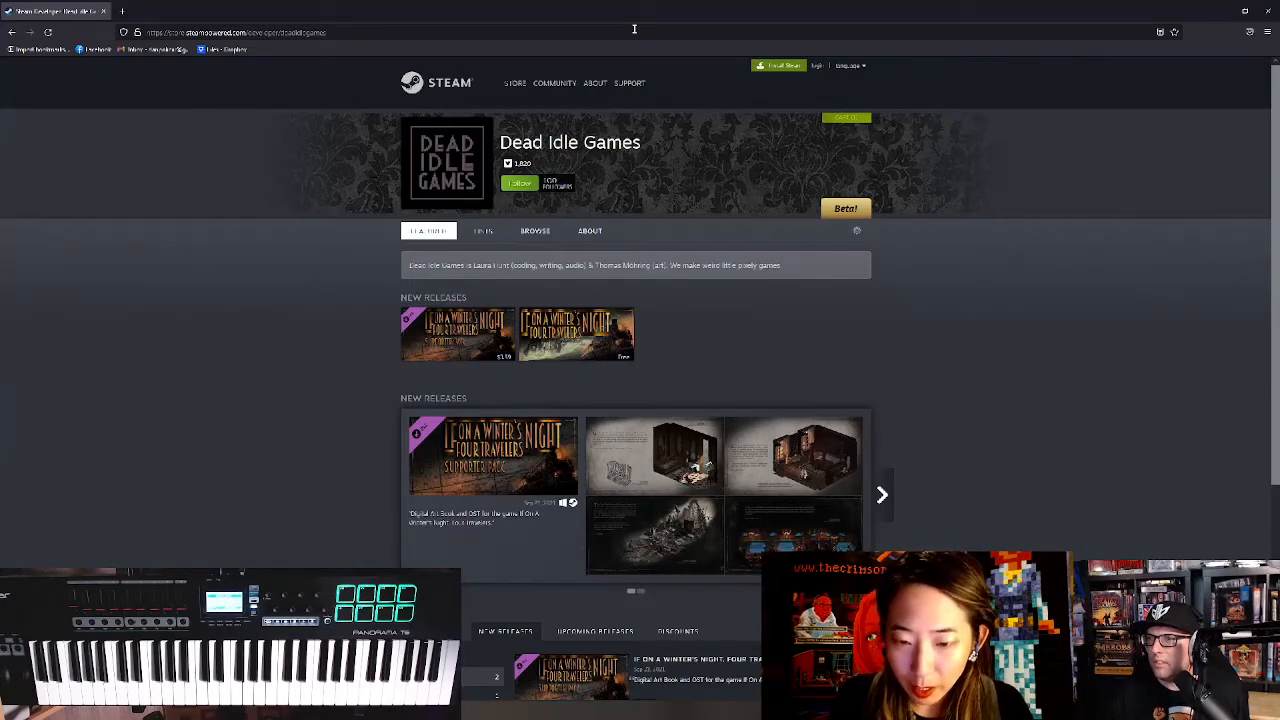
# Try to follow Dead Idle Games and dismiss the login notice
pyautogui.click(519, 183)
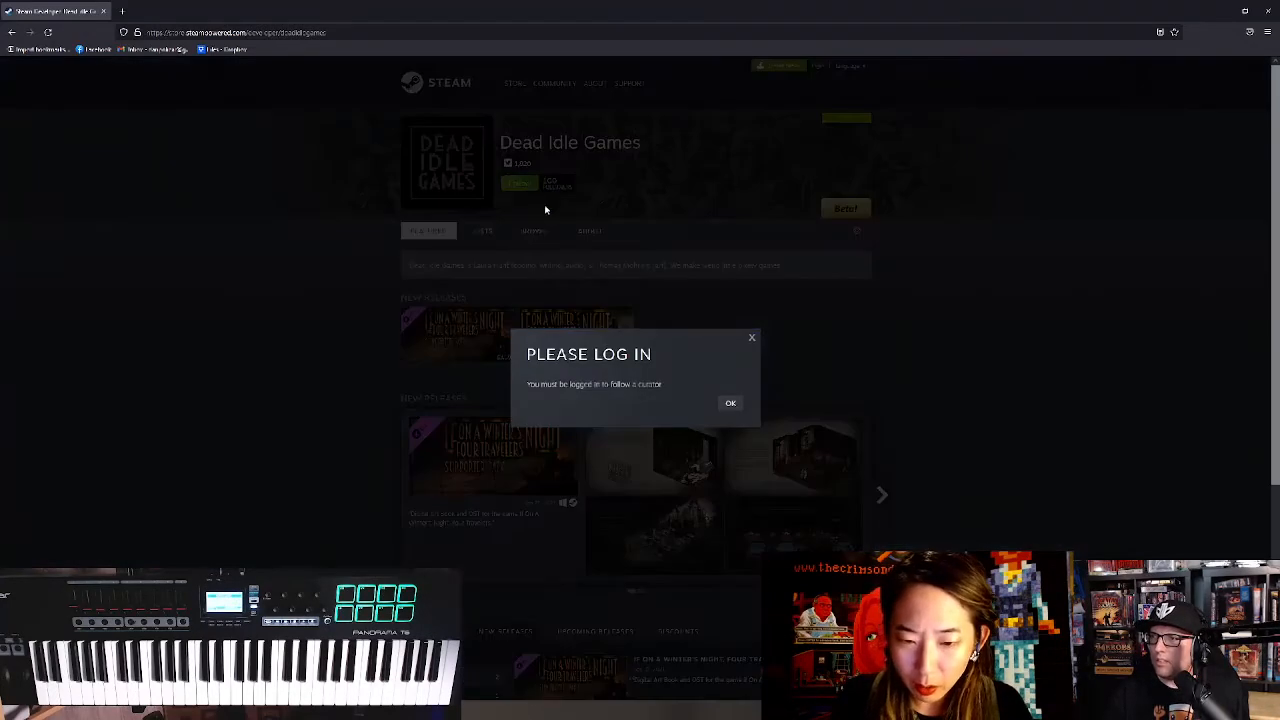
pyautogui.click(736, 405)
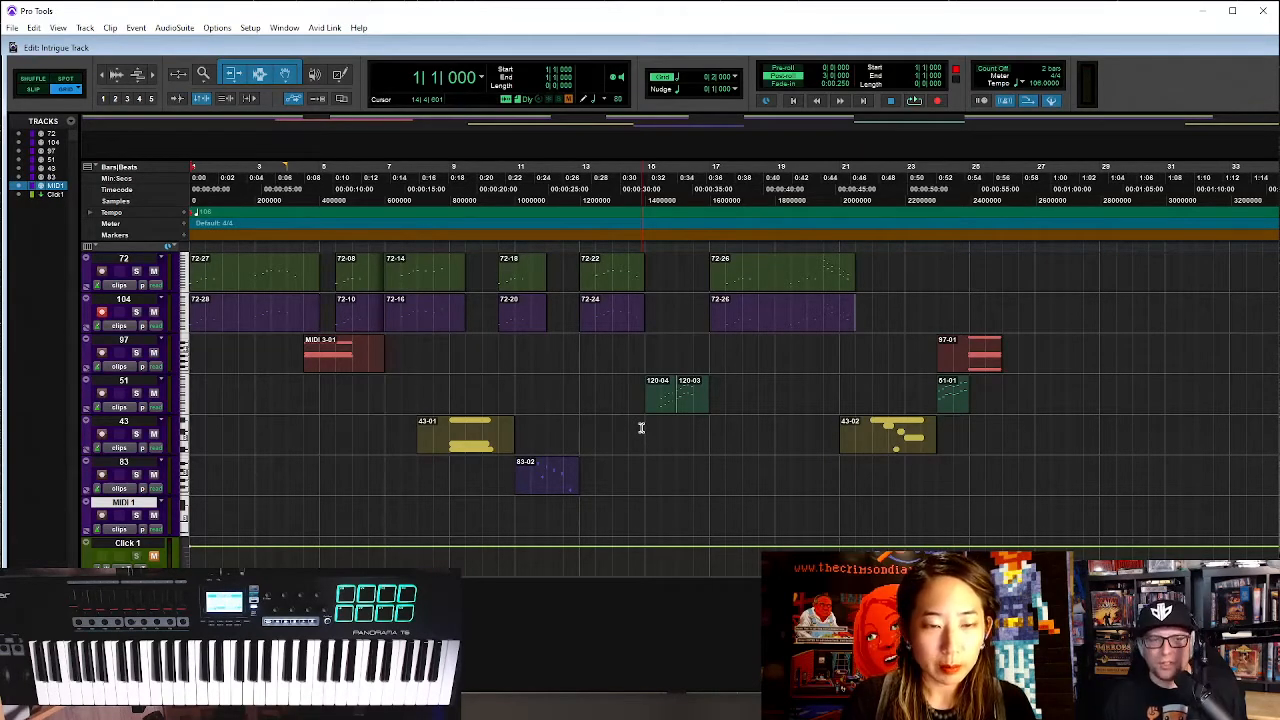
# In Pro Tools, restore the Intrigue Track Edit window and maximize it again to refit it to the workspace
pyautogui.doubleClick(632, 47)
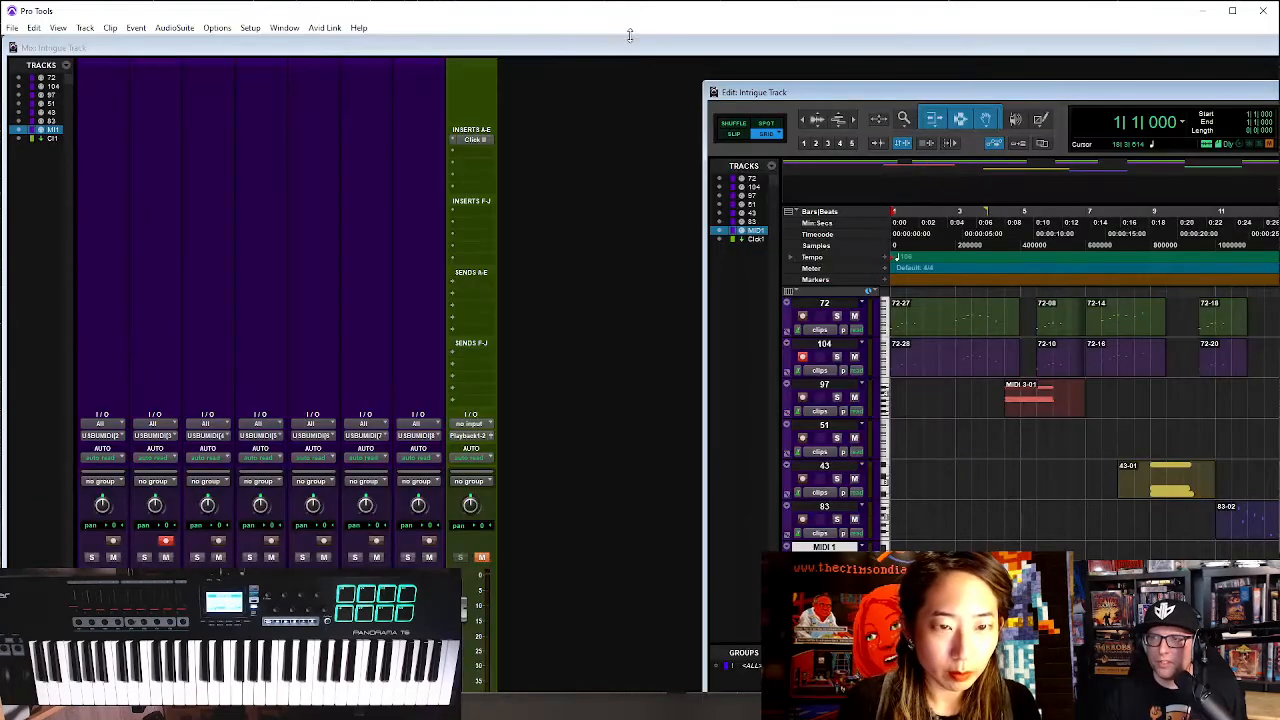
pyautogui.doubleClick(794, 92)
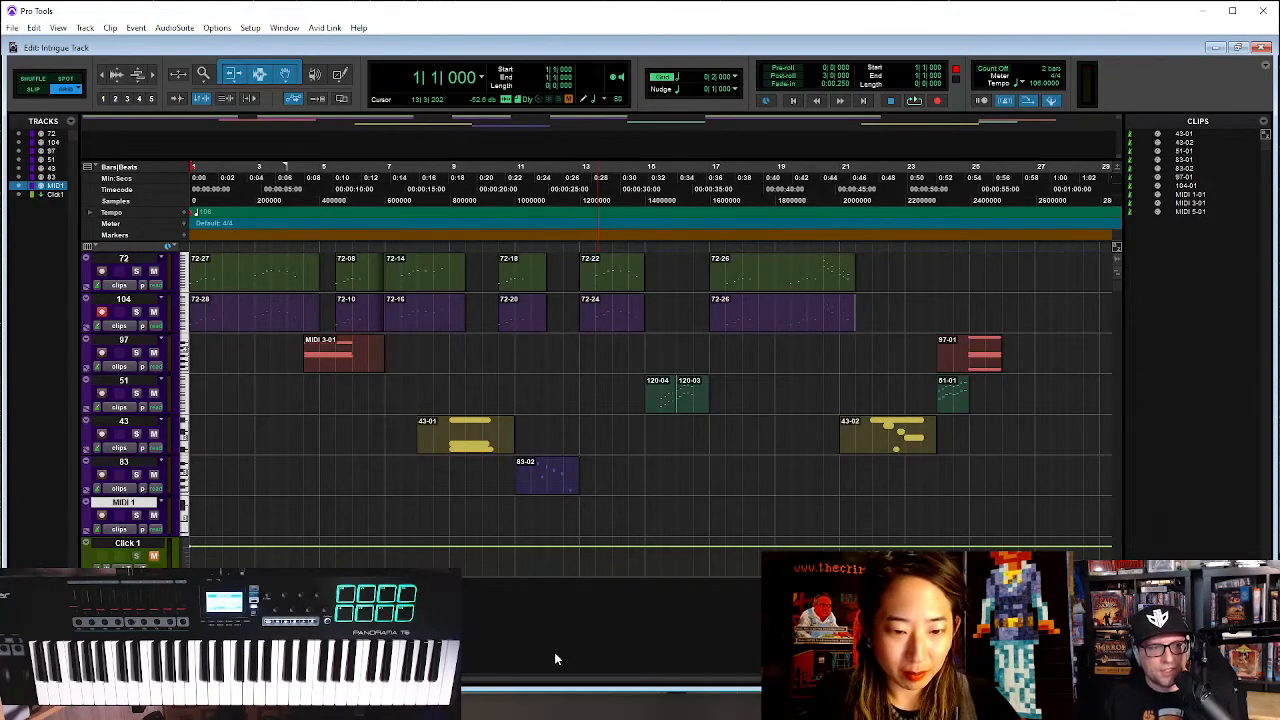
# Play the Intrigue Track session from the beginning and stop playback after the last clip
pyautogui.press('r')
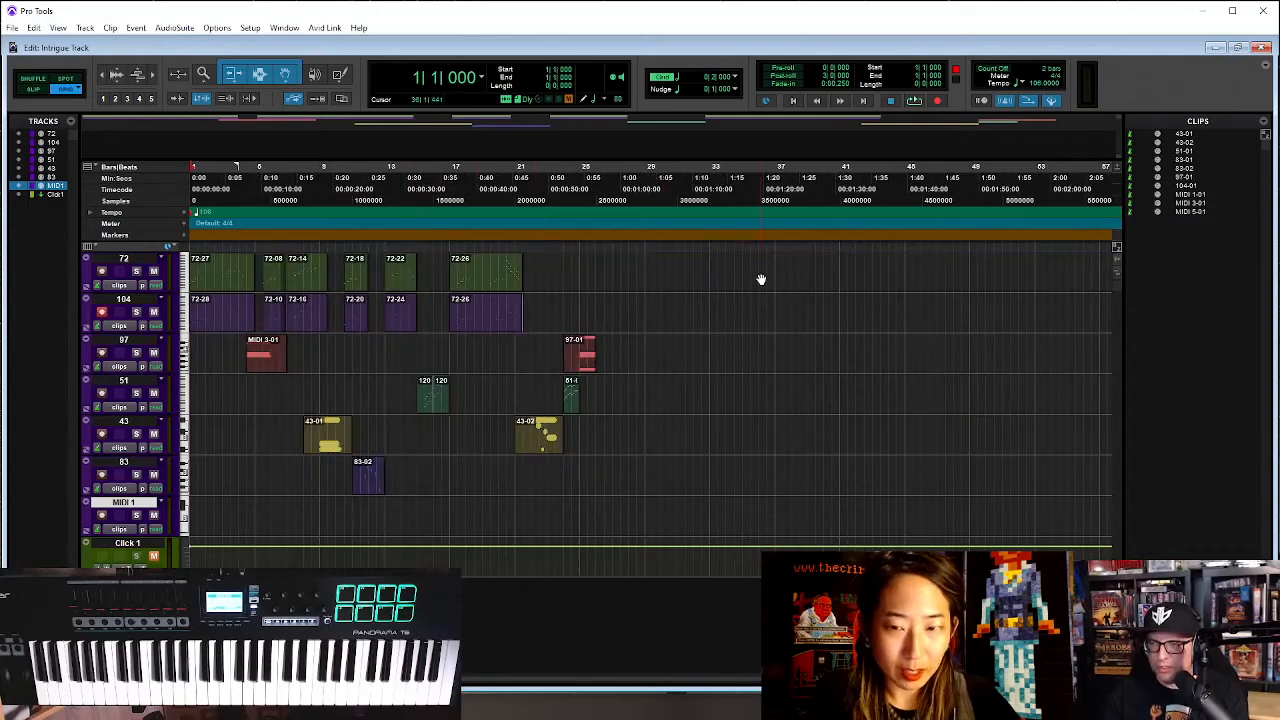
pyautogui.press('t')
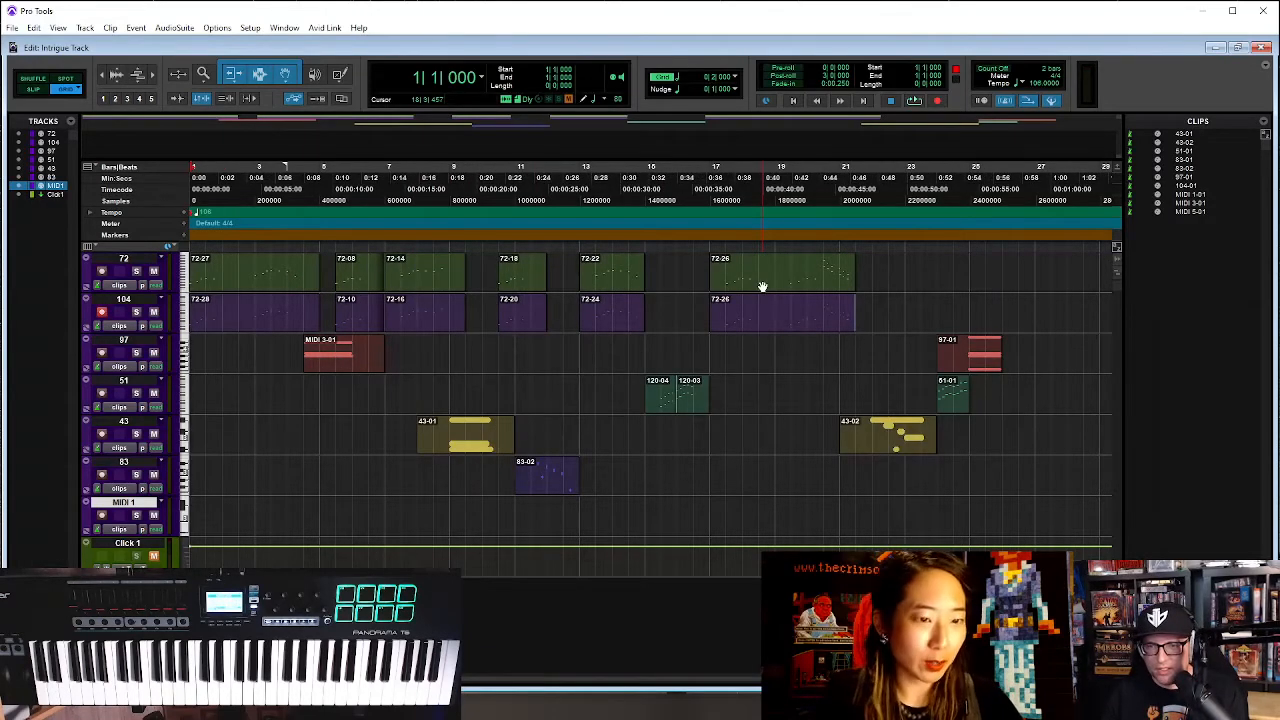
pyautogui.press('space')
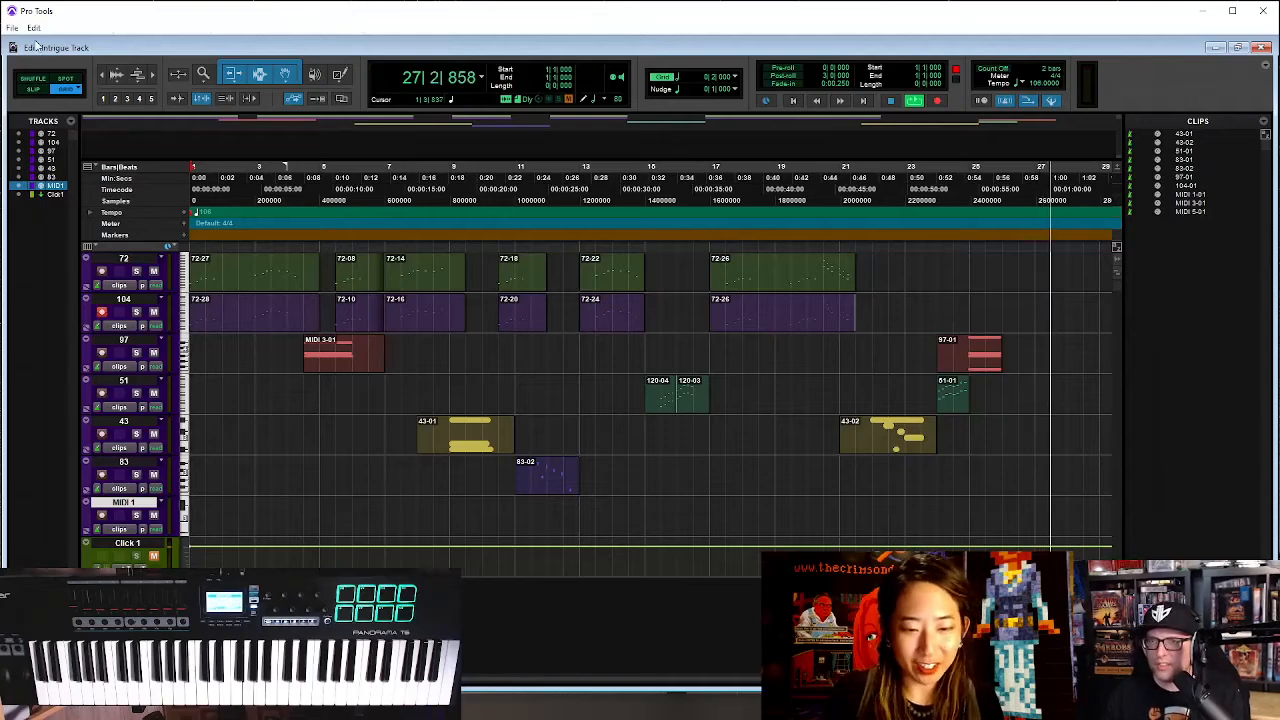
pyautogui.press('space')
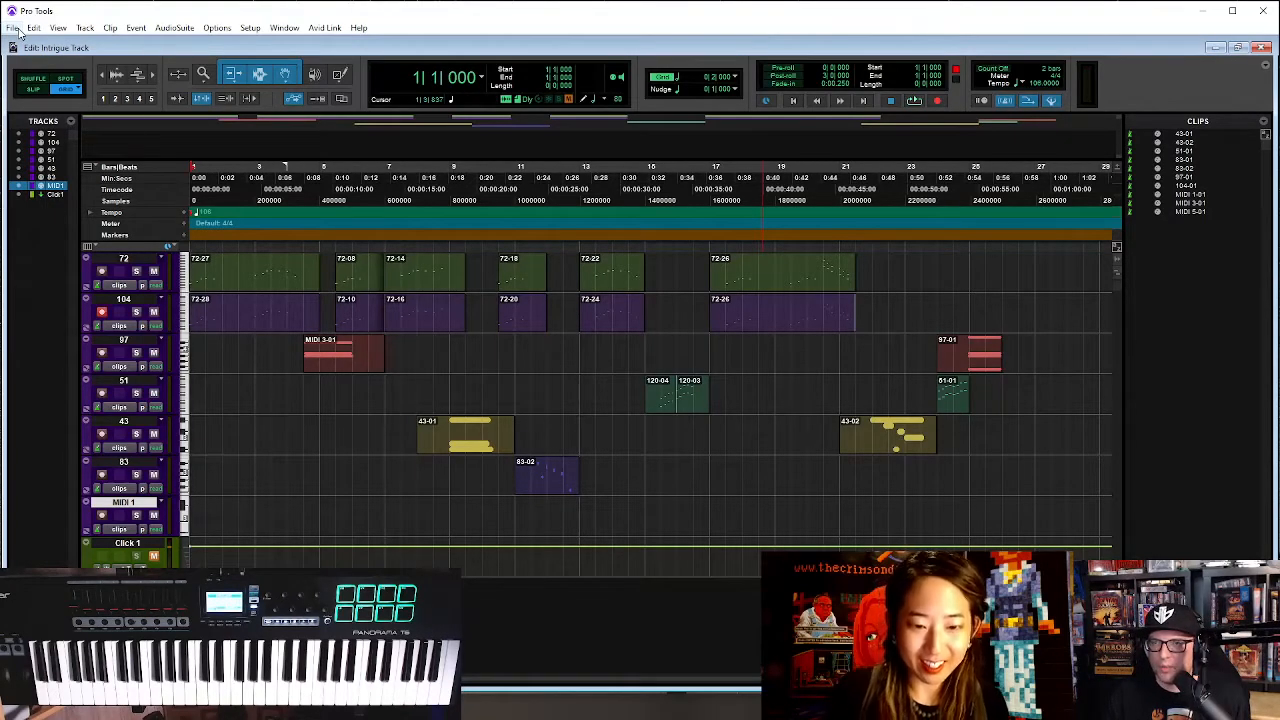
# Open the Intrigue Track 2 session from its folder inside TCD without saving the changes to Intrigue Track
pyautogui.click(15, 29)
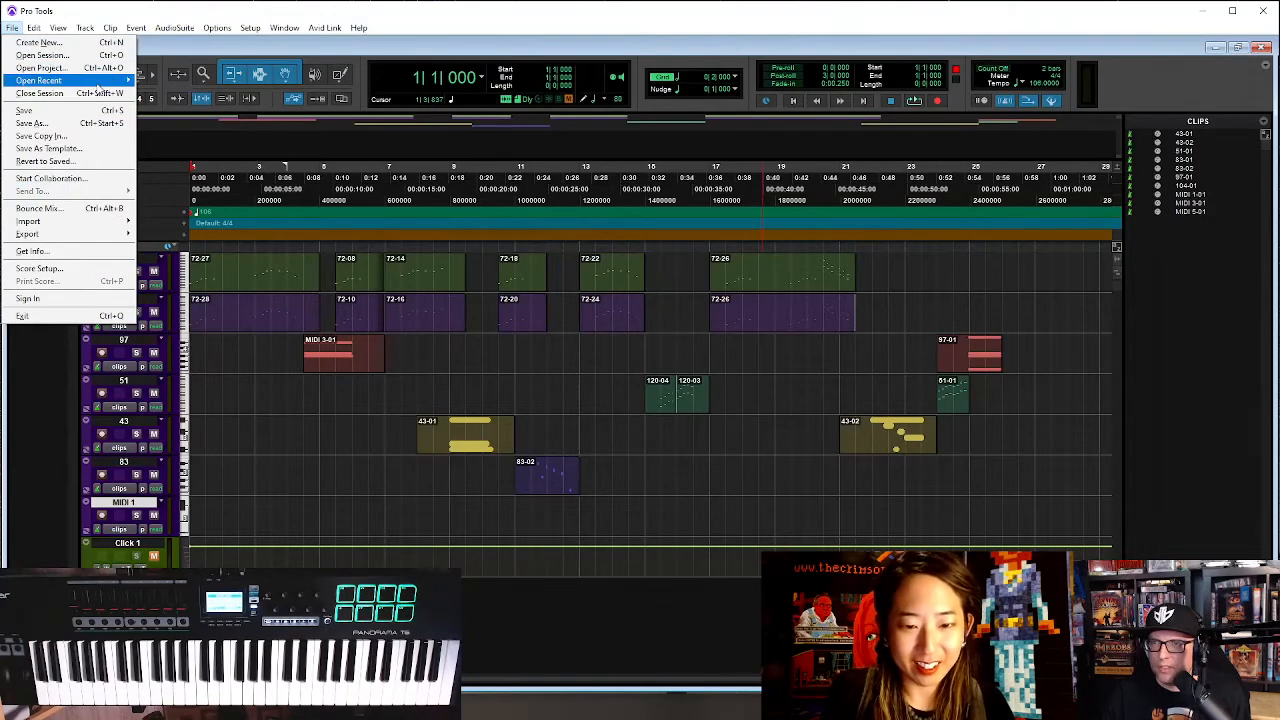
pyautogui.moveTo(100, 82)
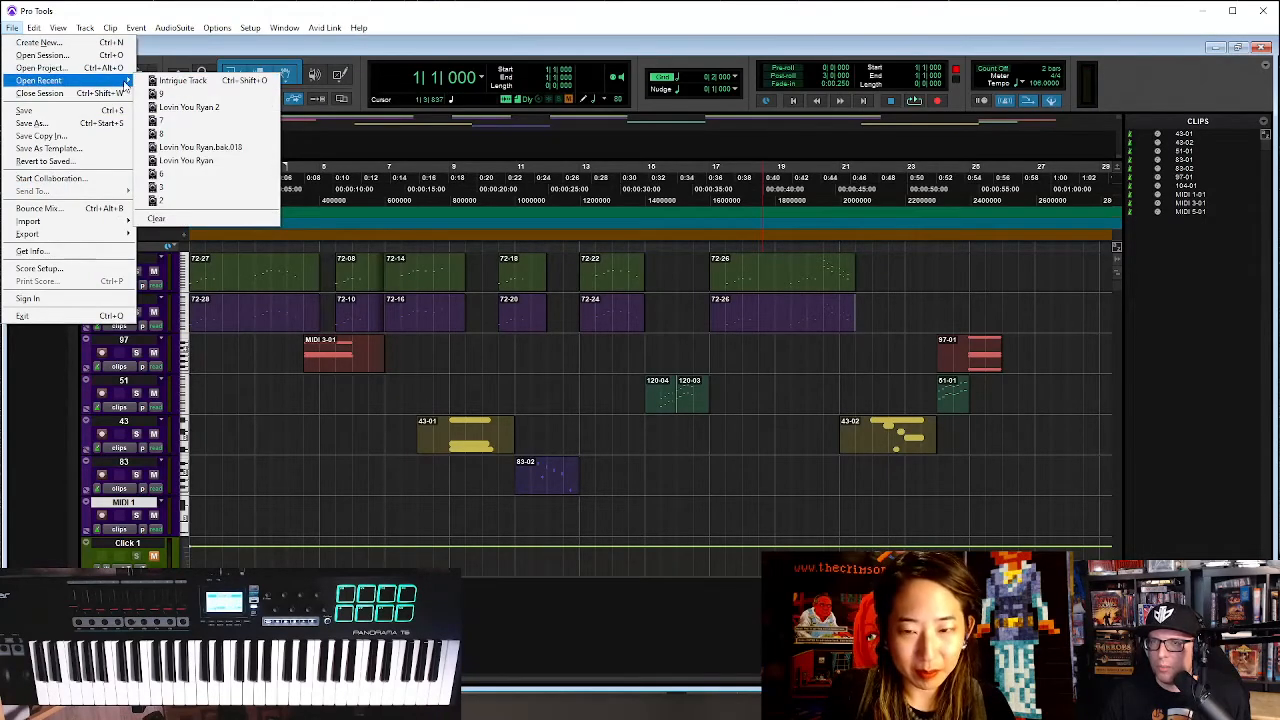
pyautogui.click(106, 56)
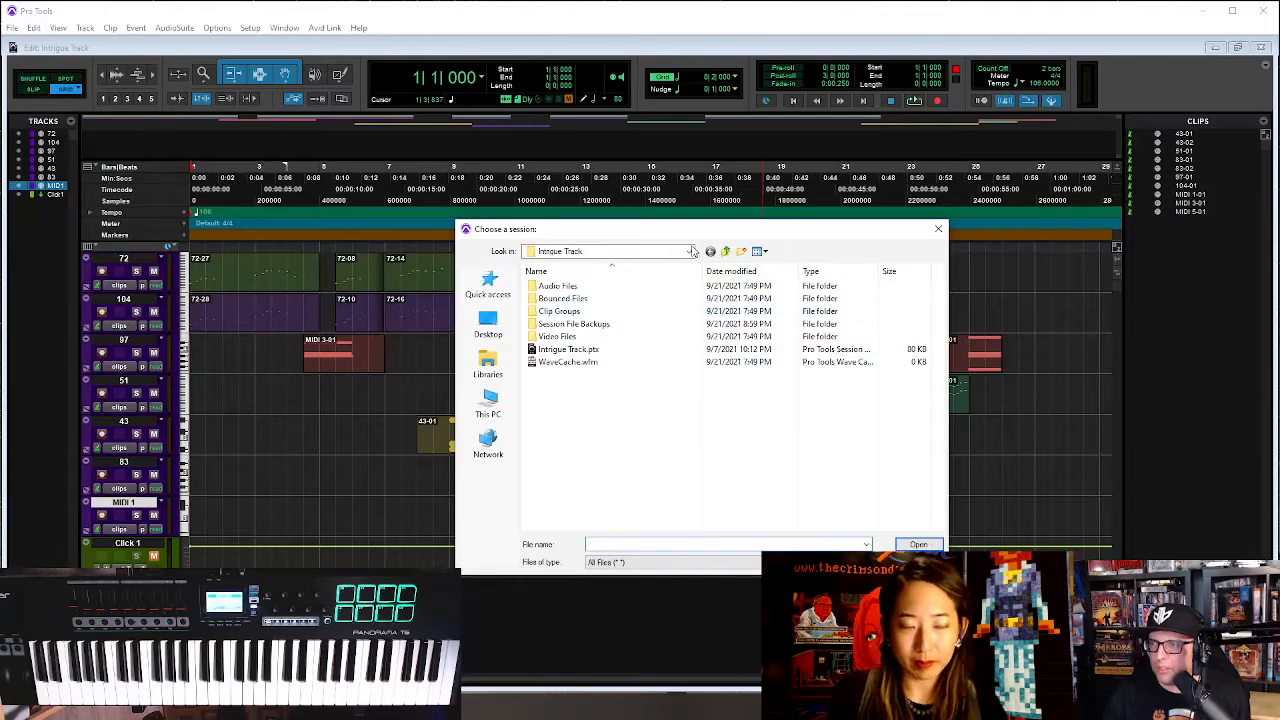
pyautogui.click(731, 251)
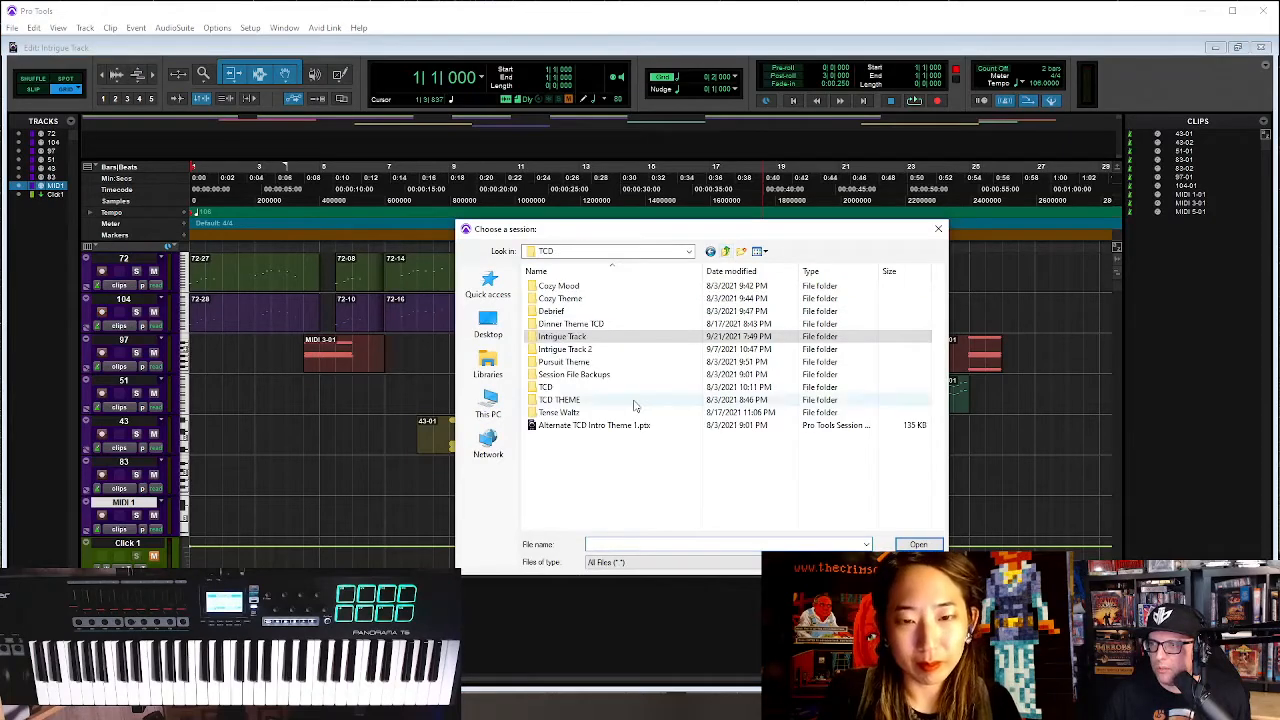
pyautogui.doubleClick(566, 348)
pyautogui.doubleClick(571, 298)
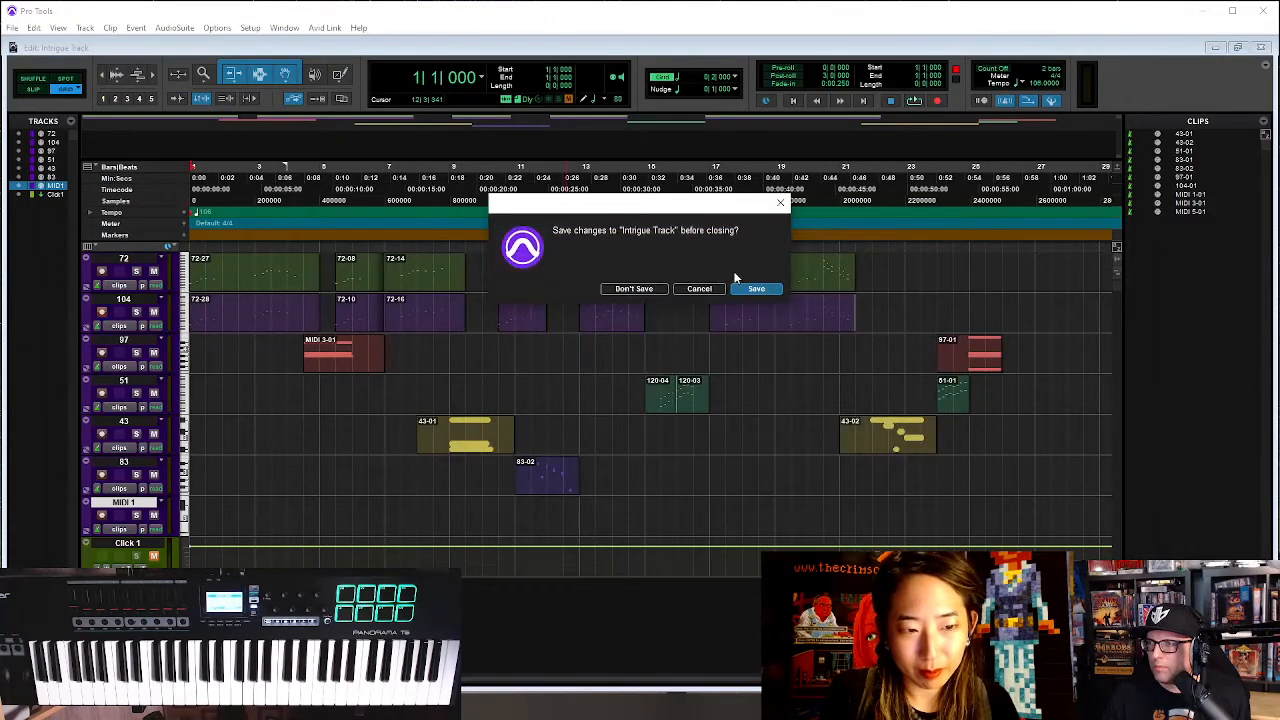
pyautogui.click(640, 289)
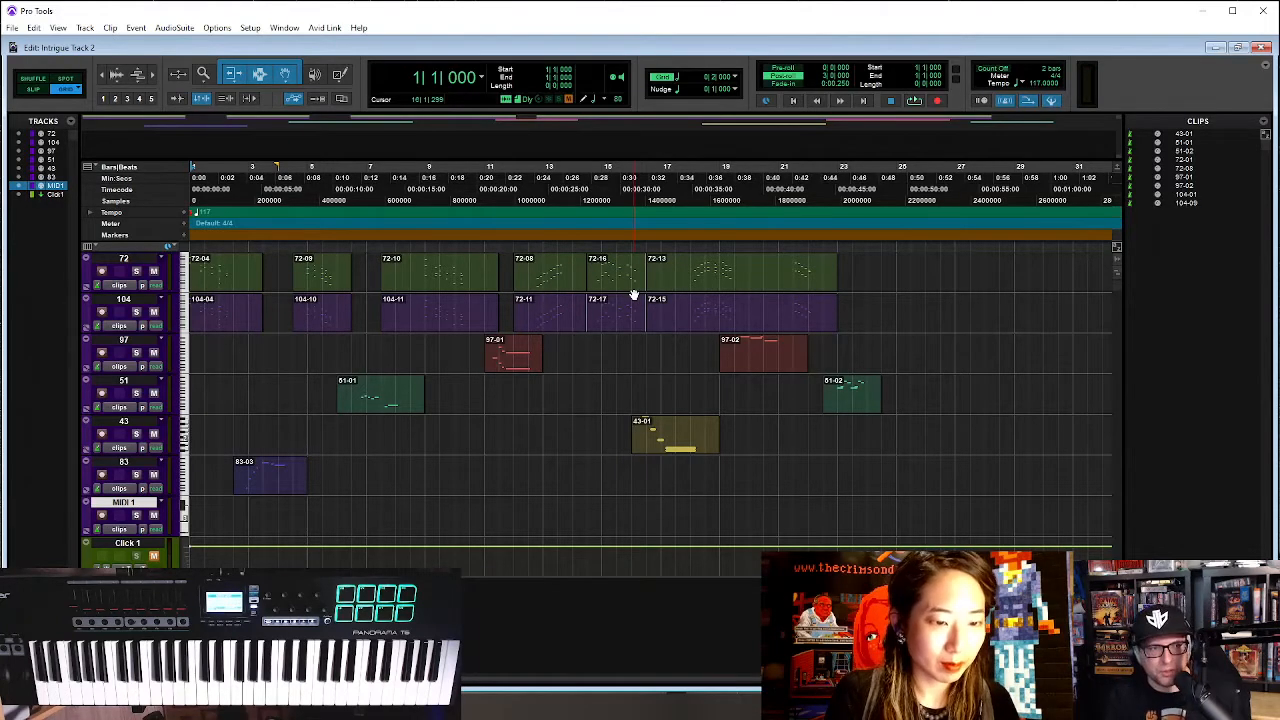
# Play the Intrigue Track 2 session from the beginning and stop playback once its last clip has passed
pyautogui.press('space')
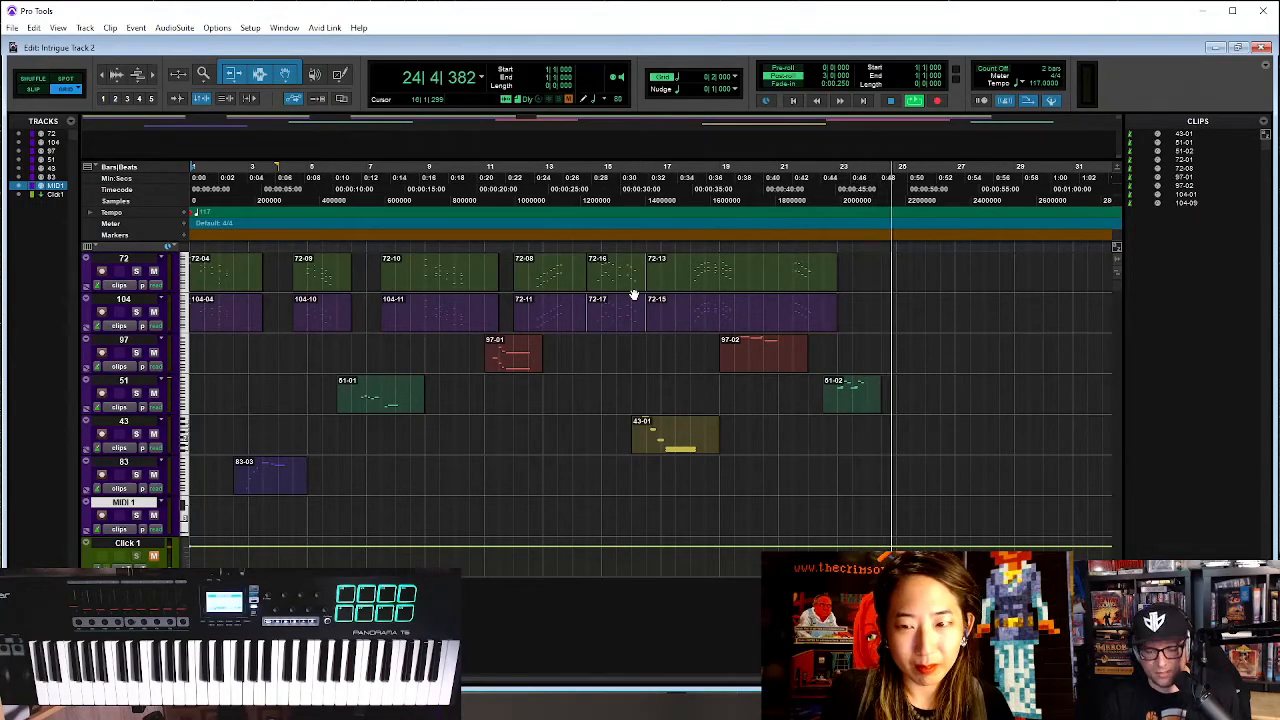
pyautogui.press('space')
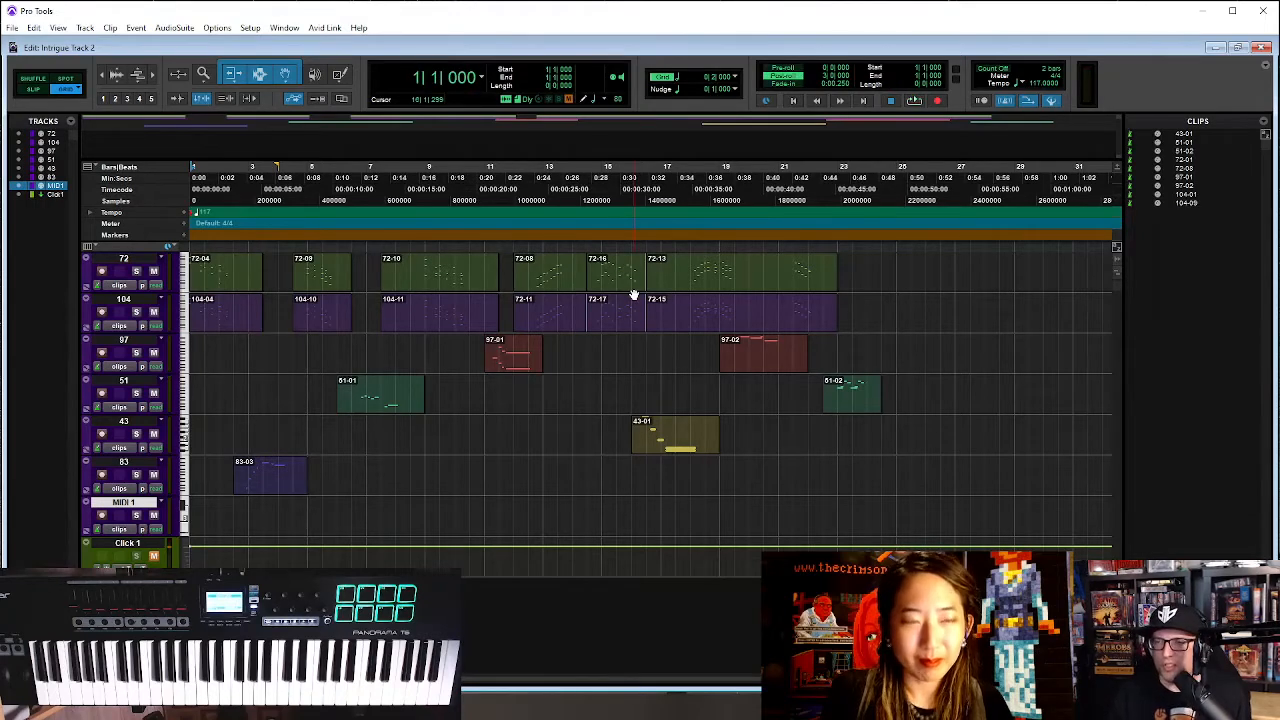
# Create a new local session named Intrigue Track 3 in the TCD folder, saving the changes to Intrigue Track 2
pyautogui.click(12, 28)
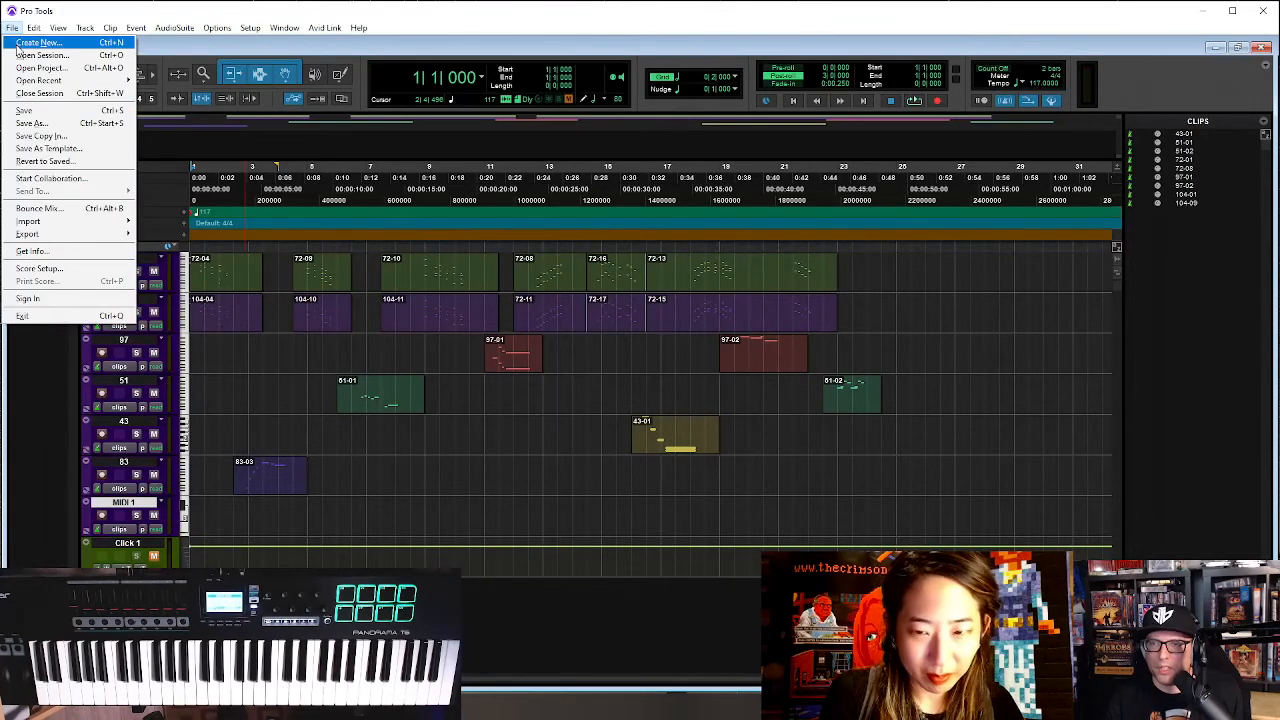
pyautogui.click(30, 43)
pyautogui.write('Intr')
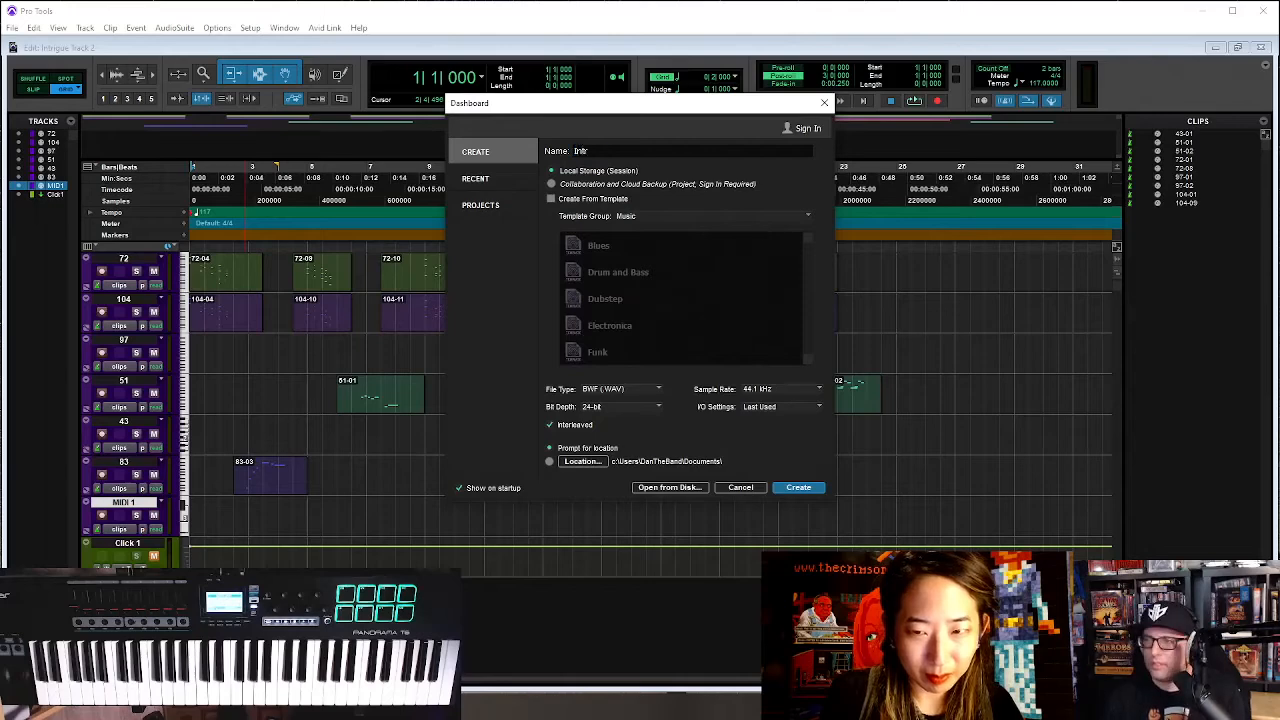
pyautogui.write('igue T')
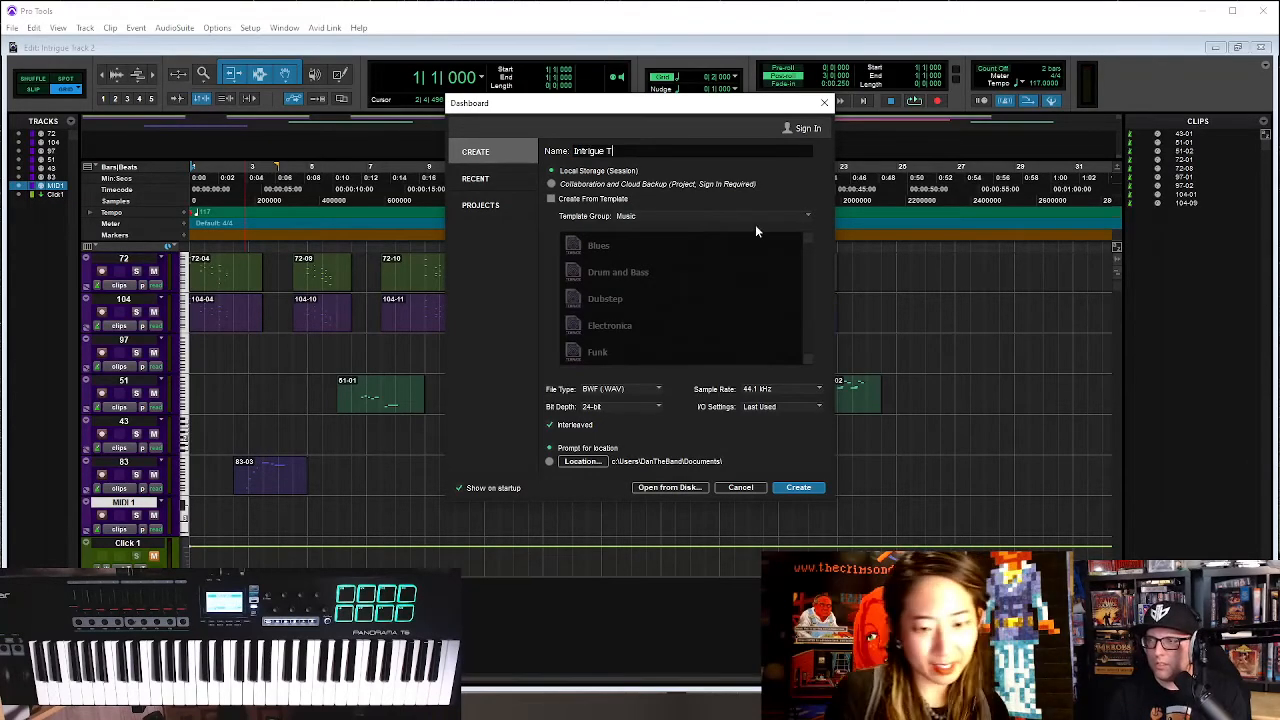
pyautogui.write('rack 3')
pyautogui.press('Return')
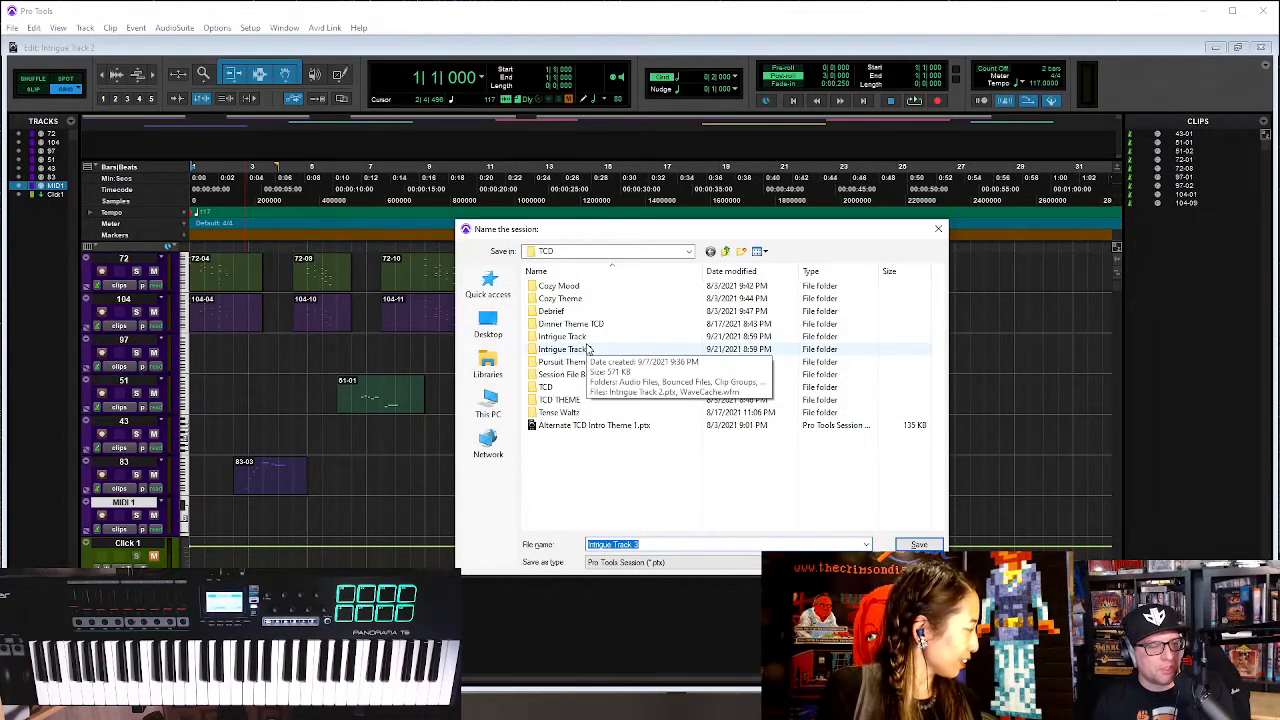
pyautogui.click(918, 544)
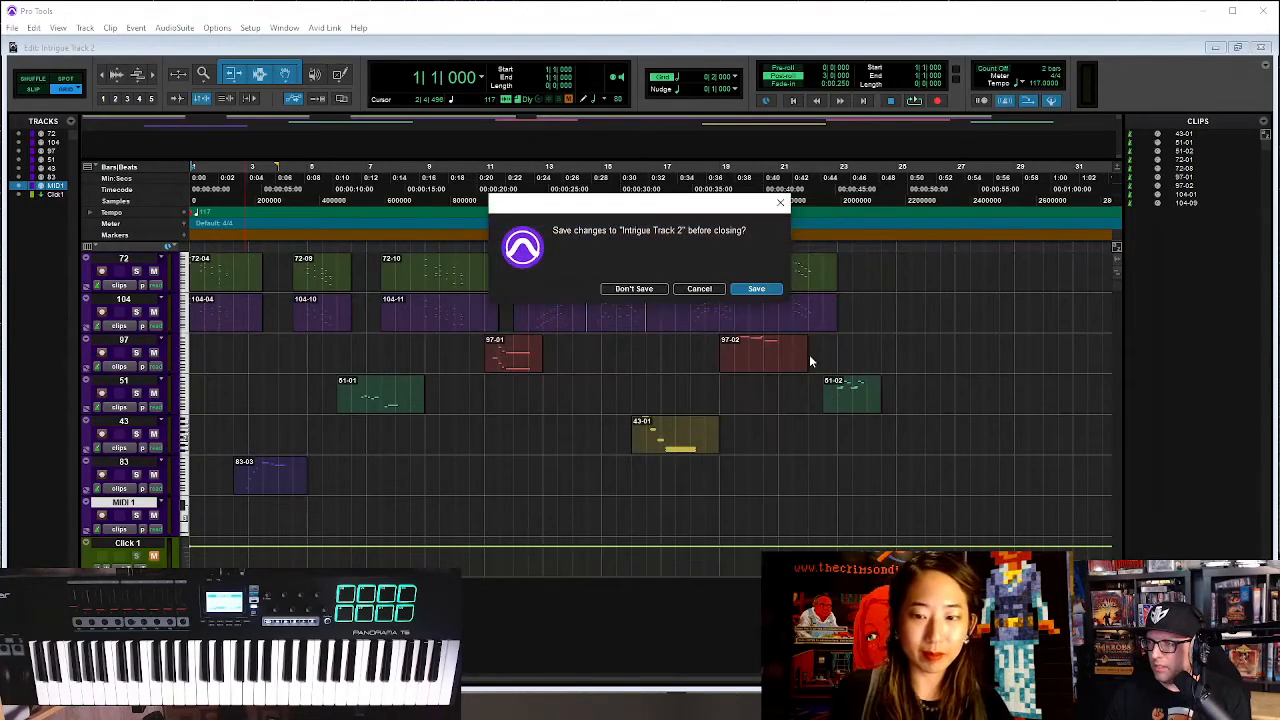
pyautogui.click(758, 289)
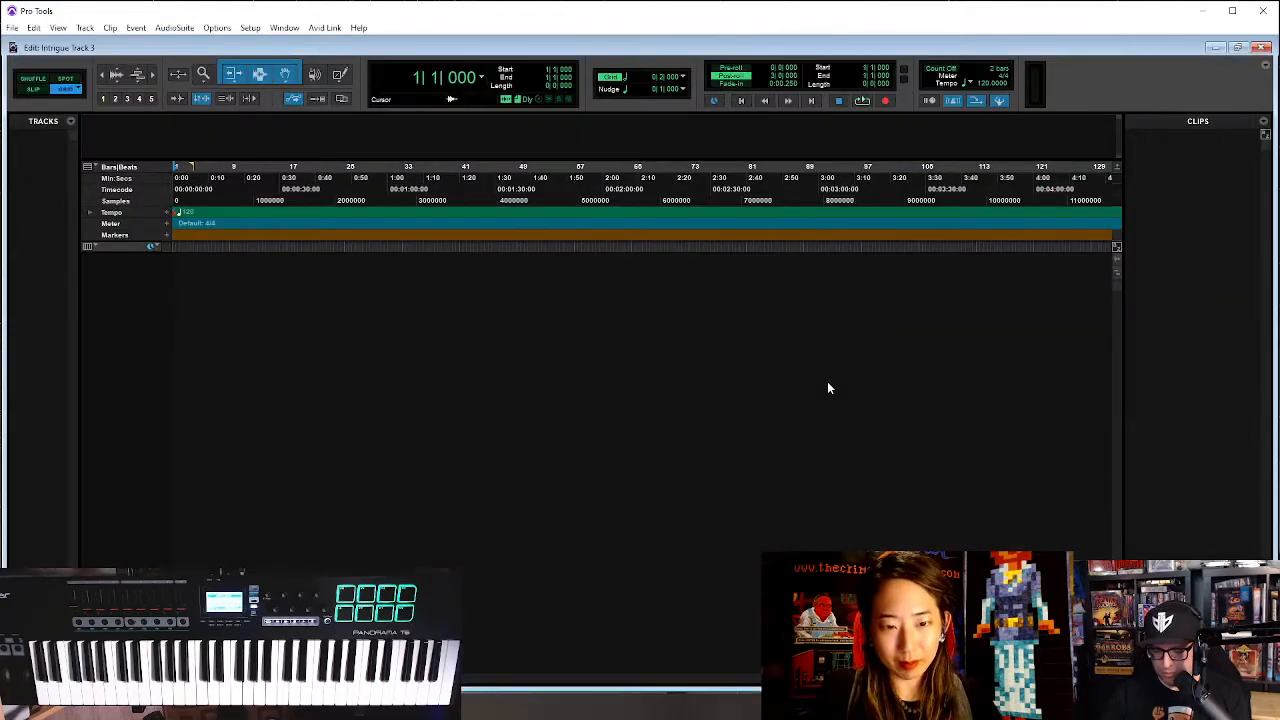
# Import all tracks from the Intrigue Track 2 session in the TCD folder as new tracks, without importing their main playlists
pyautogui.hotkey('alt', 'shift', 'i')
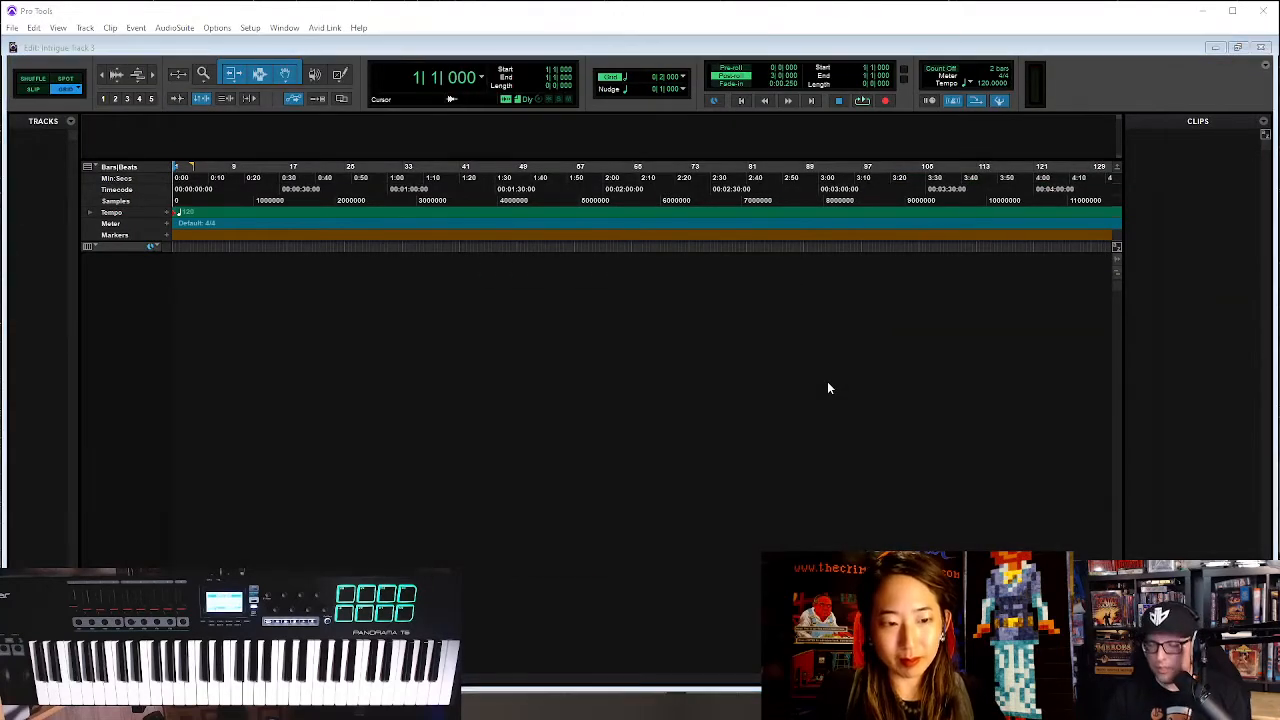
pyautogui.click(725, 251)
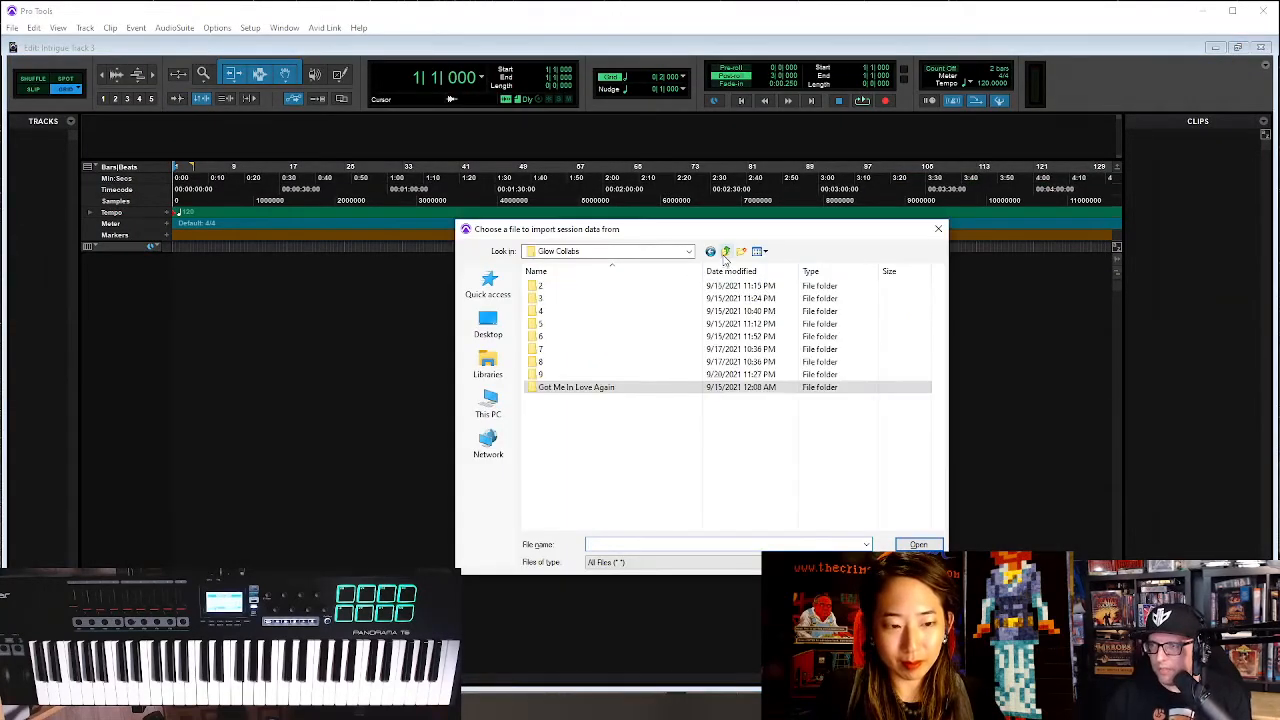
pyautogui.click(725, 251)
pyautogui.scroll(-5, 612, 482)
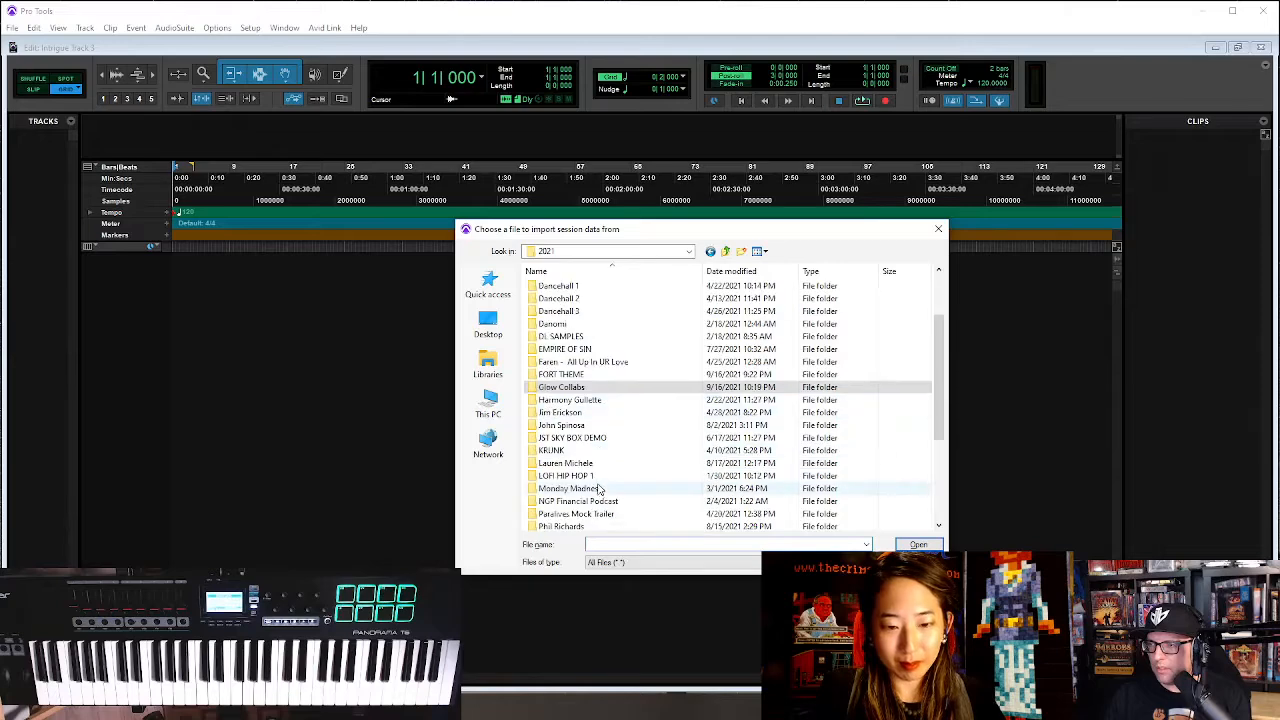
pyautogui.doubleClick(560, 500)
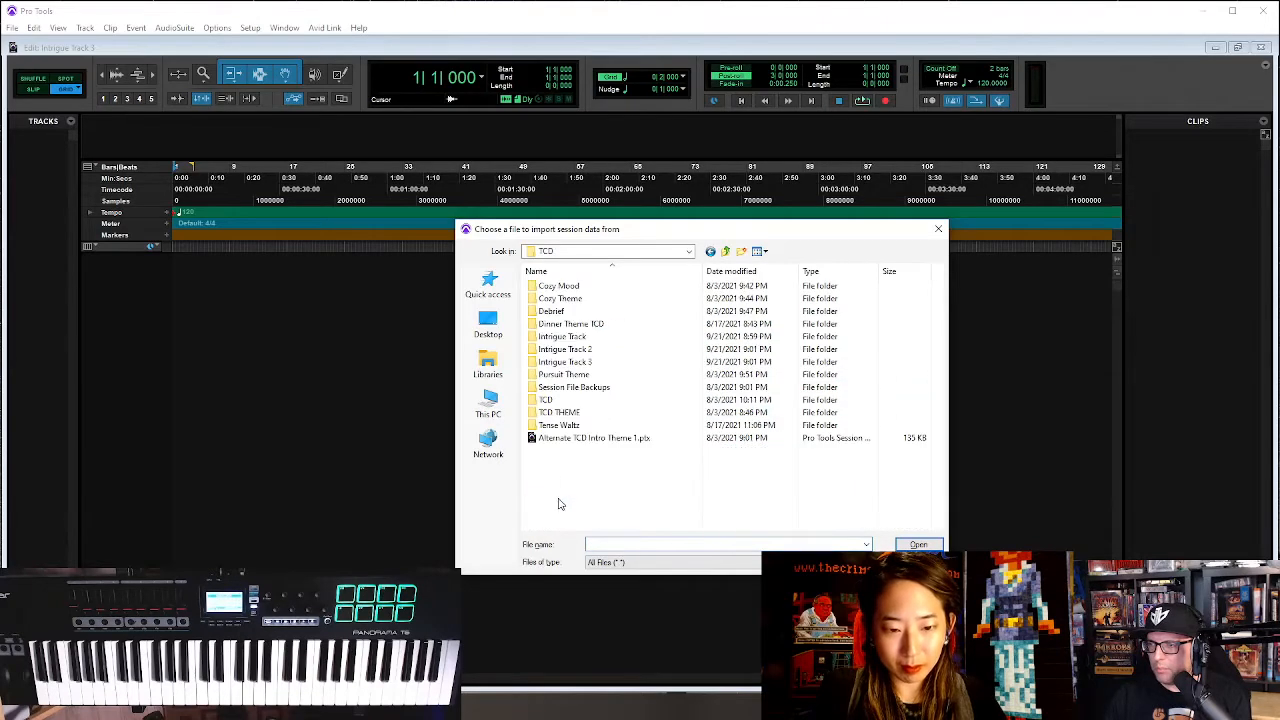
pyautogui.click(572, 399)
pyautogui.doubleClick(572, 399)
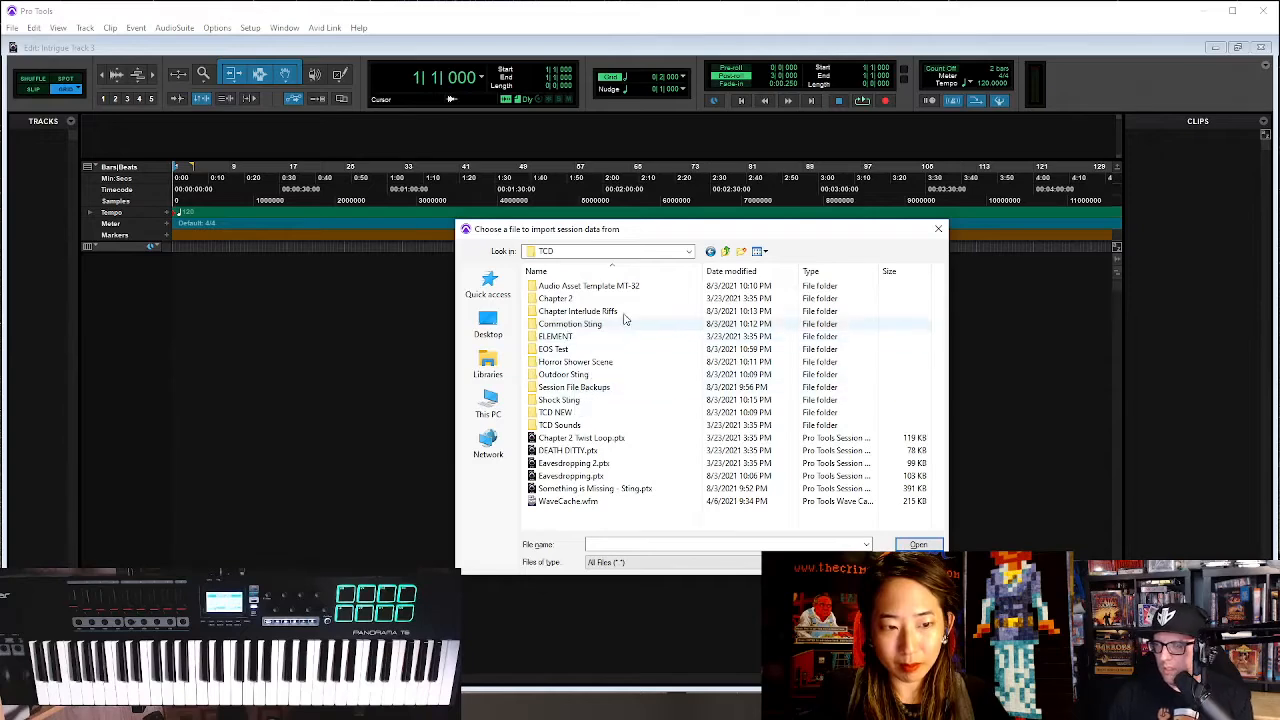
pyautogui.click(725, 251)
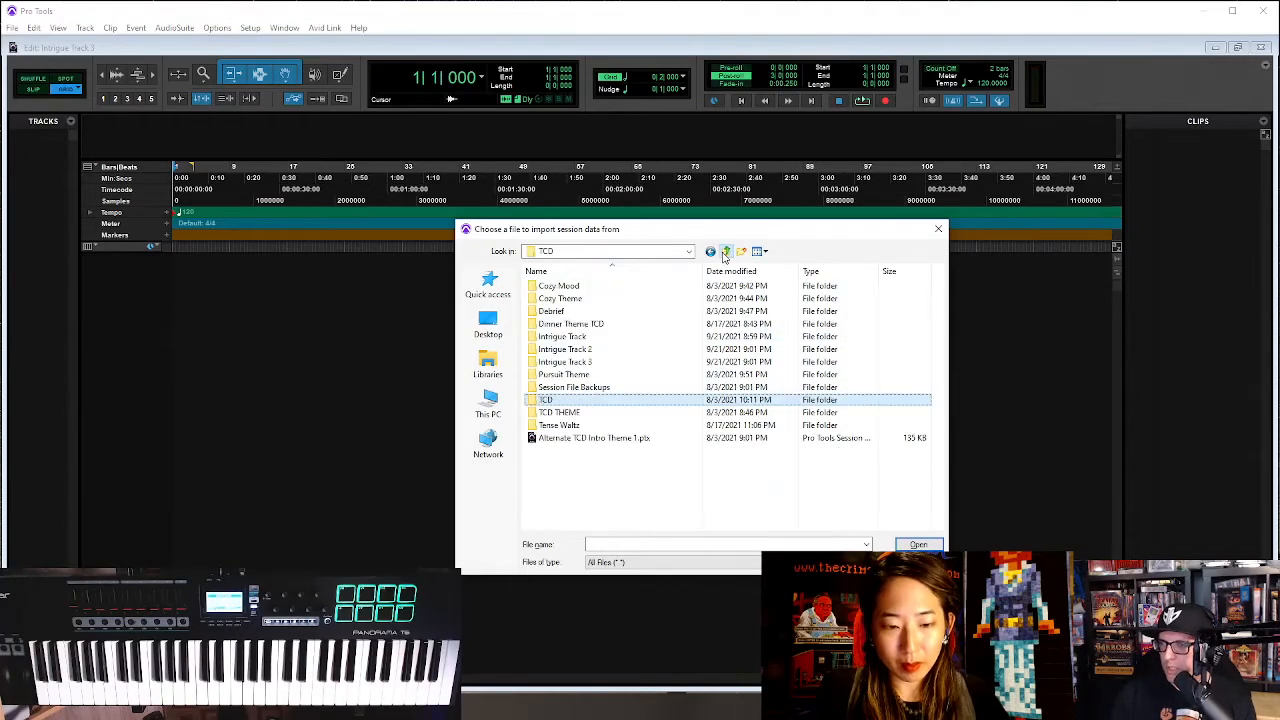
pyautogui.doubleClick(590, 349)
pyautogui.doubleClick(577, 300)
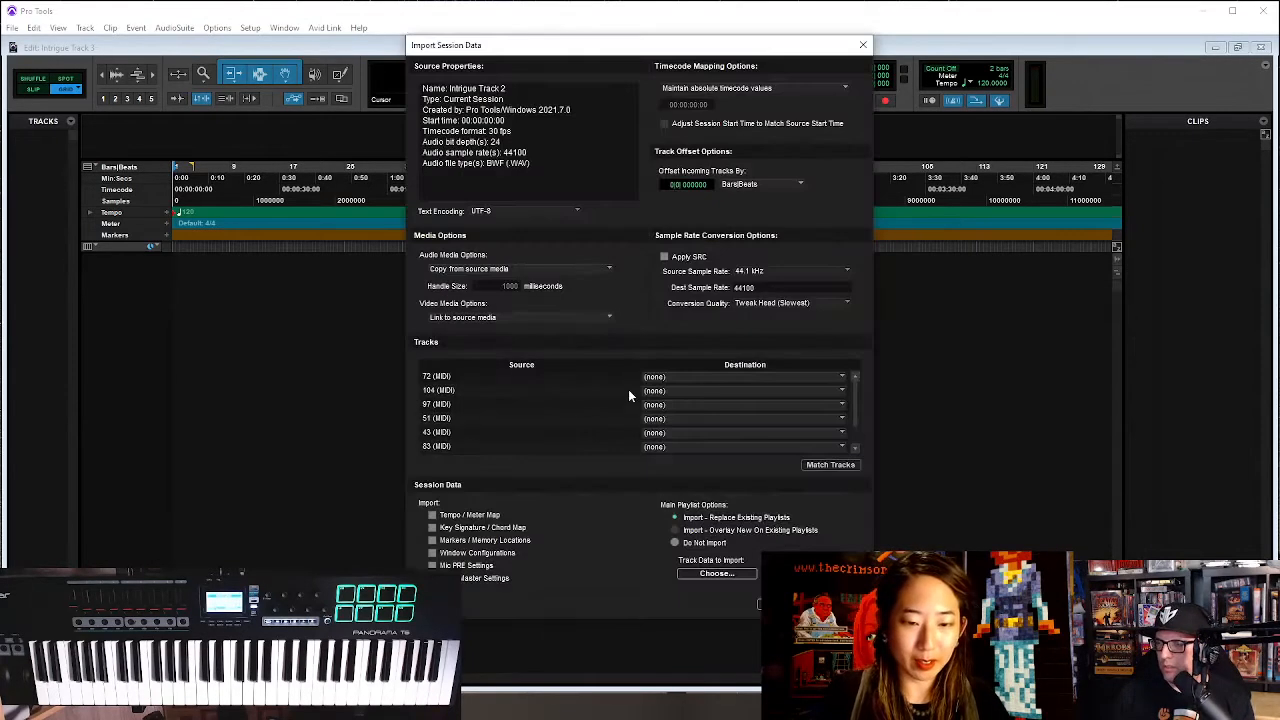
pyautogui.moveTo(510, 378); pyautogui.dragTo(513, 535)
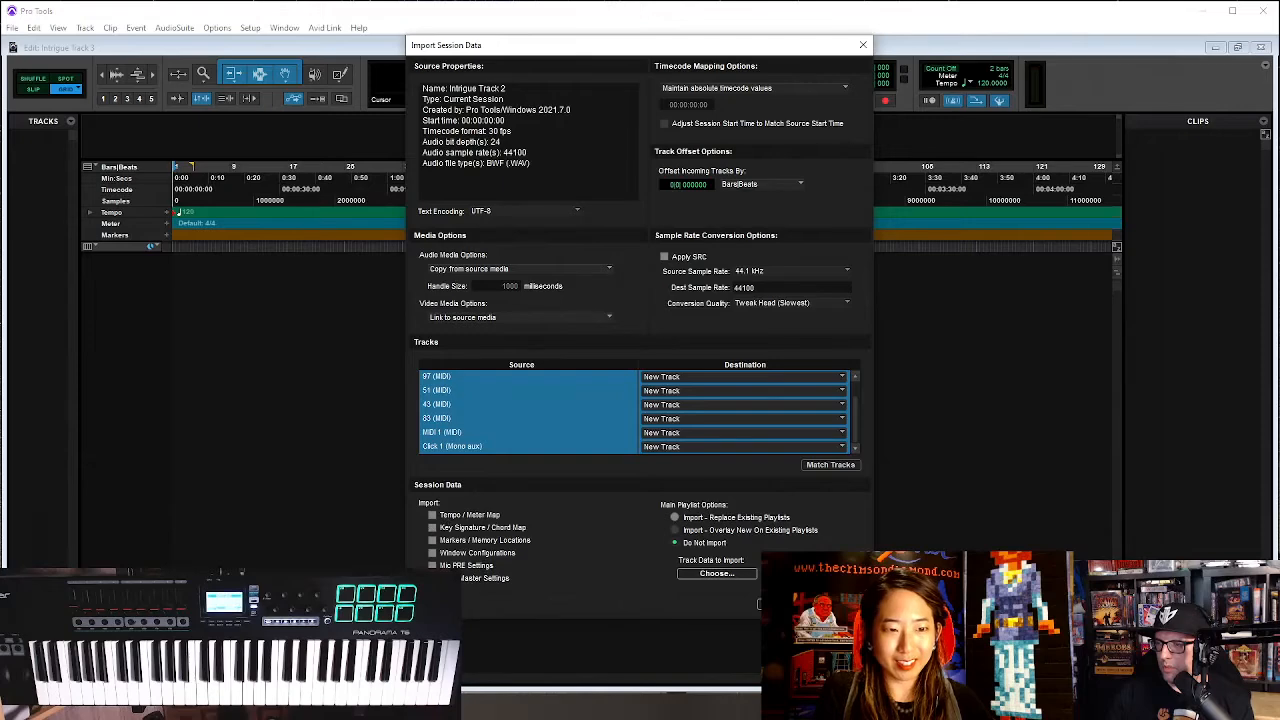
pyautogui.click(835, 604)
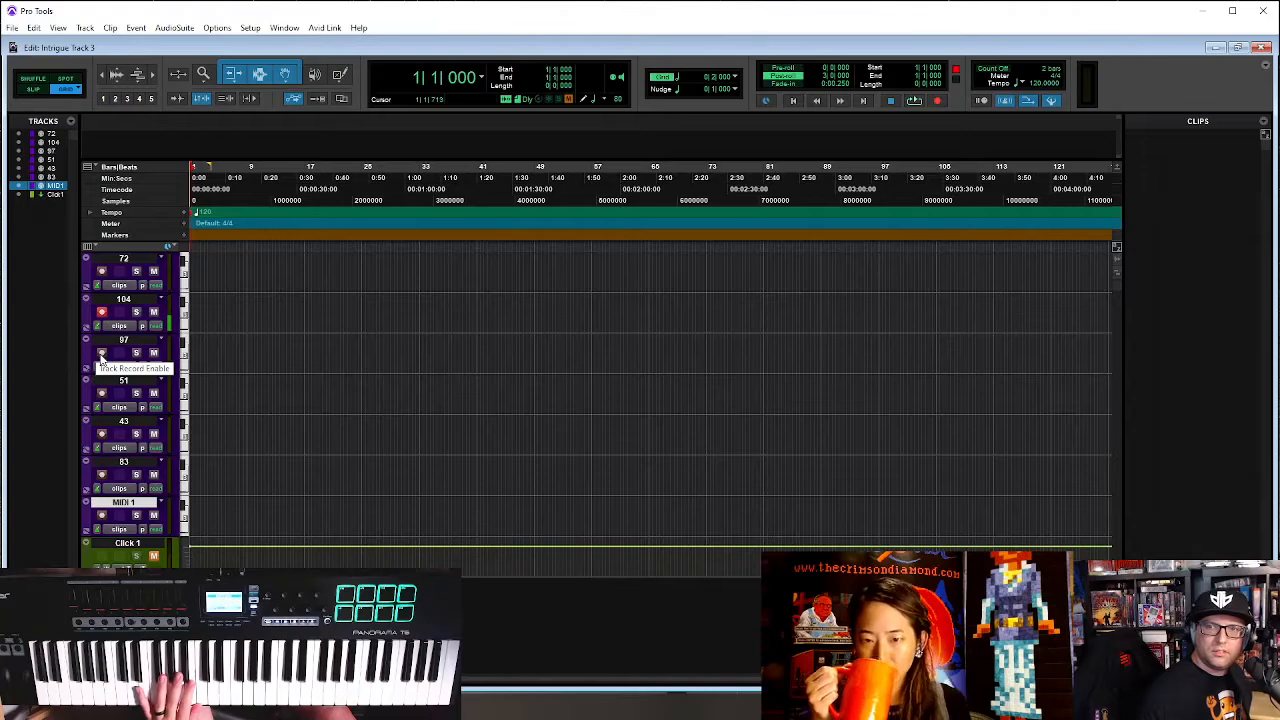
# Audition tracks 97, 51, 43, 83 and 72 by record-enabling each in turn, and leave track 43 record-enabled
pyautogui.click(101, 354)
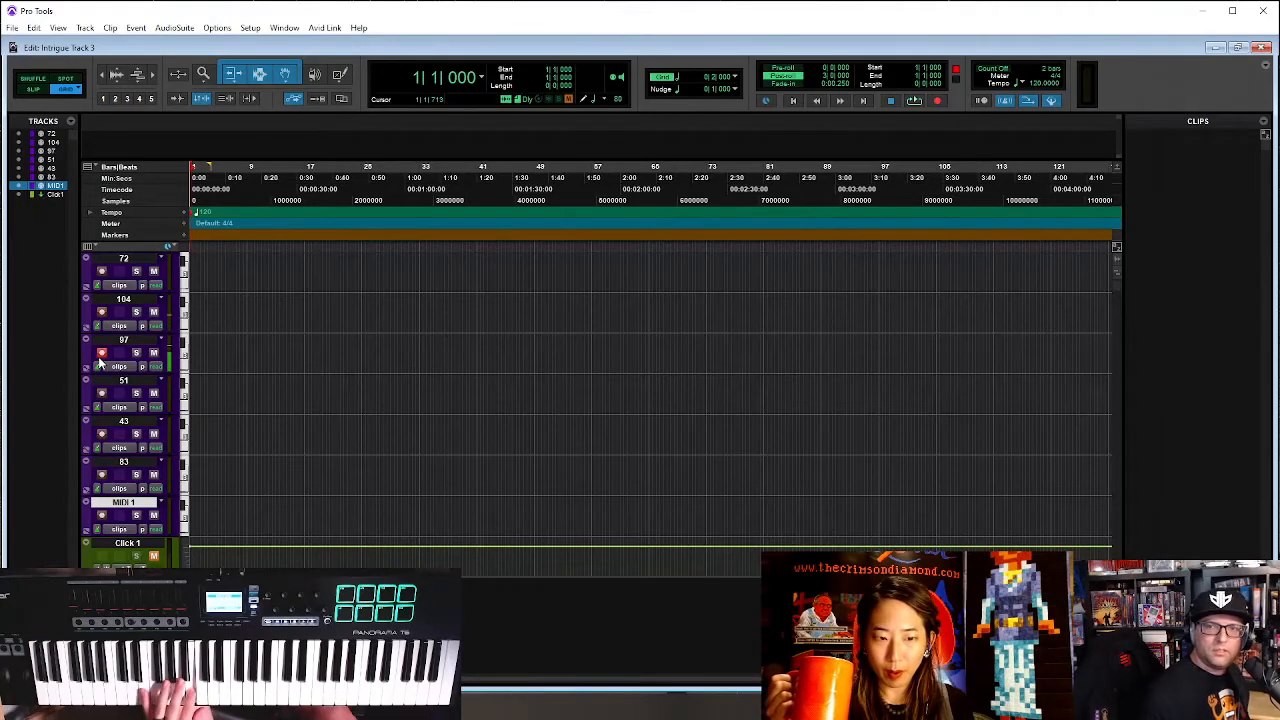
pyautogui.click(101, 393)
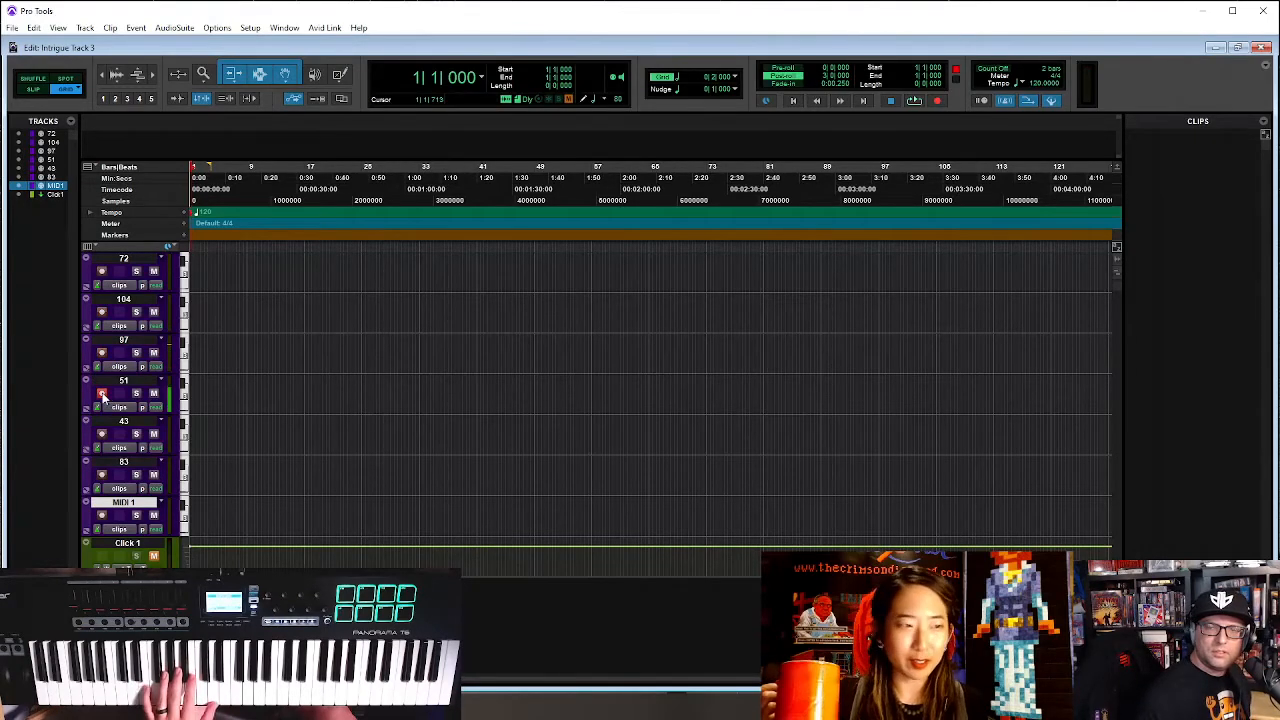
pyautogui.click(101, 433)
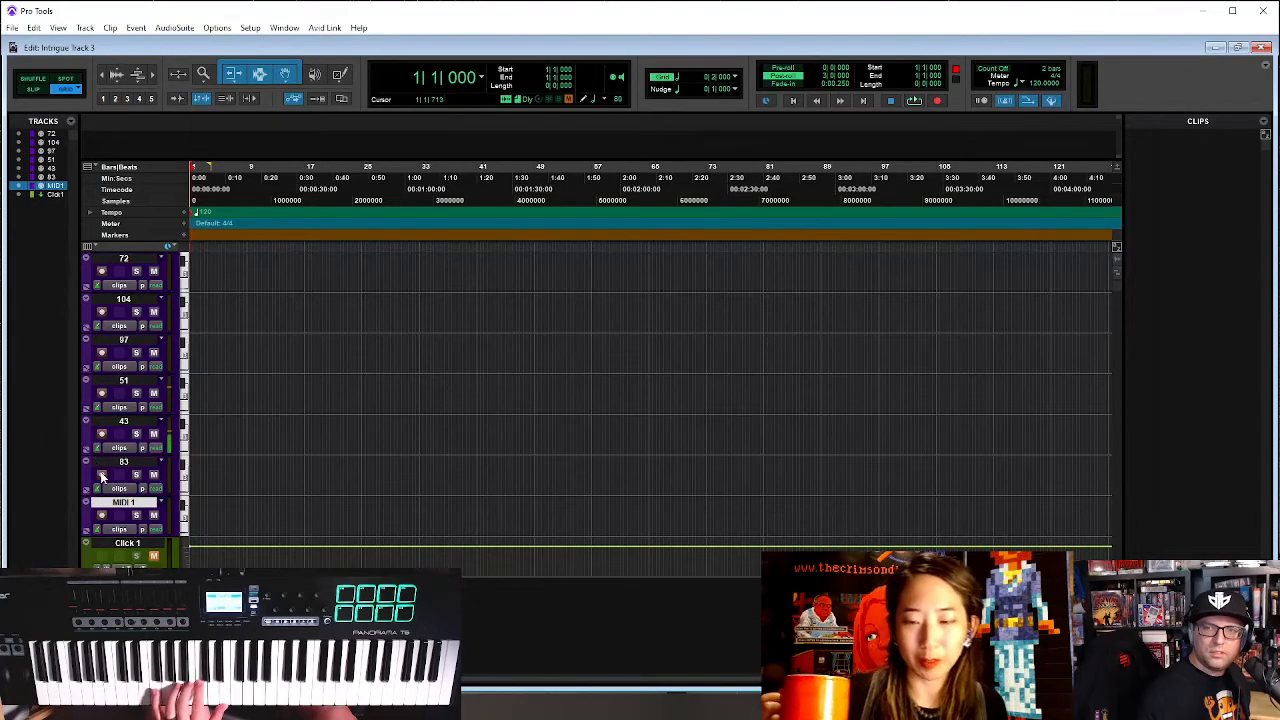
pyautogui.click(101, 474)
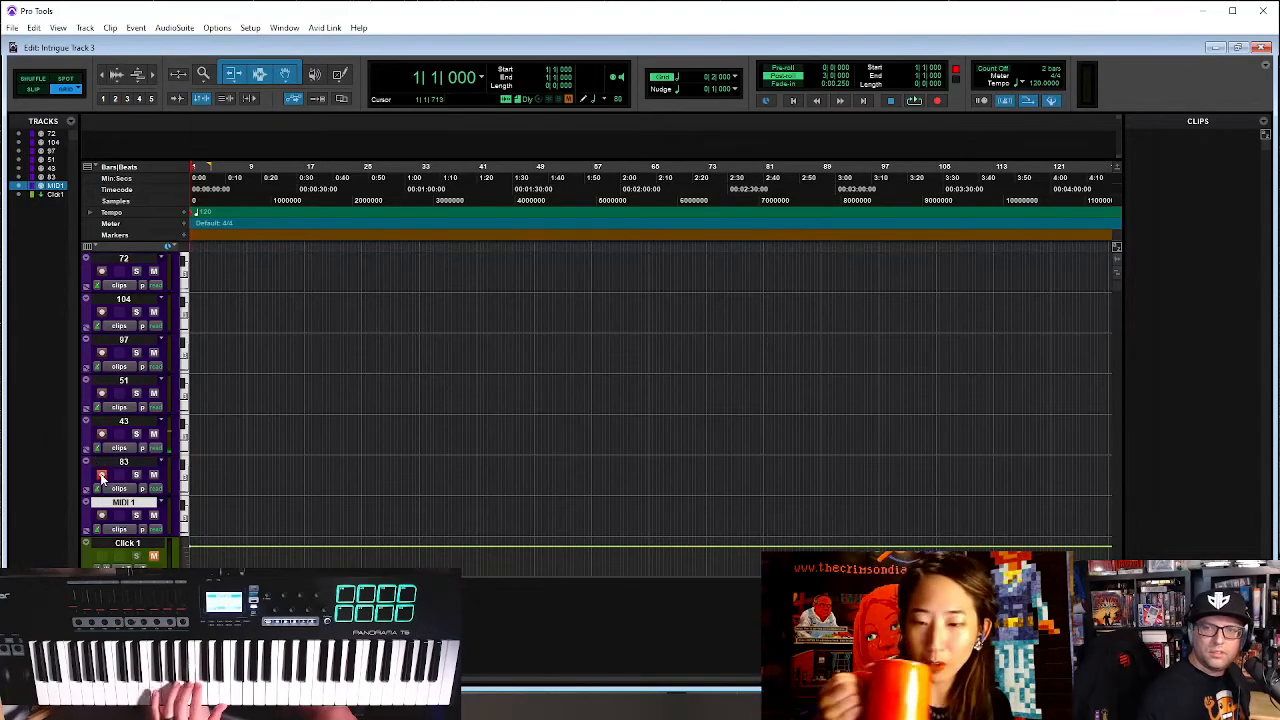
pyautogui.click(101, 272)
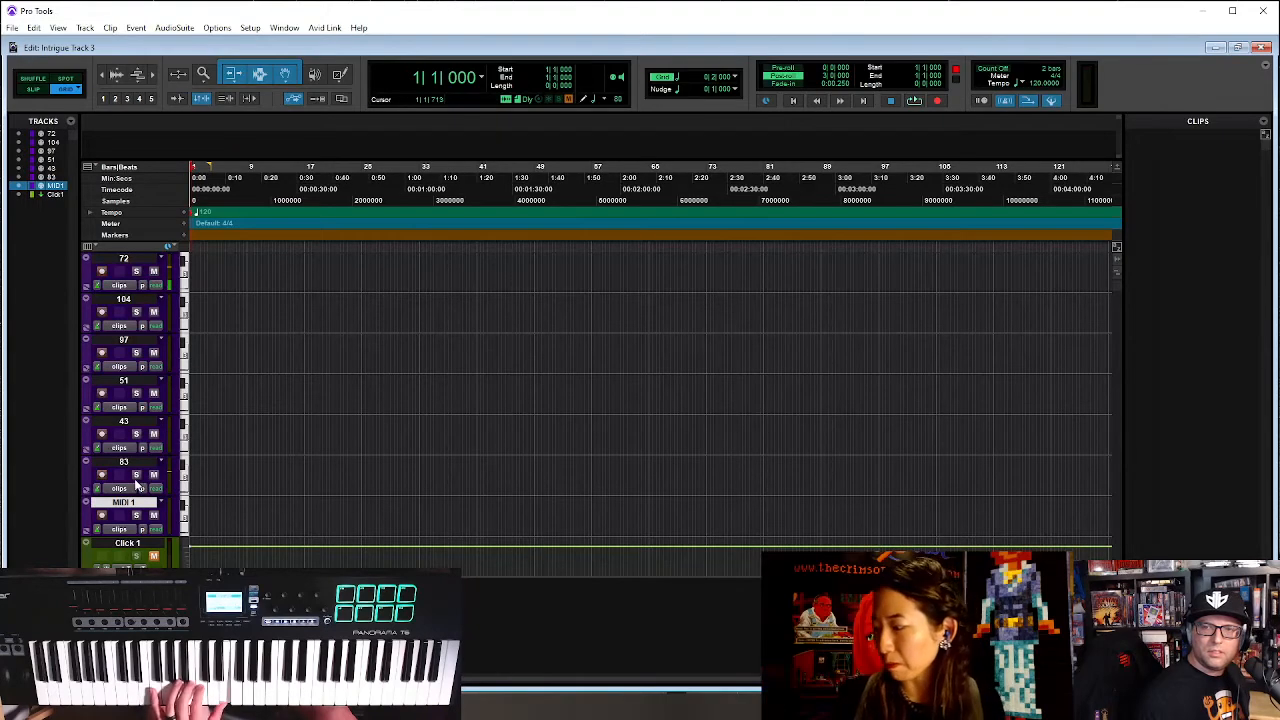
pyautogui.click(102, 436)
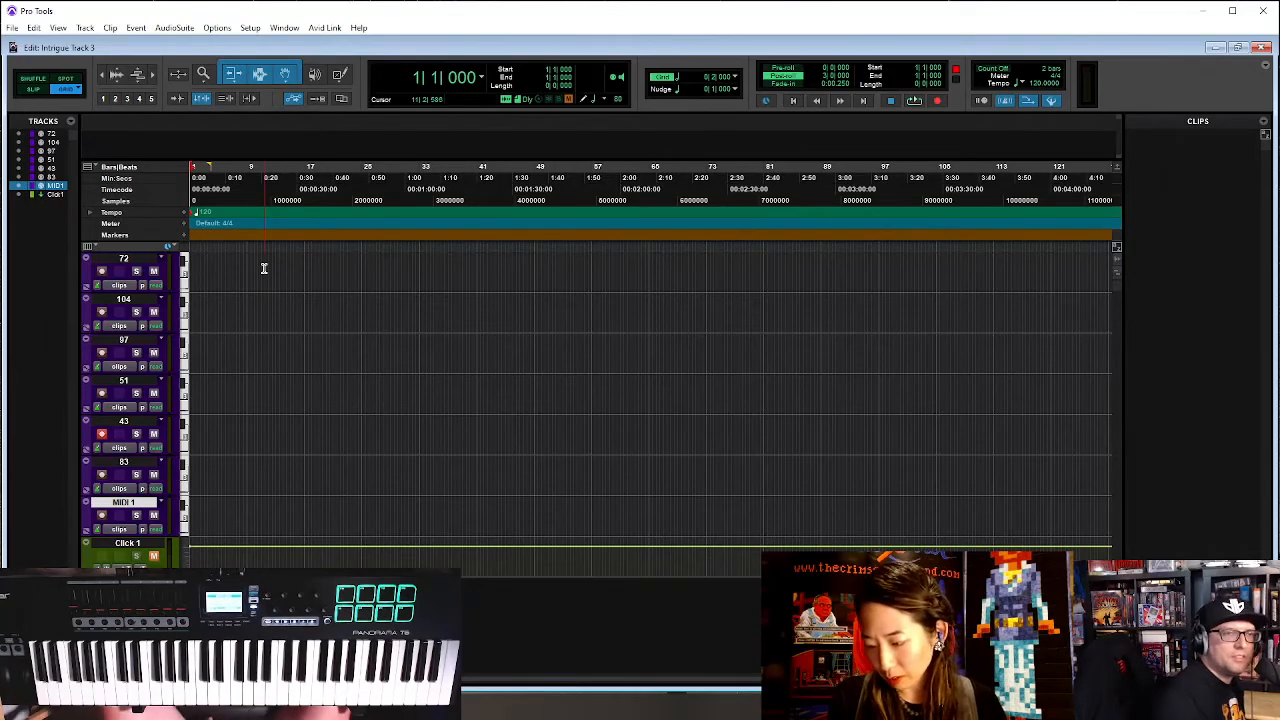
# Set the session tempo to 115 BPM and record a MIDI part about 33 bars long on track 43 from the start
pyautogui.doubleClick(192, 213)
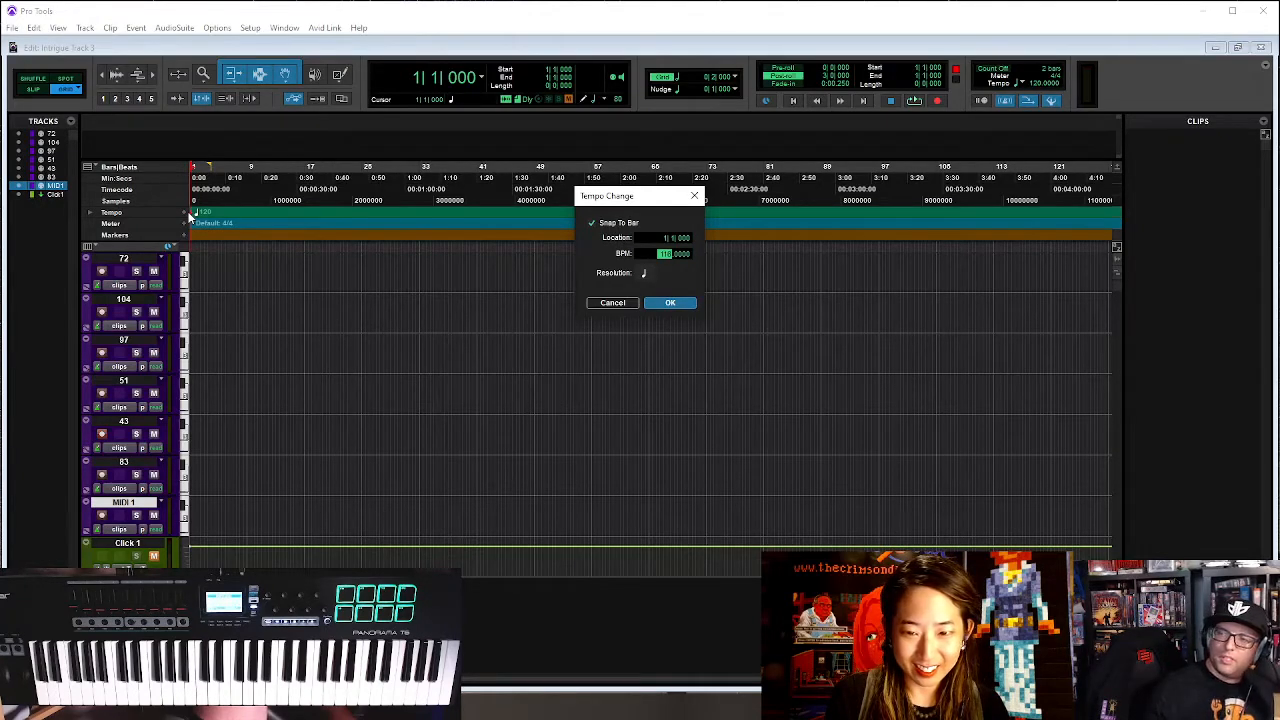
pyautogui.press('Return')
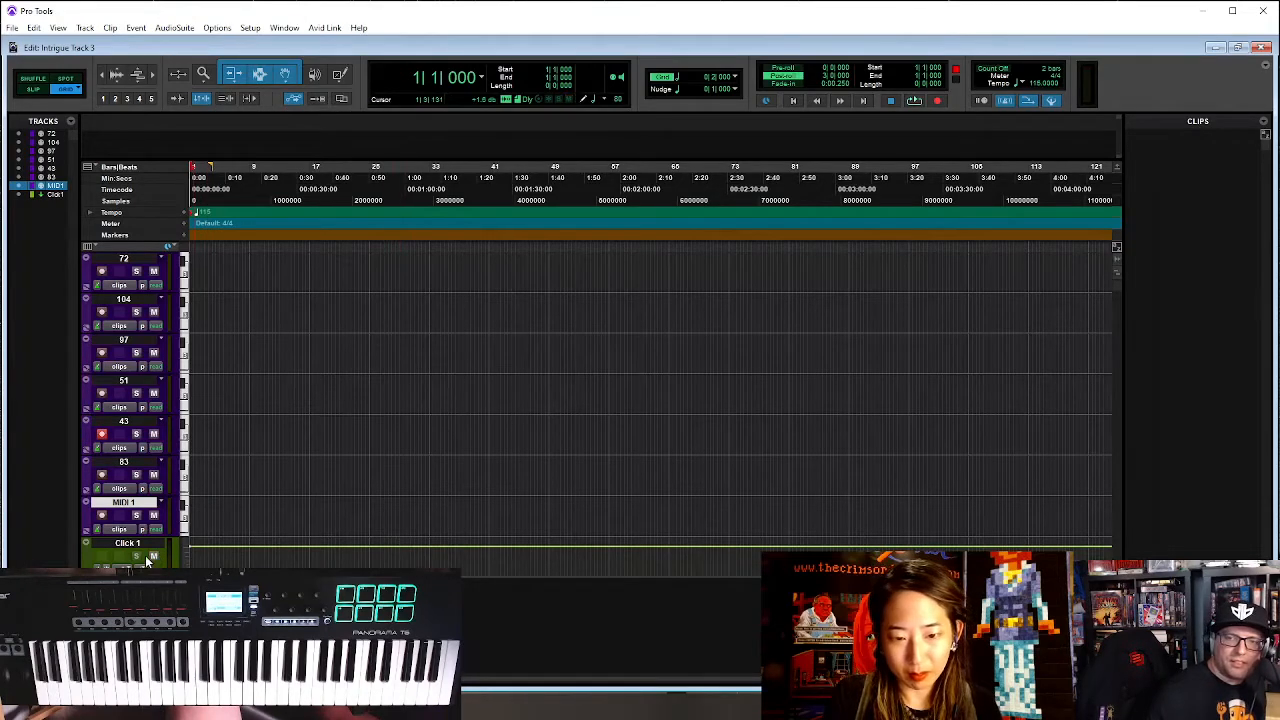
pyautogui.hotkey('ctrl', 'space')
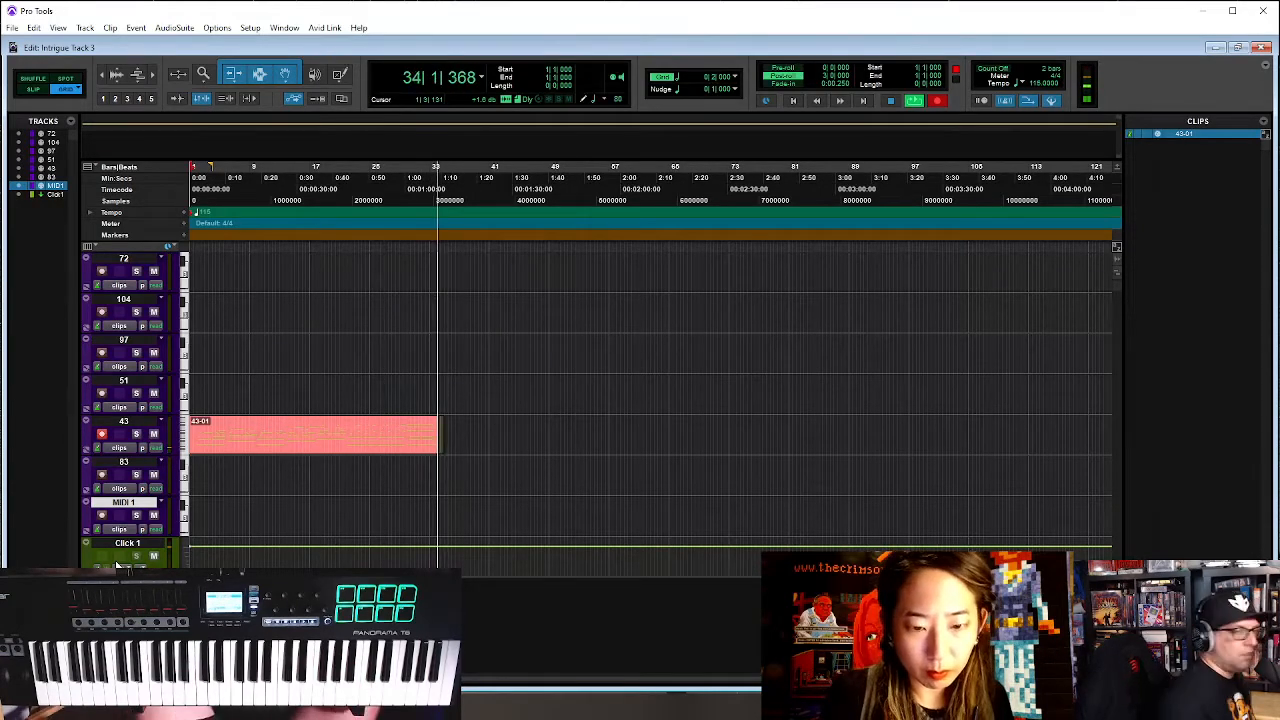
pyautogui.press('space')
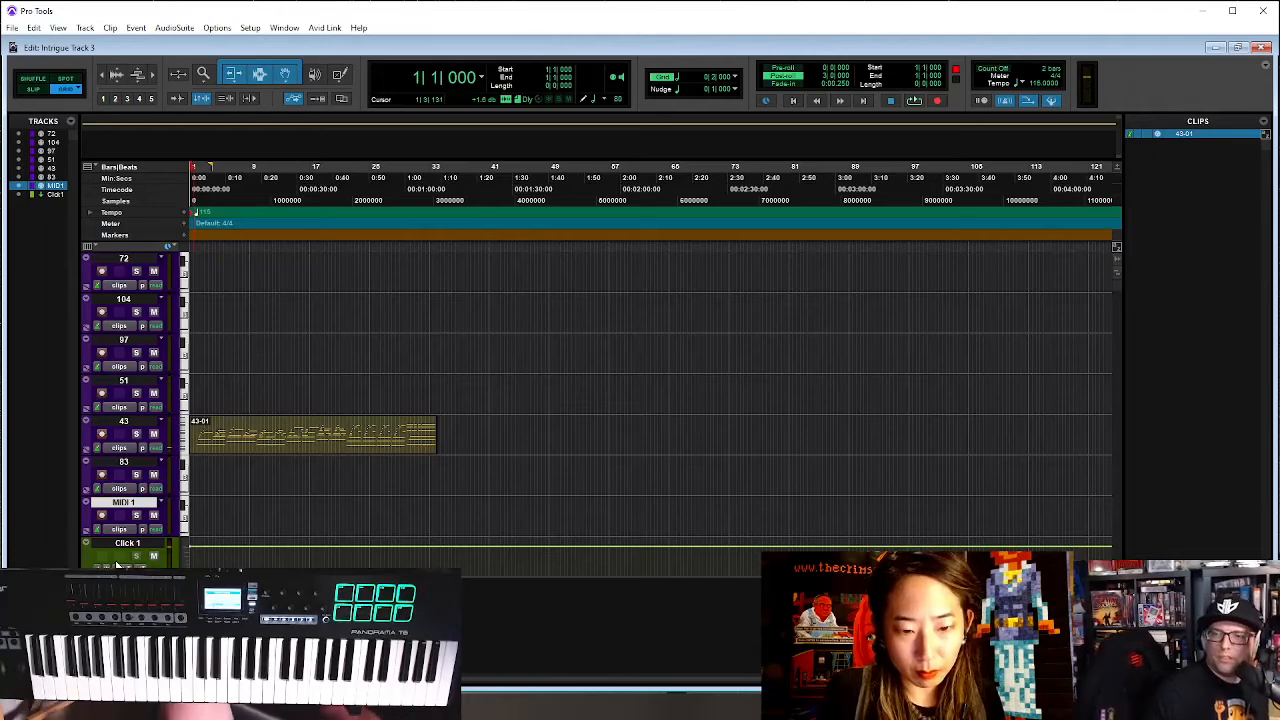
# Play back the new recording on track 43 with the click track muted, and stop around bar 18
pyautogui.press('space')
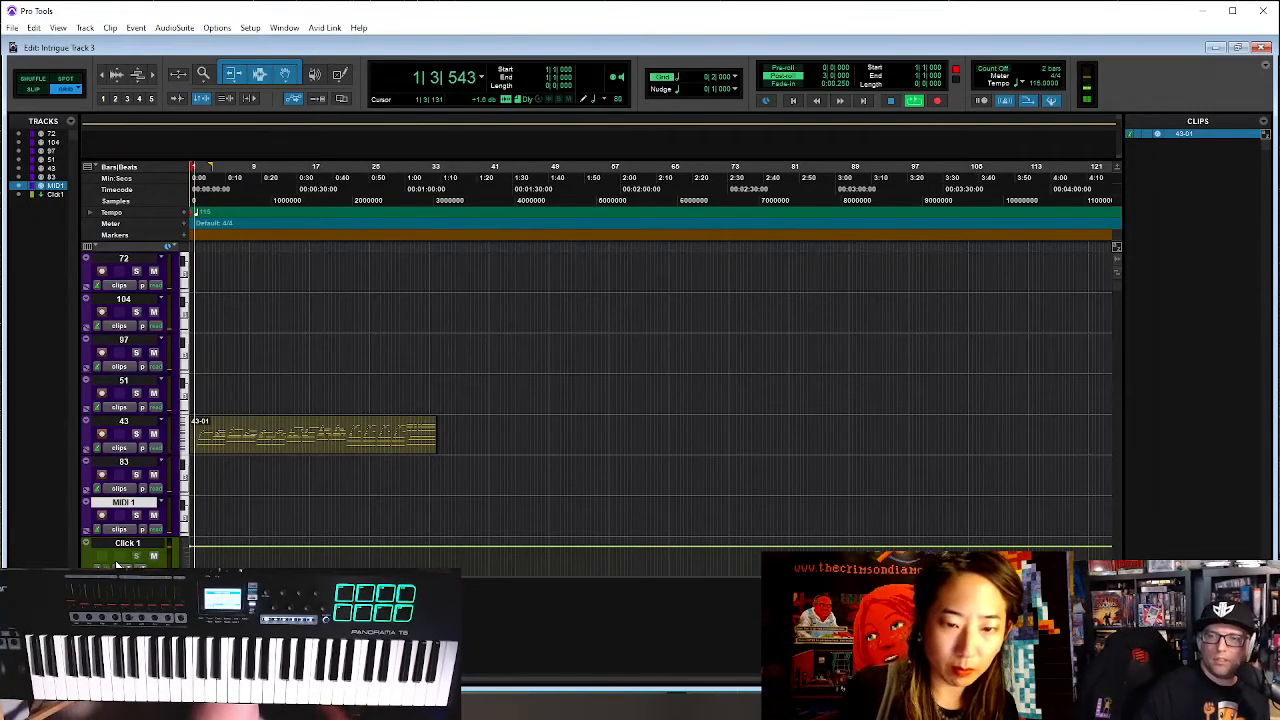
pyautogui.click(153, 556)
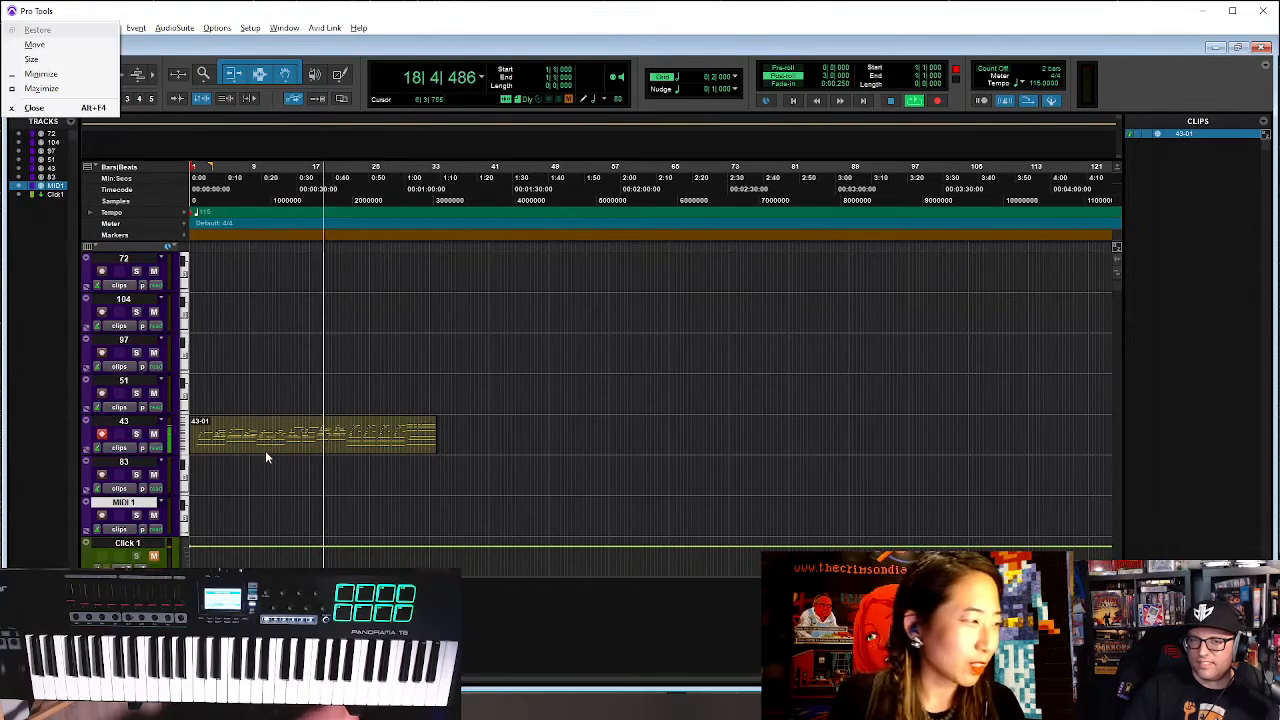
pyautogui.click(240, 453)
pyautogui.press('space')
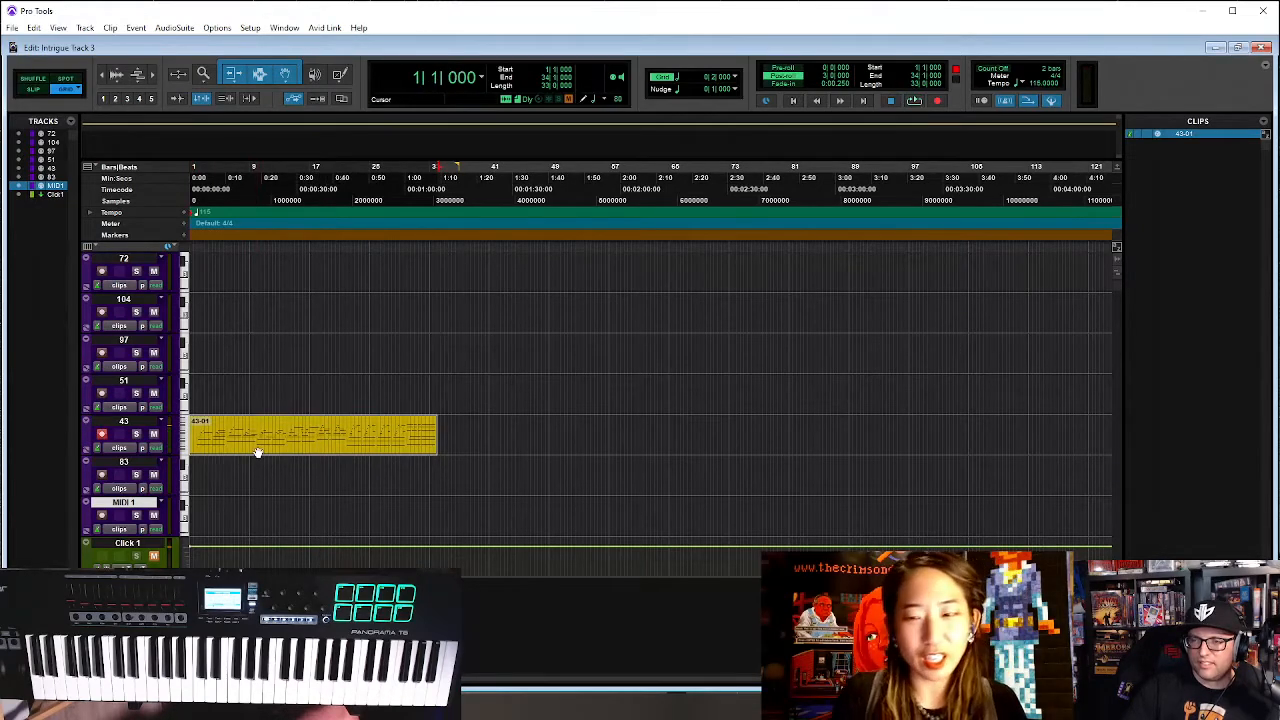
# Copy the recorded clip from track 43 onto track 51 at bar 1 beat 3 and play it back
pyautogui.moveTo(257, 453); pyautogui.dragTo(257, 396)
pyautogui.click(196, 386)
pyautogui.press('space')
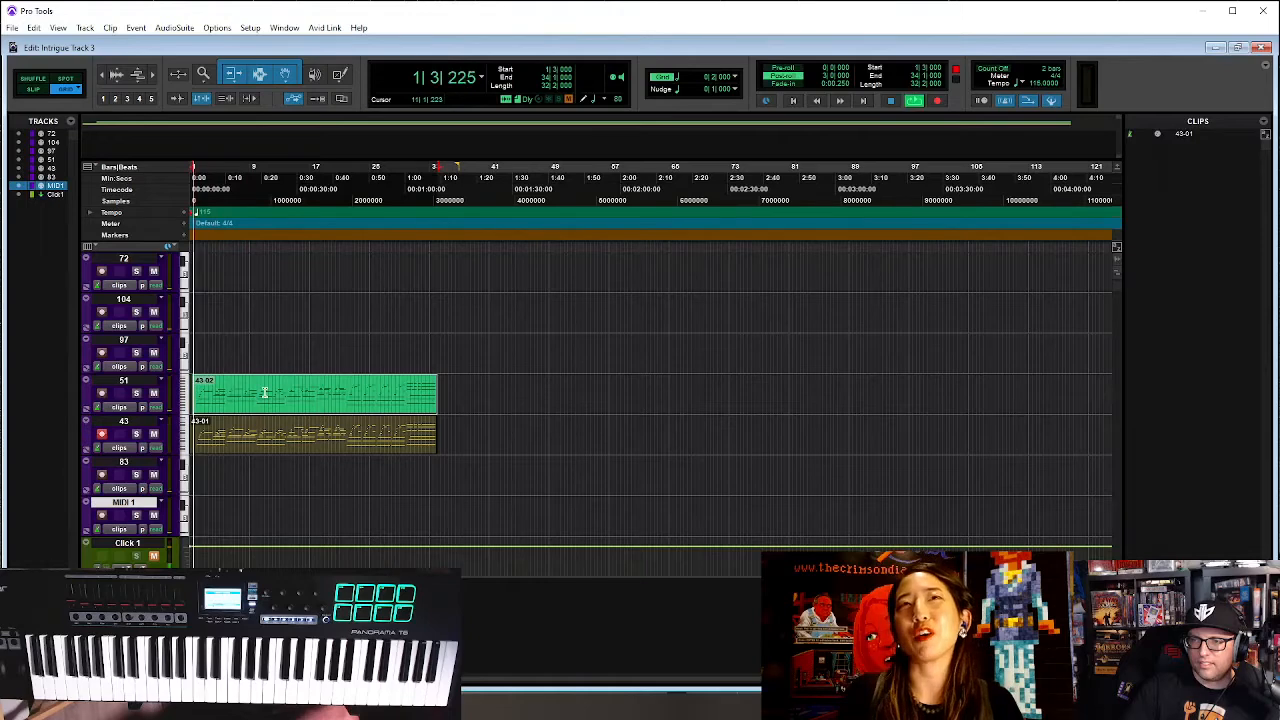
pyautogui.hotkey('ctrl', ']')
pyautogui.hotkey('ctrl', ']')
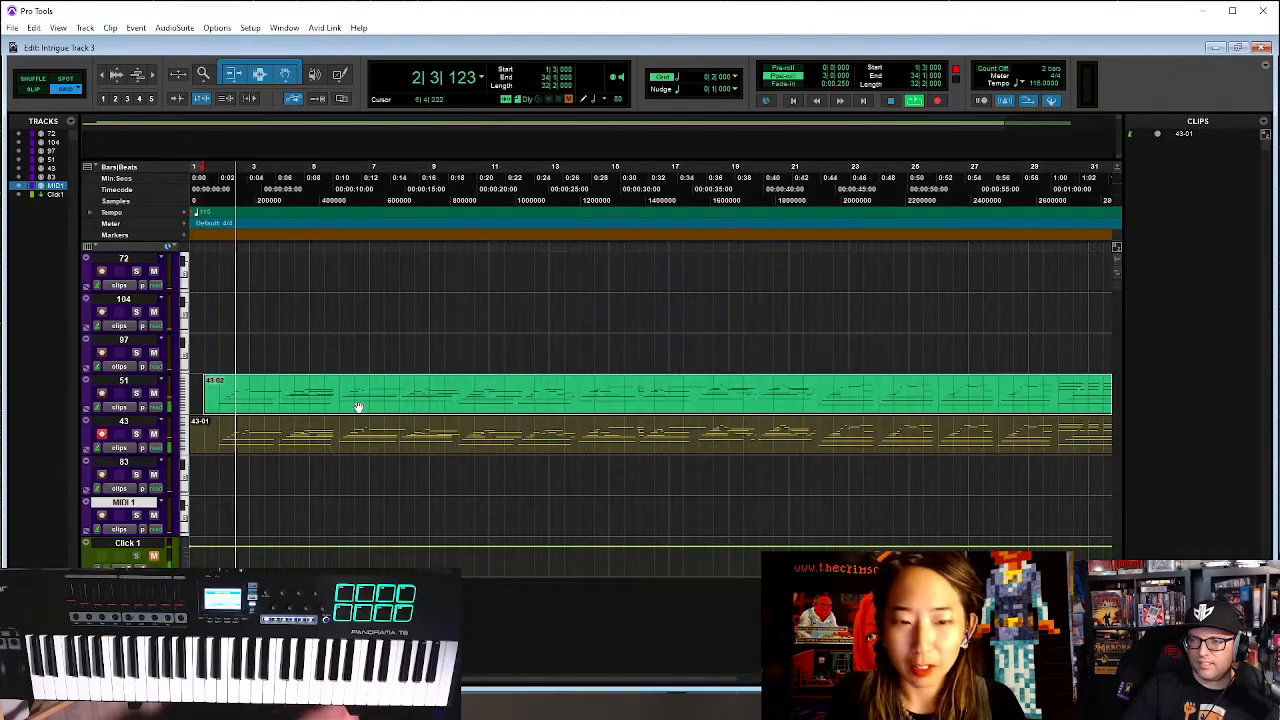
# Audition the copied clip on track 104 instead of track 51, and delete the copy
pyautogui.moveTo(330, 400); pyautogui.dragTo(328, 335)
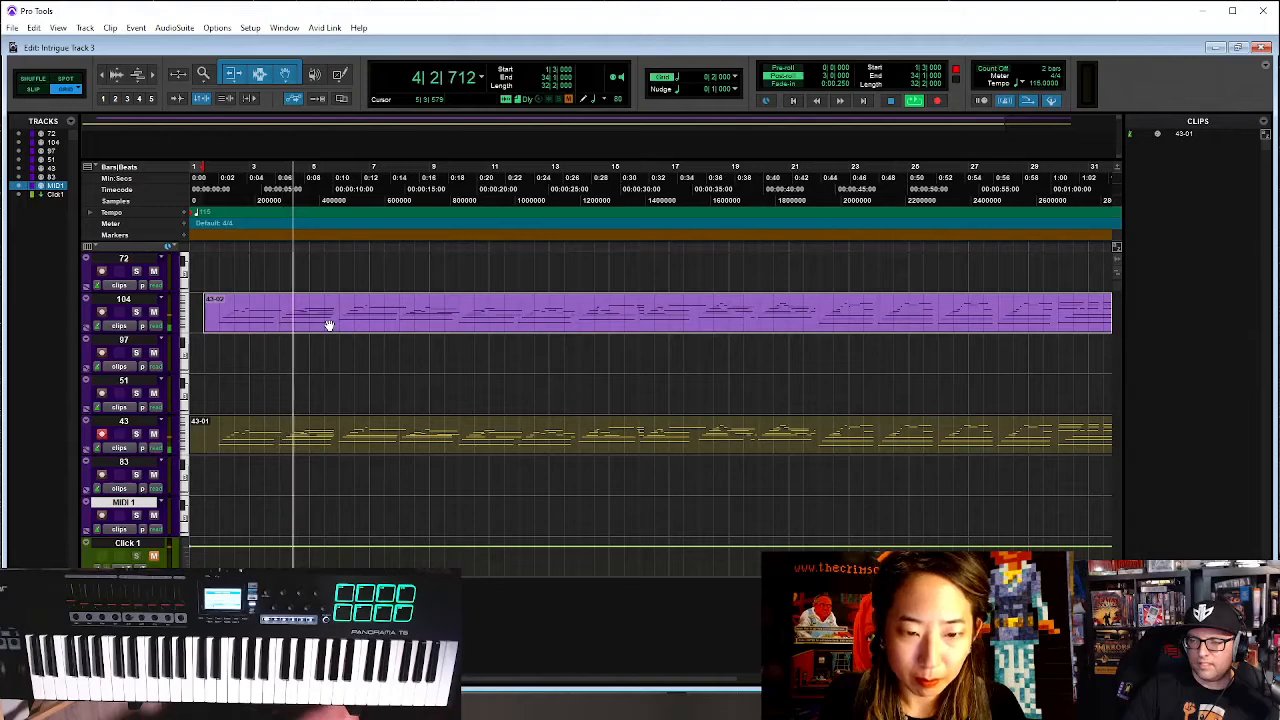
pyautogui.press('space')
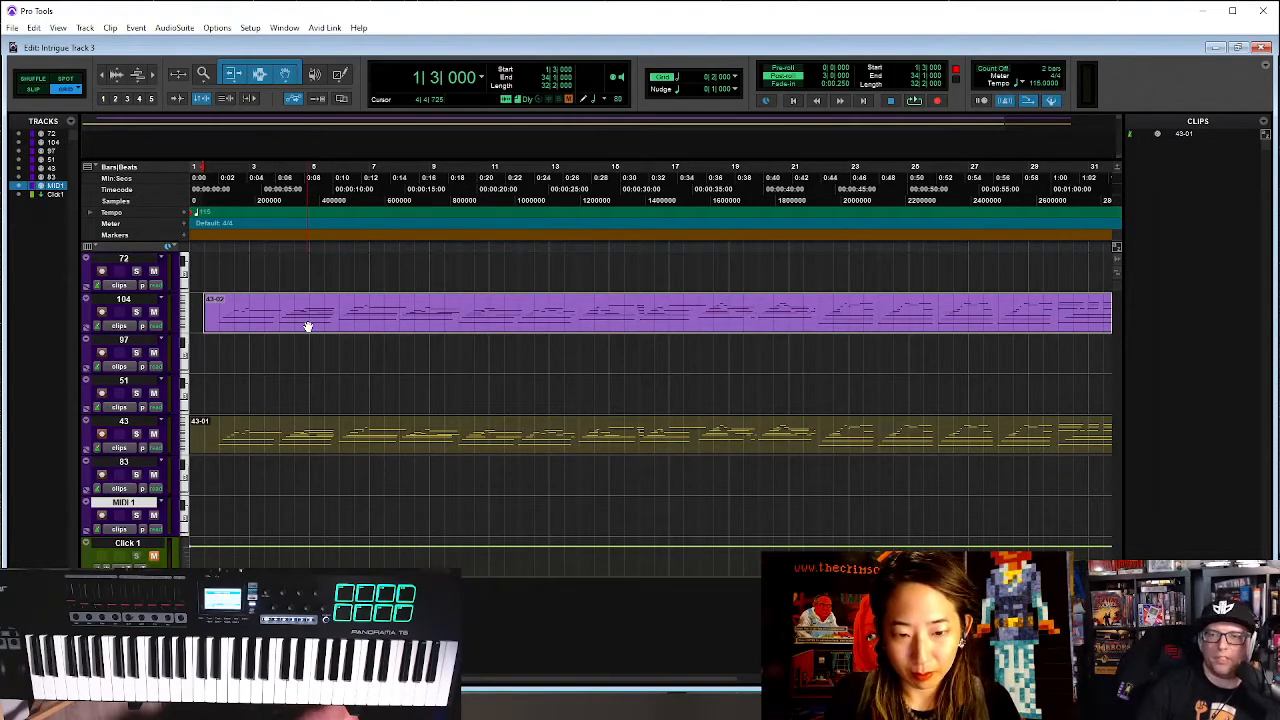
pyautogui.click(226, 424)
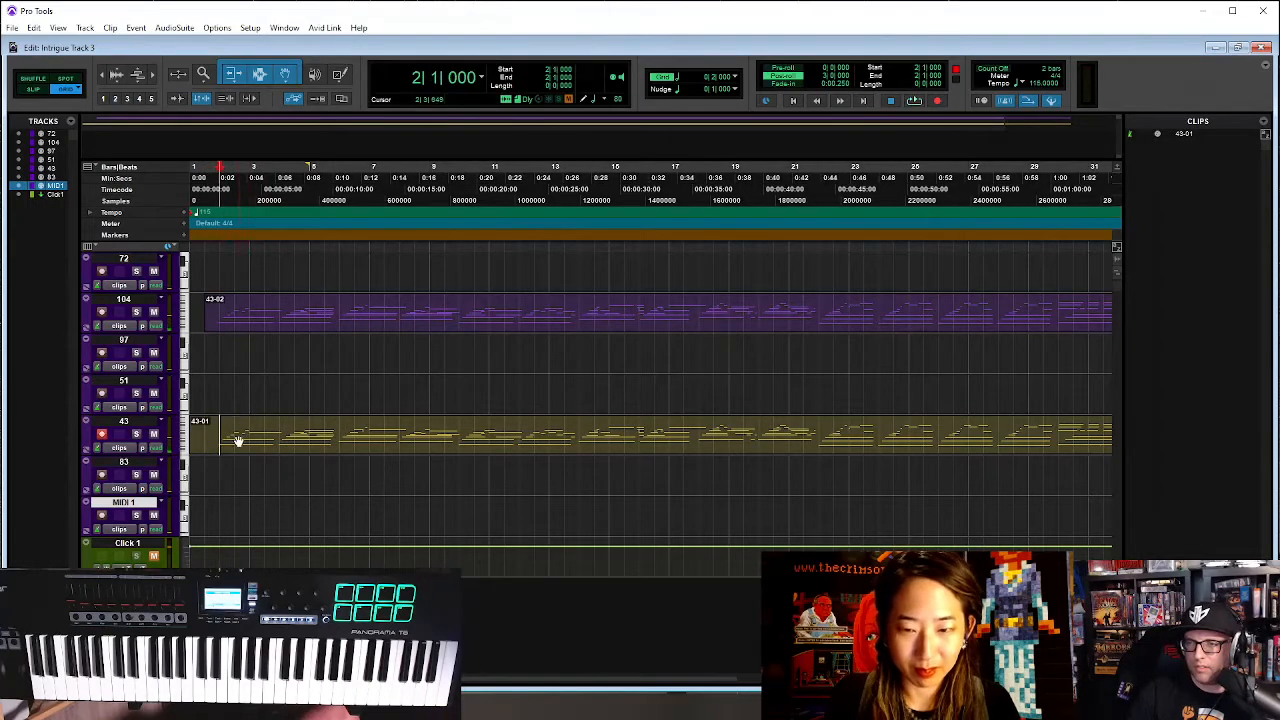
pyautogui.doubleClick(458, 313)
pyautogui.press('Delete')
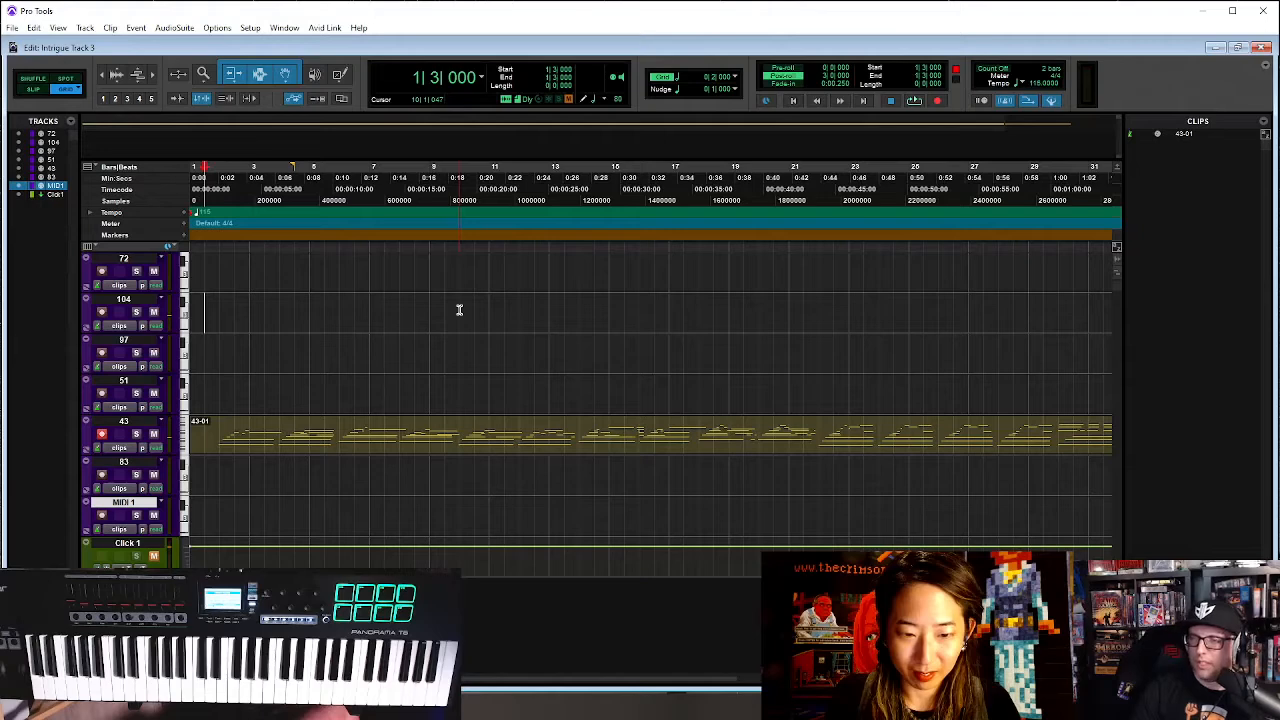
# Delete the clip on track 43 and record a new MIDI part about 28 bars long in its place
pyautogui.click(259, 454)
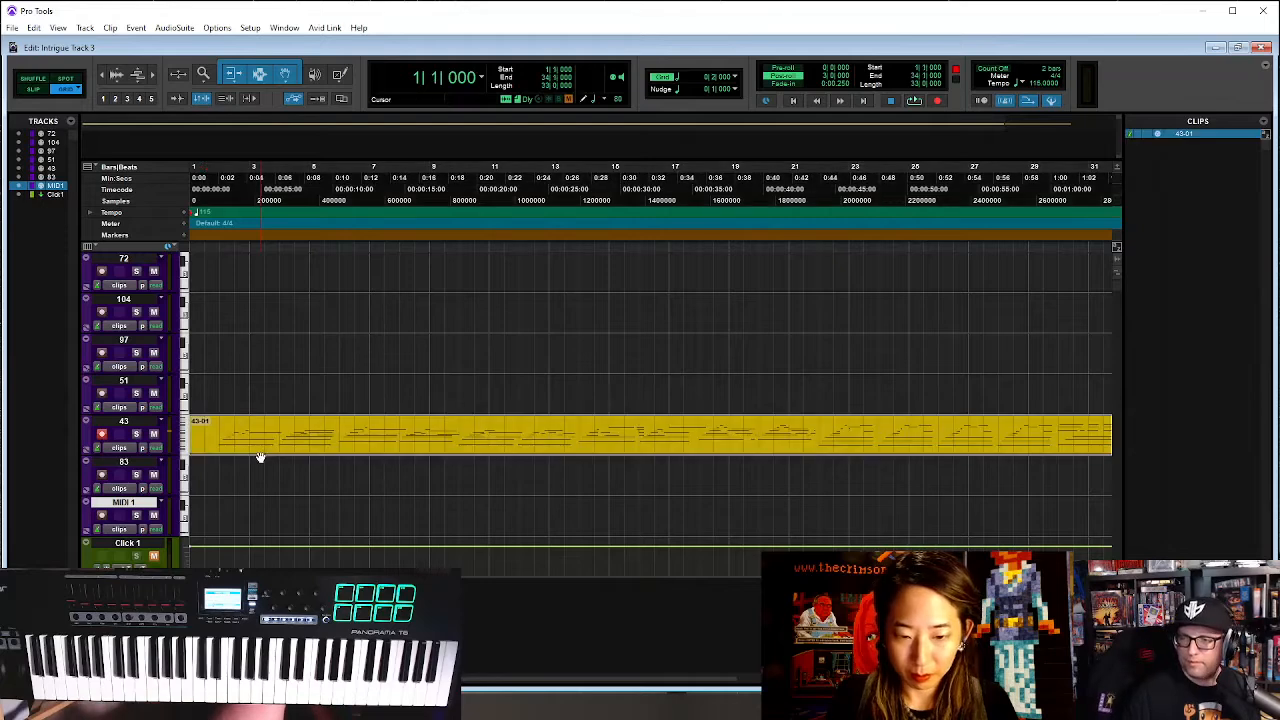
pyautogui.press('Delete')
pyautogui.hotkey('ctrl', 'space')
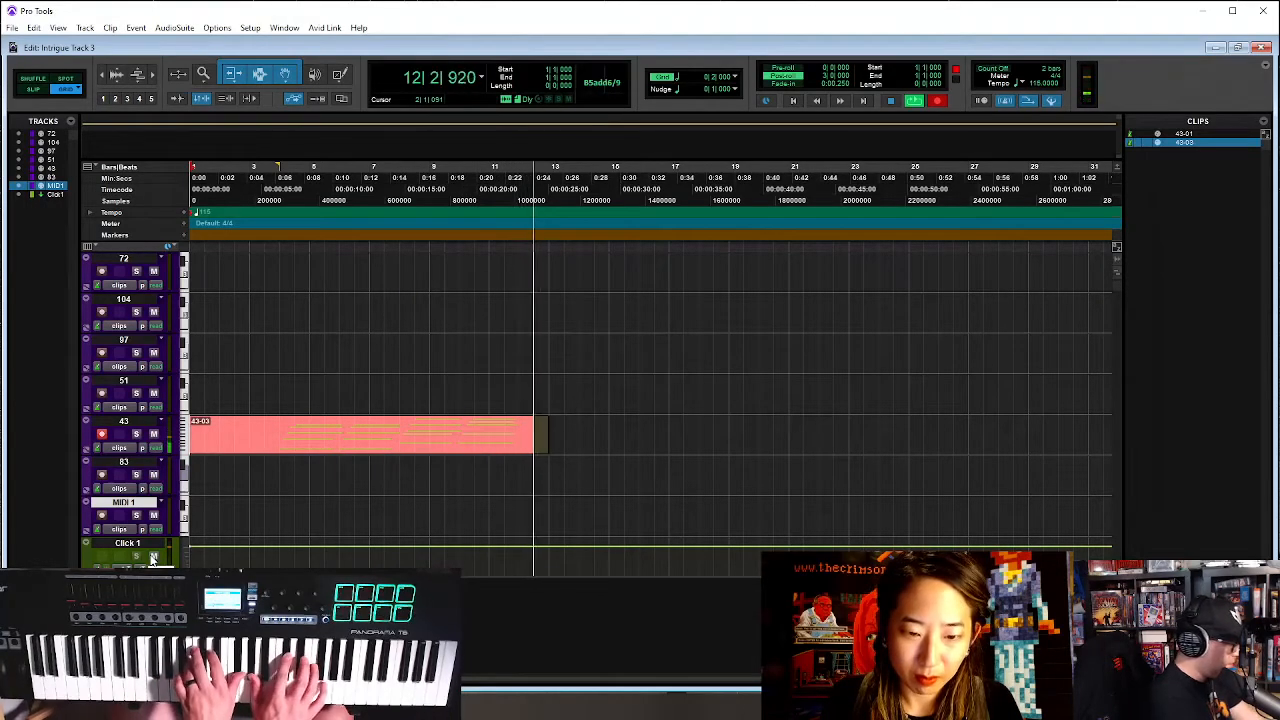
pyautogui.hotkey('ctrl', '.')
pyautogui.hotkey('ctrl', 'space')
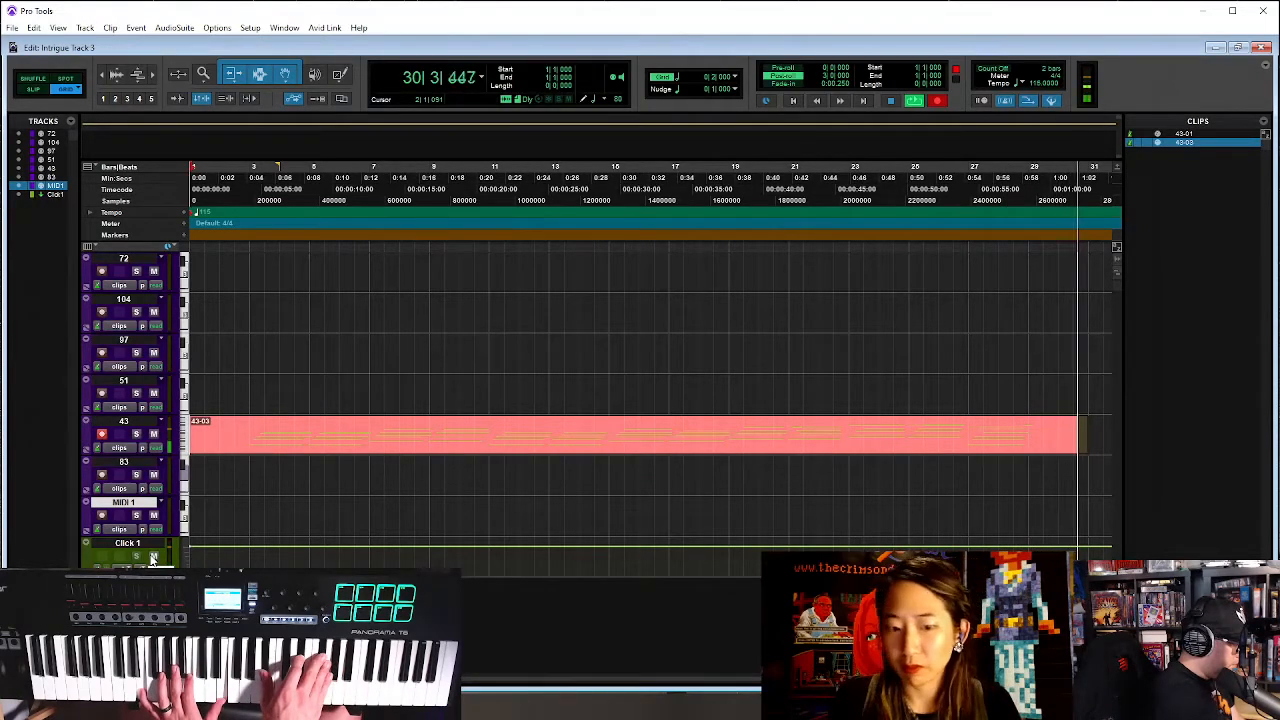
pyautogui.press('space')
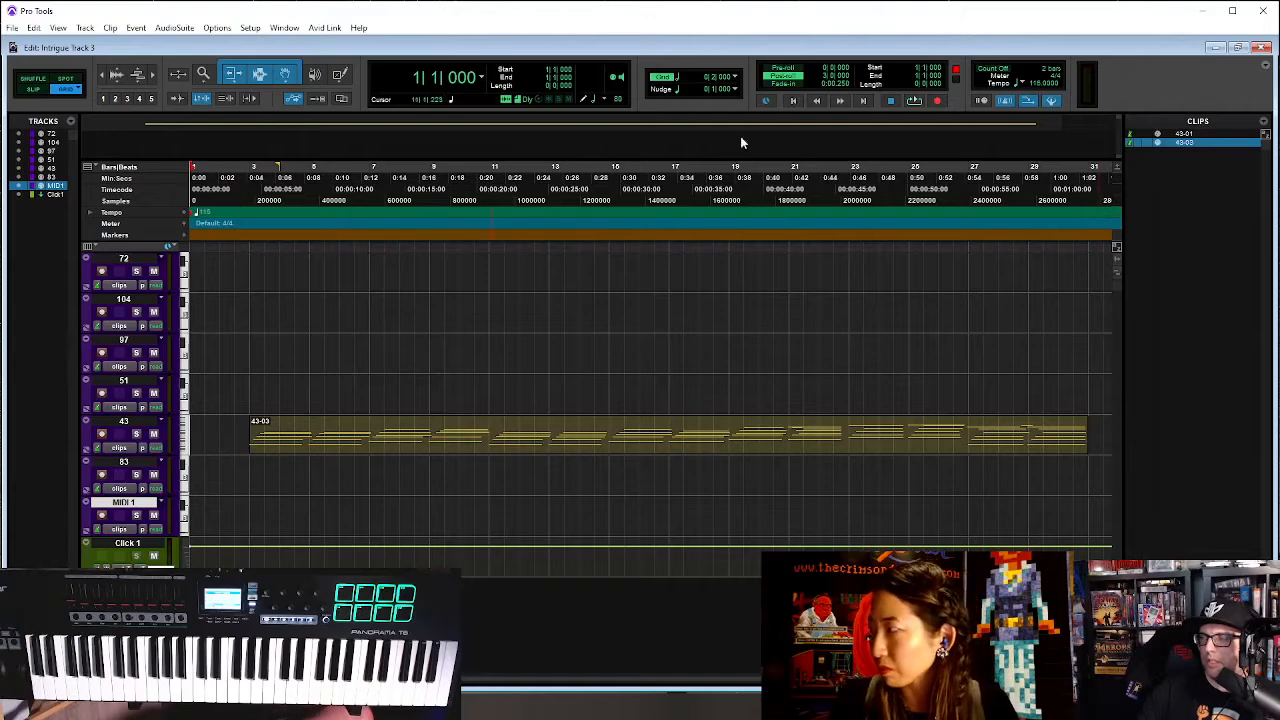
# Move the new clip on track 43 to start at bar 1 and play it back as backing for auditioning other tracks
pyautogui.moveTo(381, 443); pyautogui.dragTo(266, 452)
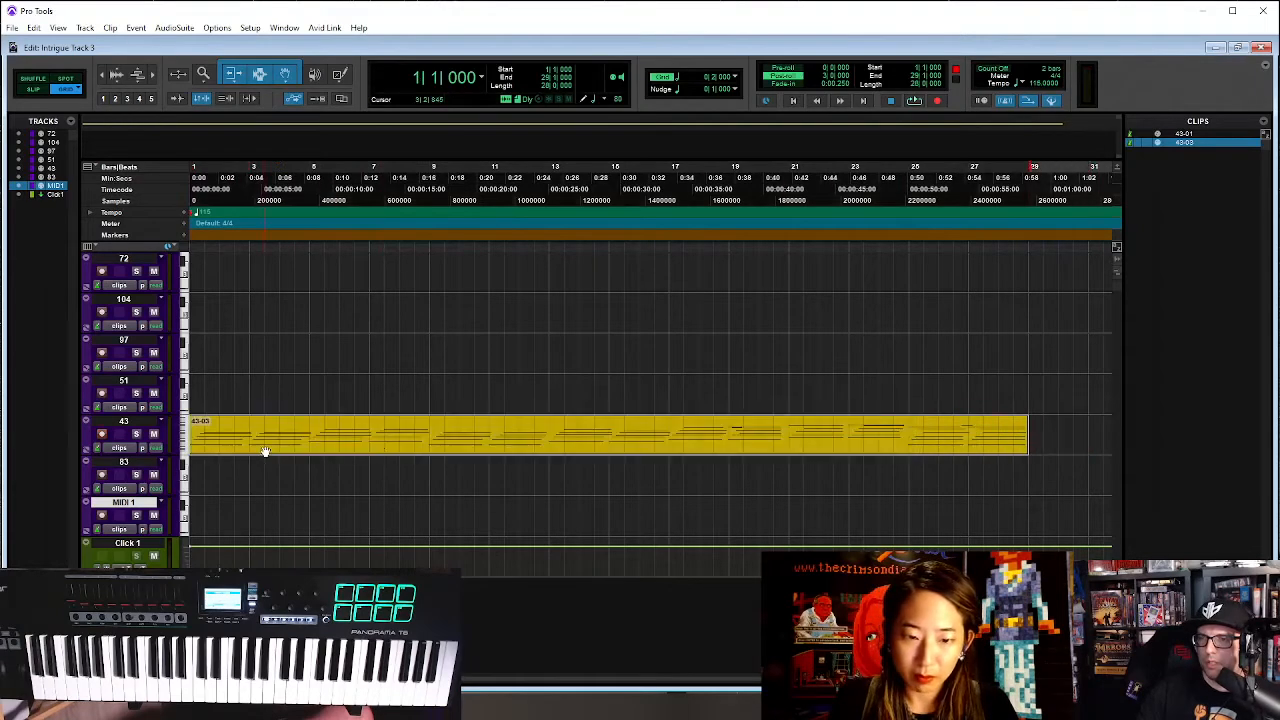
pyautogui.press('space')
pyautogui.press('t')
pyautogui.press('r')
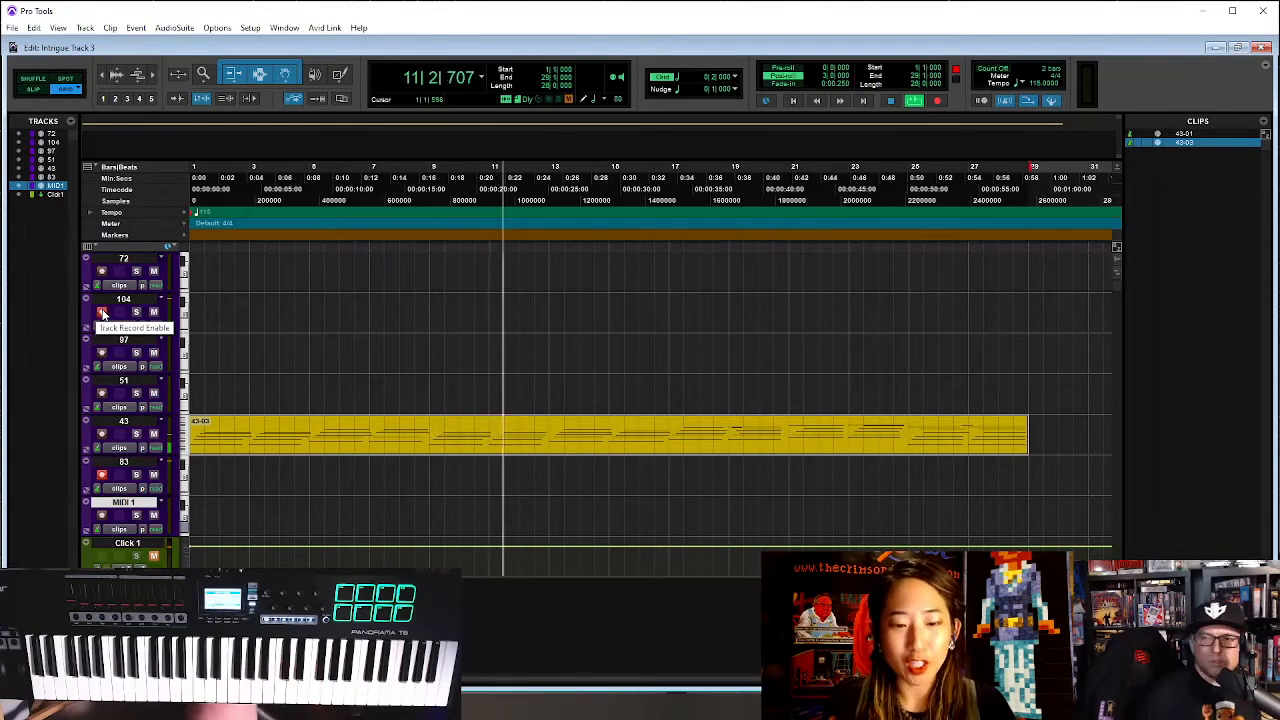
pyautogui.press('space')
pyautogui.press('Return')
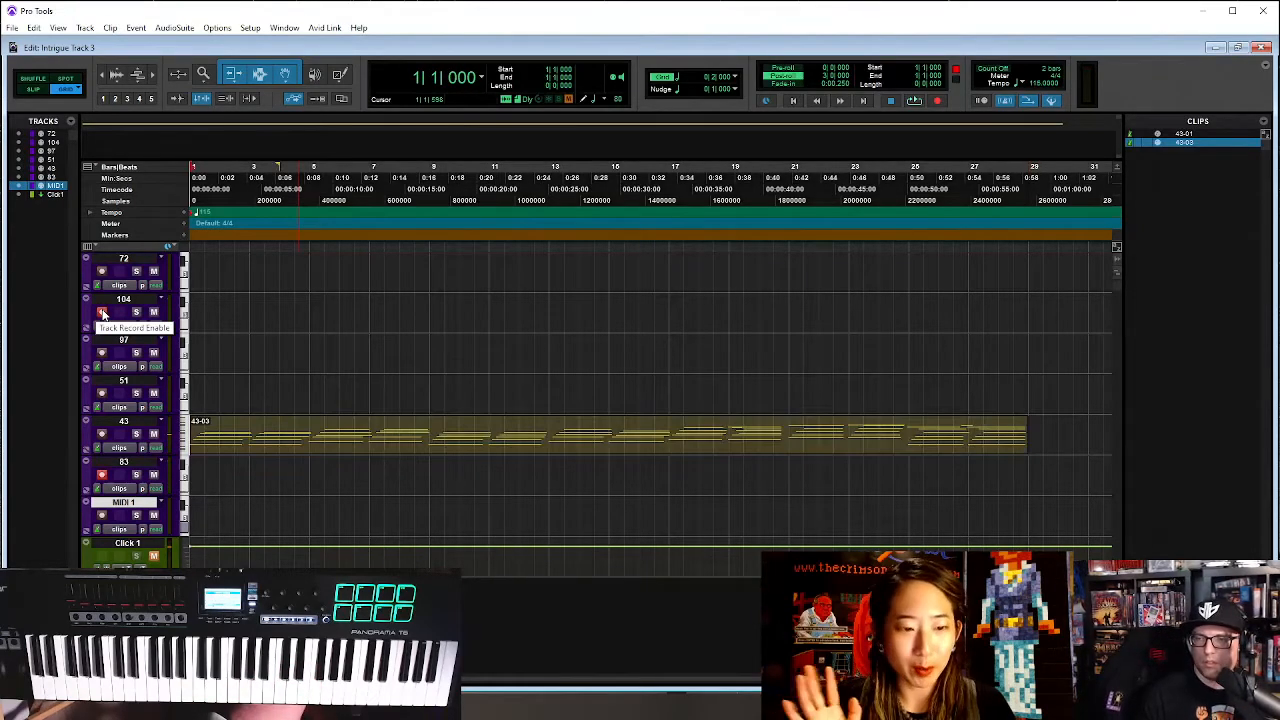
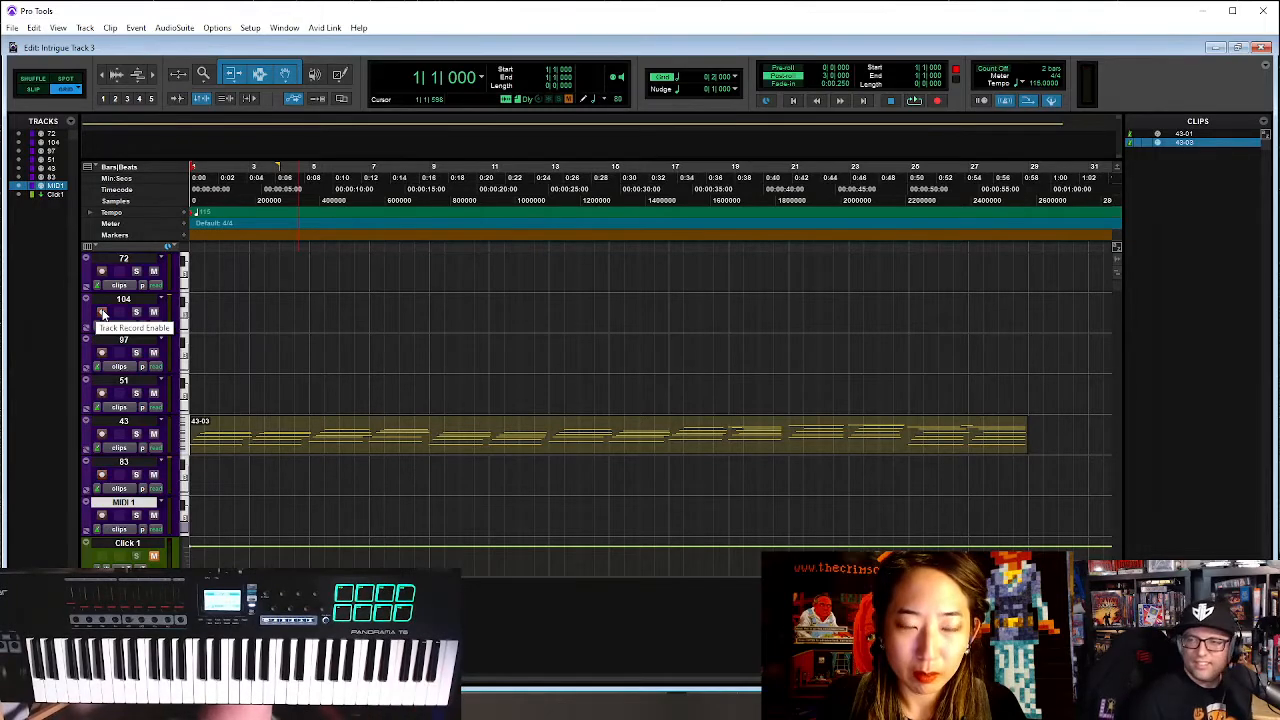
pyautogui.press('space')
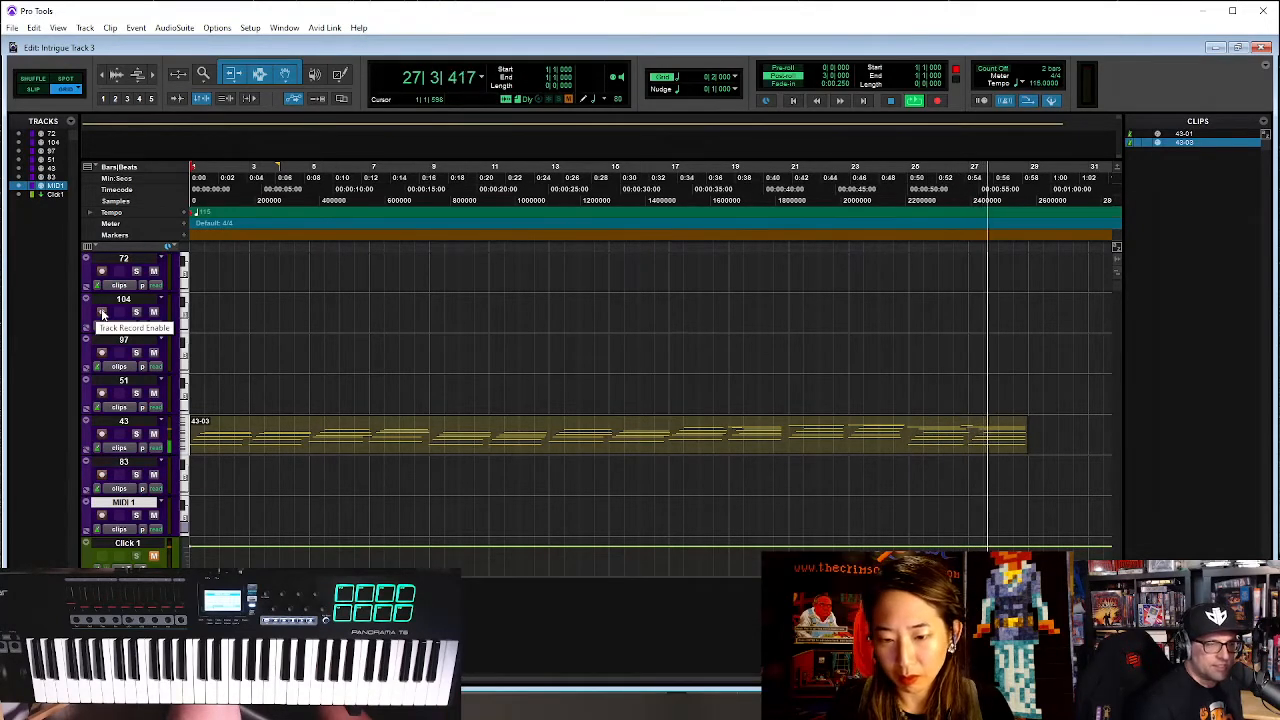
pyautogui.press('space')
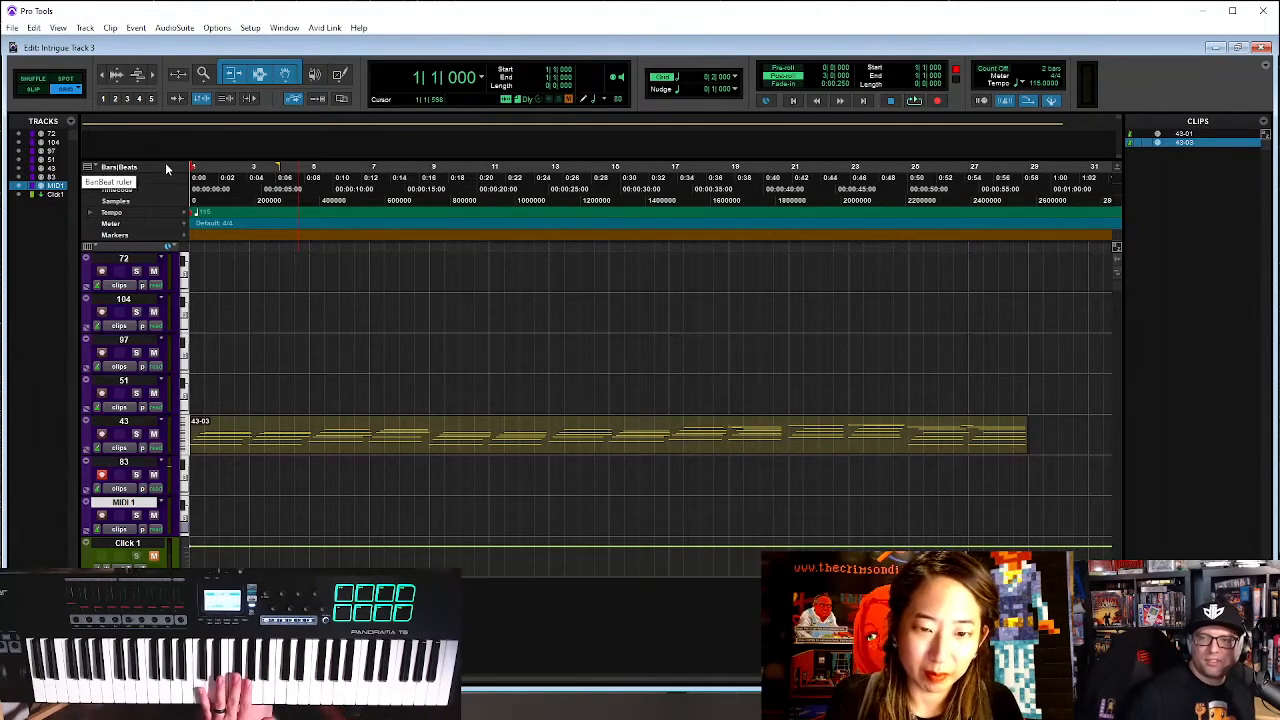
# Record-enable tracks 51 and 104, and mute track 43 and delete its clip
pyautogui.click(102, 394)
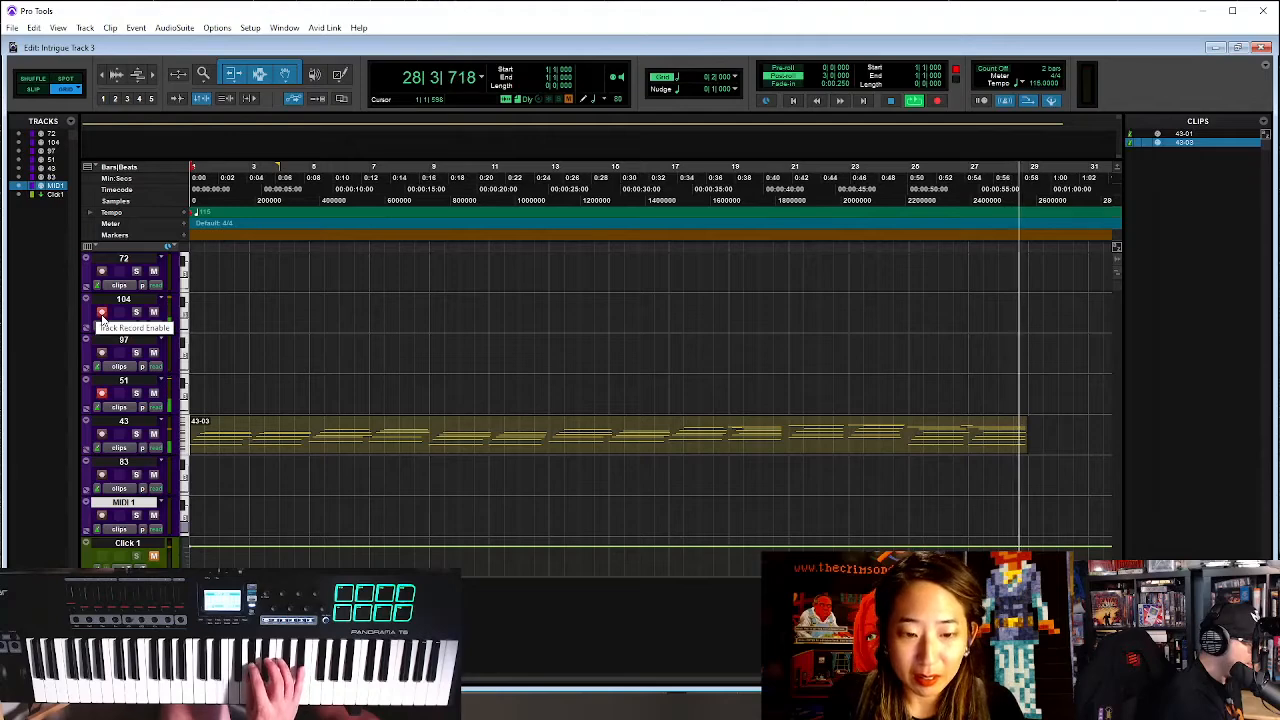
pyautogui.press('space')
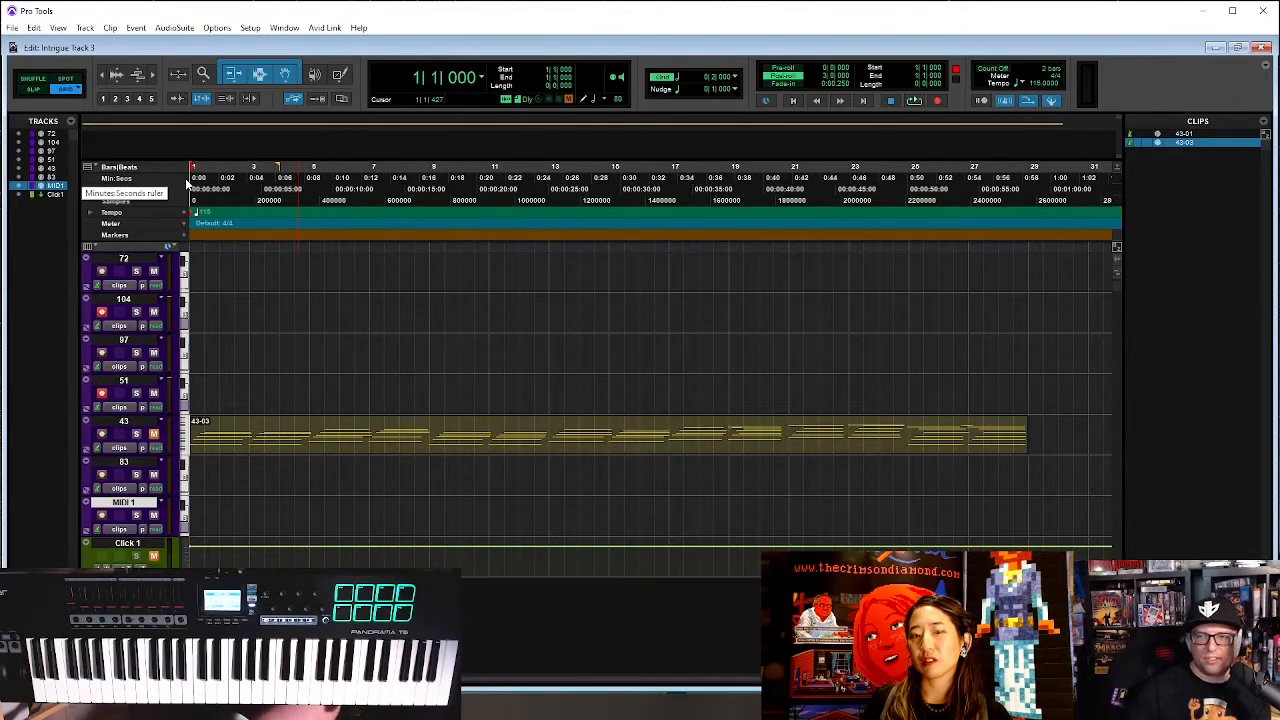
pyautogui.press('Delete')
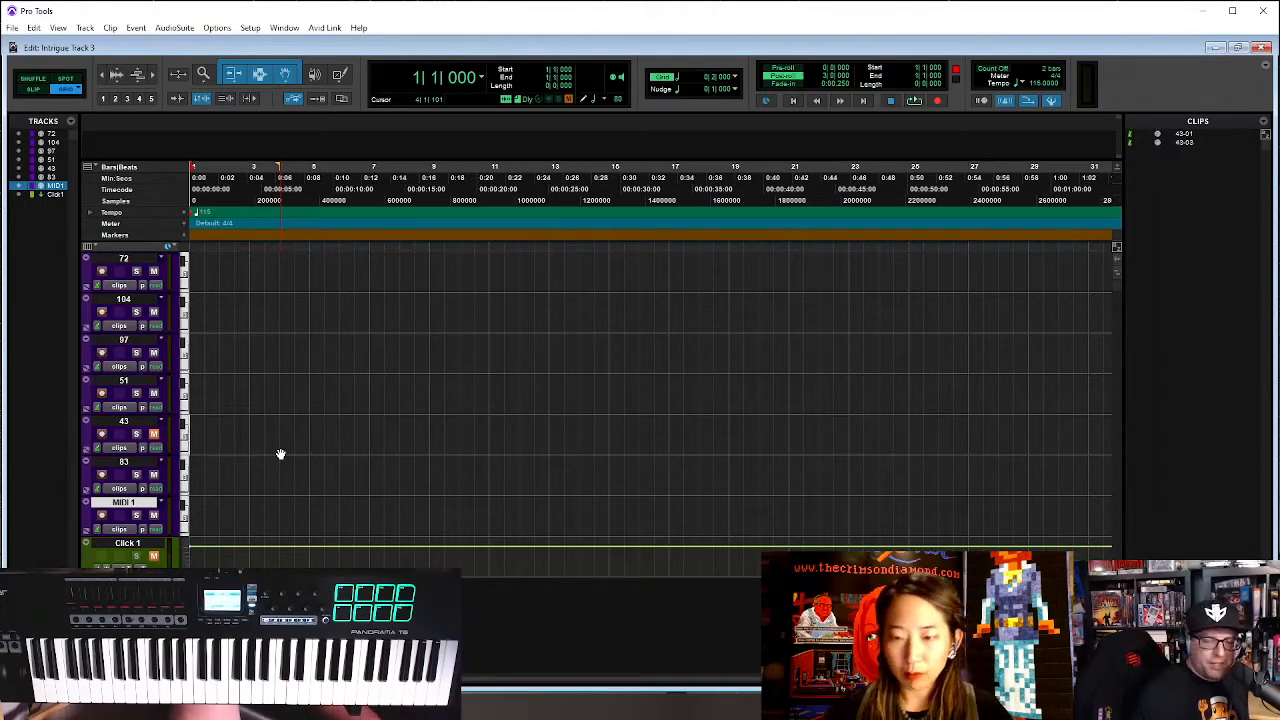
# Record a part about 20 bars long on tracks 104 and 51, and audition the clips on tracks 83 and 72 instead
pyautogui.hotkey('ctrl', 'space')
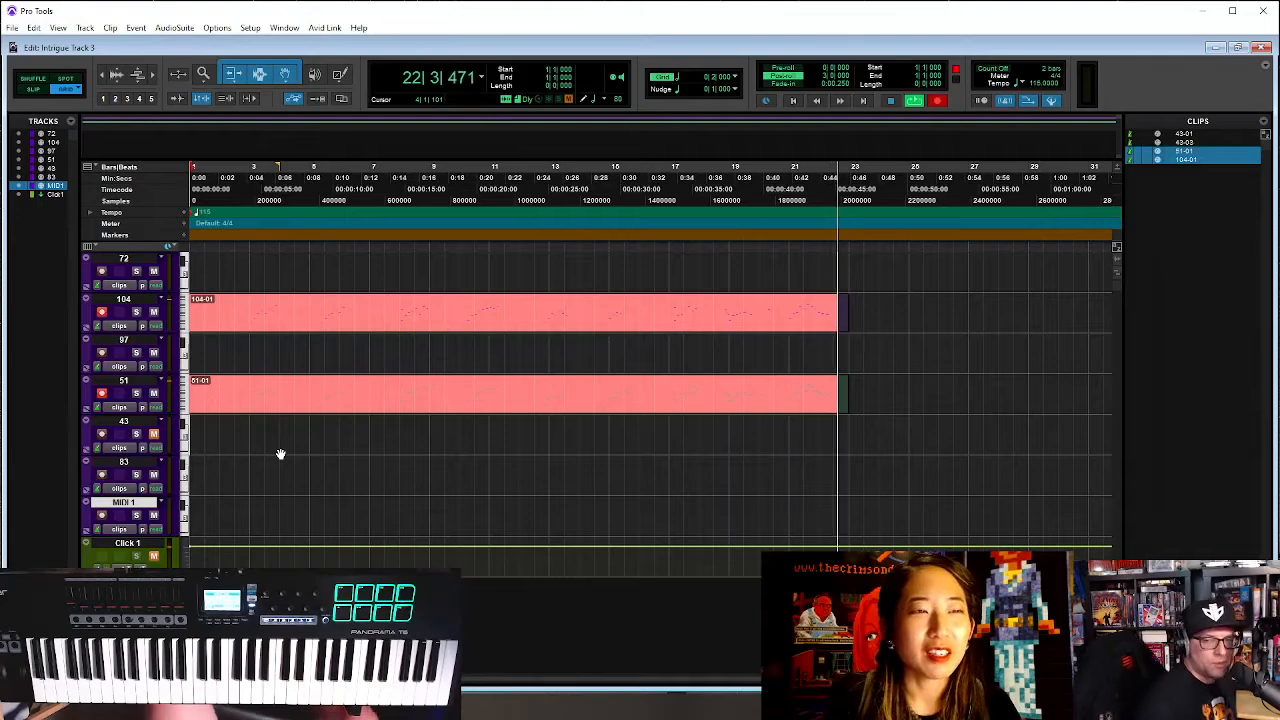
pyautogui.press('space')
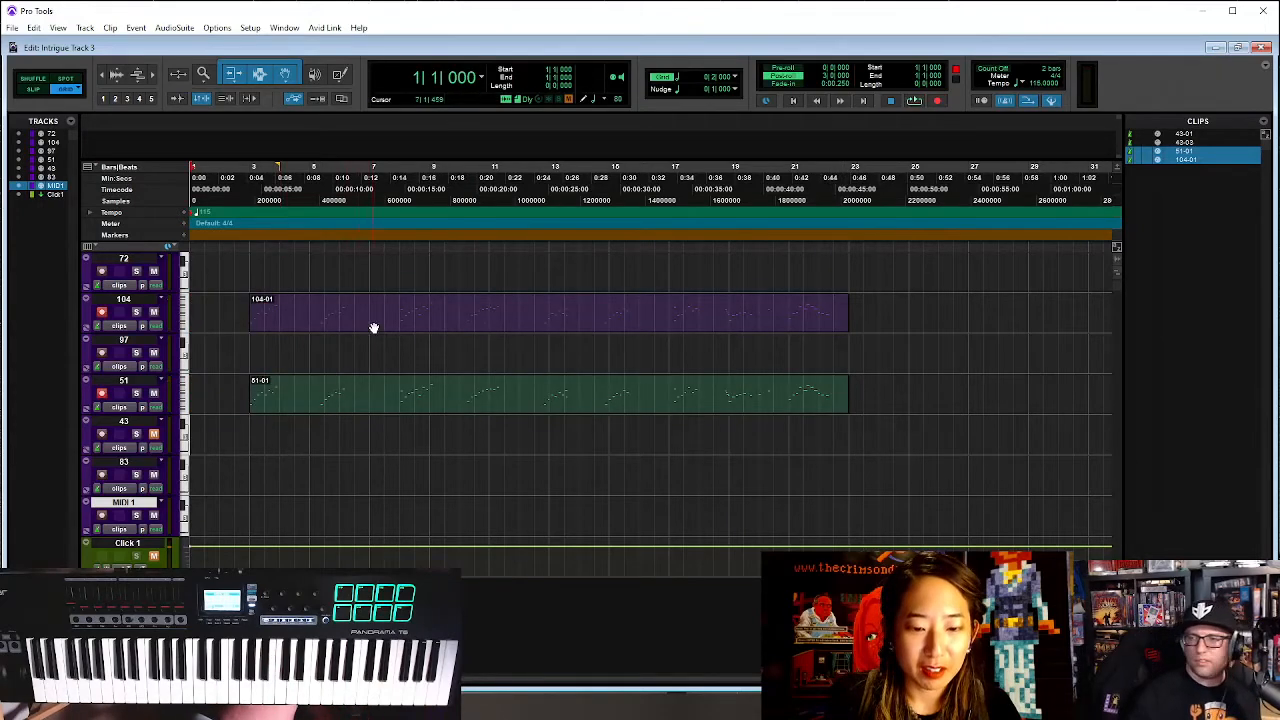
pyautogui.moveTo(373, 328); pyautogui.dragTo(358, 490)
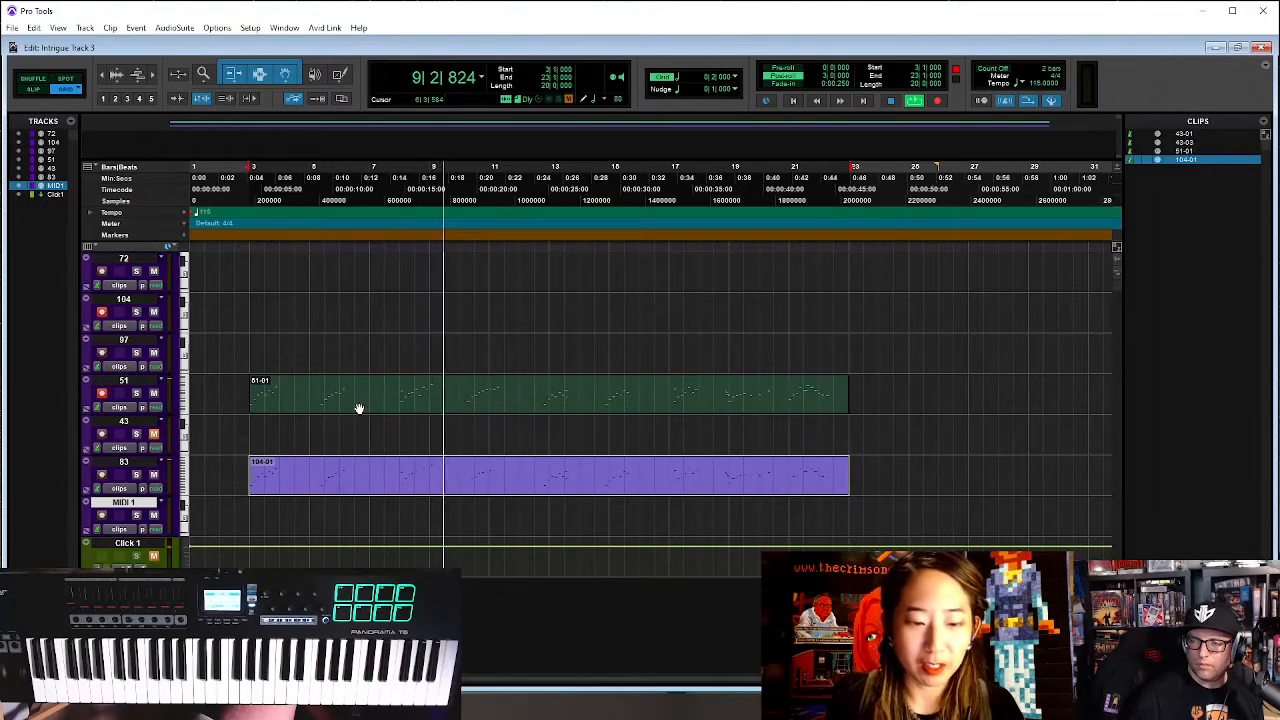
pyautogui.moveTo(359, 408); pyautogui.dragTo(369, 290)
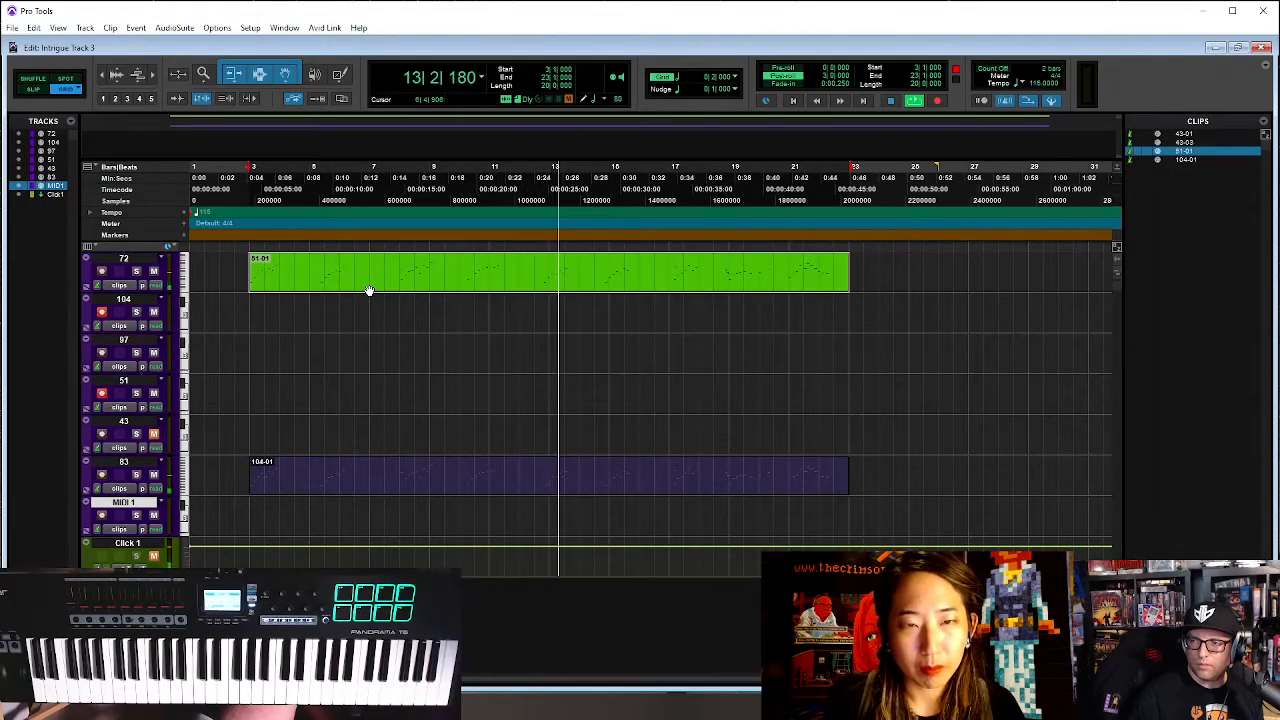
pyautogui.click(249, 192)
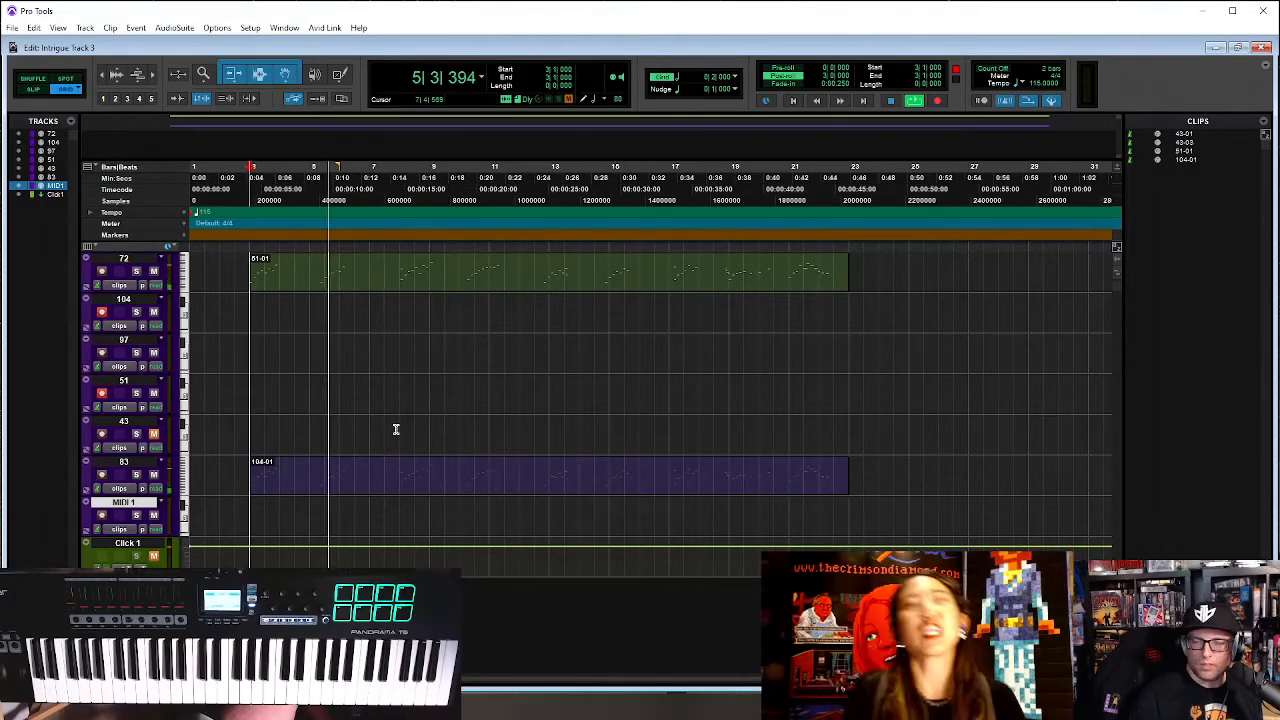
pyautogui.press('space')
# Delete the recorded clips from tracks 72 and 83
pyautogui.click(467, 283)
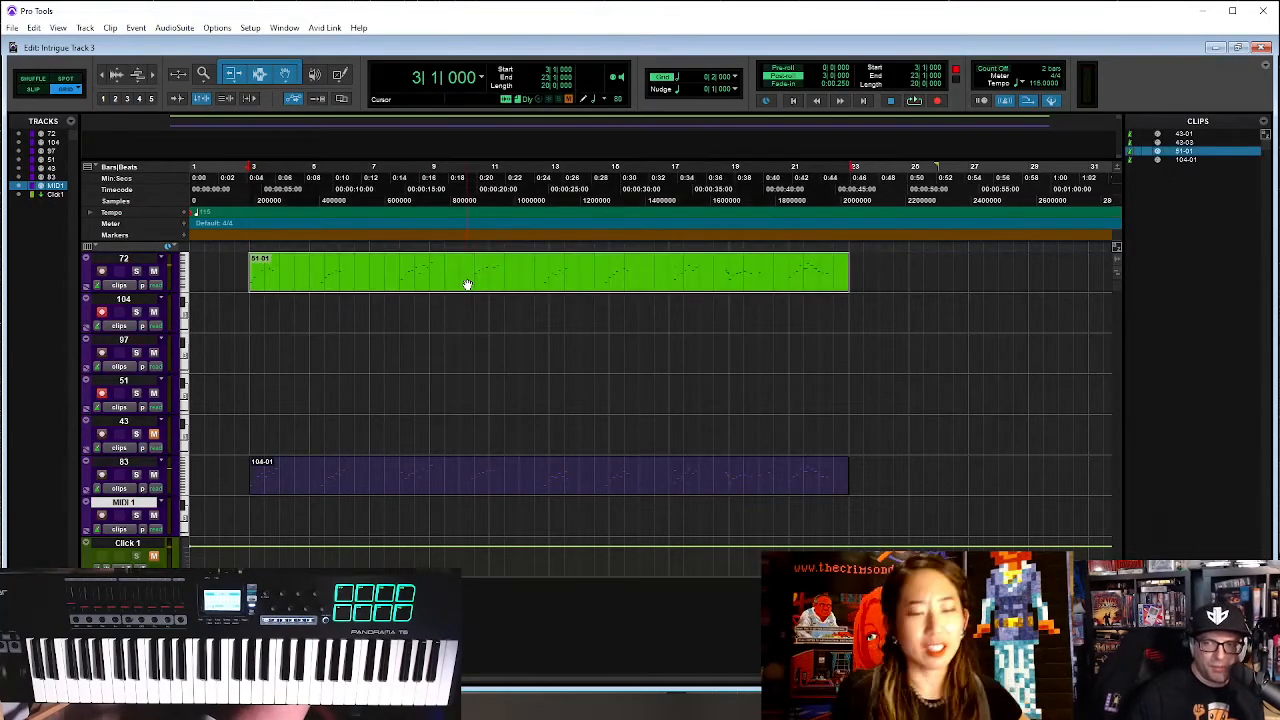
pyautogui.press('Delete')
pyautogui.click(428, 489)
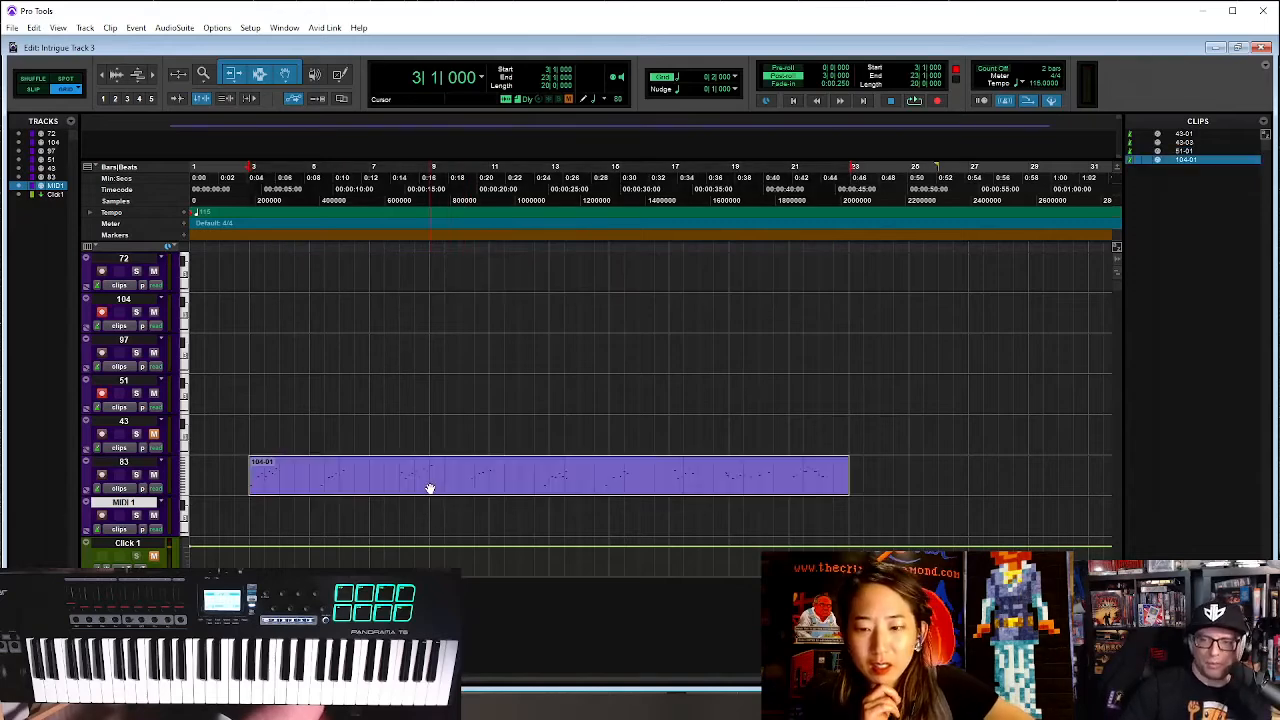
pyautogui.press('Delete')
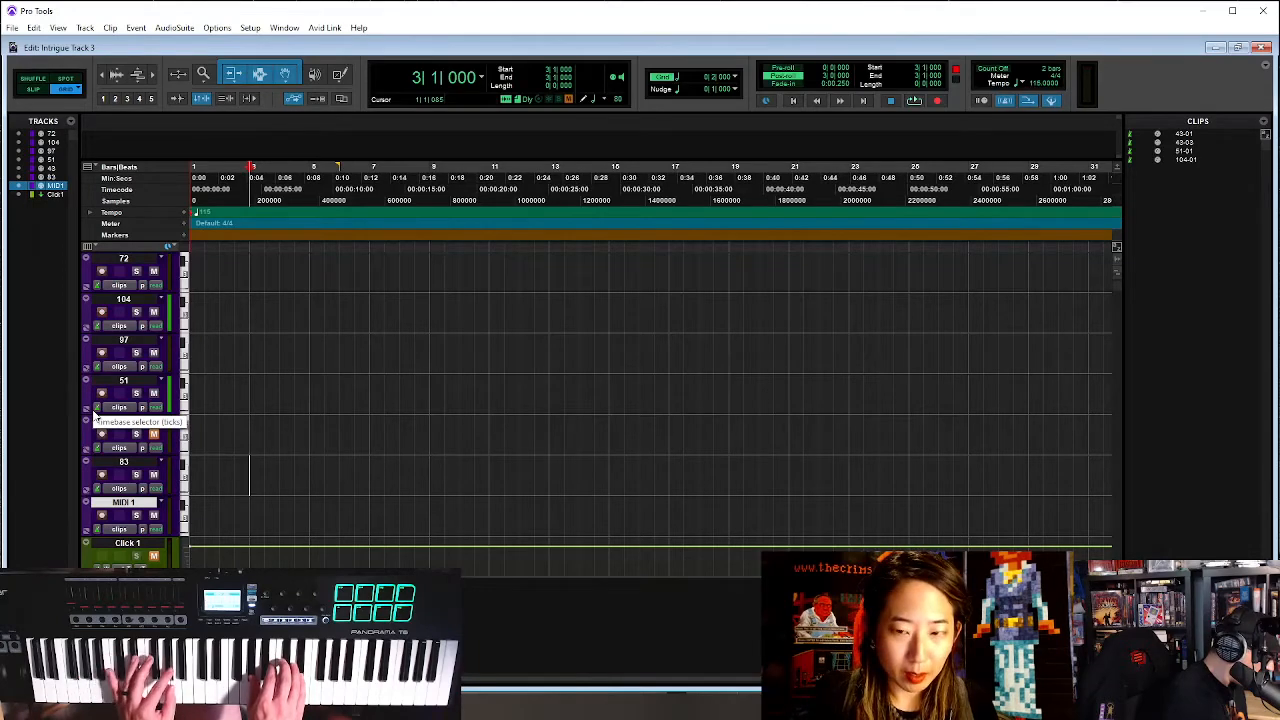
# Record a new take about 26 bars long on tracks 104 and 51 from the start, and briefly play it back
pyautogui.press('Return')
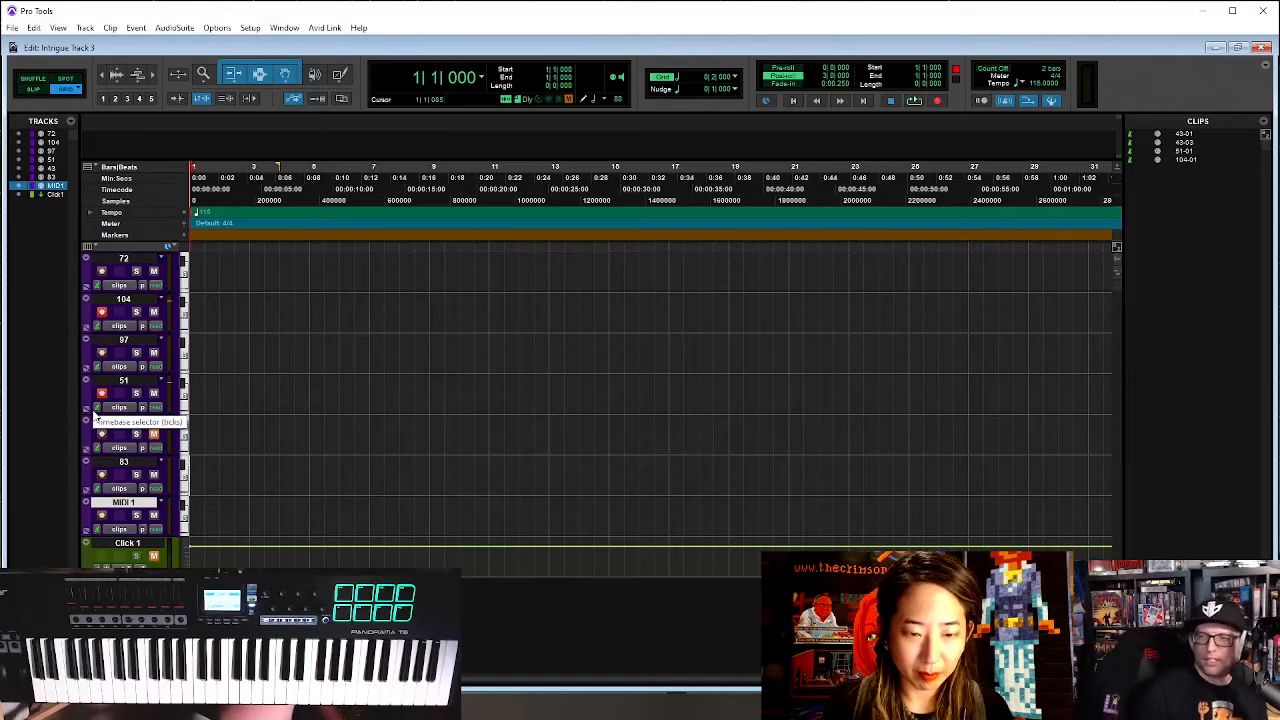
pyautogui.press('space')
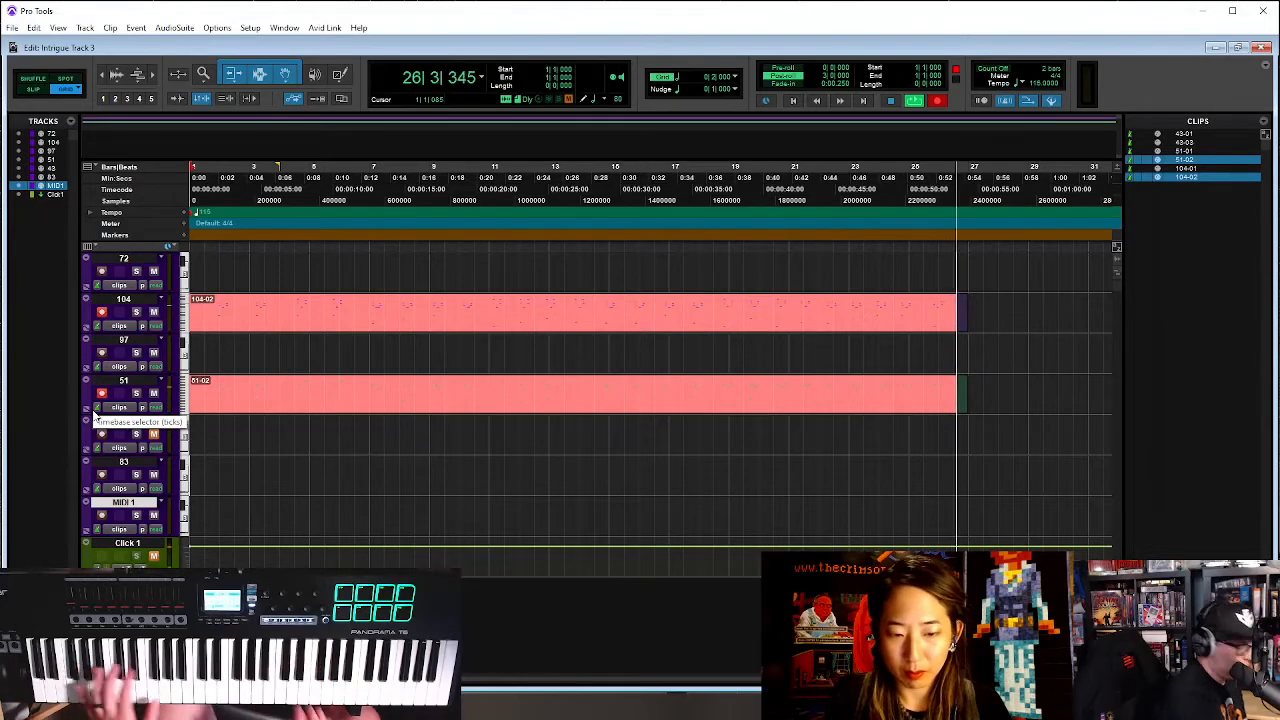
pyautogui.press('space')
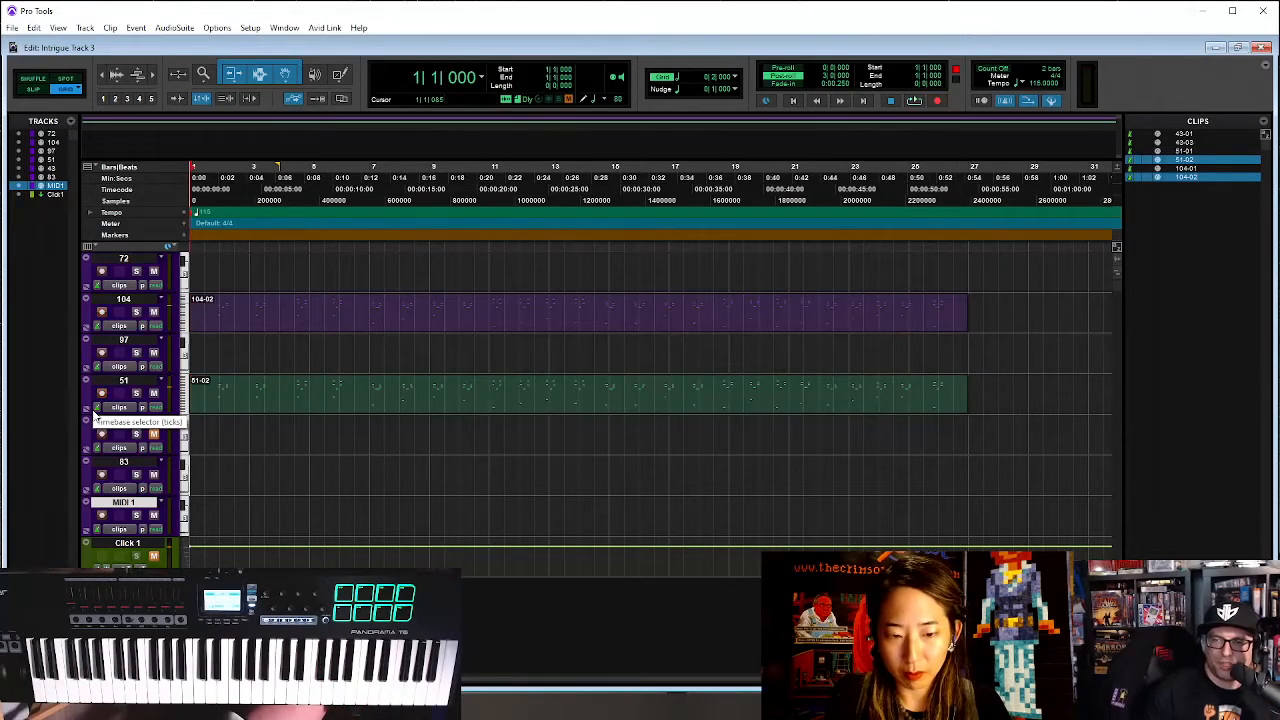
pyautogui.press('space')
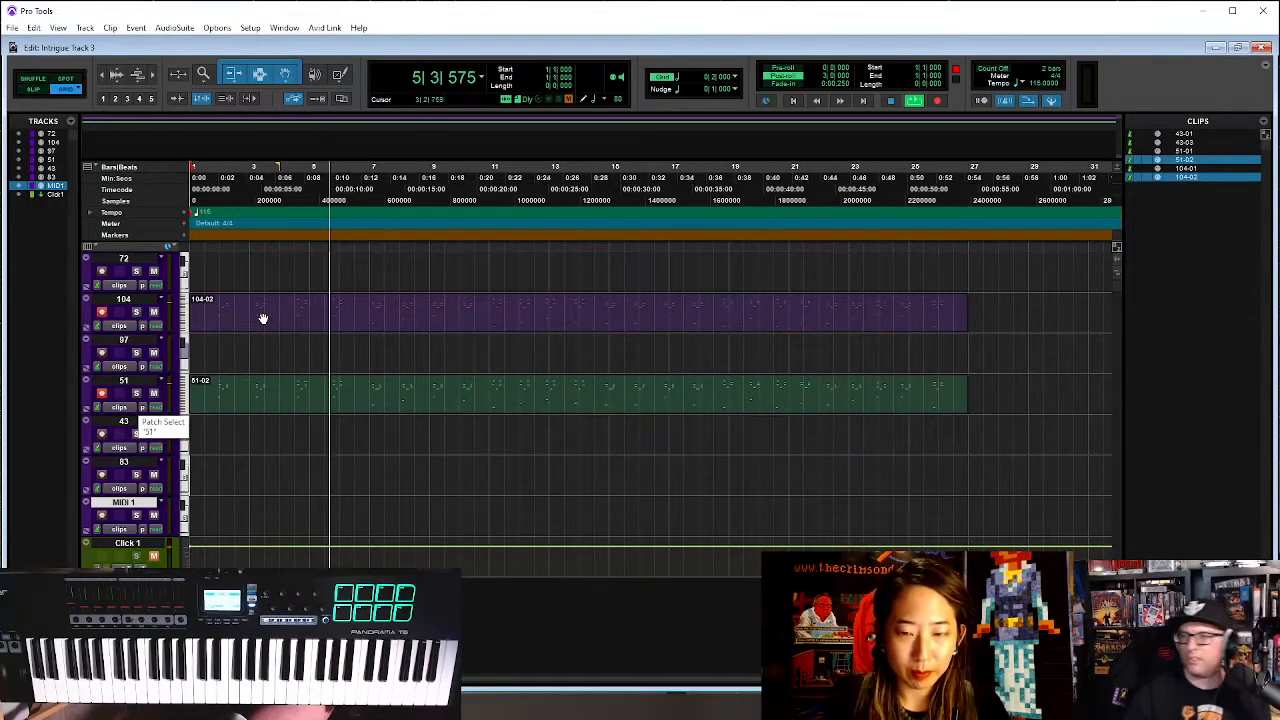
pyautogui.press('space')
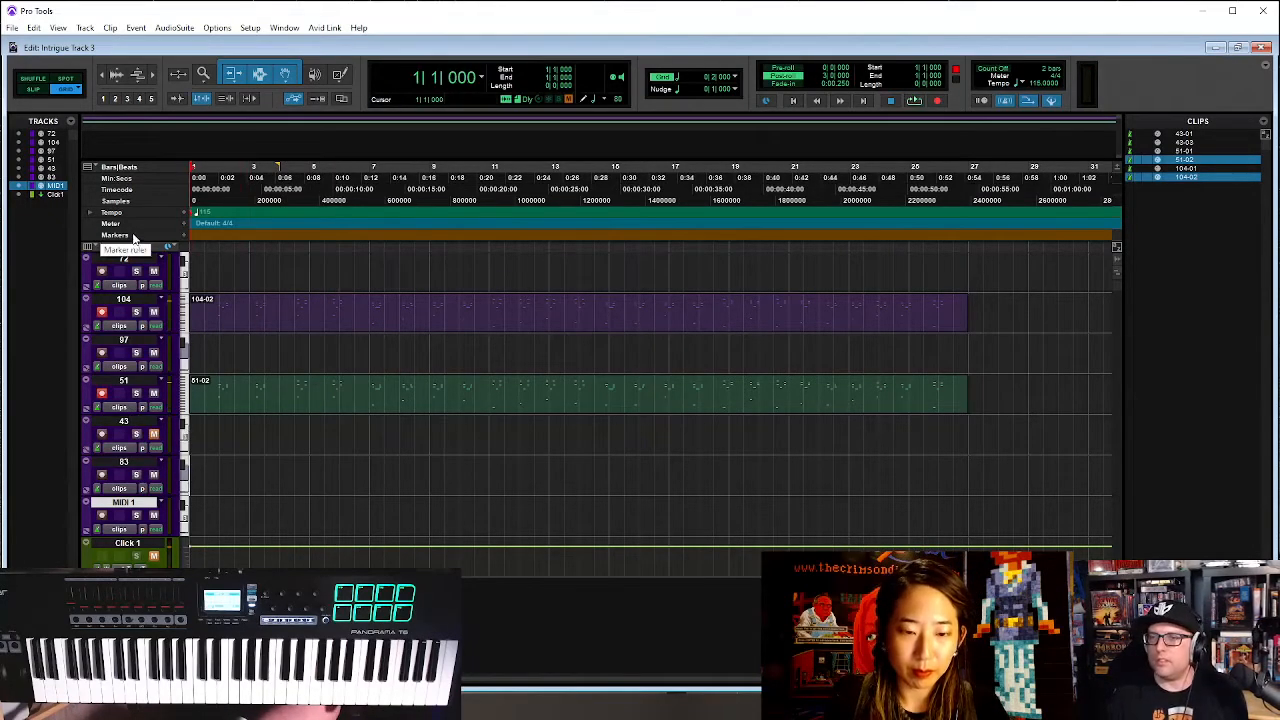
# Check the tempo setting at bar 1, keep it at 115 BPM, and delete the clips on tracks 104 and 51
pyautogui.click(184, 212)
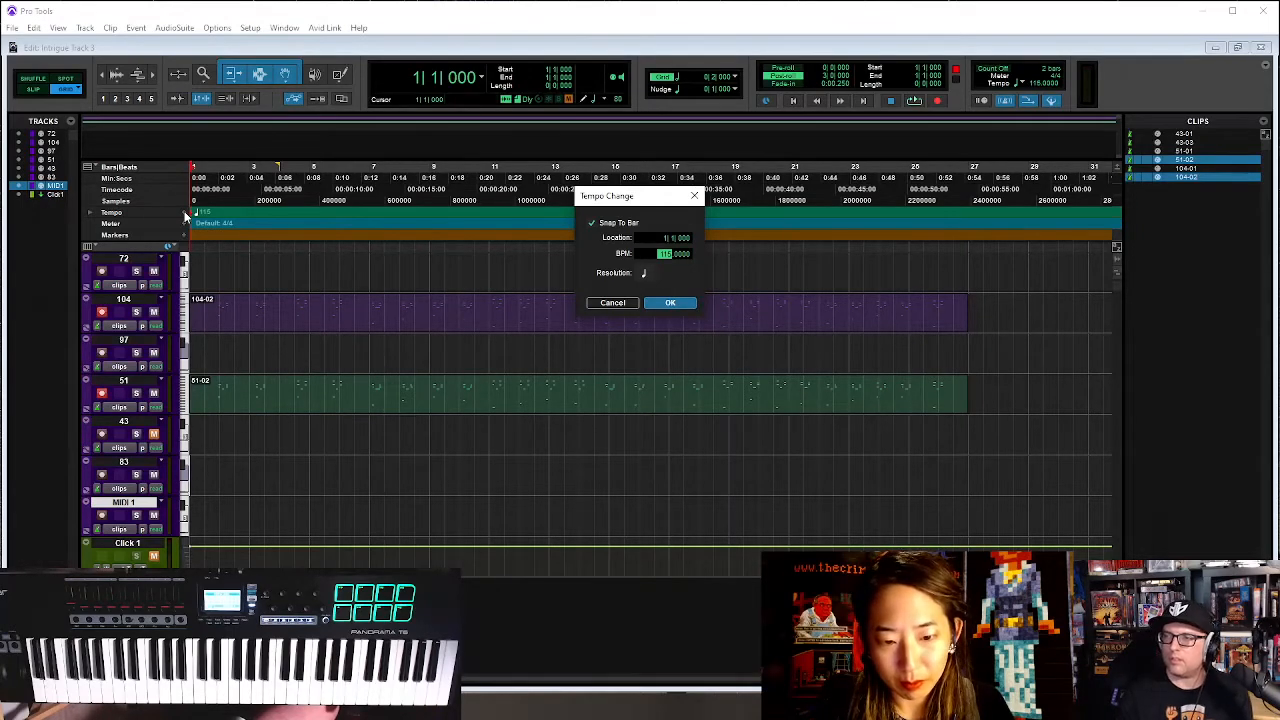
pyautogui.press('Return')
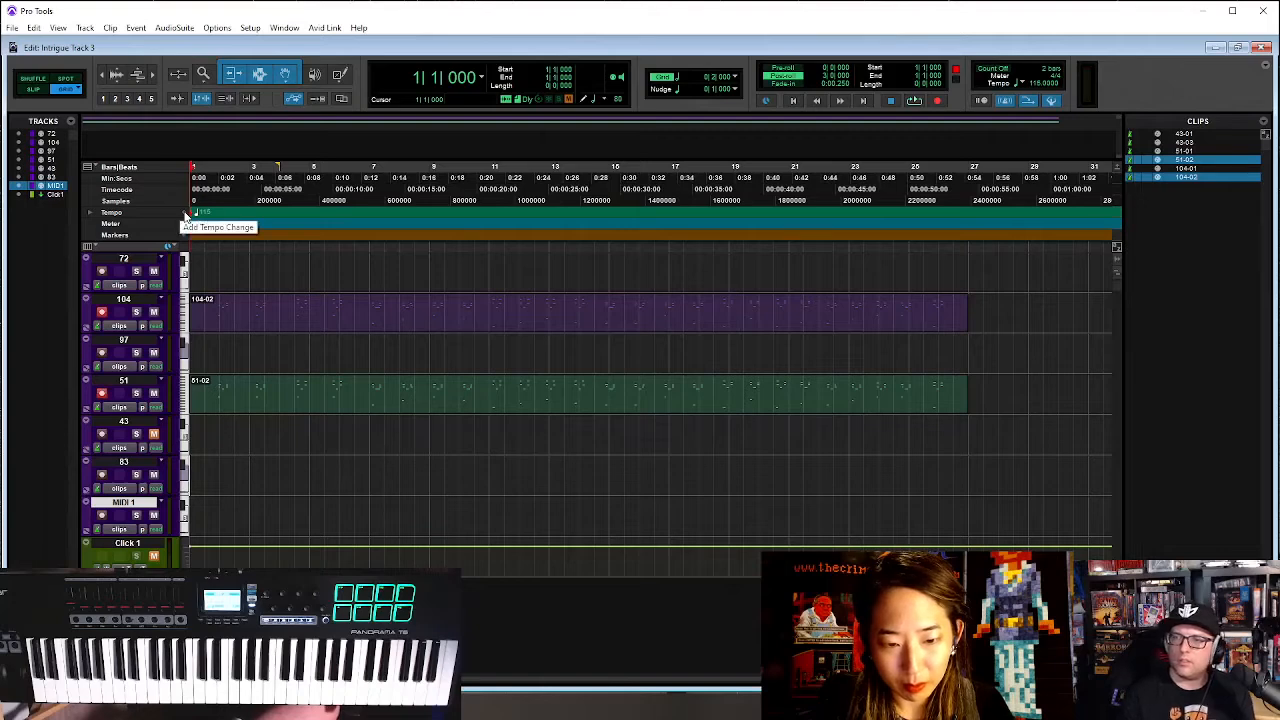
pyautogui.click(360, 324)
pyautogui.press('Delete')
pyautogui.click(347, 408)
pyautogui.press('Delete')
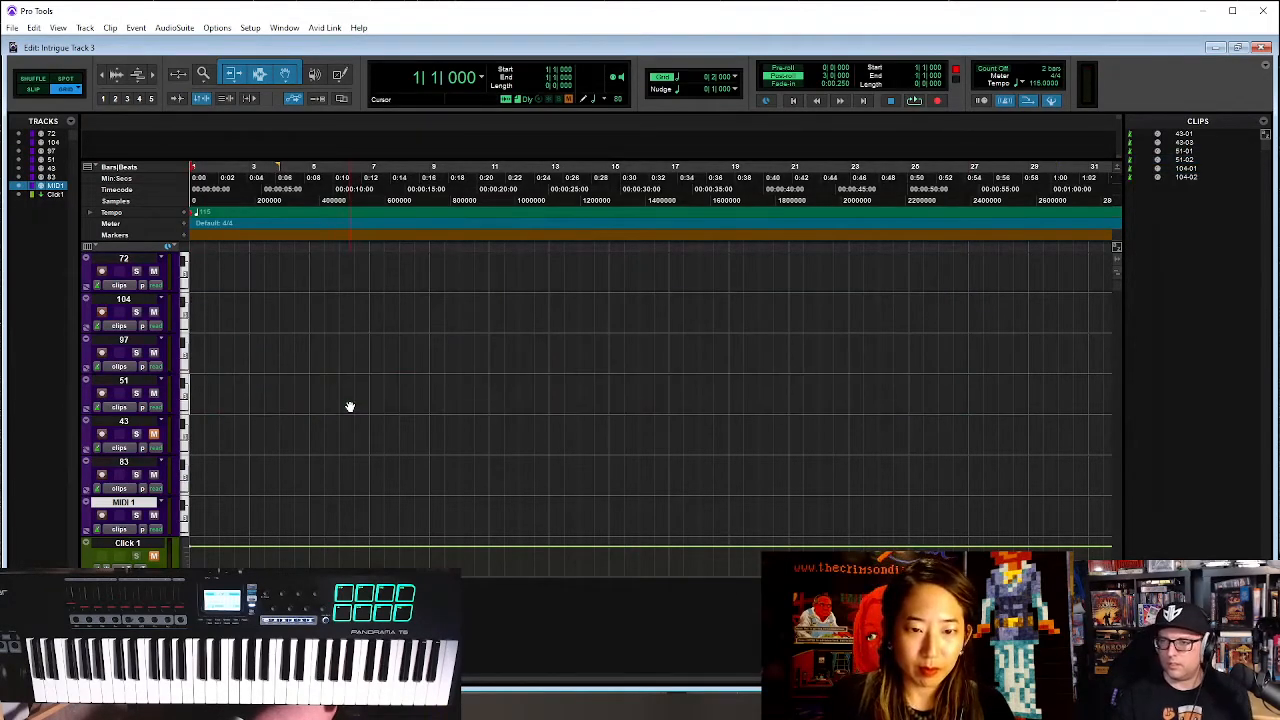
# Record a part about 18 bars long on tracks 104 and 51 with the click audible, and delete its end from bar 17 beat 3
pyautogui.hotkey('ctrl', 'space')
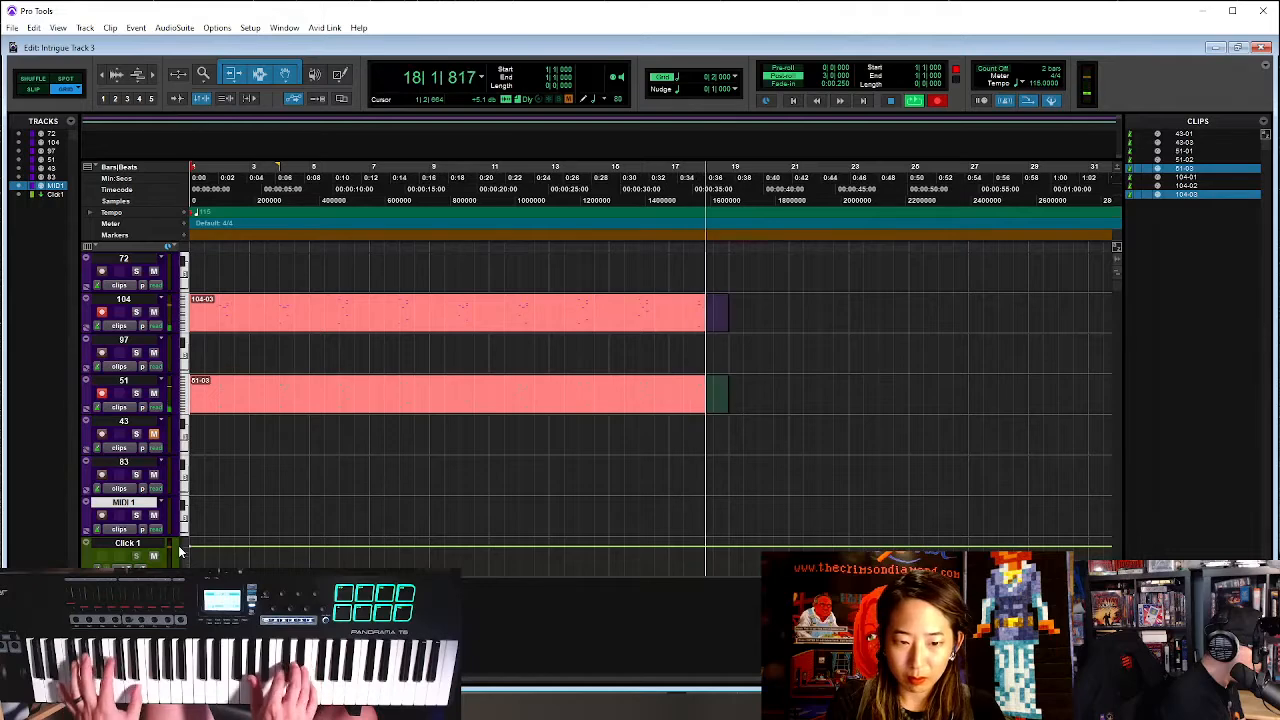
pyautogui.press('space')
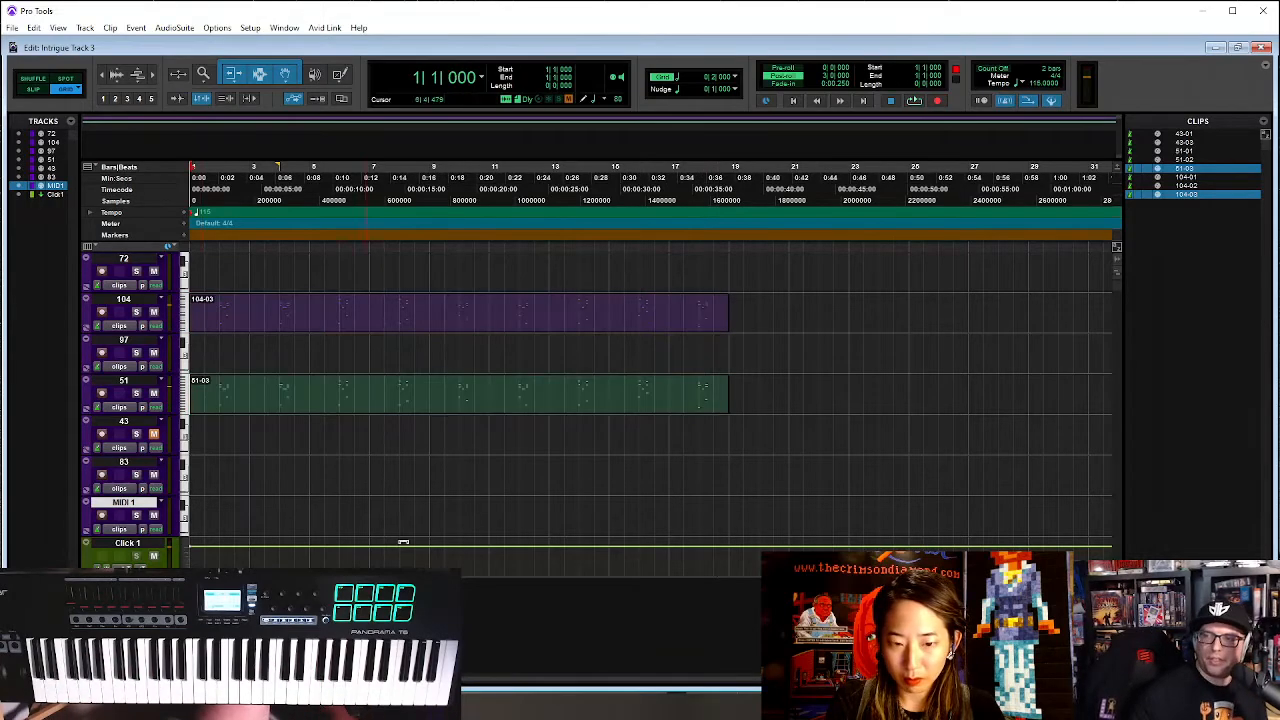
pyautogui.moveTo(690, 296); pyautogui.dragTo(770, 403)
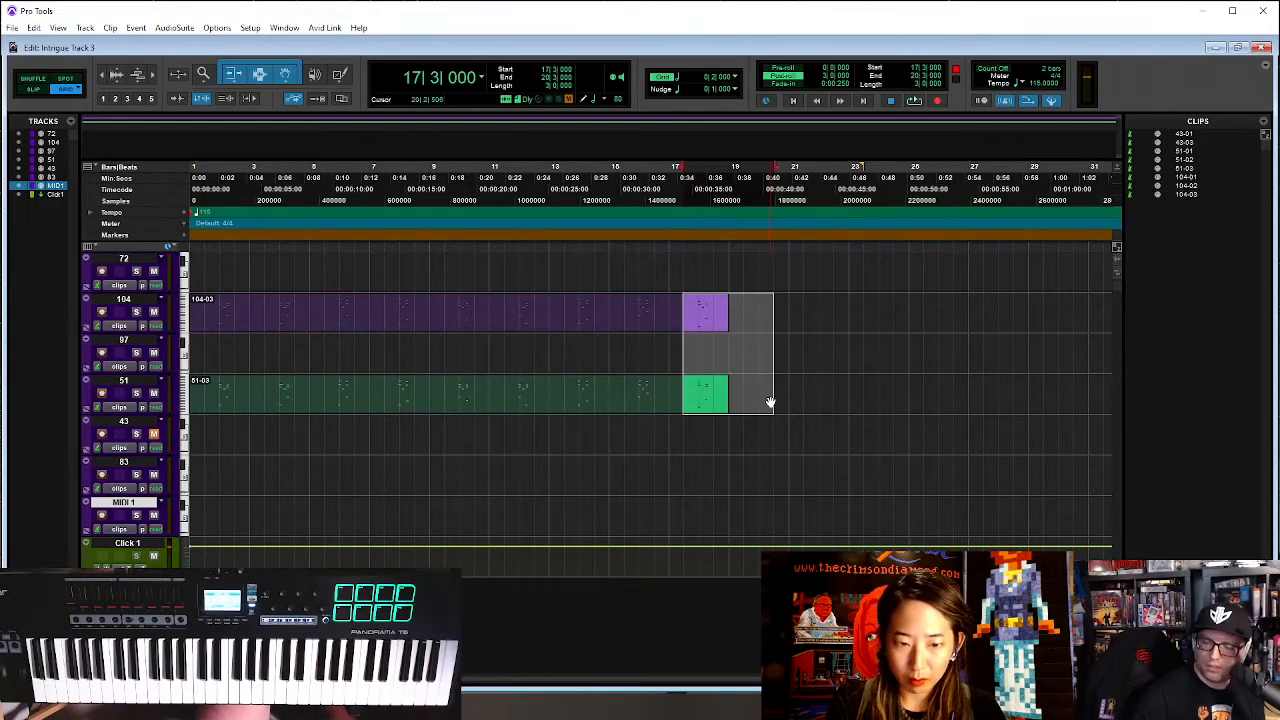
pyautogui.press('Delete')
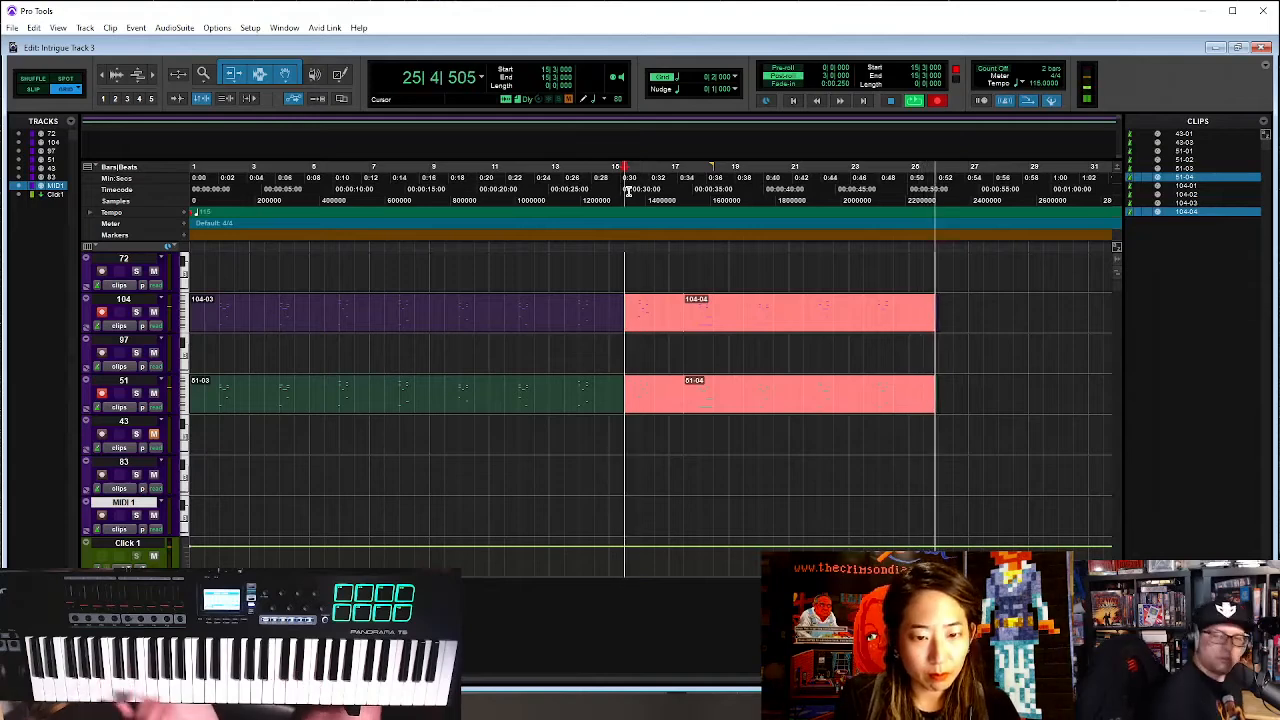
# Undo the take from bar 15 beat 3 and record a new one on tracks 104 and 51 through about bar 34
pyautogui.press('space')
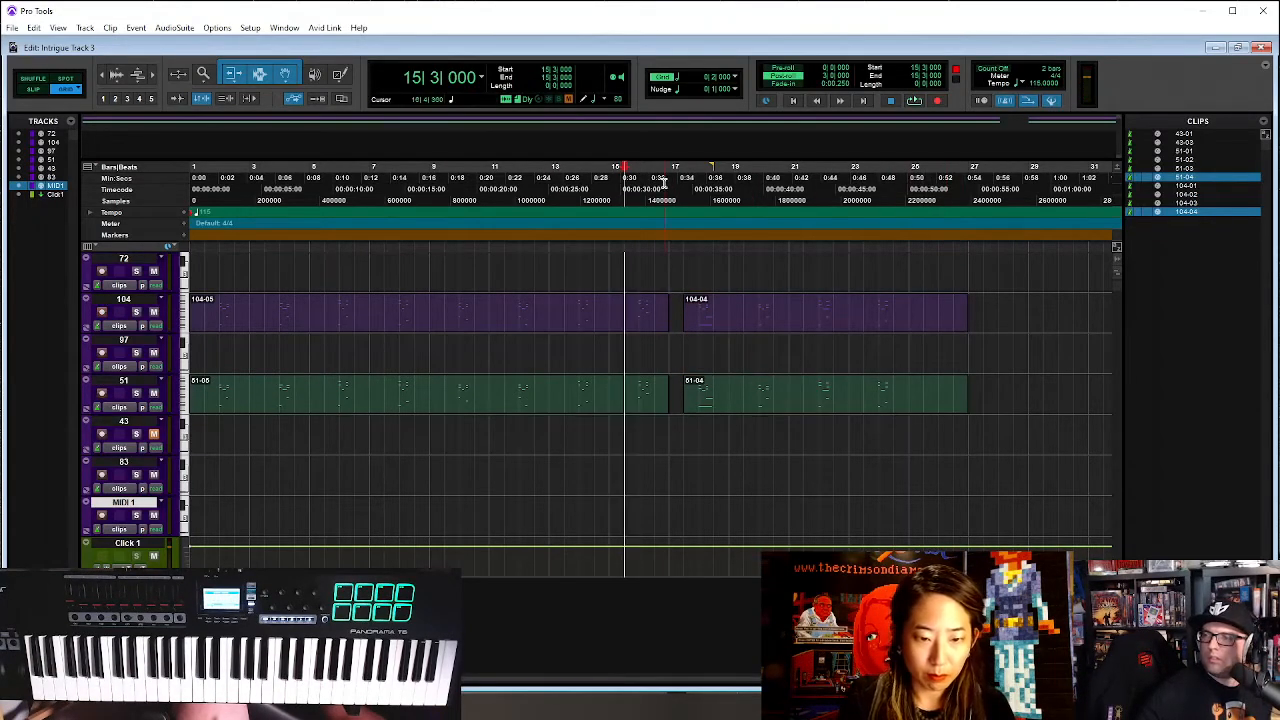
pyautogui.hotkey('ctrl', 'z')
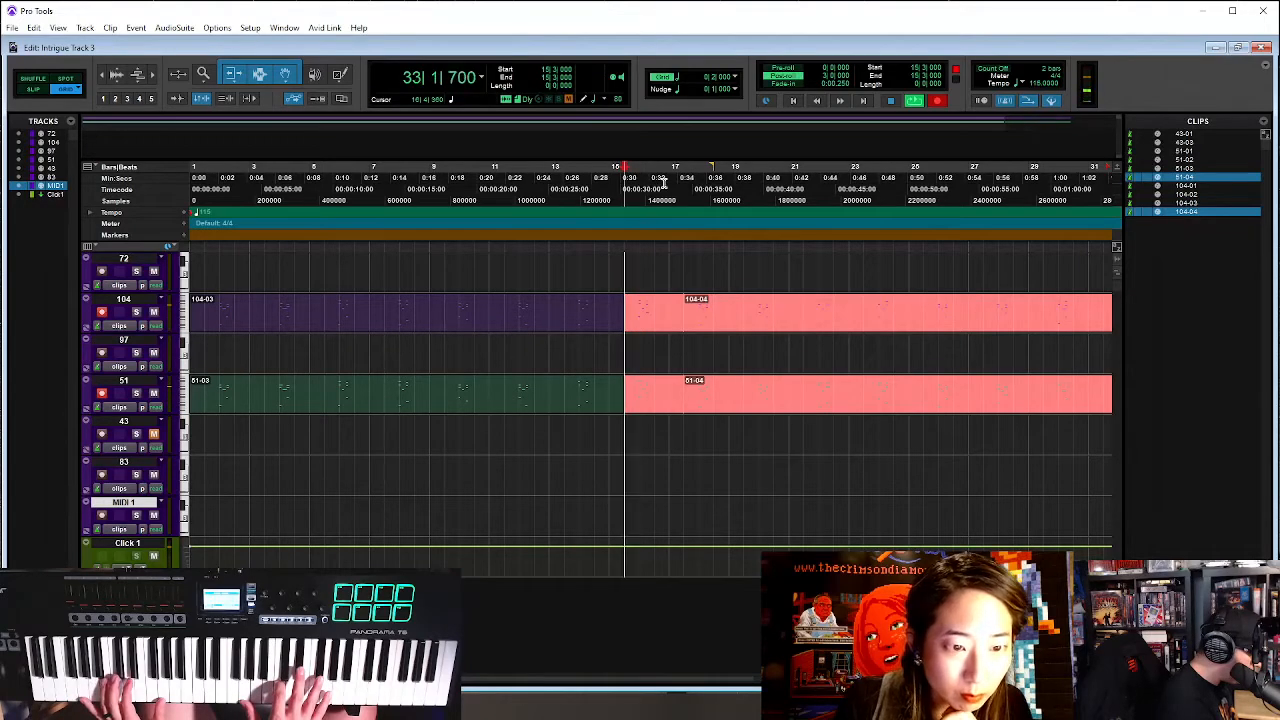
pyautogui.press('space')
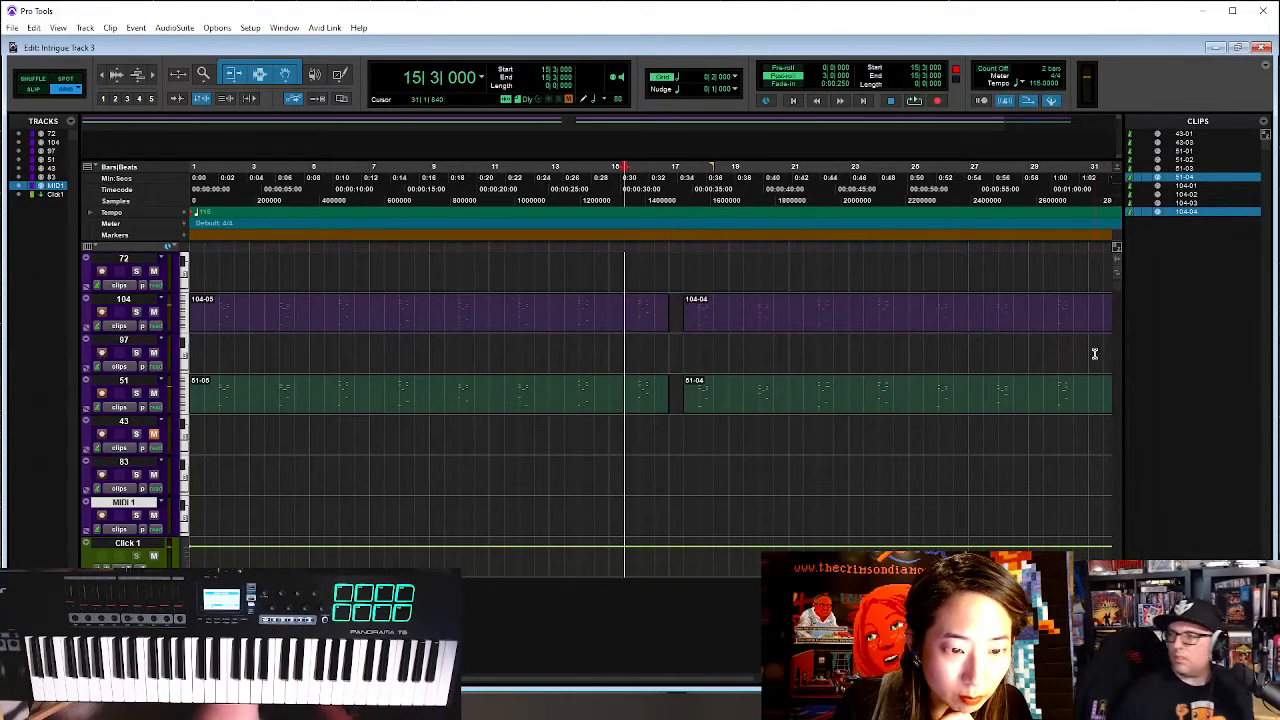
# Play back the new take on tracks 104 and 51 from bar 15 beat 3, and replay the ending from bar 30
pyautogui.press('r')
pyautogui.press('space')
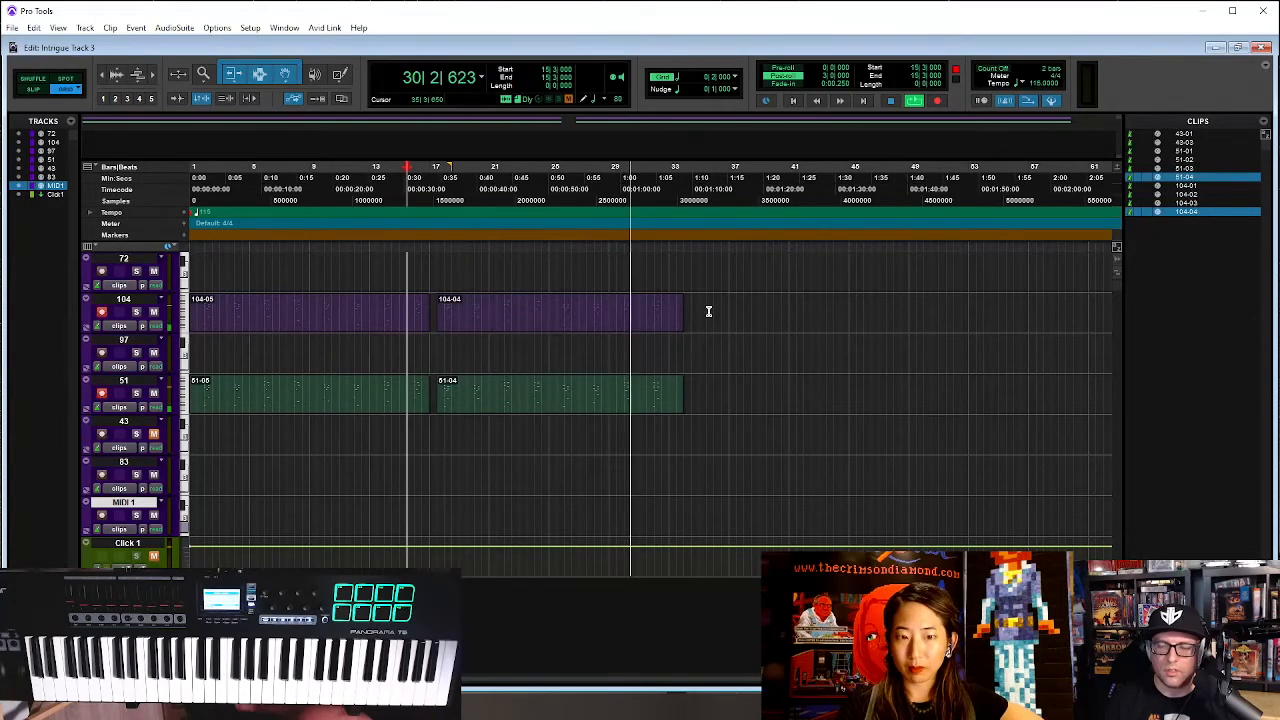
pyautogui.press('space')
pyautogui.click(624, 305)
pyautogui.press('space')
pyautogui.press('t')
pyautogui.press('t')
pyautogui.press('t')
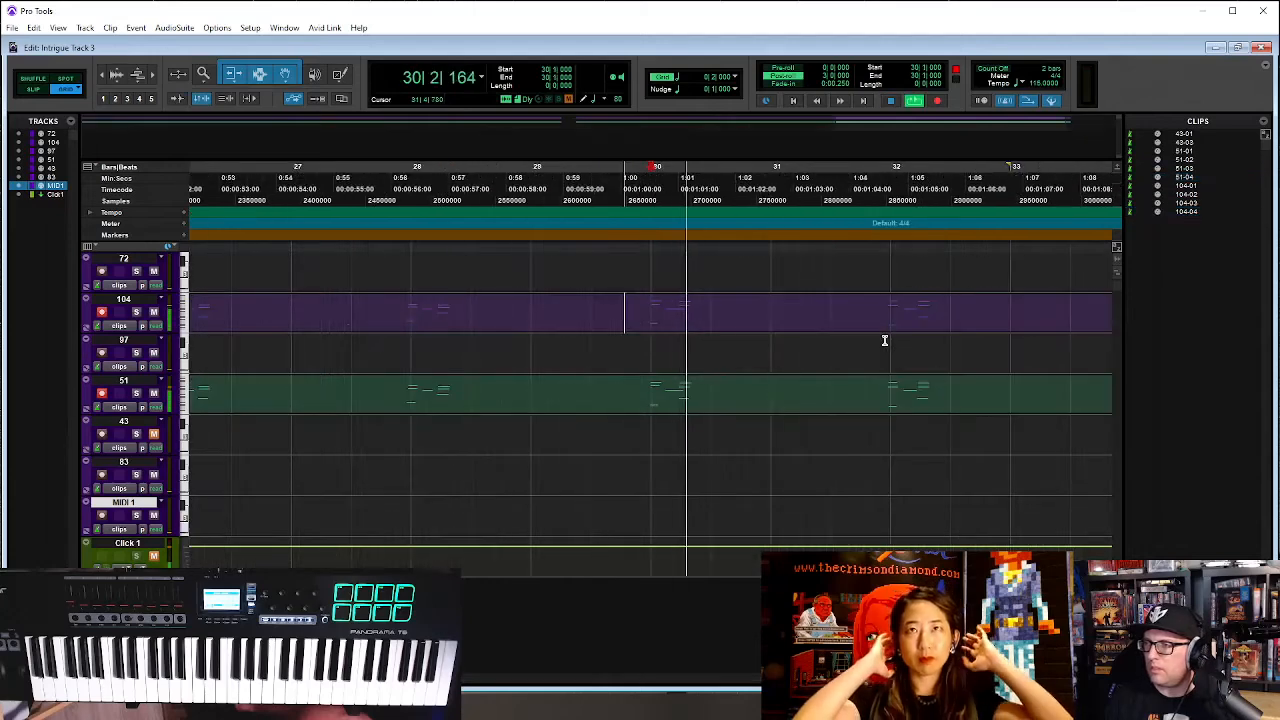
pyautogui.press('r')
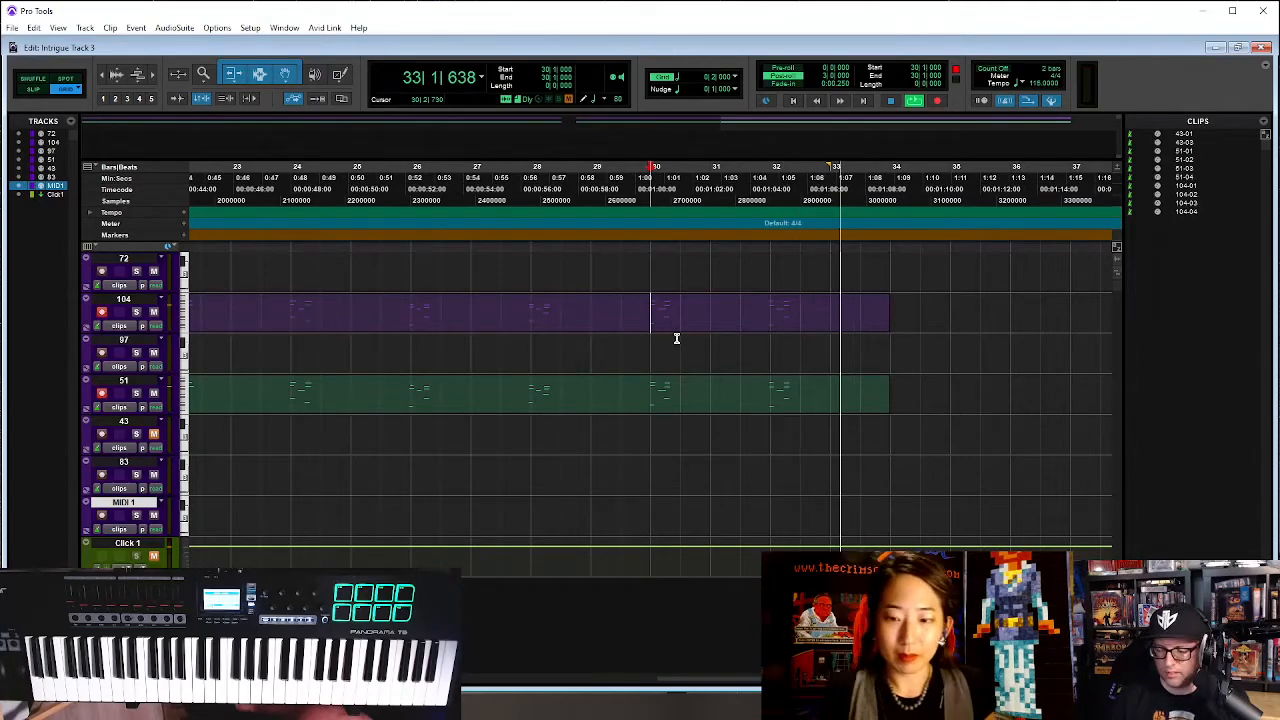
pyautogui.press('r')
pyautogui.press('space')
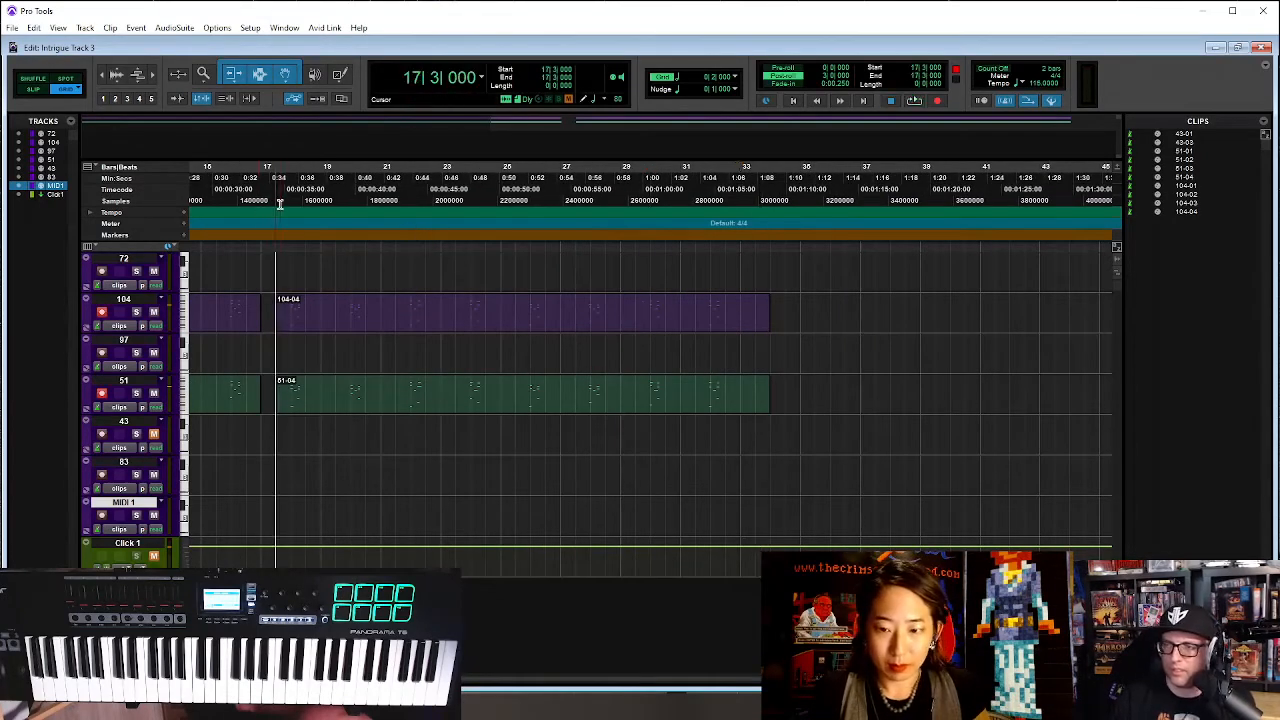
# Play back short passages from bar 17 beat 3, bar 20 and bar 22 to check the recorded chords
pyautogui.press('space')
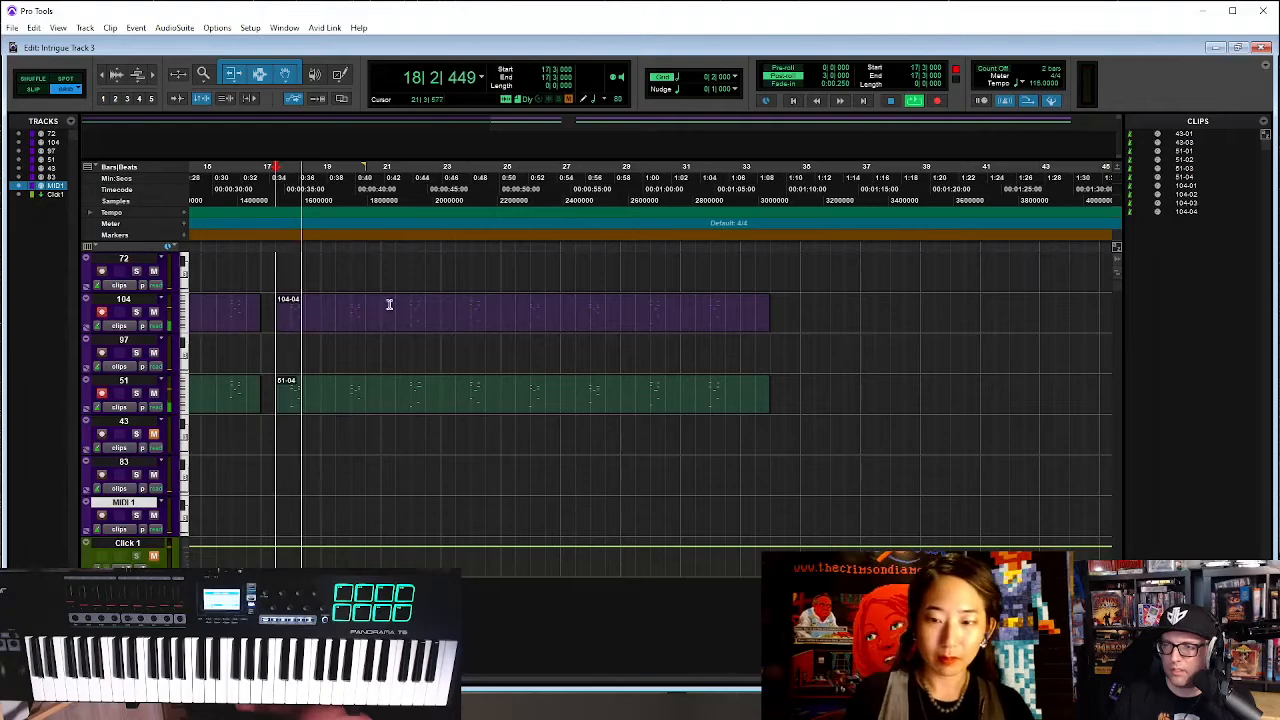
pyautogui.press('space')
pyautogui.click(344, 190)
pyautogui.press('space')
pyautogui.press('space')
pyautogui.click(407, 190)
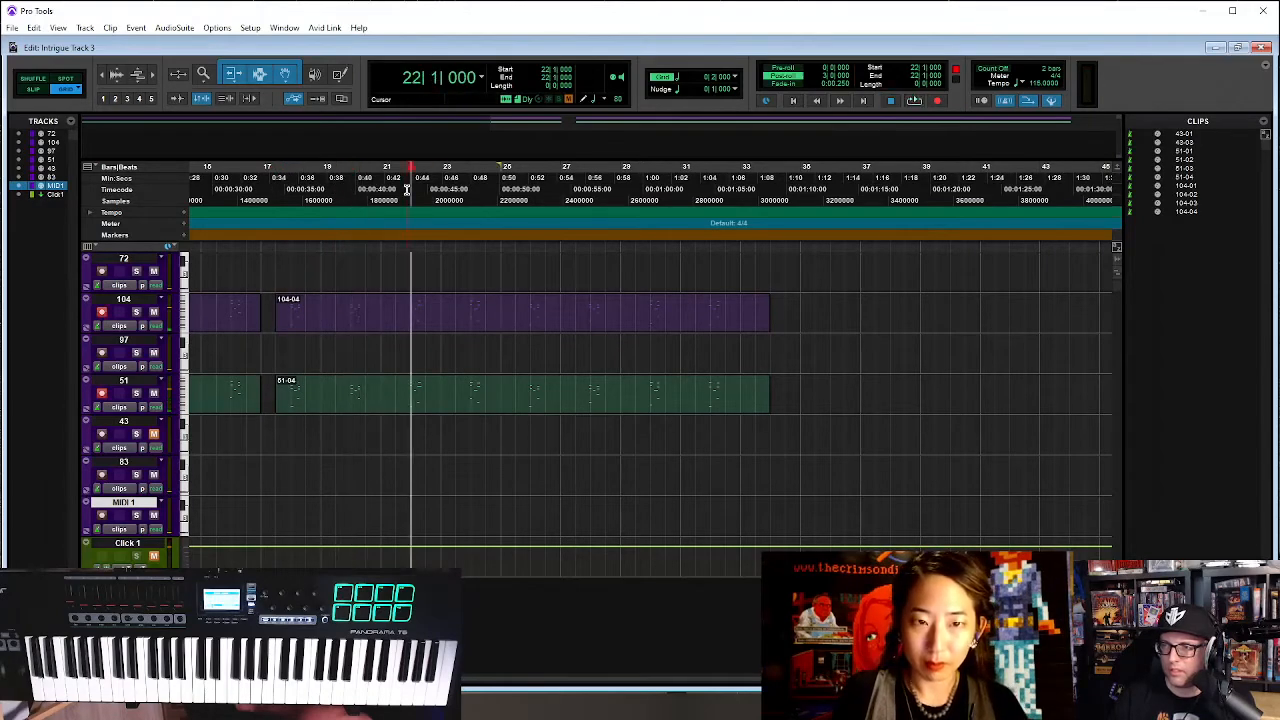
pyautogui.press('space')
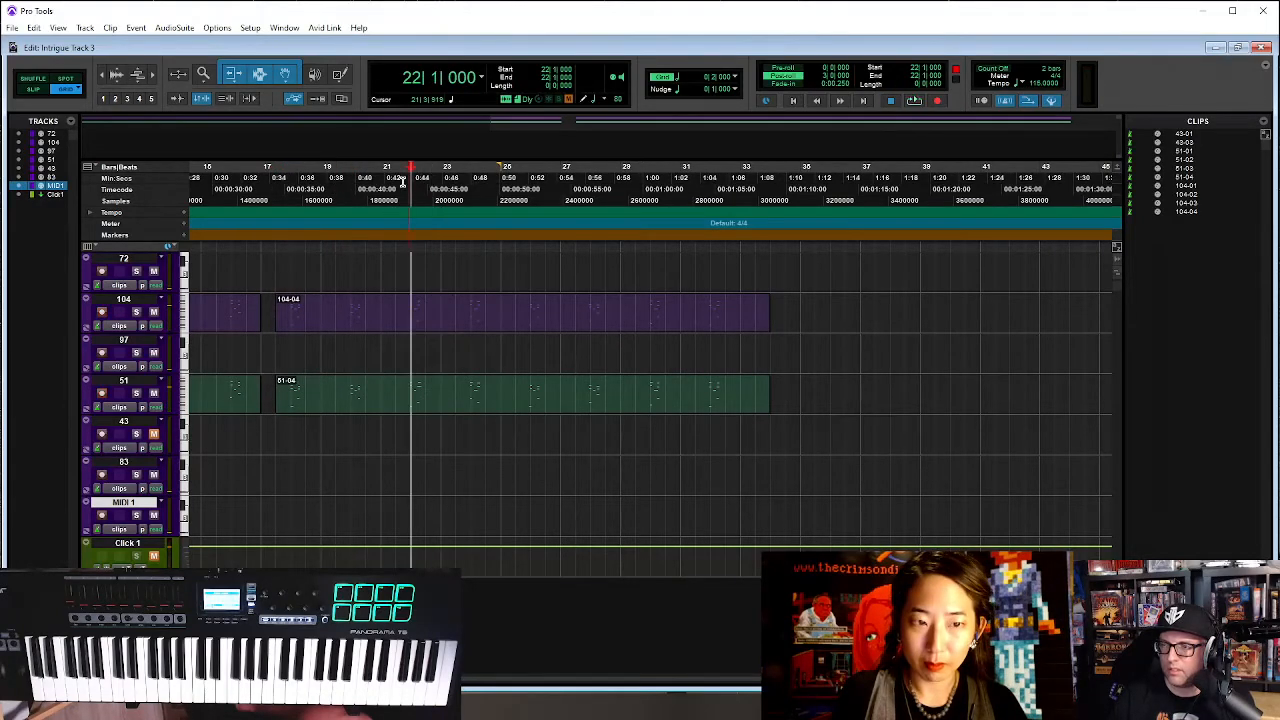
# In the MIDI editor for track 104, lower the top note of bar 22's second chord by one semitone and play it back
pyautogui.doubleClick(421, 329)
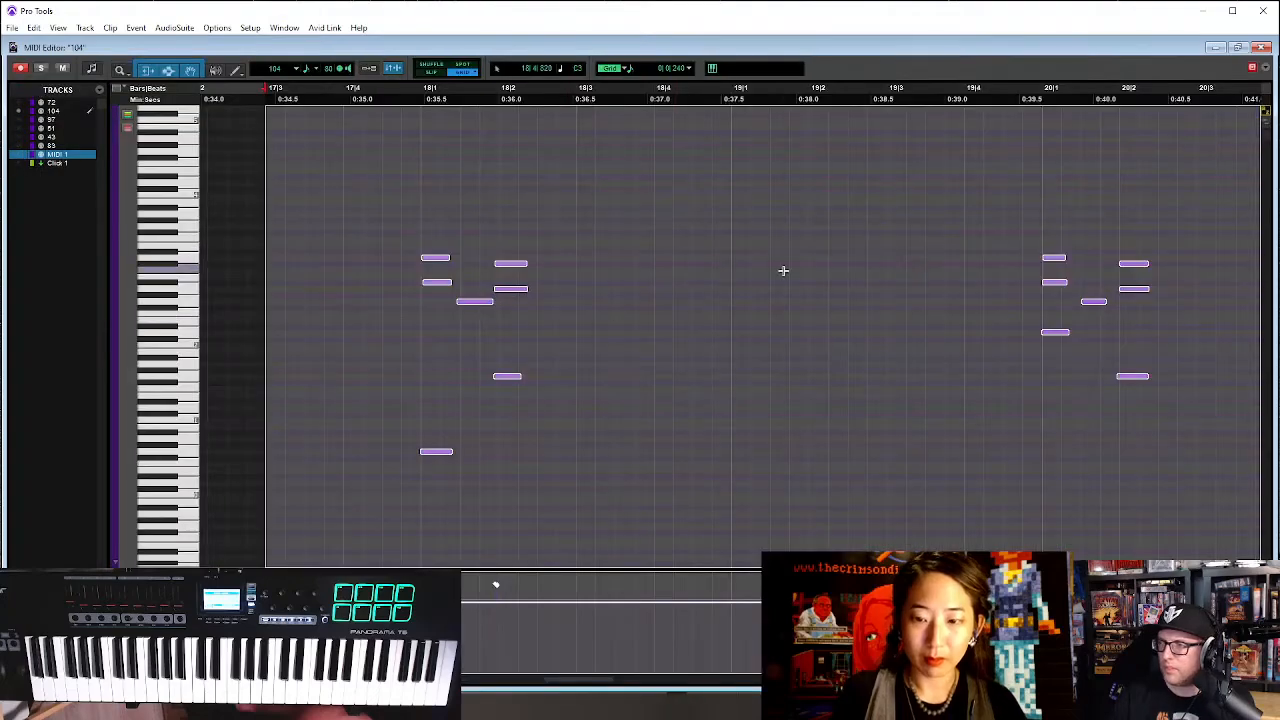
pyautogui.press('r')
pyautogui.press('r')
pyautogui.press('r')
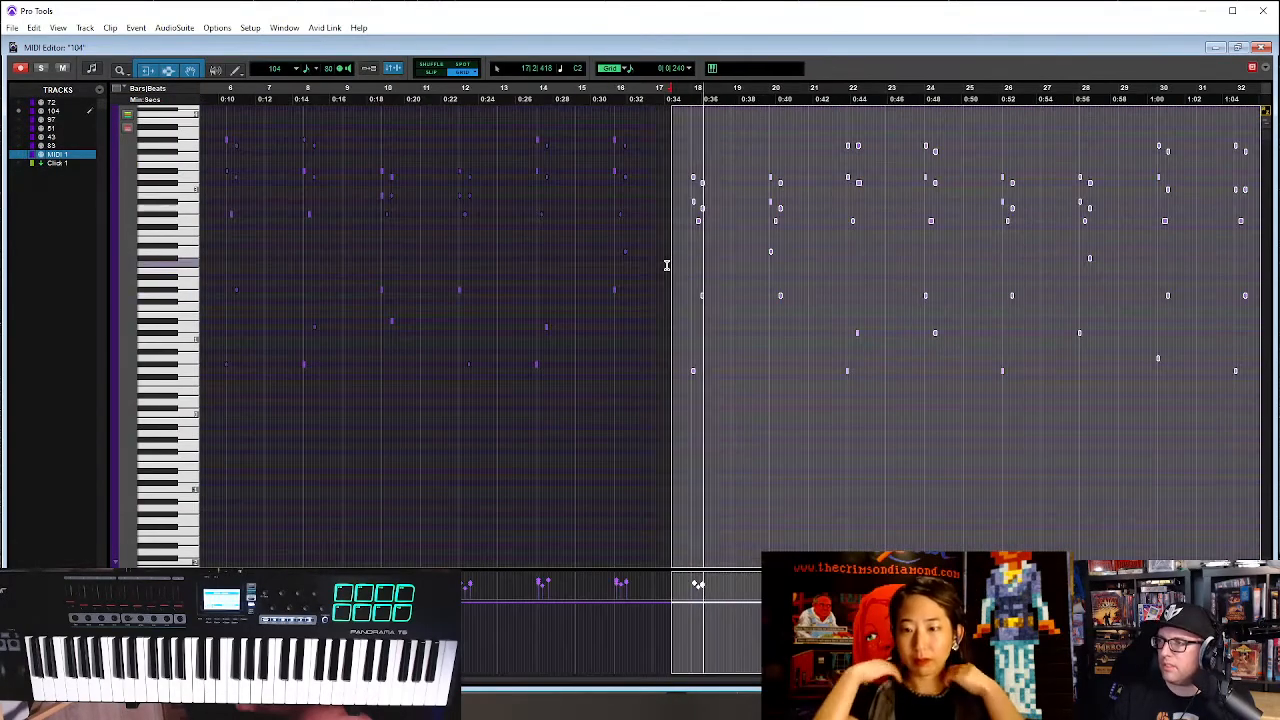
pyautogui.click(836, 136)
pyautogui.press('t')
pyautogui.press('t')
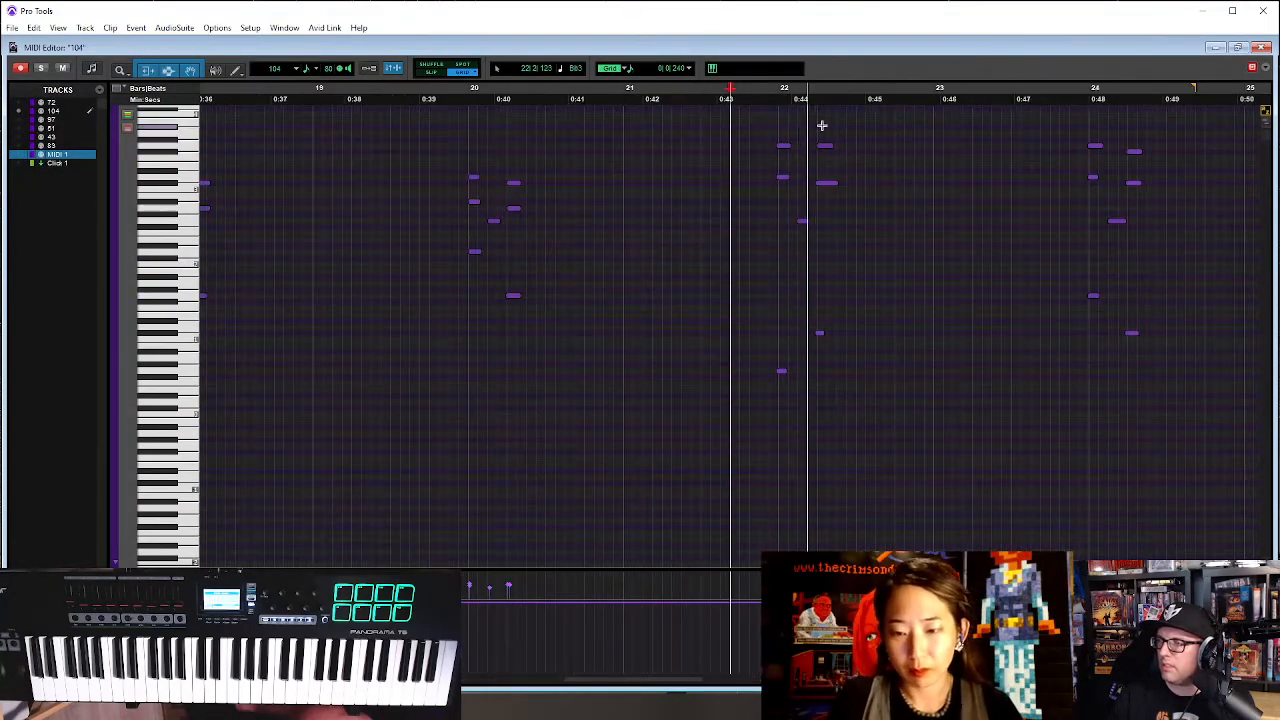
pyautogui.click(765, 134)
pyautogui.press('space')
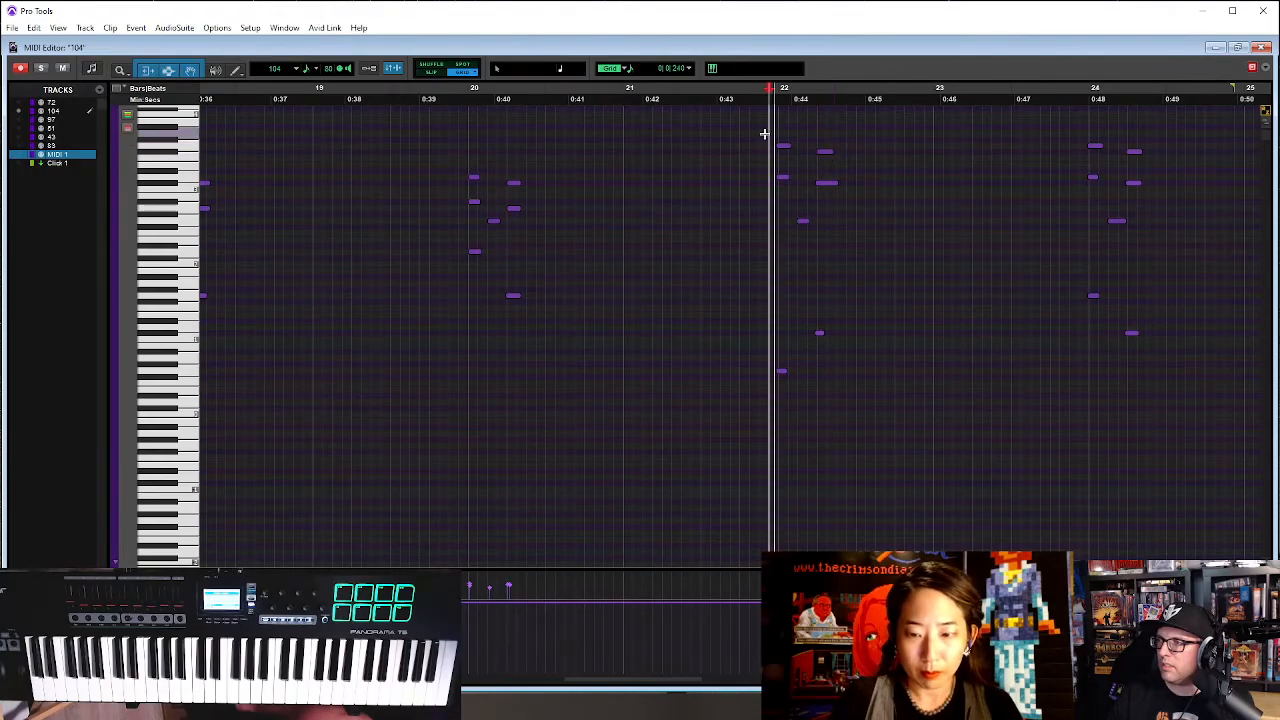
pyautogui.hotkey('ctrl', '=')
pyautogui.press('space')
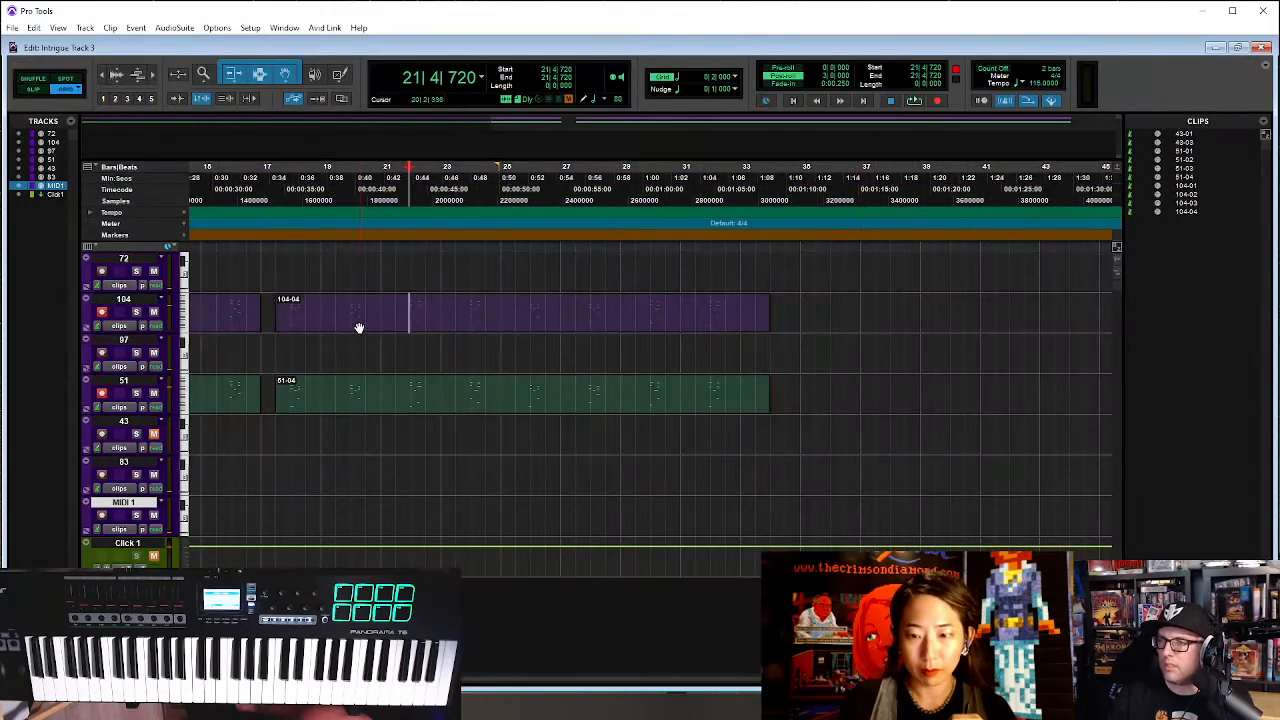
# Replace track 51's clip at bar 17 beat 3 with a copy of track 104's corrected clip, and play from bar 21 beat 3
pyautogui.moveTo(357, 329); pyautogui.dragTo(418, 405)
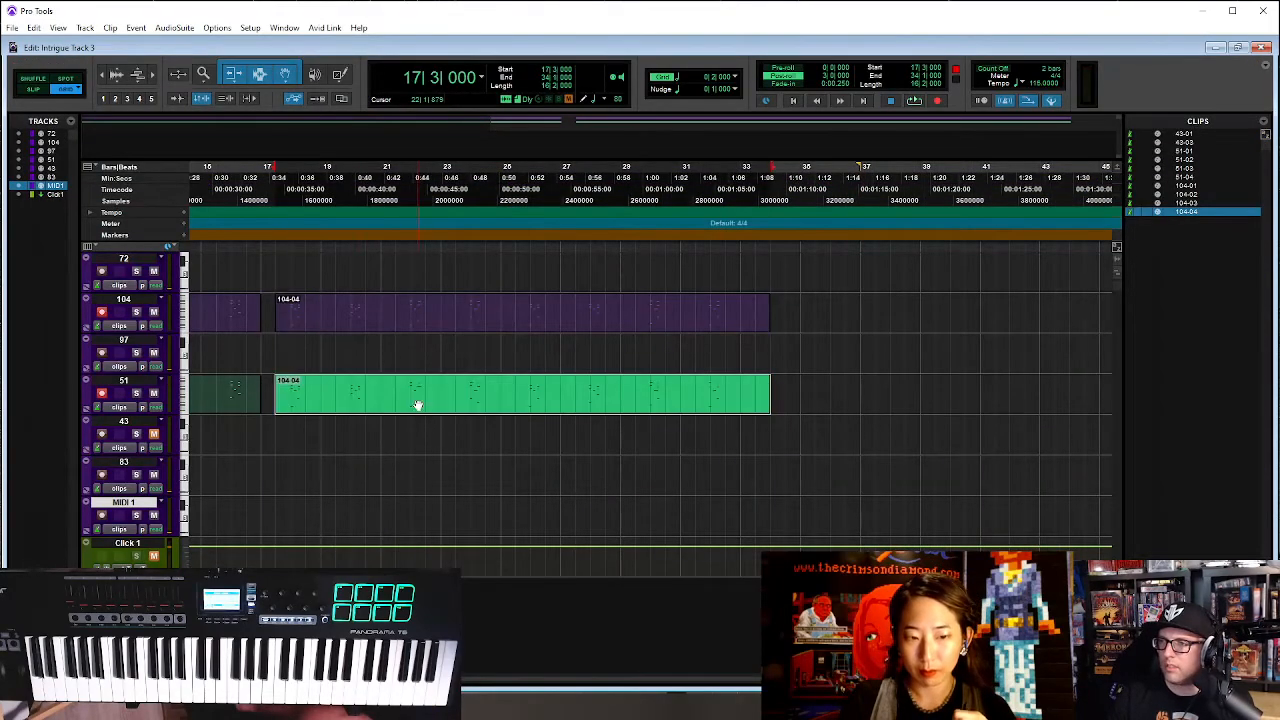
pyautogui.click(392, 305)
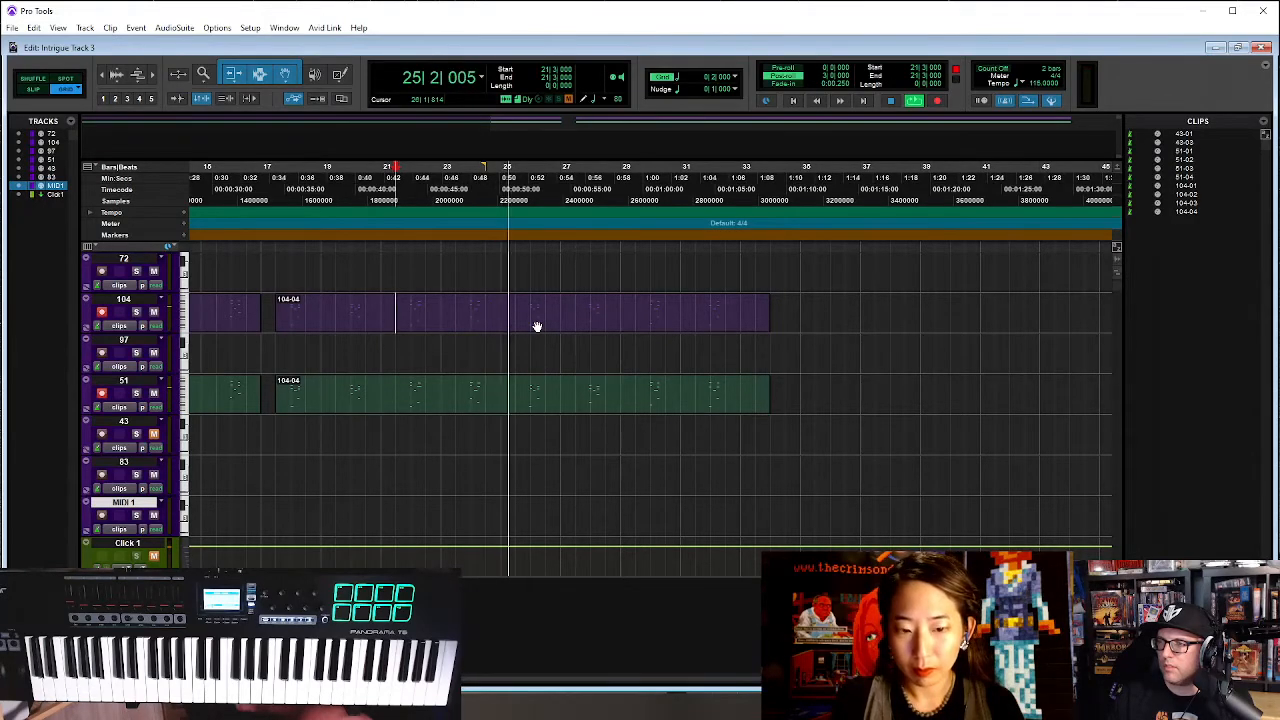
pyautogui.hotkey('ctrl', '[')
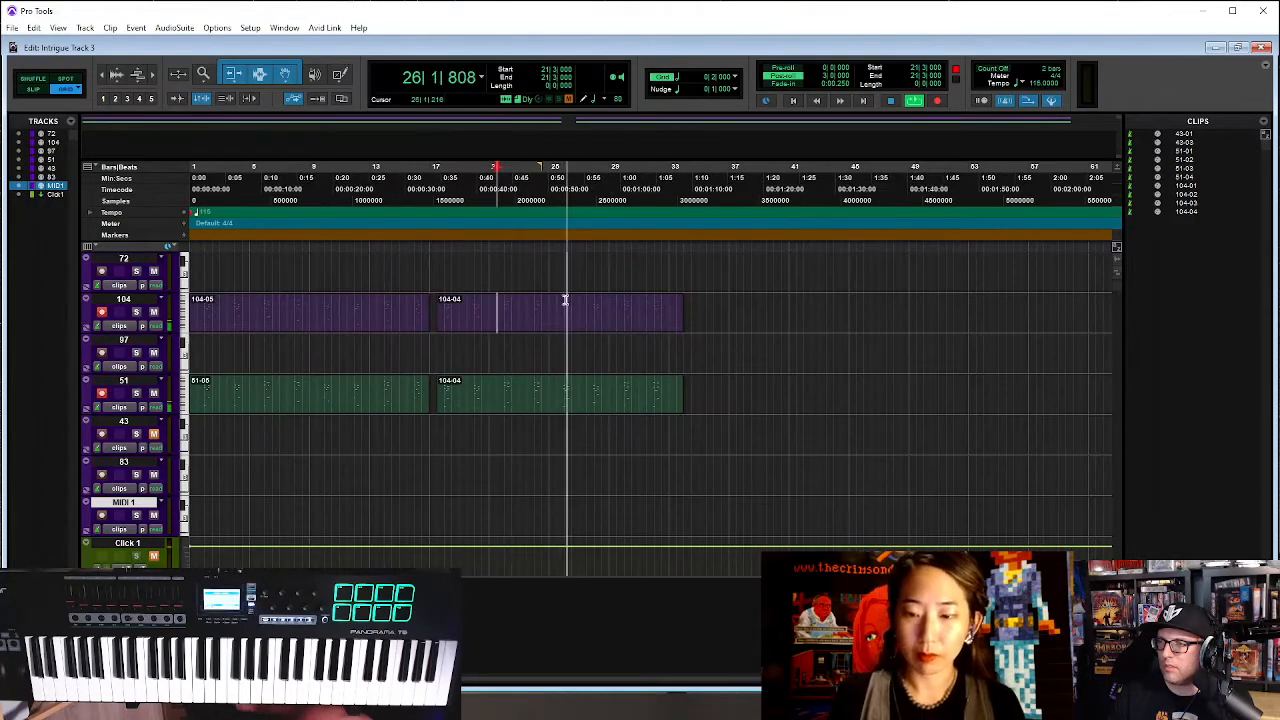
# Replay the chords around bar 28 on tracks 104 and 51, starting from bar 28 and from bar 27 beat 3
pyautogui.hotkey('ctrl', ']')
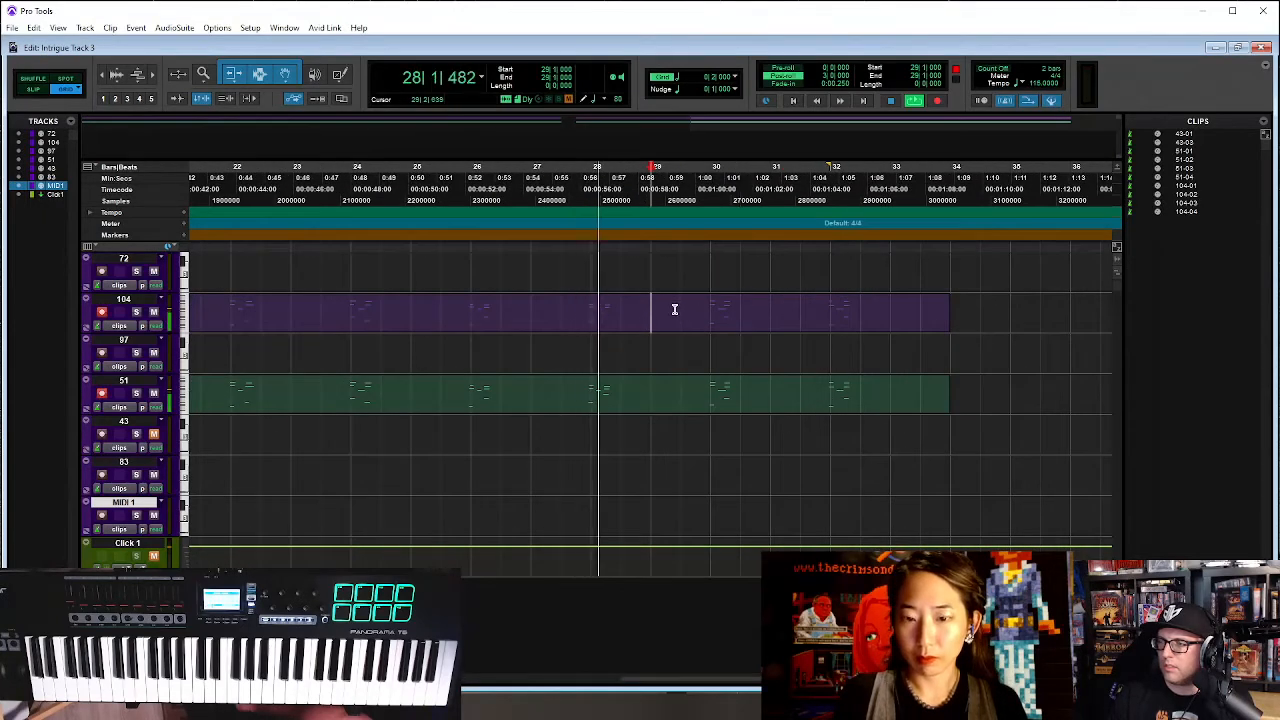
pyautogui.click(580, 300)
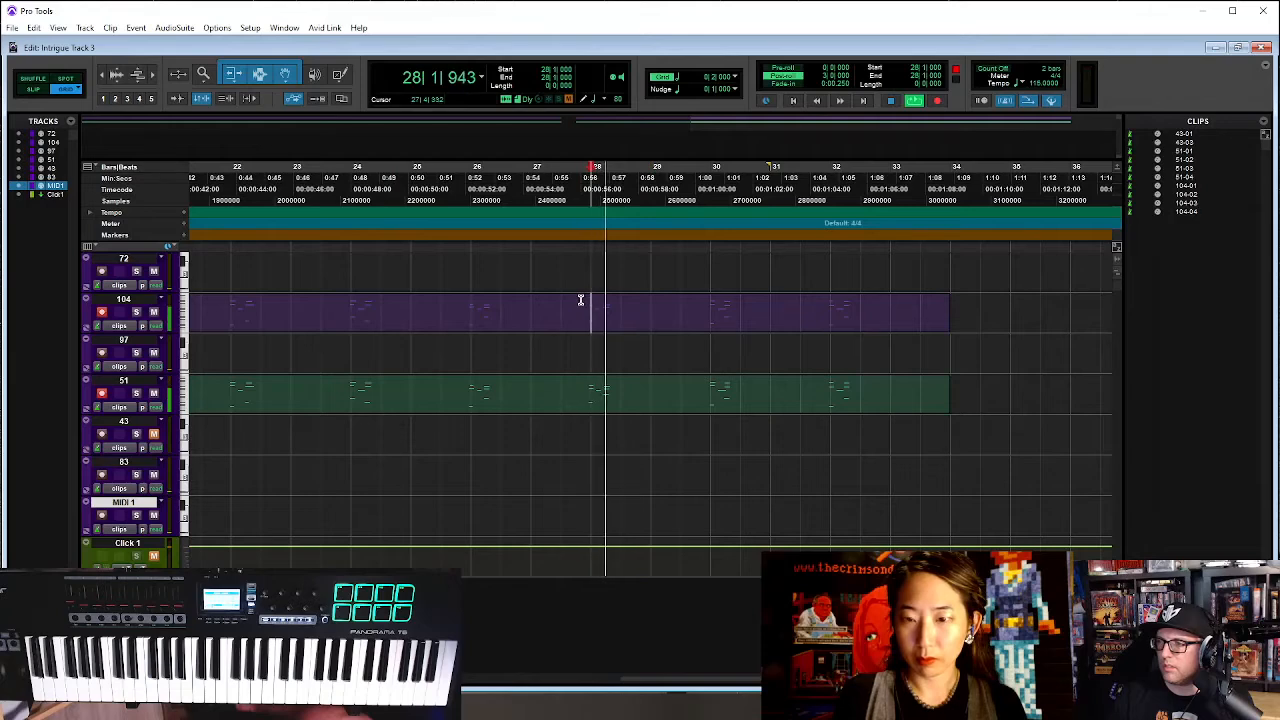
pyautogui.click(580, 300)
pyautogui.press('space')
pyautogui.click(564, 298)
pyautogui.press('space')
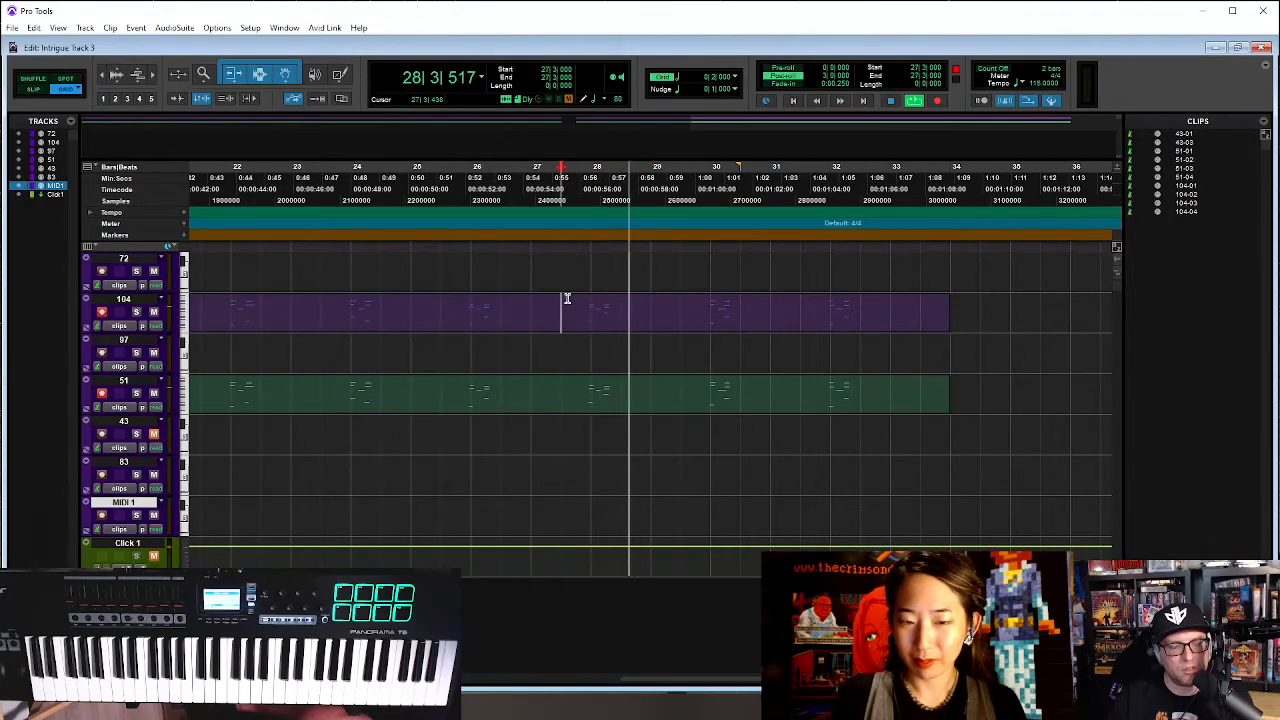
# Listen to the final phrases on tracks 104 and 51 from bar 29 beat 3 and from bar 32
pyautogui.hotkey('ctrl', '[')
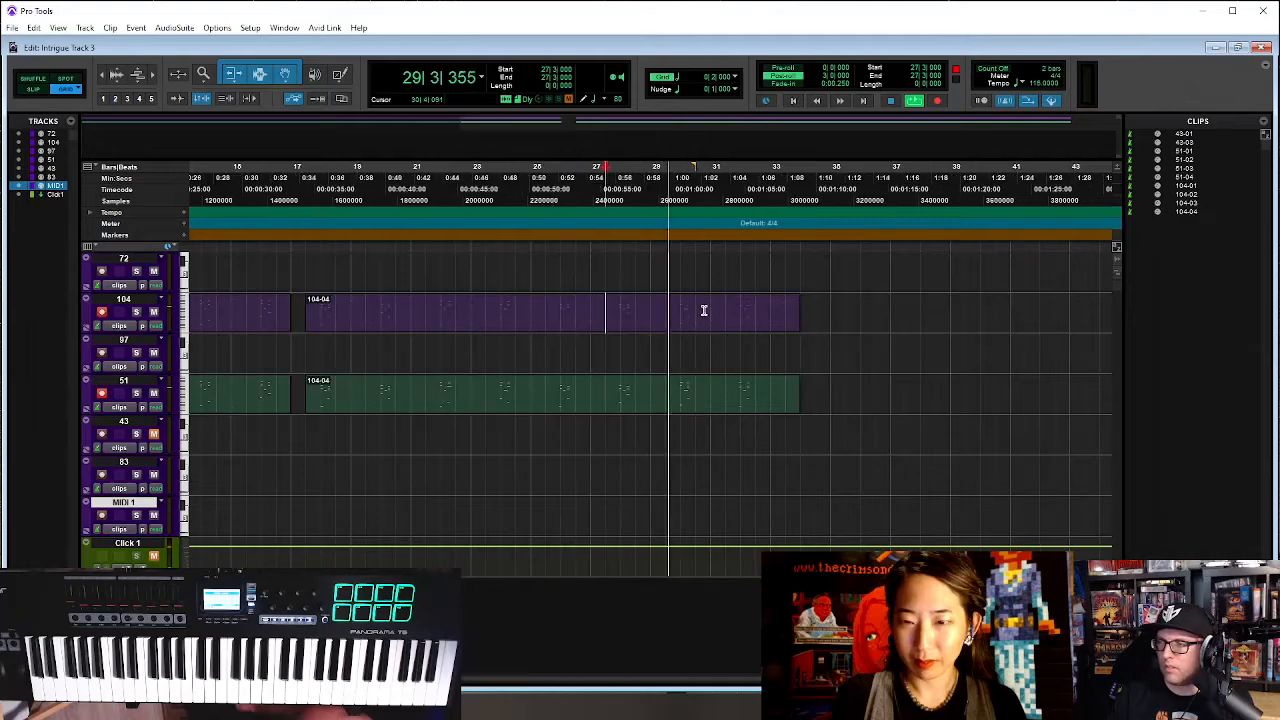
pyautogui.click(706, 311)
pyautogui.hotkey('ctrl', ']')
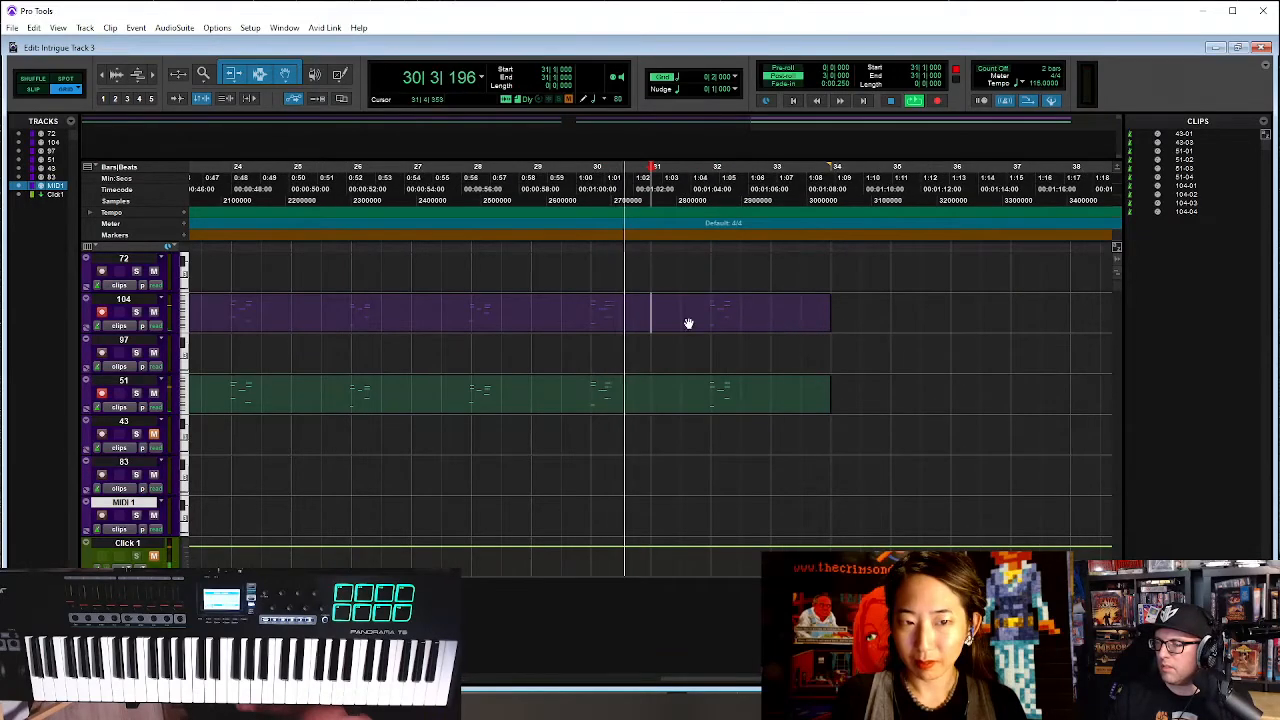
pyautogui.click(562, 305)
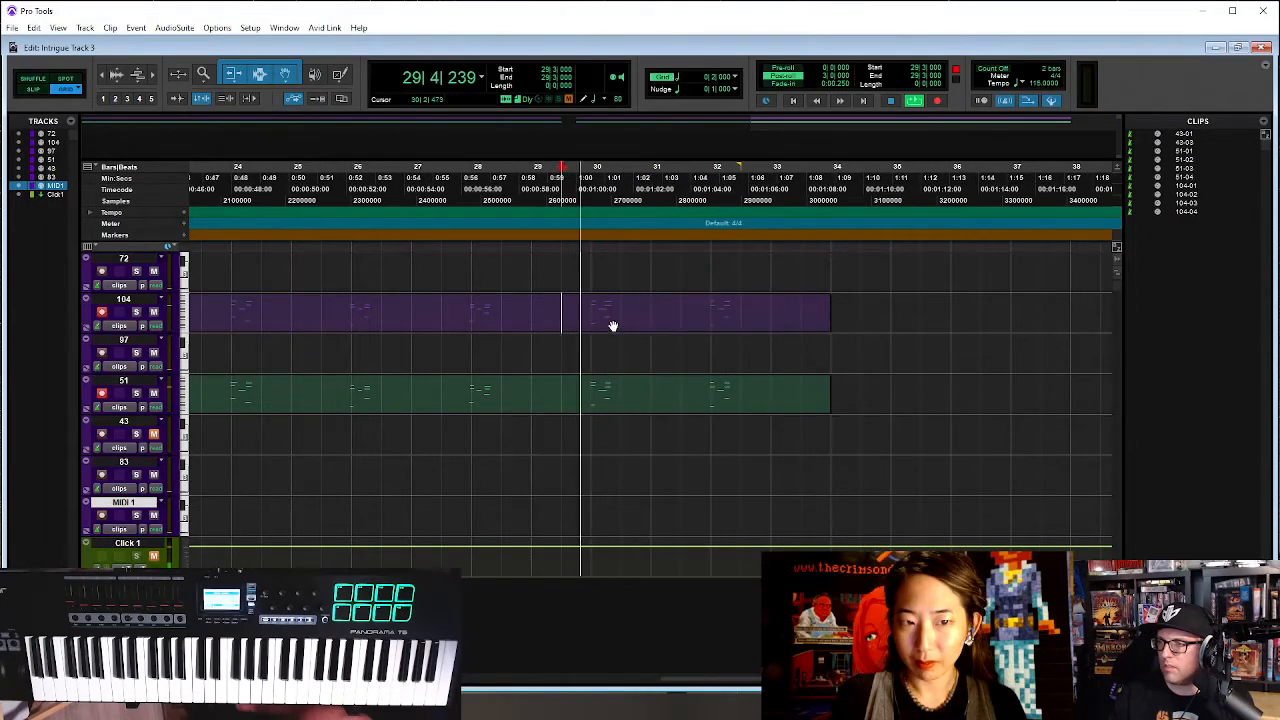
pyautogui.press('space')
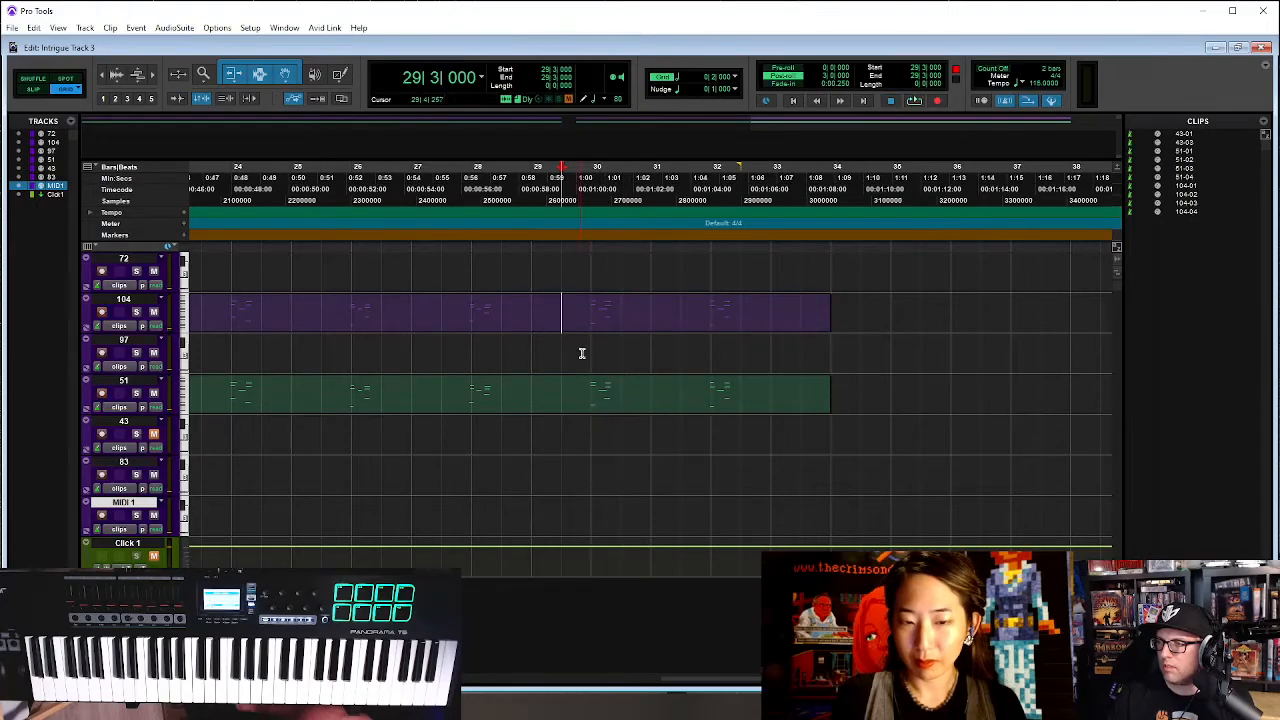
pyautogui.press('space')
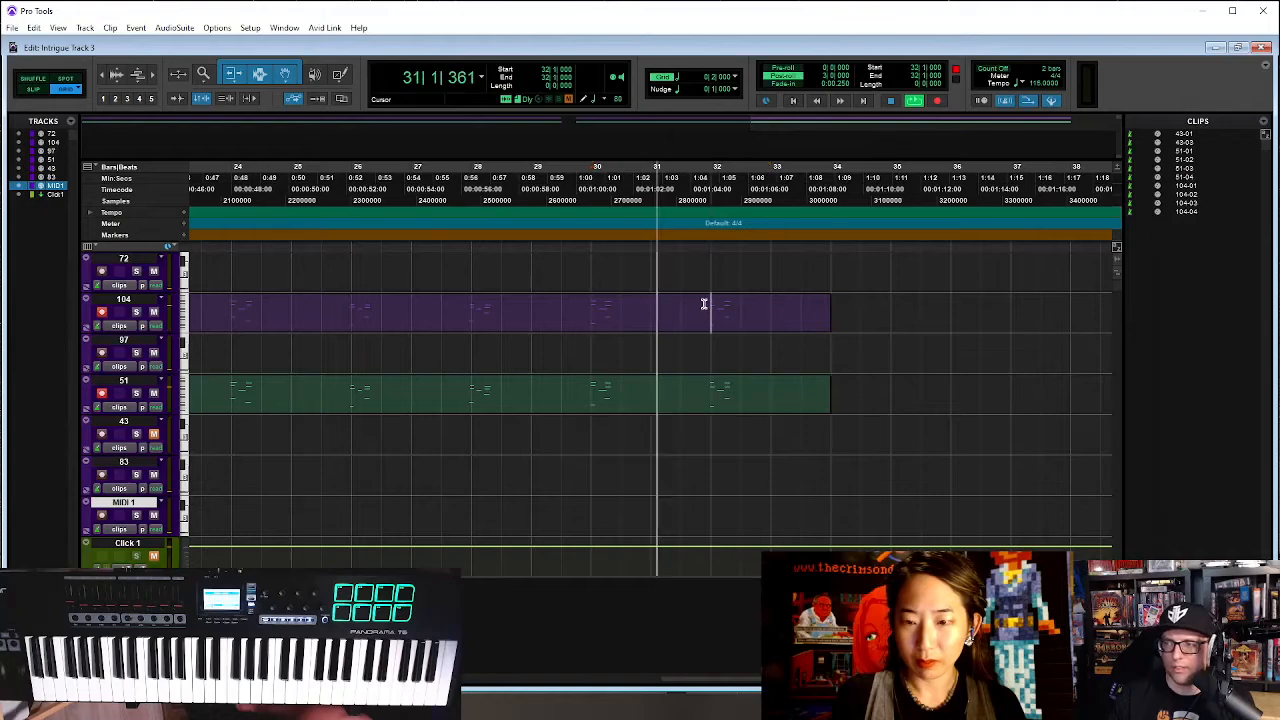
pyautogui.press('space')
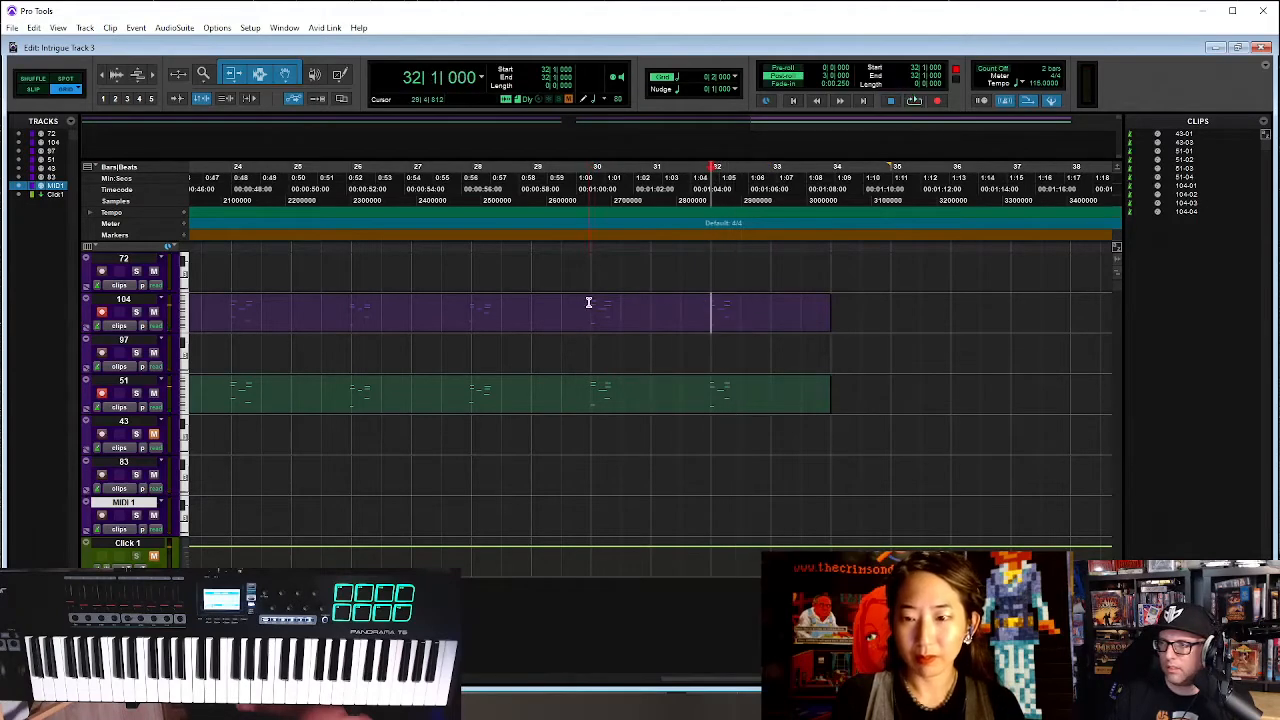
pyautogui.click(703, 307)
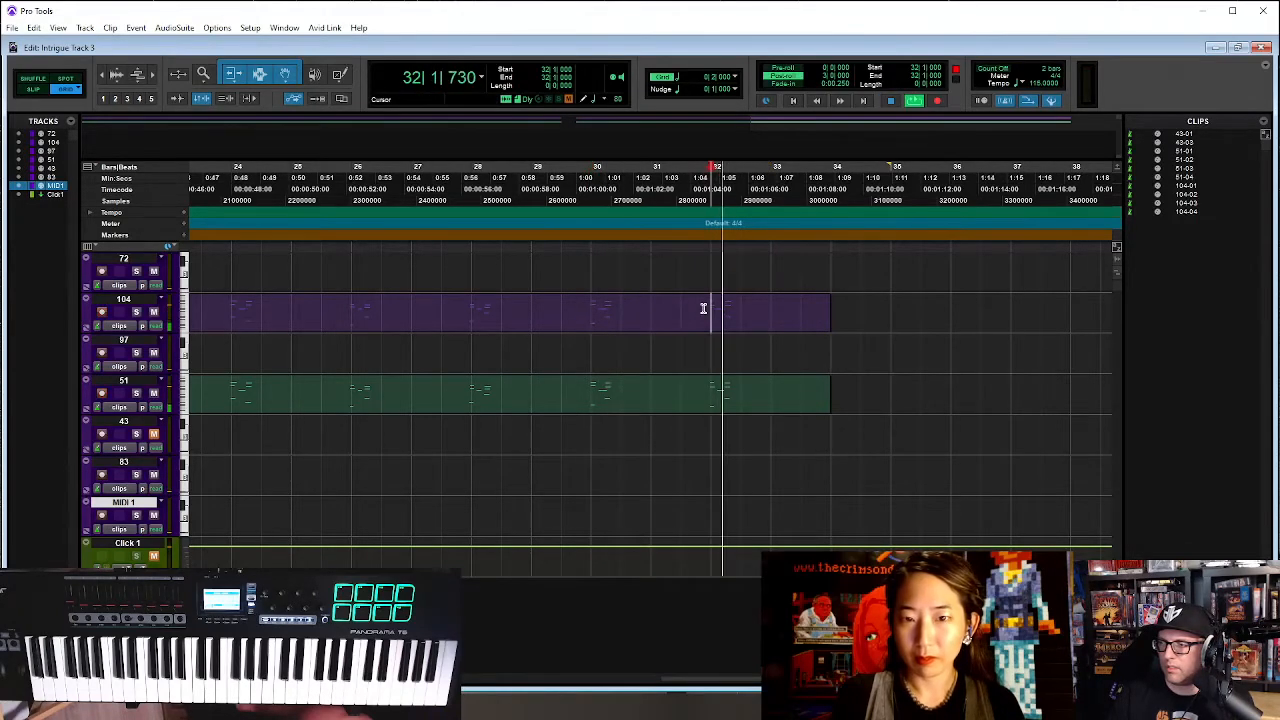
pyautogui.click(704, 307)
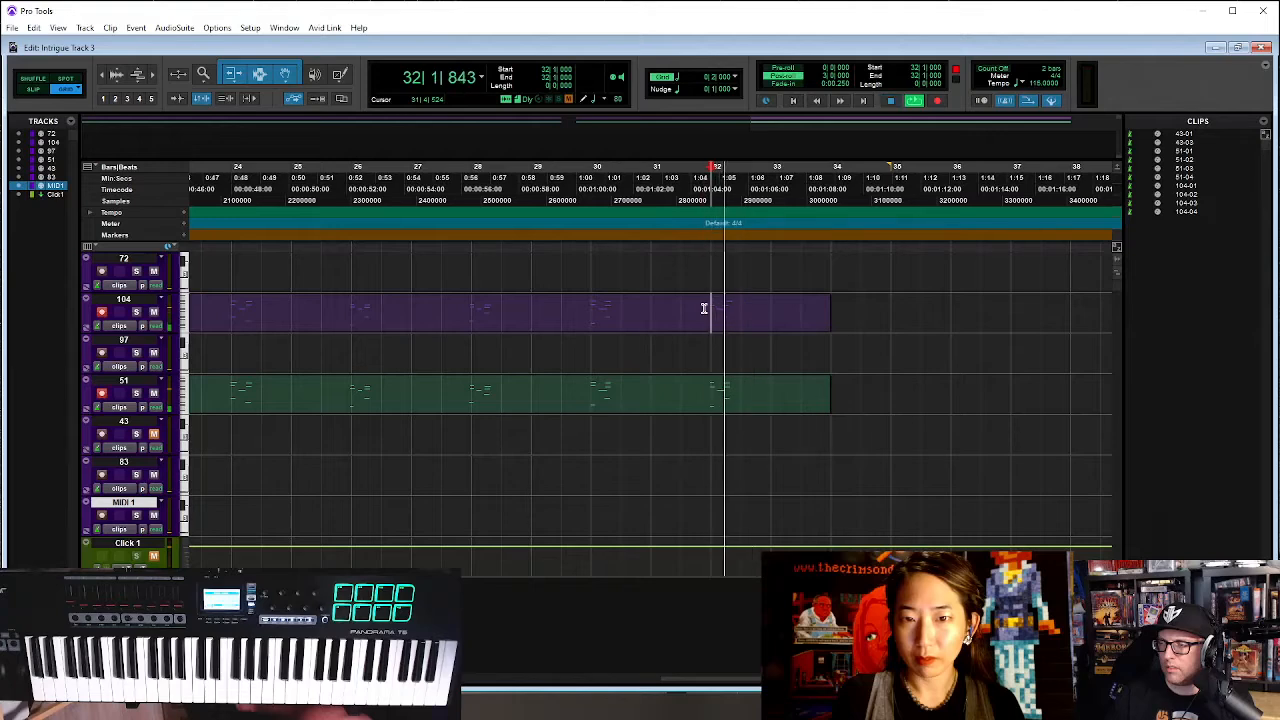
# Consolidate the clips from bar 1 to bar 34 into one continuous clip each on tracks 104 and 51
pyautogui.press('r')
pyautogui.press('r')
pyautogui.press('r')
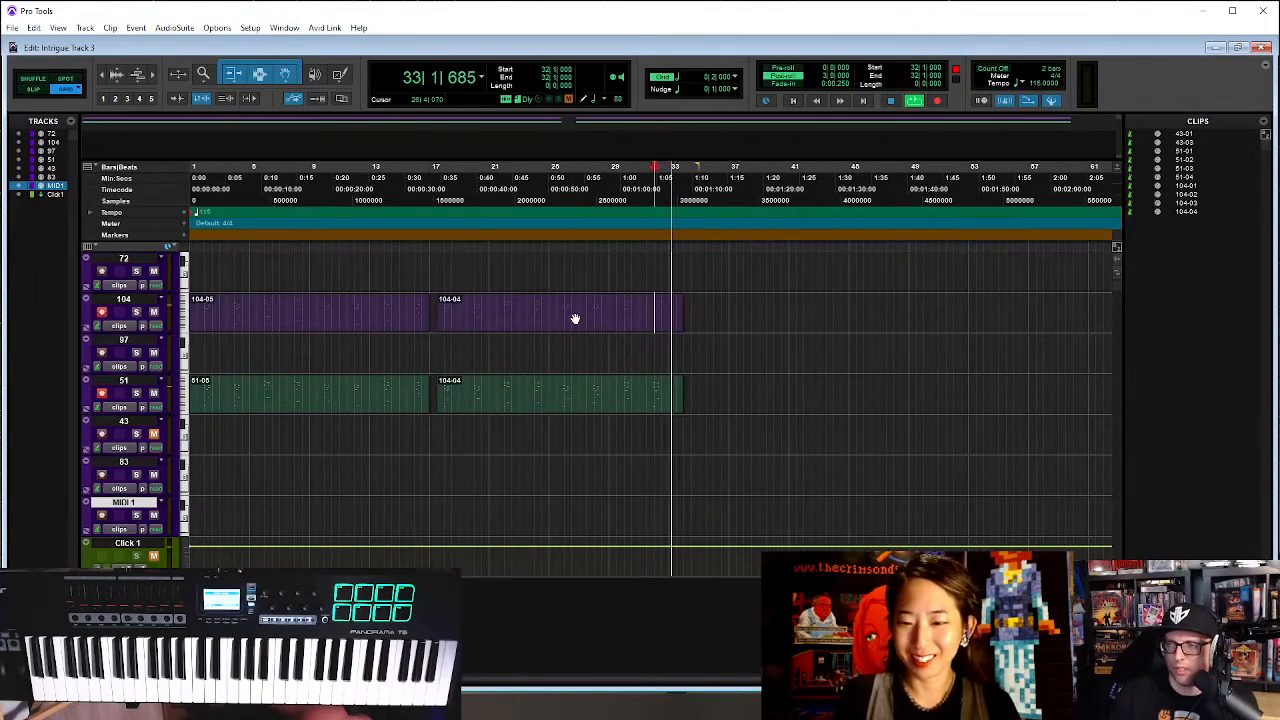
pyautogui.press('space')
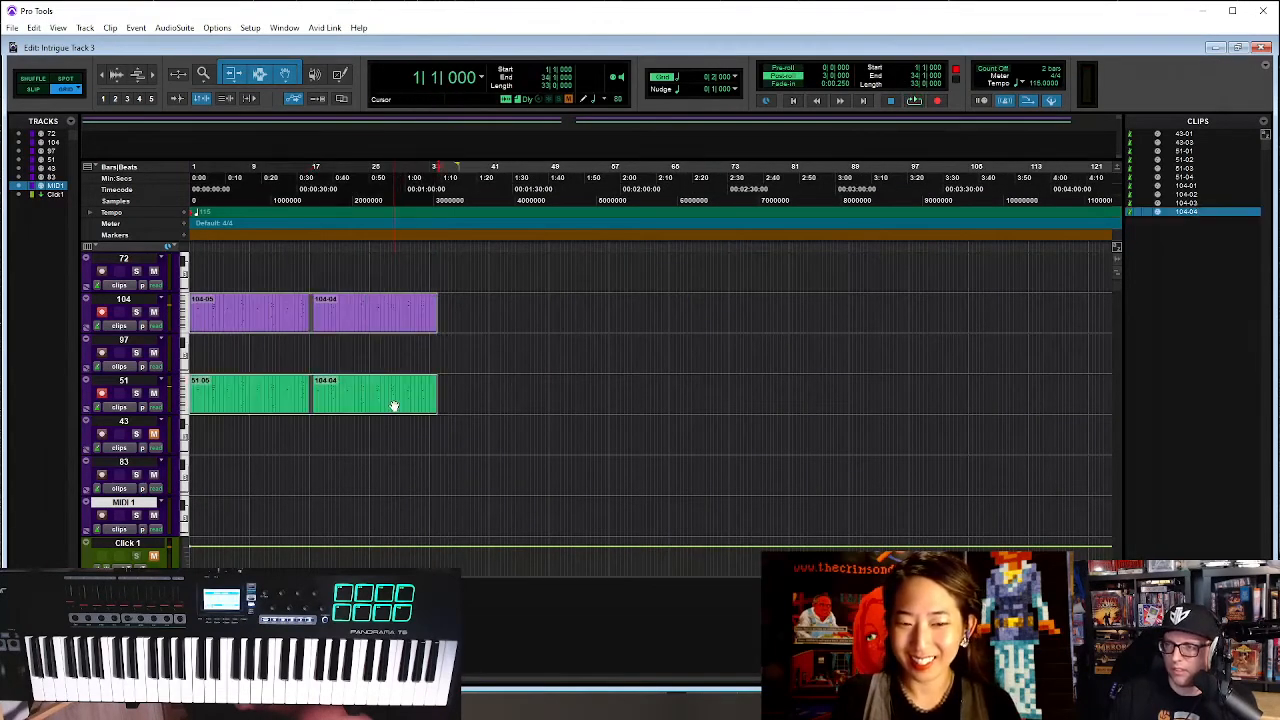
pyautogui.press('t')
pyautogui.press('t')
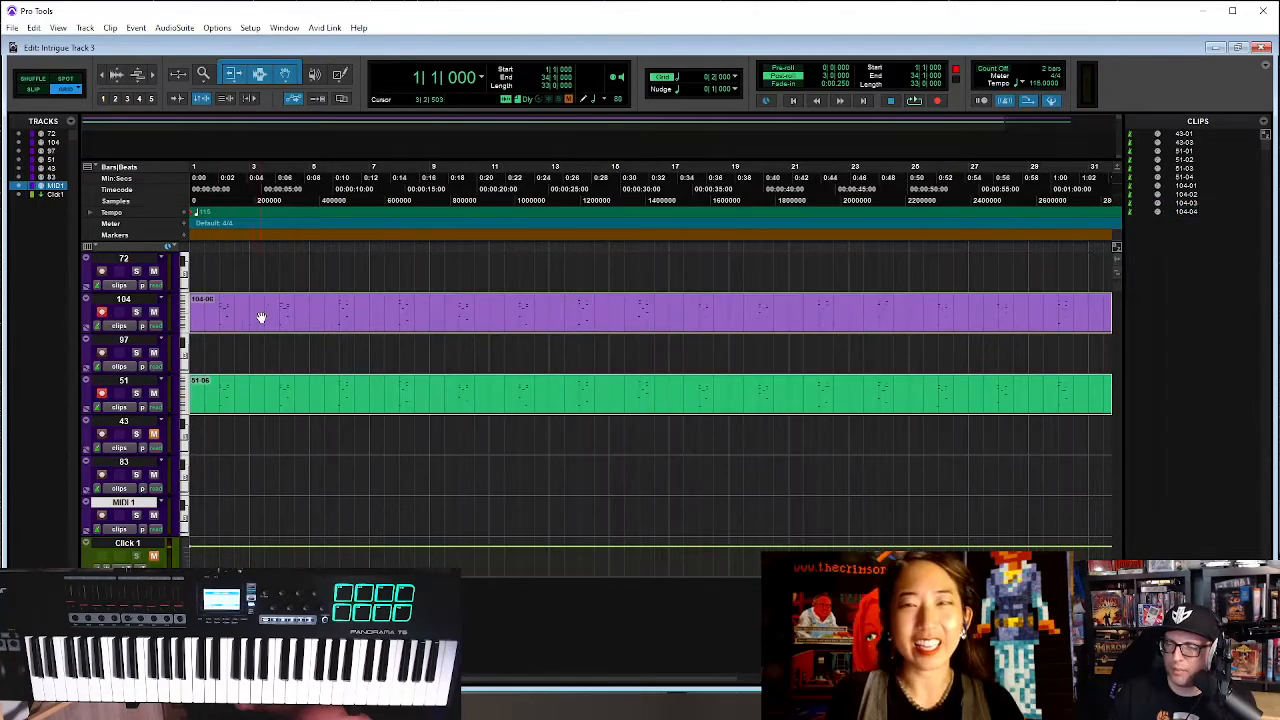
pyautogui.press('t')
pyautogui.press('t')
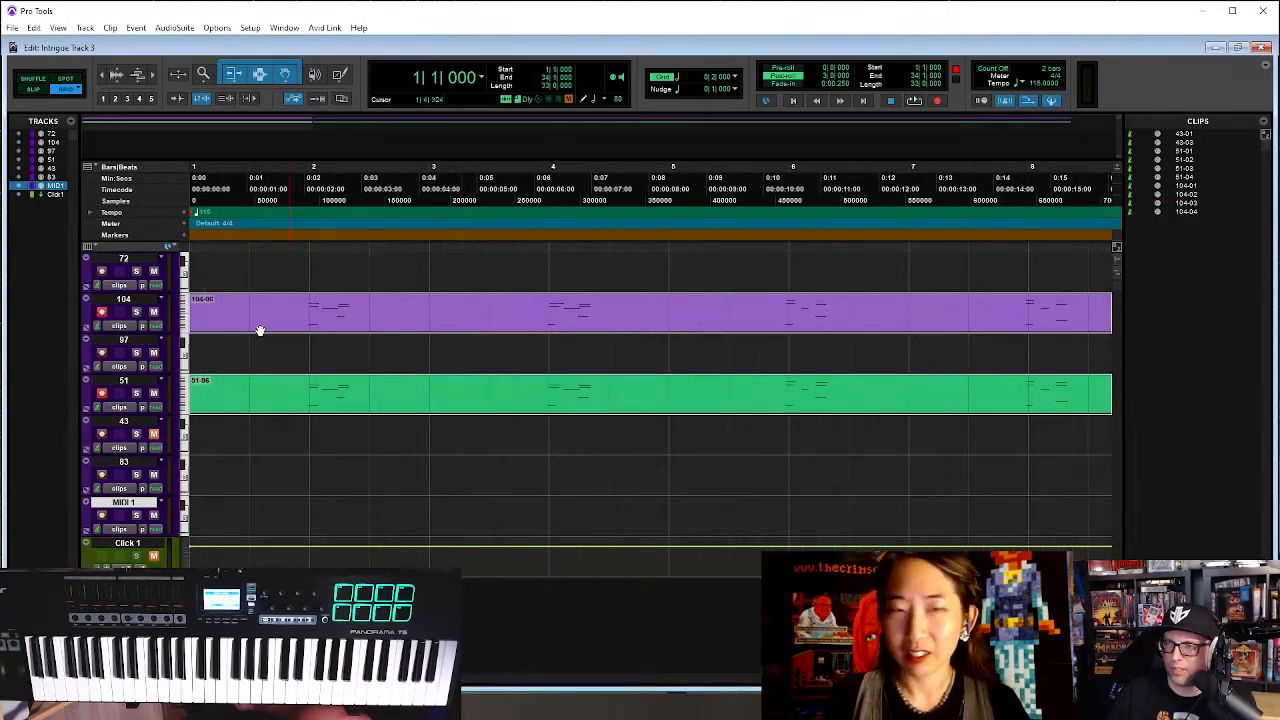
# Quantize the notes at the start of bar 2 on tracks 104 and 51
pyautogui.click(267, 296)
pyautogui.moveTo(284, 305); pyautogui.dragTo(316, 404)
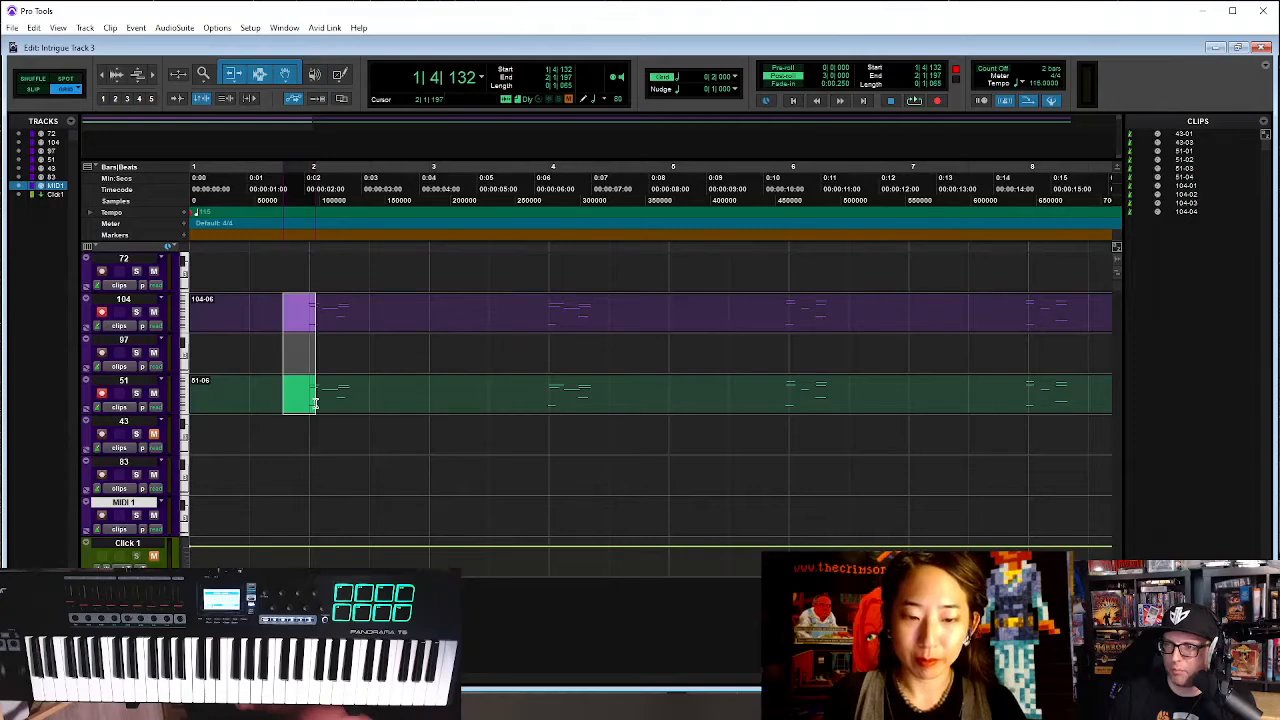
pyautogui.hotkey('alt', '0')
pyautogui.press('Return')
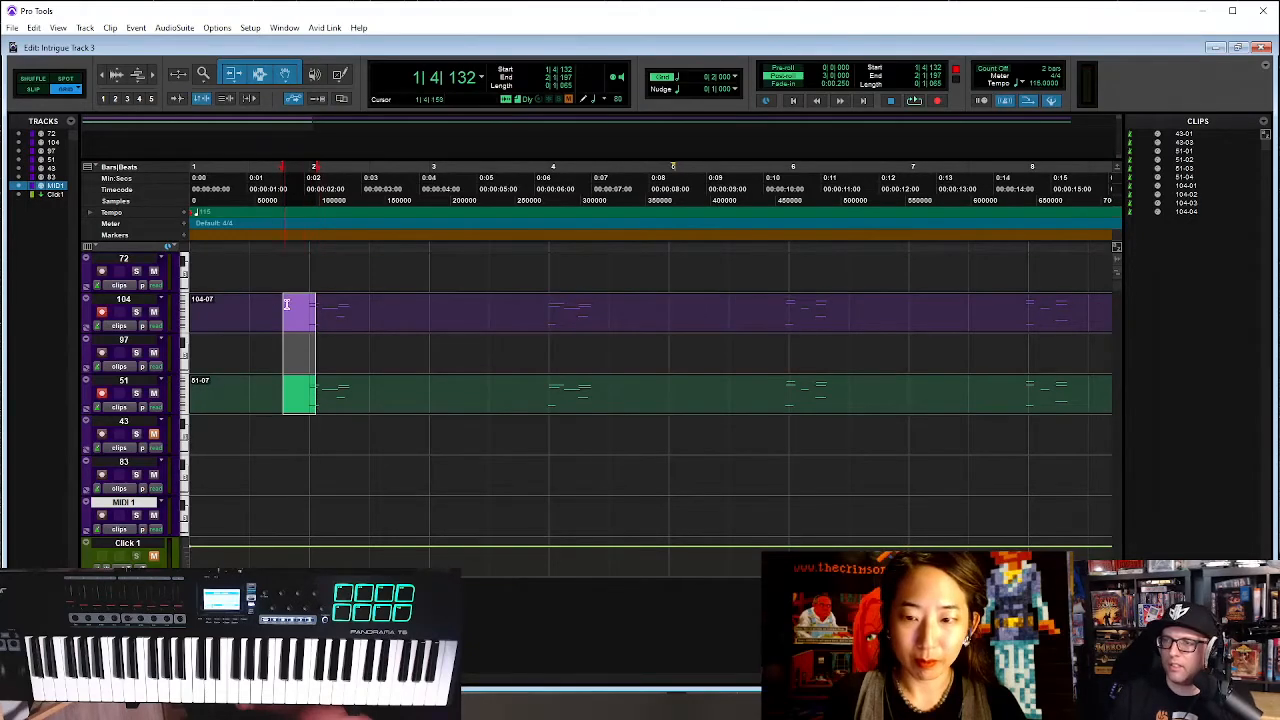
# Remove the empty first bar from the clips on tracks 104 and 51 and move both clips to start at bar 1
pyautogui.moveTo(308, 312); pyautogui.dragTo(87, 478)
pyautogui.press('Delete')
pyautogui.click(419, 325)
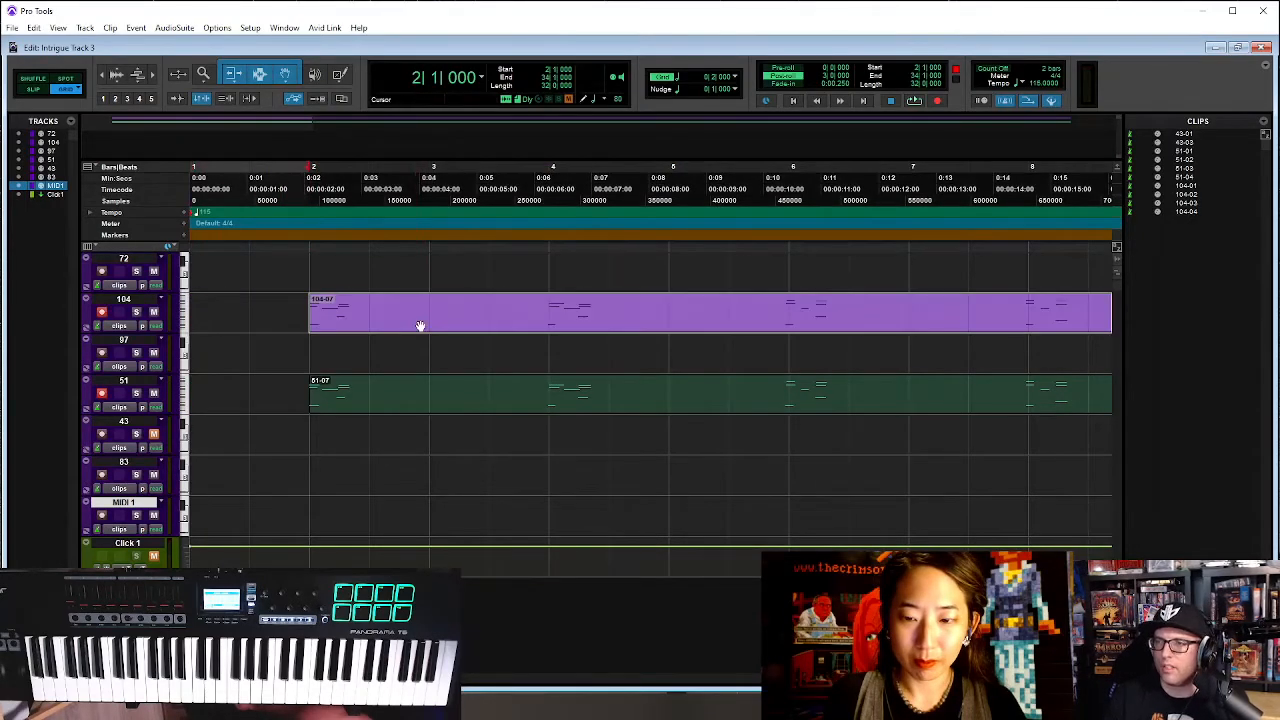
pyautogui.keyDown('shift'); pyautogui.click(415, 409); pyautogui.keyUp('shift')
pyautogui.moveTo(415, 409); pyautogui.dragTo(145, 411)
# Record-enable track 72 and play the arrangement from bar 1 to rehearse a part against tracks 104 and 51
pyautogui.press('space')
pyautogui.press('r')
pyautogui.press('r')
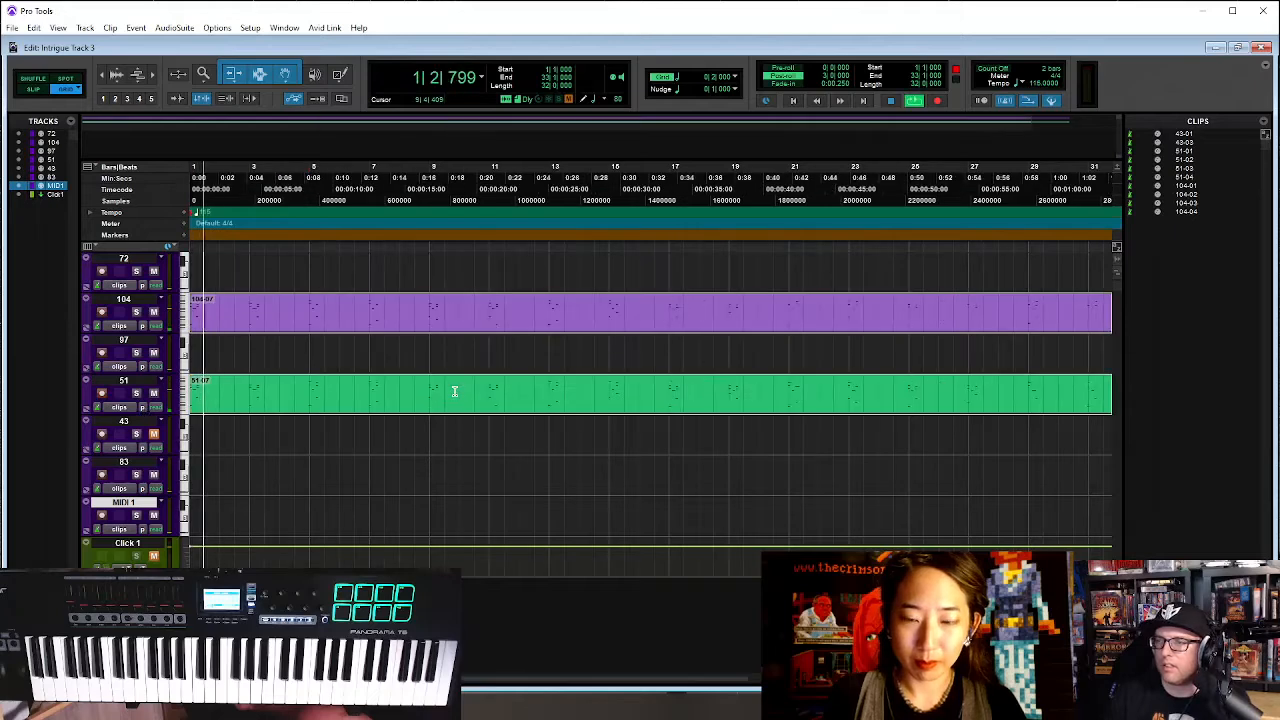
pyautogui.press('r')
pyautogui.press('r')
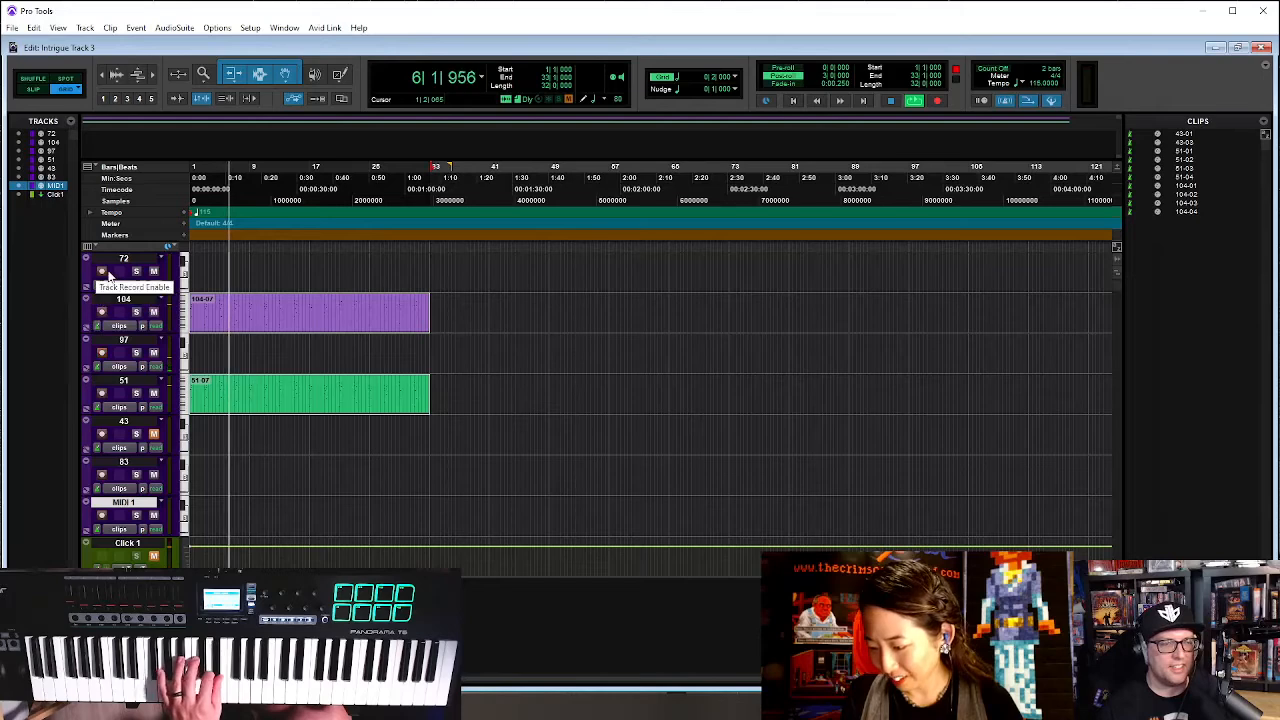
pyautogui.click(104, 271)
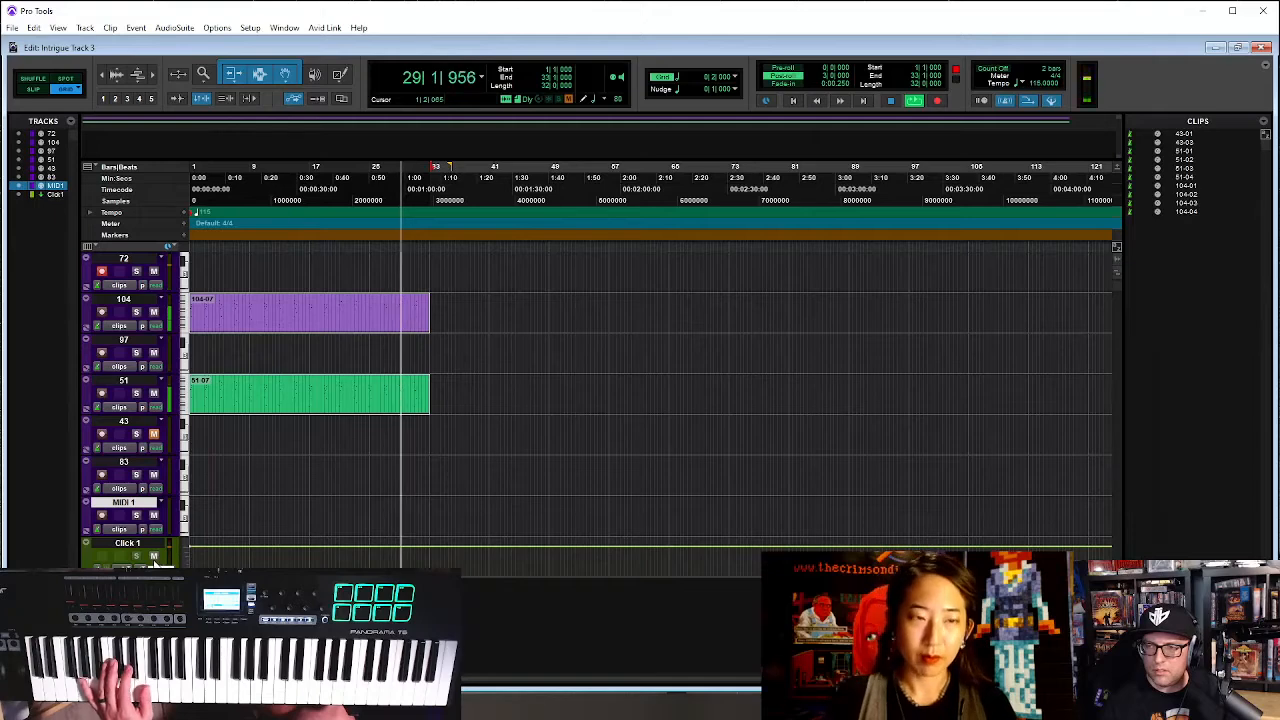
pyautogui.press('space')
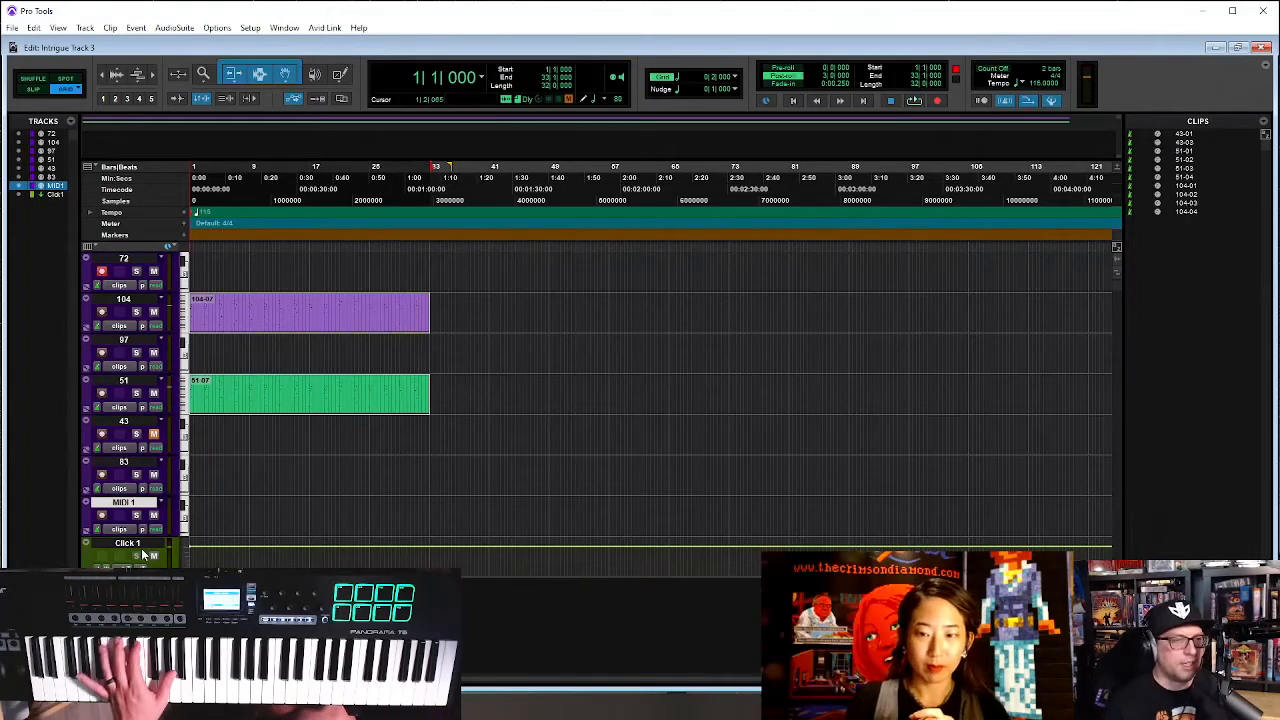
pyautogui.press('Return')
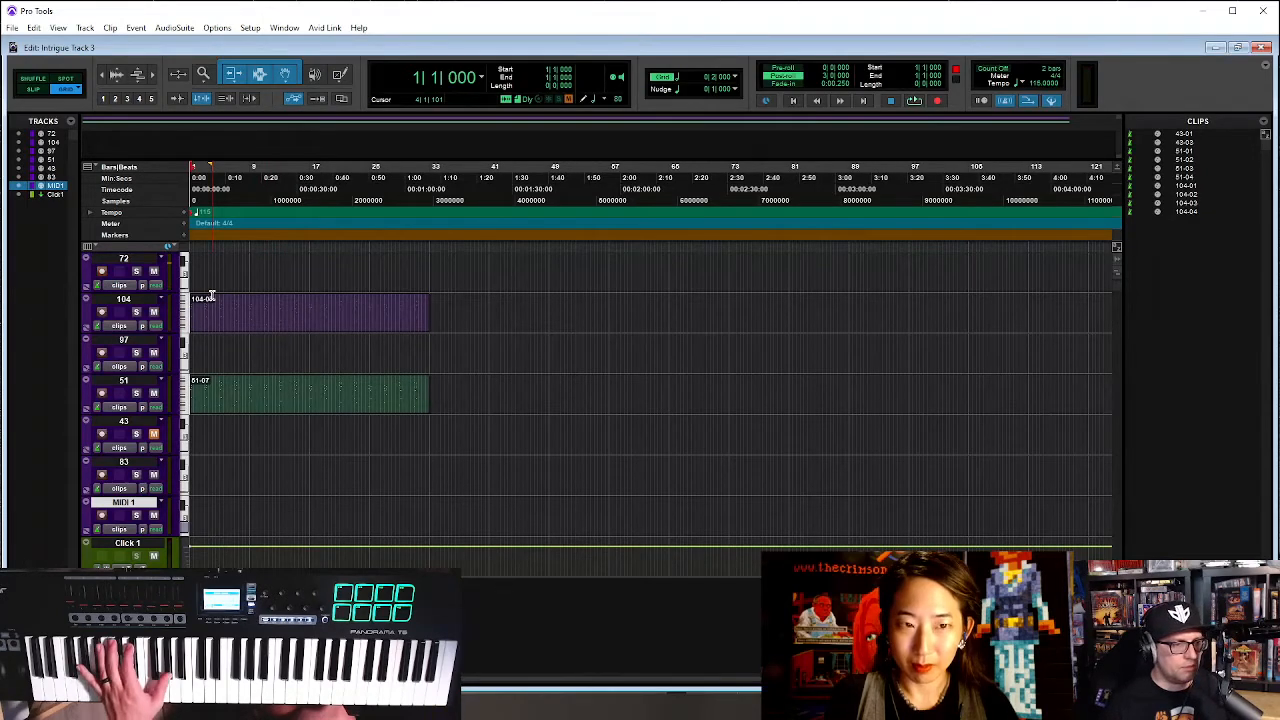
# Record a new part on track 72 from bar 1, discarding the false start, and trim the clip's end to bar 28 beat 3
pyautogui.press('space')
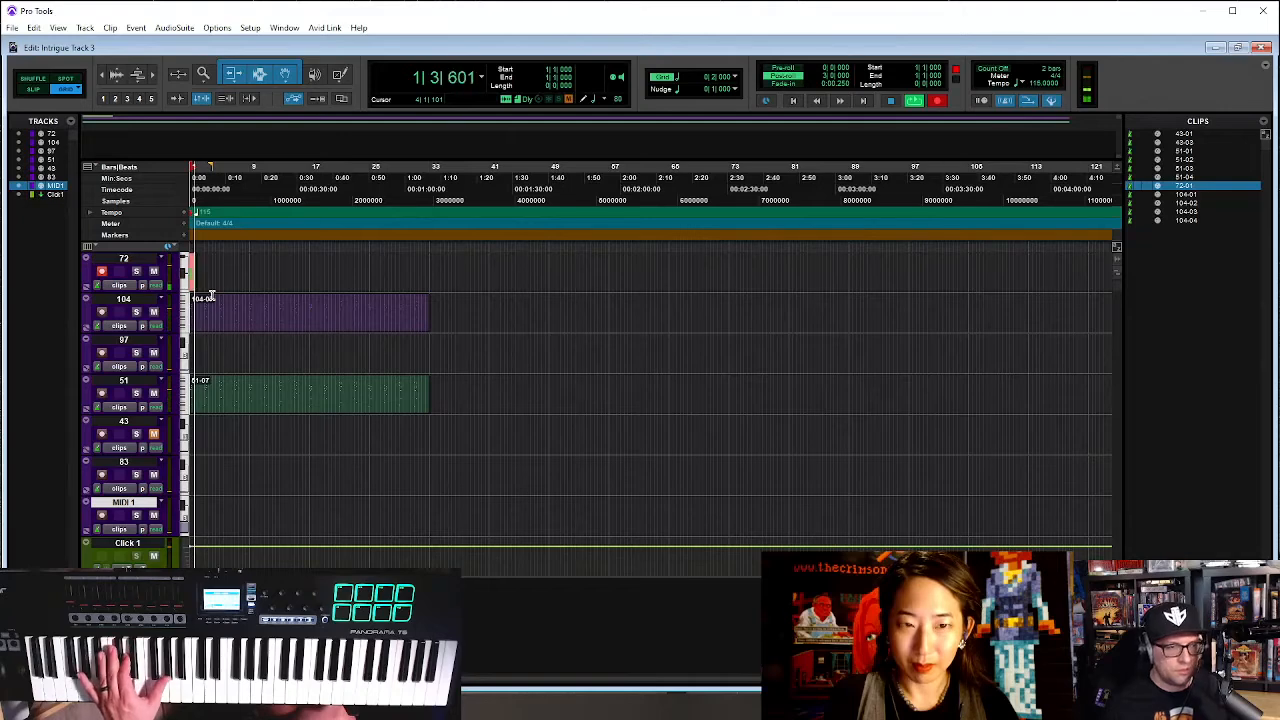
pyautogui.hotkey('ctrl', '.')
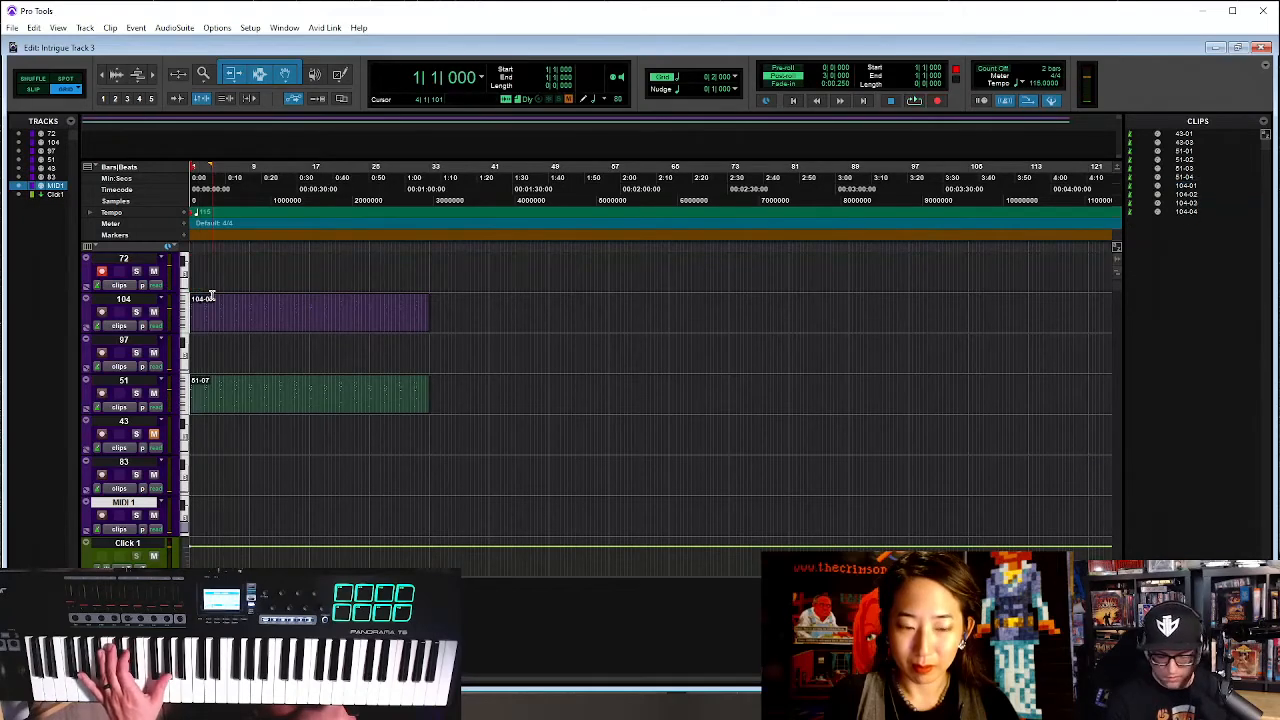
pyautogui.press('space')
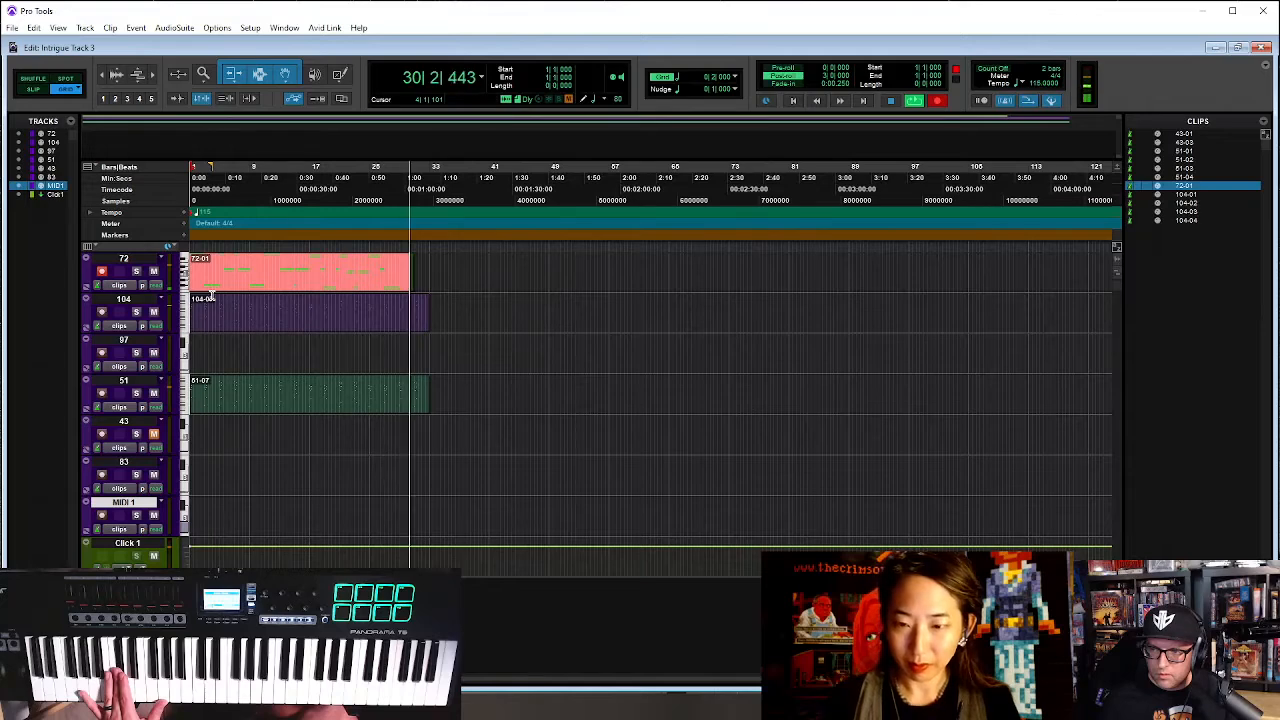
pyautogui.press('space')
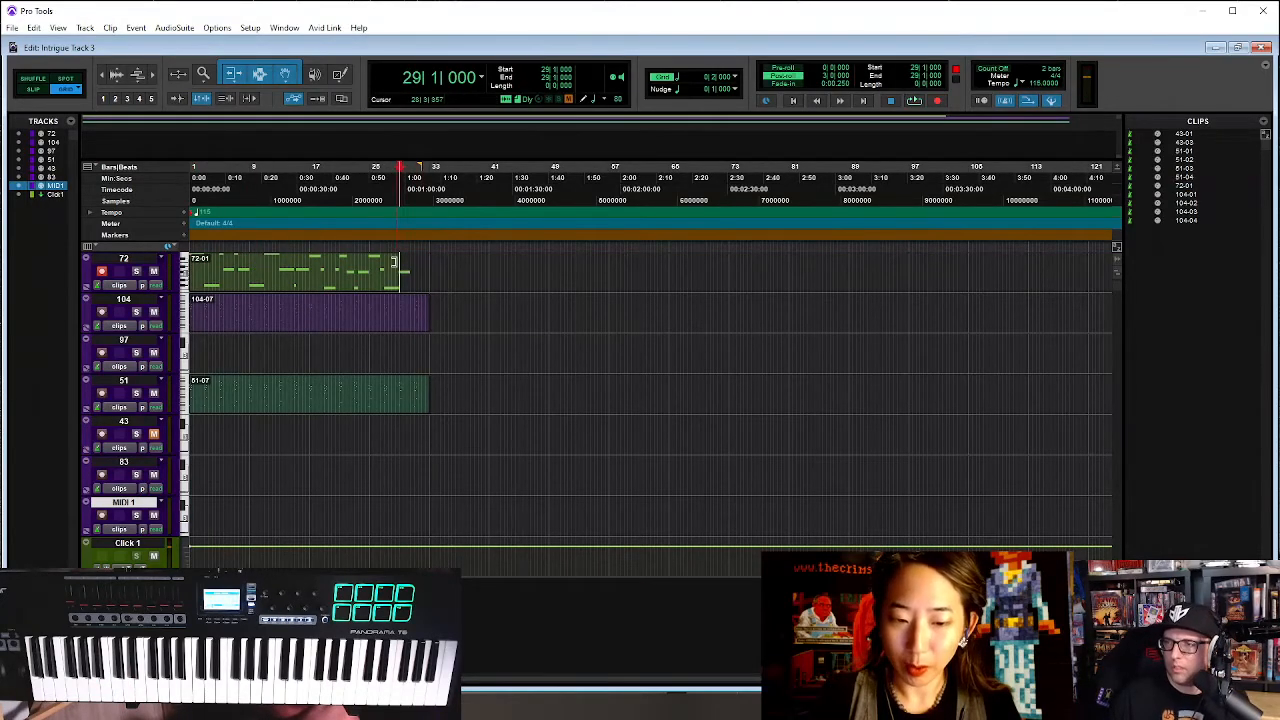
pyautogui.click(401, 265)
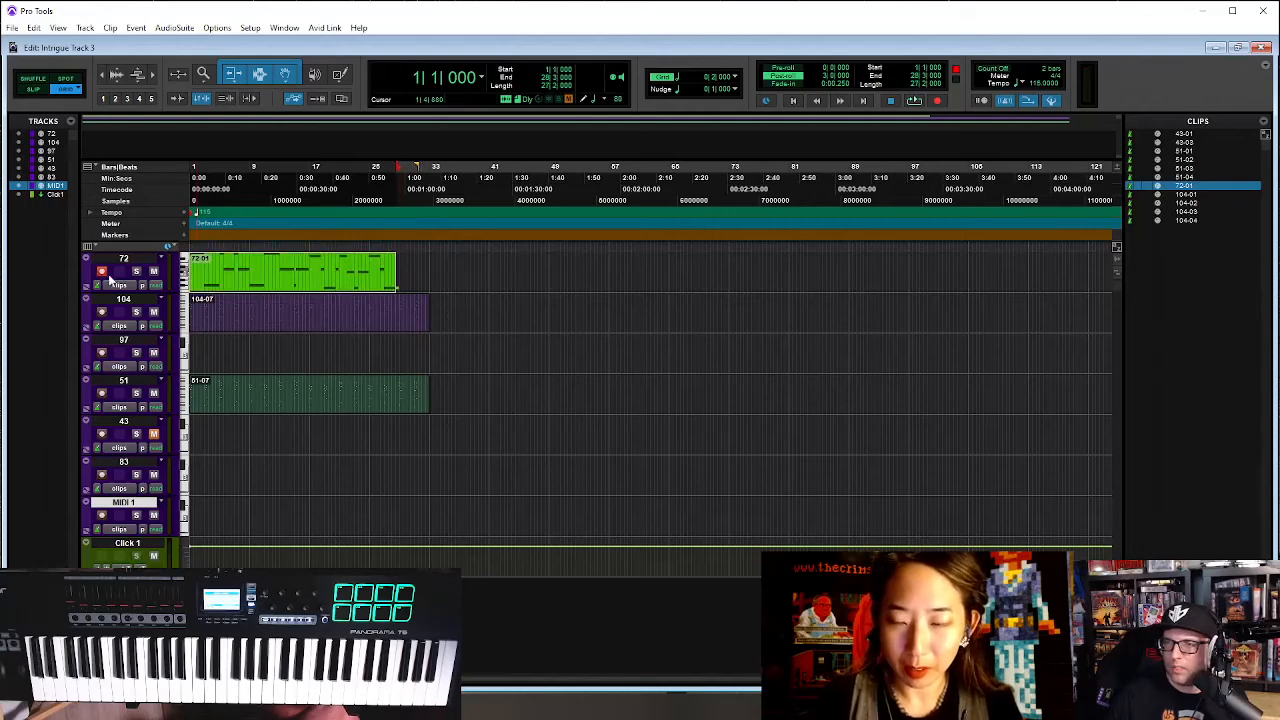
# Listen to track 72 in solo from bar 9
pyautogui.click(249, 191)
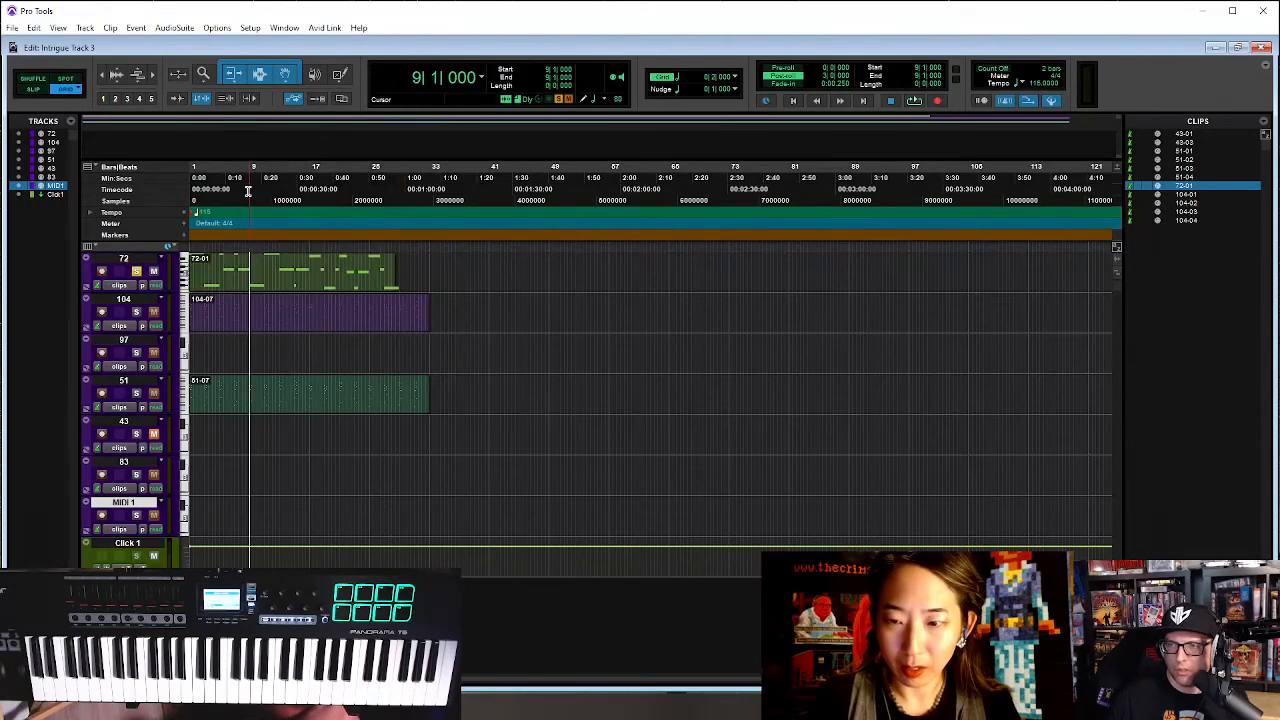
pyautogui.press('space')
pyautogui.press('space')
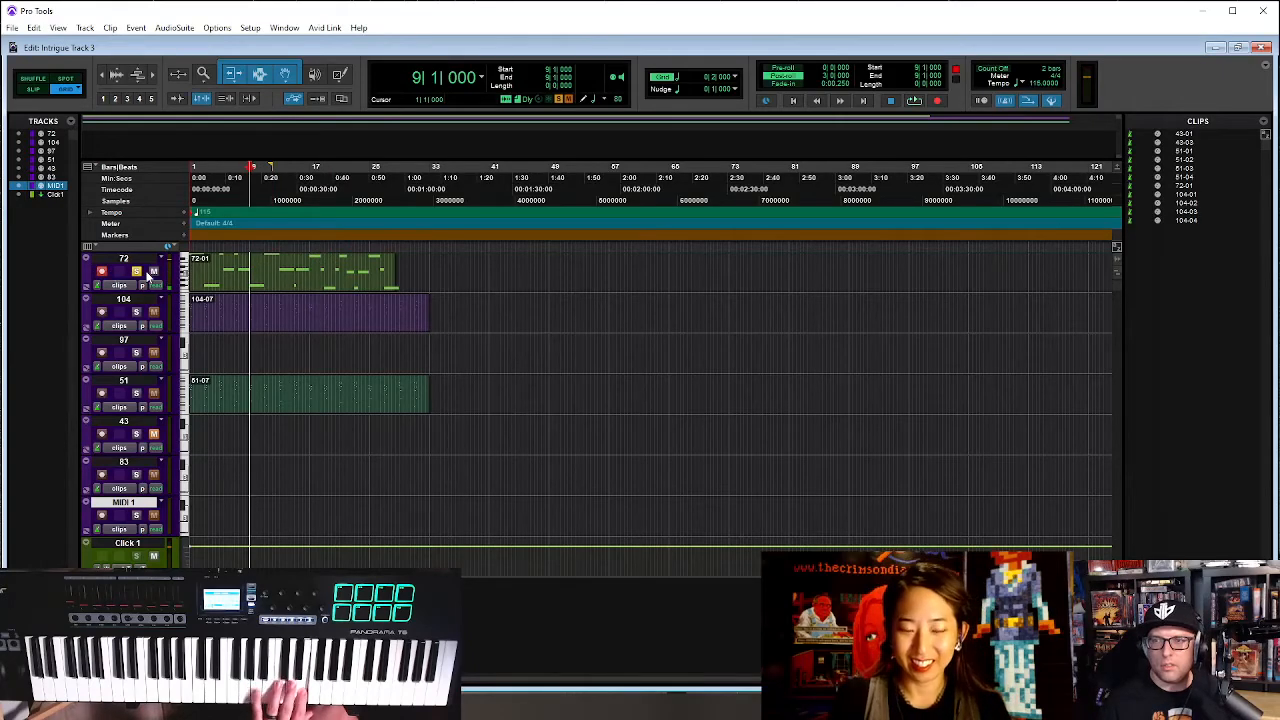
pyautogui.click(139, 269)
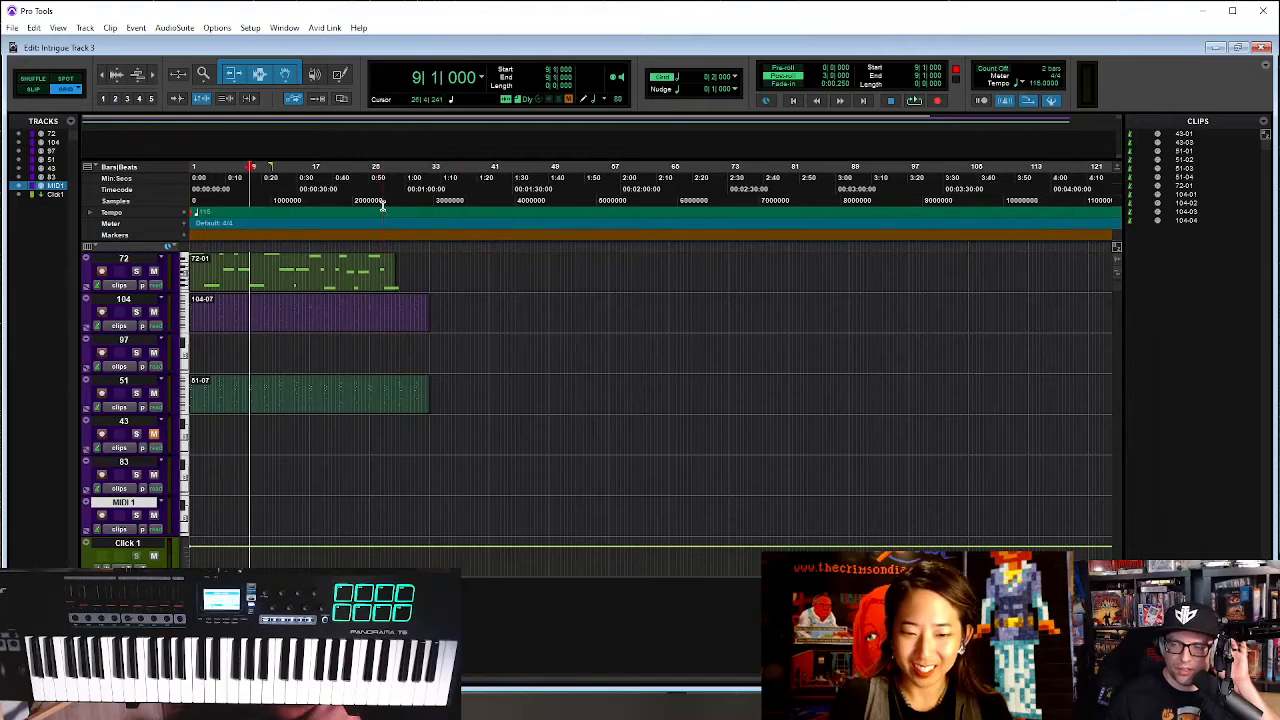
pyautogui.click(15, 27)
pyautogui.press('Escape')
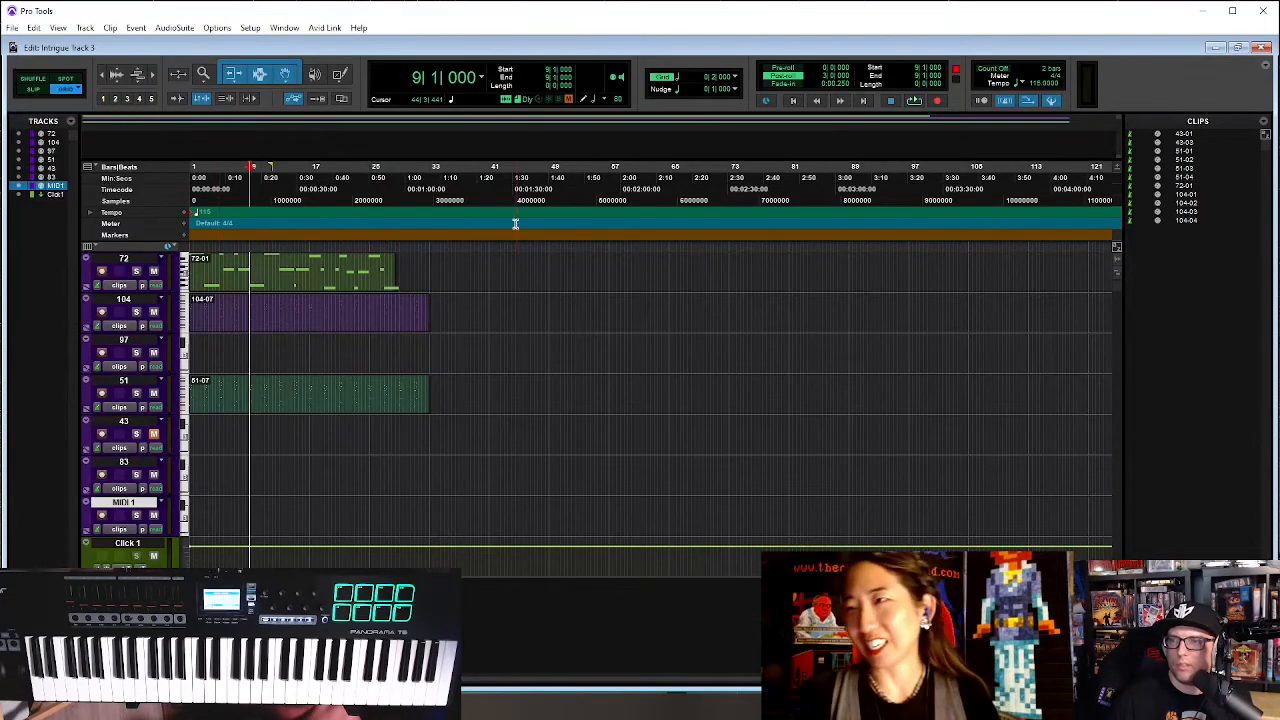
# Listen from bar 27 beat 3 and record the closing phrase on track 72 from that position
pyautogui.click(386, 190)
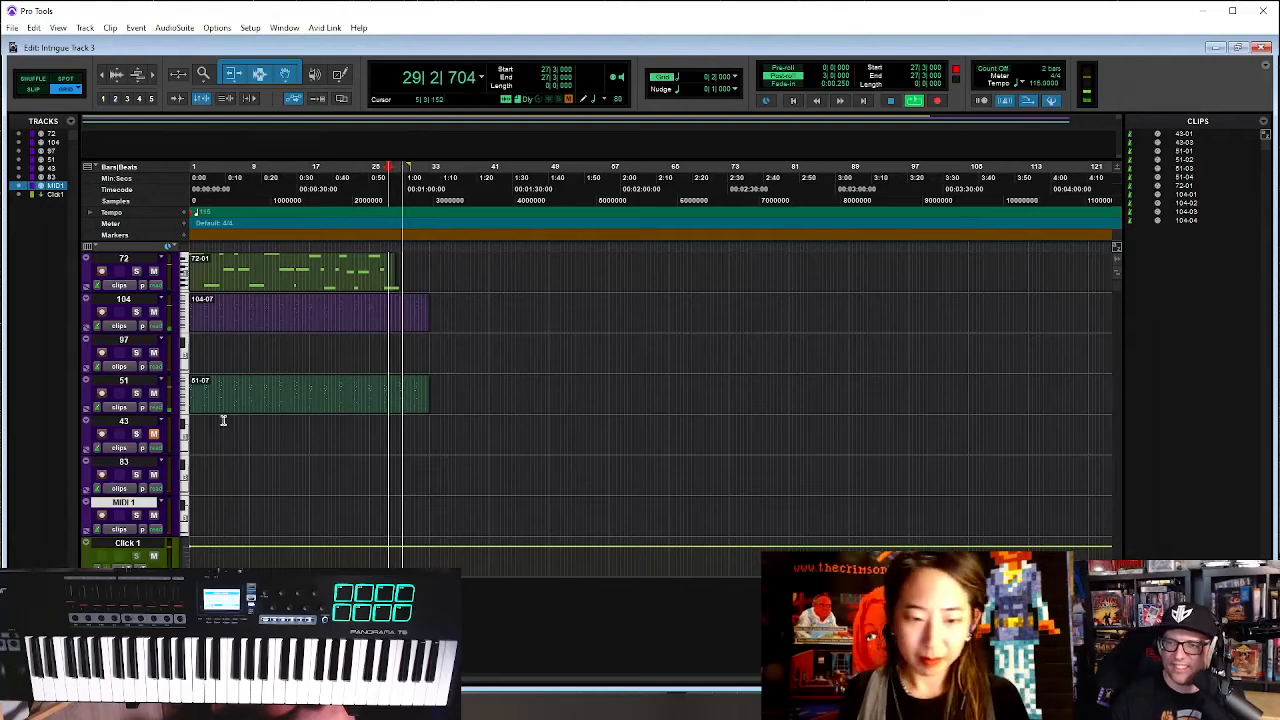
pyautogui.press('space')
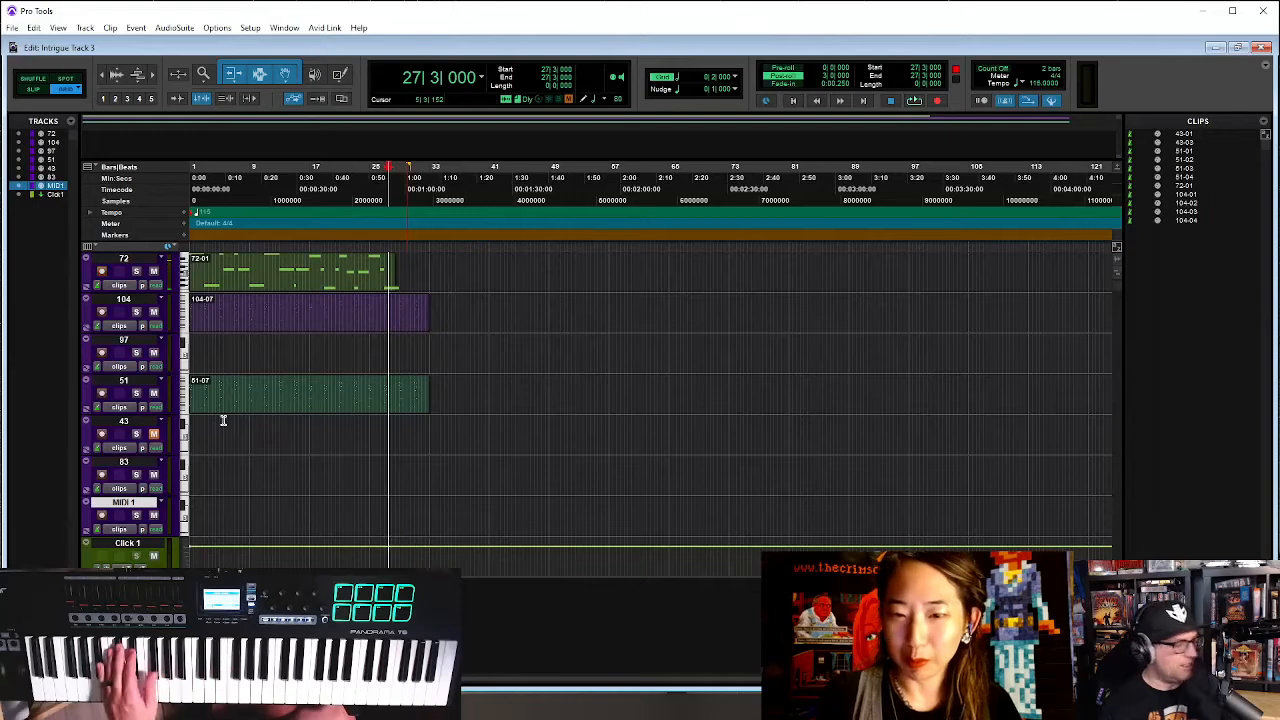
pyautogui.press('space')
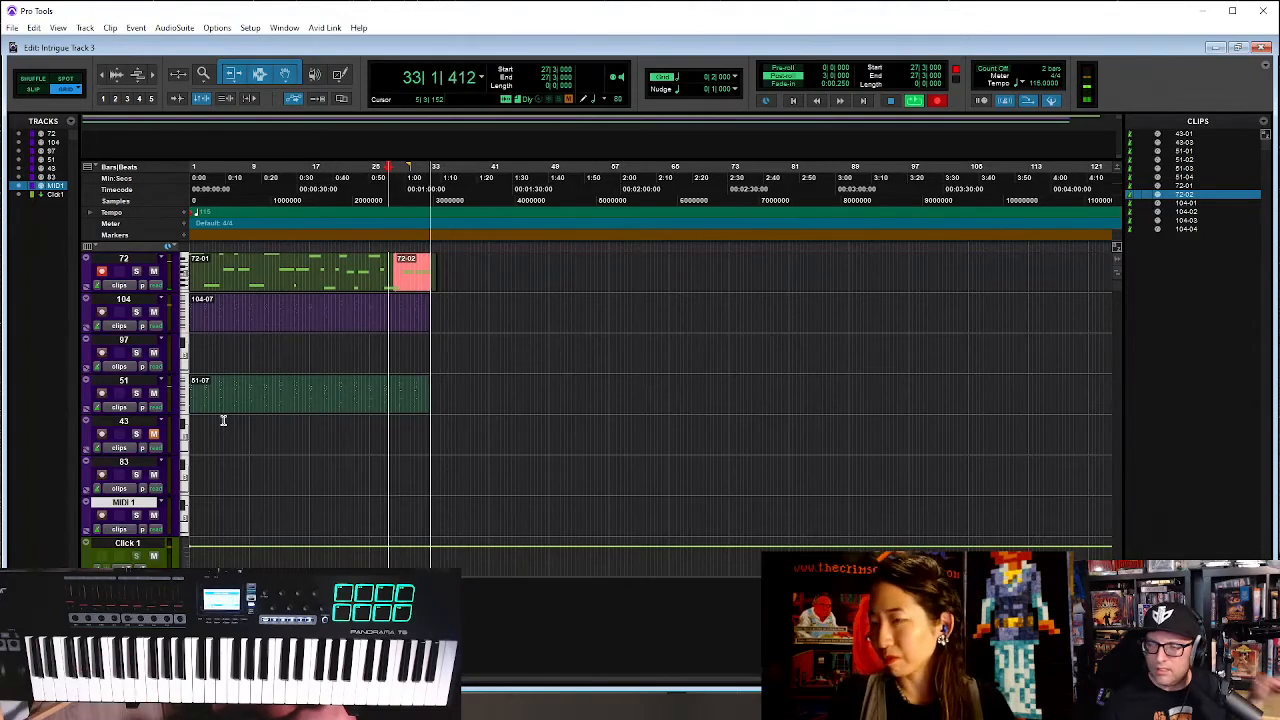
pyautogui.press('space')
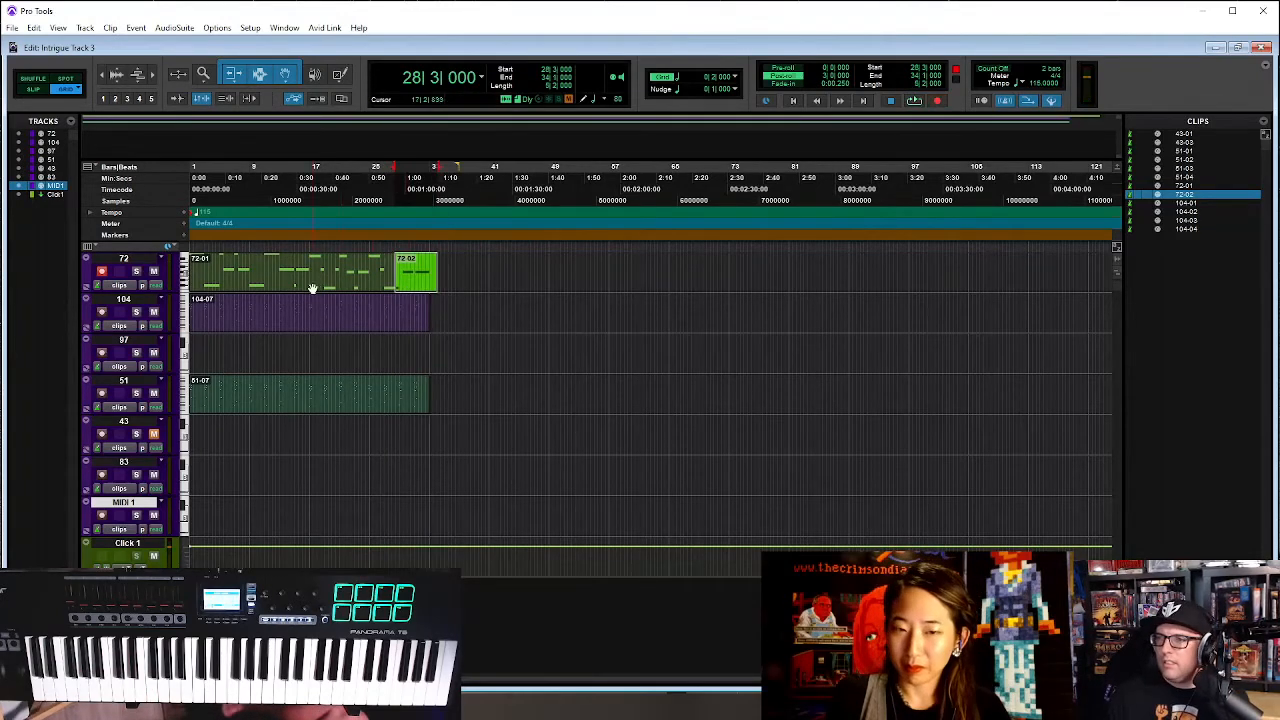
# Quantize the notes in both clips on track 72 and trim the end of the second clip to bar 33
pyautogui.keyDown('shift'); pyautogui.click(312, 288); pyautogui.keyUp('shift')
pyautogui.hotkey('alt', '0')
pyautogui.press('Return')
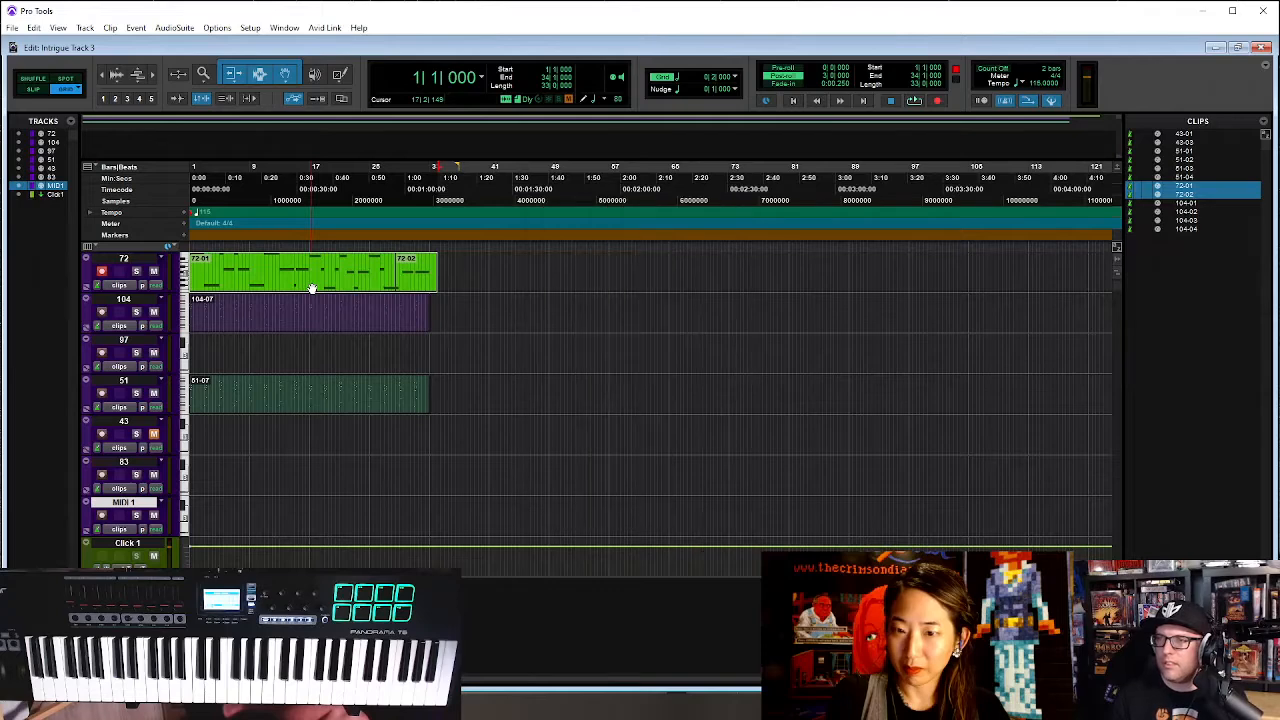
pyautogui.press('t')
pyautogui.press('t')
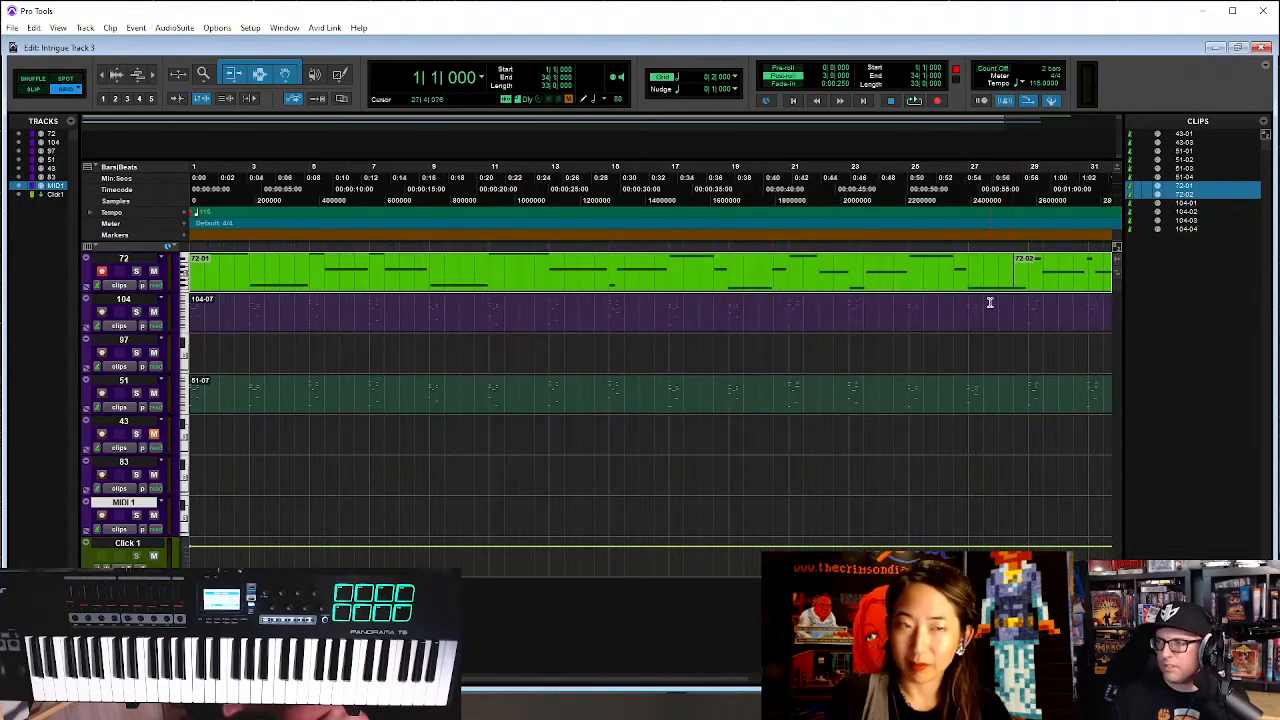
pyautogui.press('r')
pyautogui.click(669, 276)
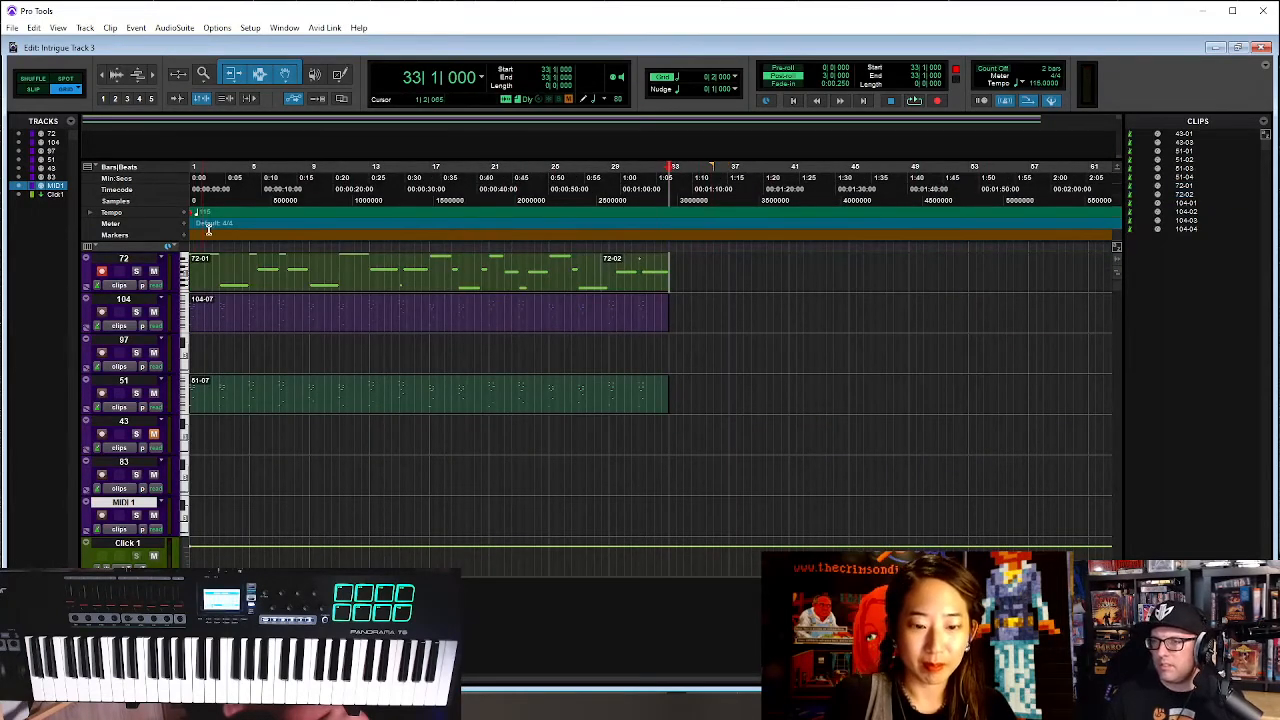
# Listen to the arrangement from bar 1 and delete the closing clip starting at bar 28 beat 3 on track 72
pyautogui.press('space')
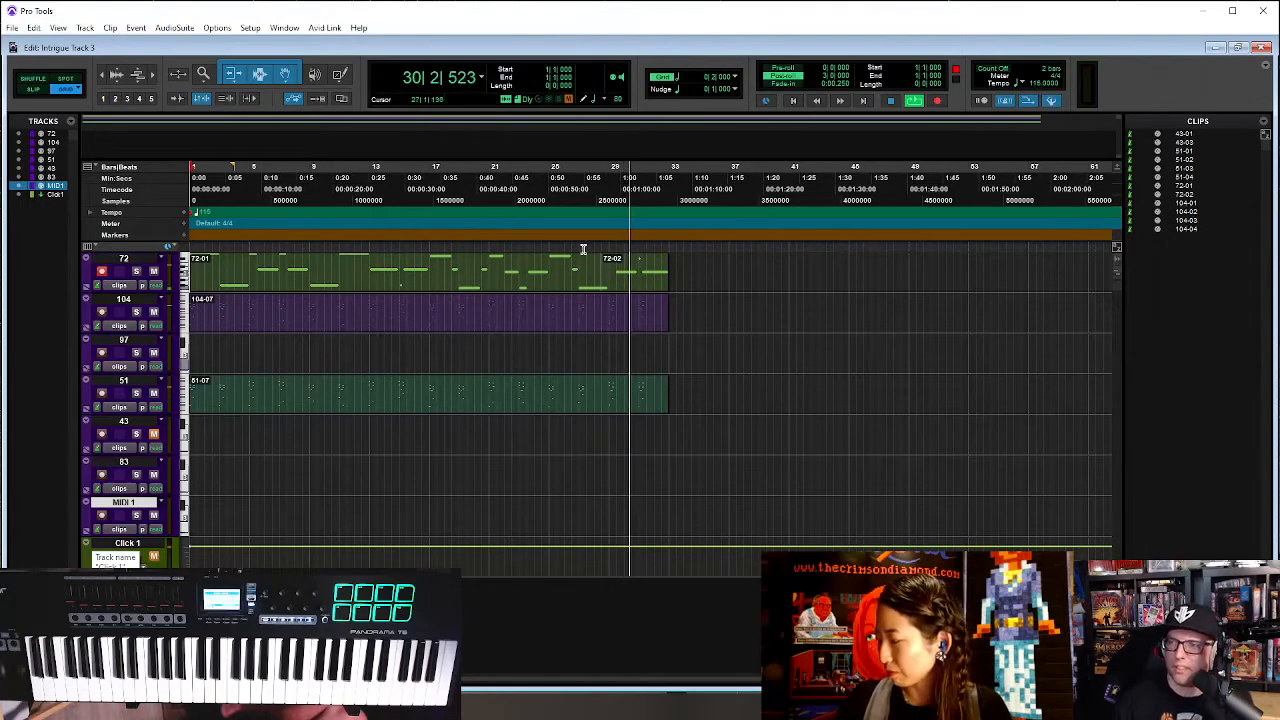
pyautogui.press('t')
pyautogui.press('t')
pyautogui.press('r')
pyautogui.press('r')
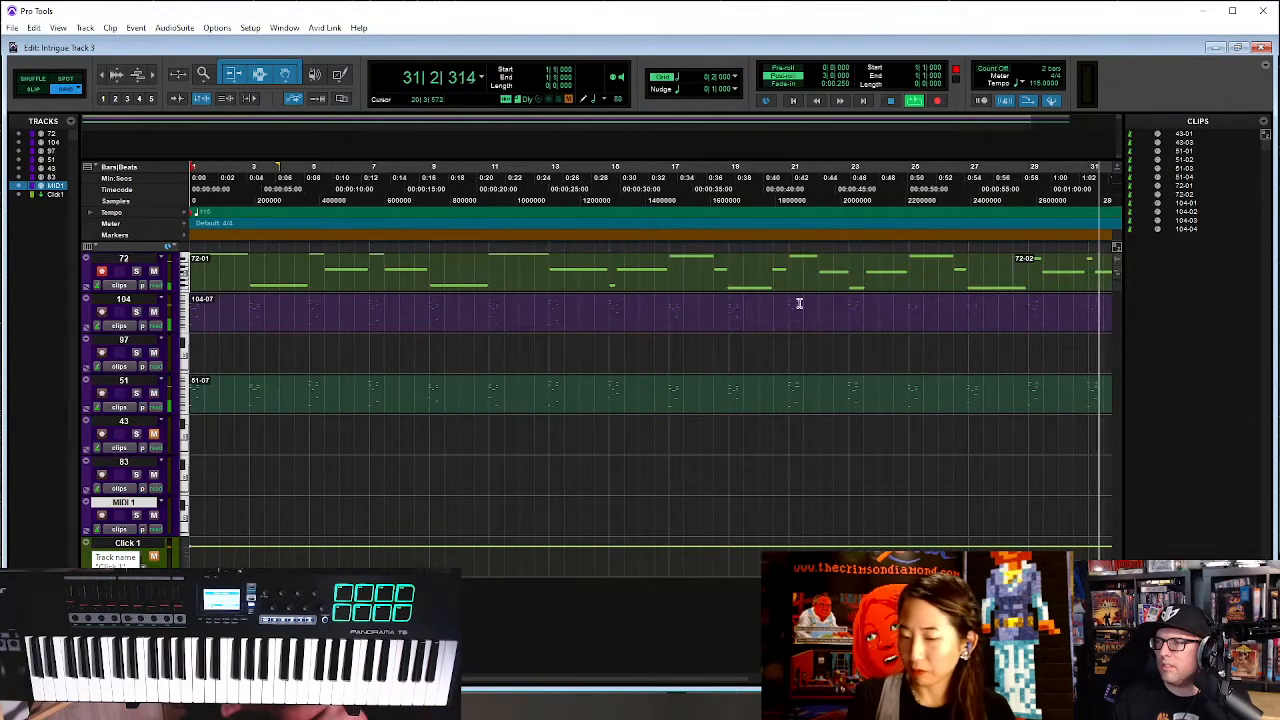
pyautogui.moveTo(606, 262); pyautogui.dragTo(653, 264)
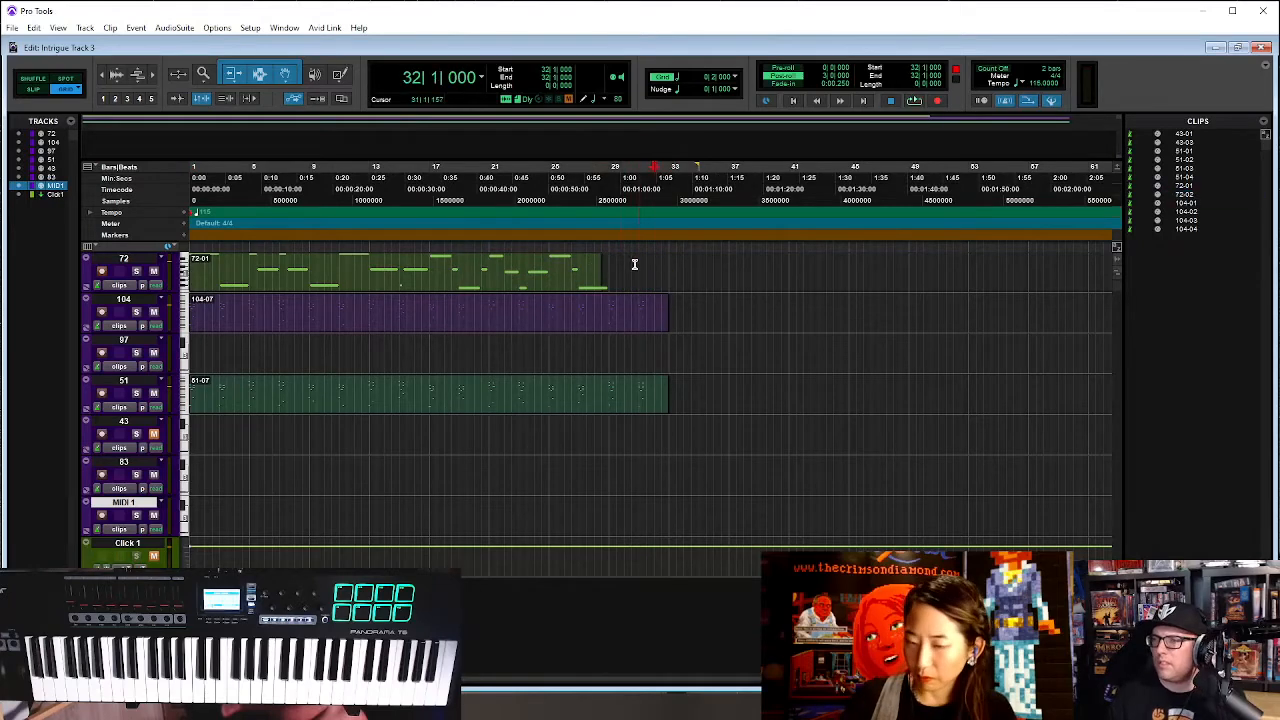
# Listen to the track 72 part against the other tracks from around bar 15 and again from bar 13
pyautogui.press('space')
pyautogui.click(398, 205)
pyautogui.press('space')
pyautogui.press('space')
pyautogui.click(368, 208)
pyautogui.press('space')
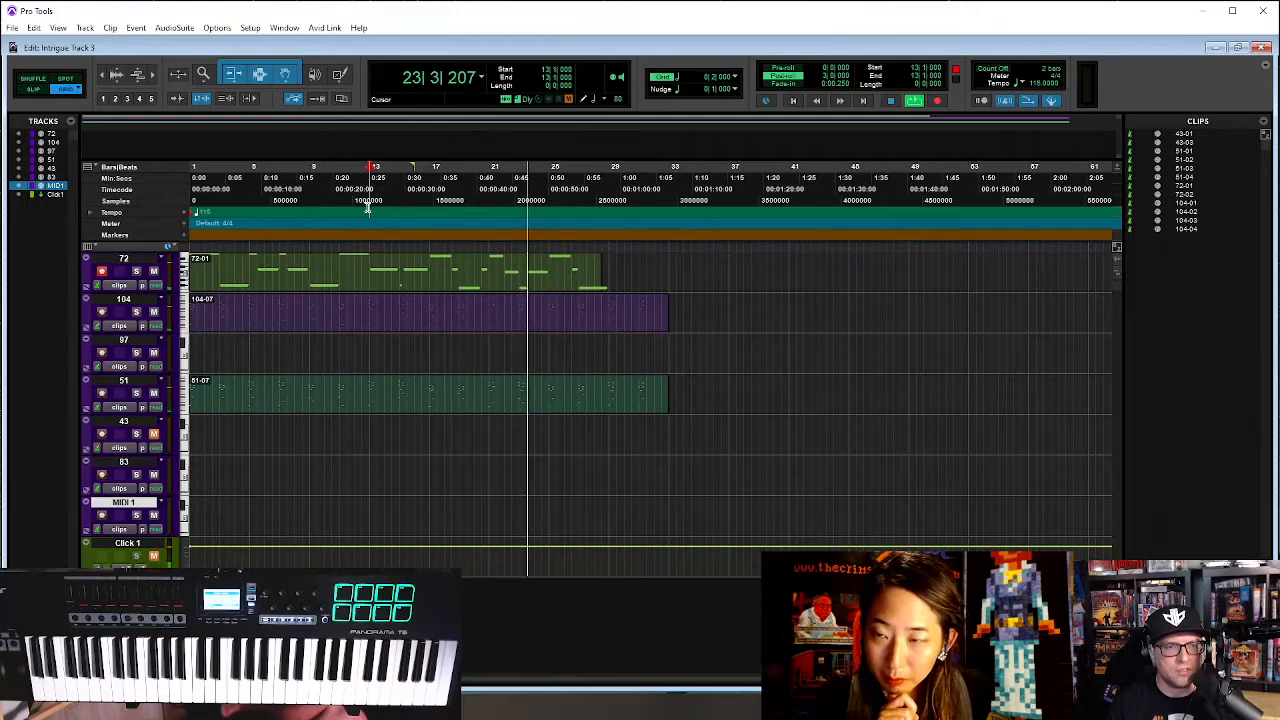
pyautogui.press('space')
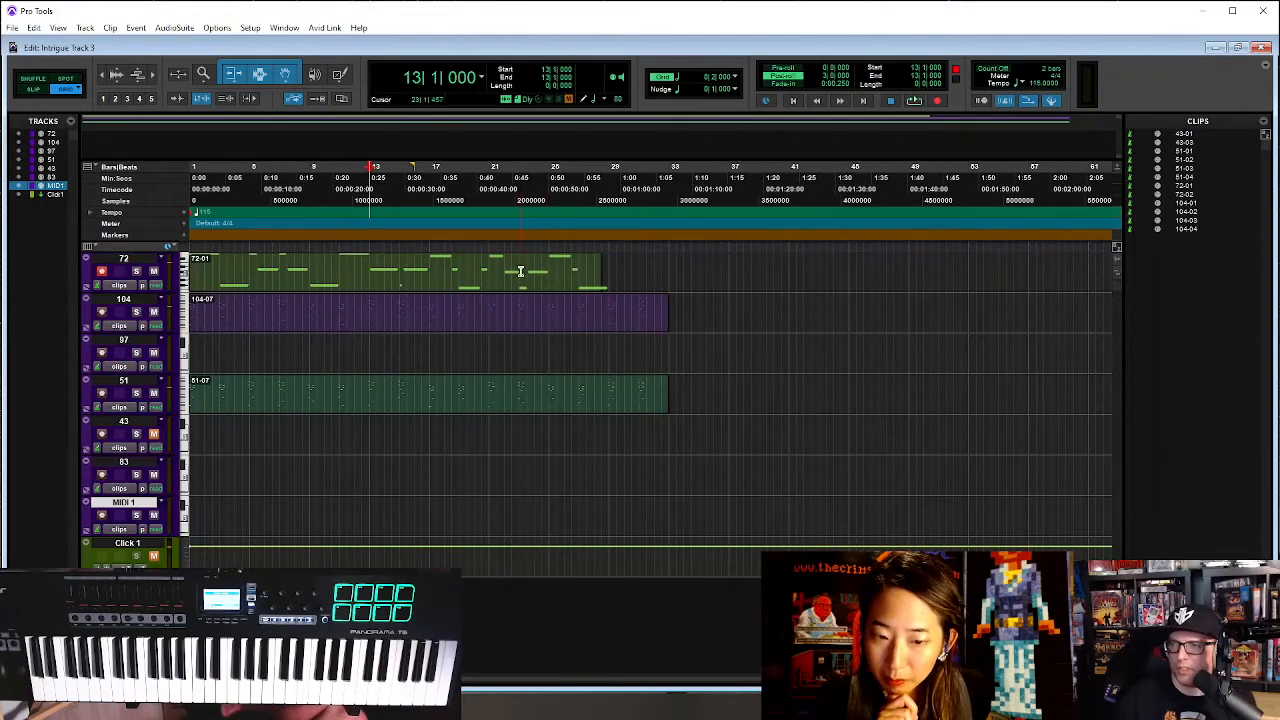
# Split the track 72 clip at bar 23, shorten its first note to one beat and start the second note at beat 2
pyautogui.press('b')
pyautogui.doubleClick(551, 283)
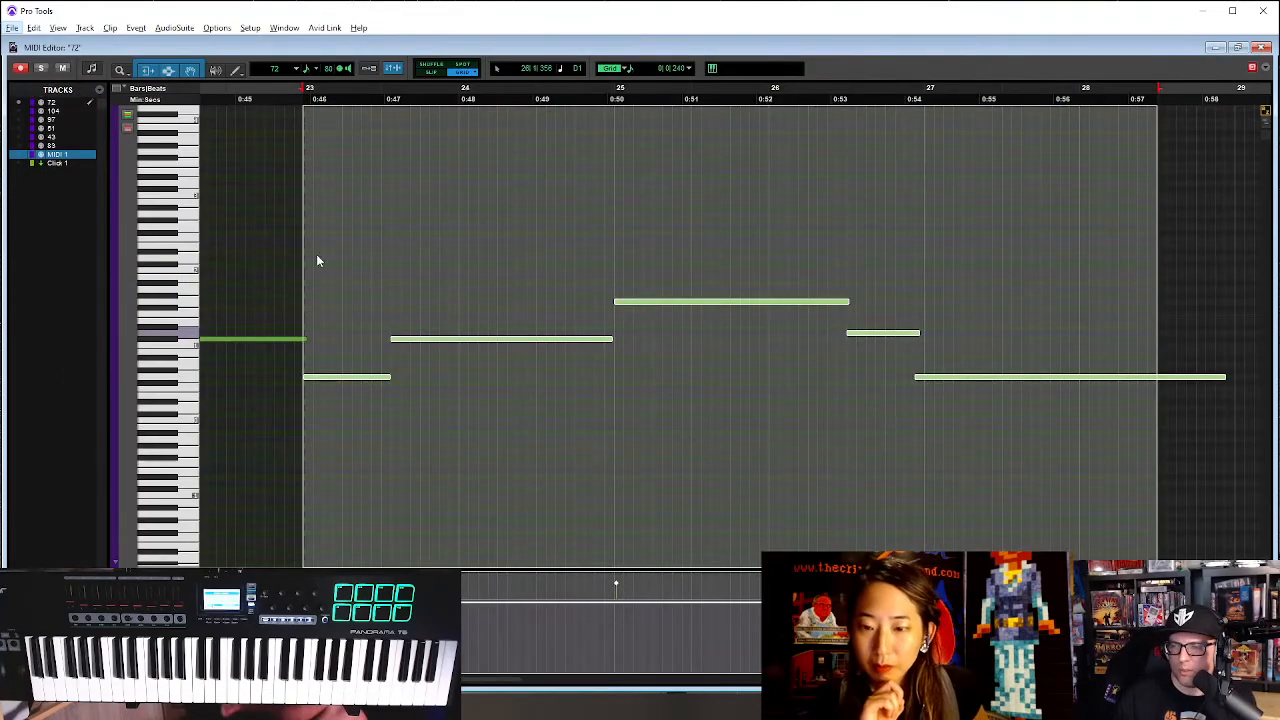
pyautogui.click(388, 283)
pyautogui.click(392, 340)
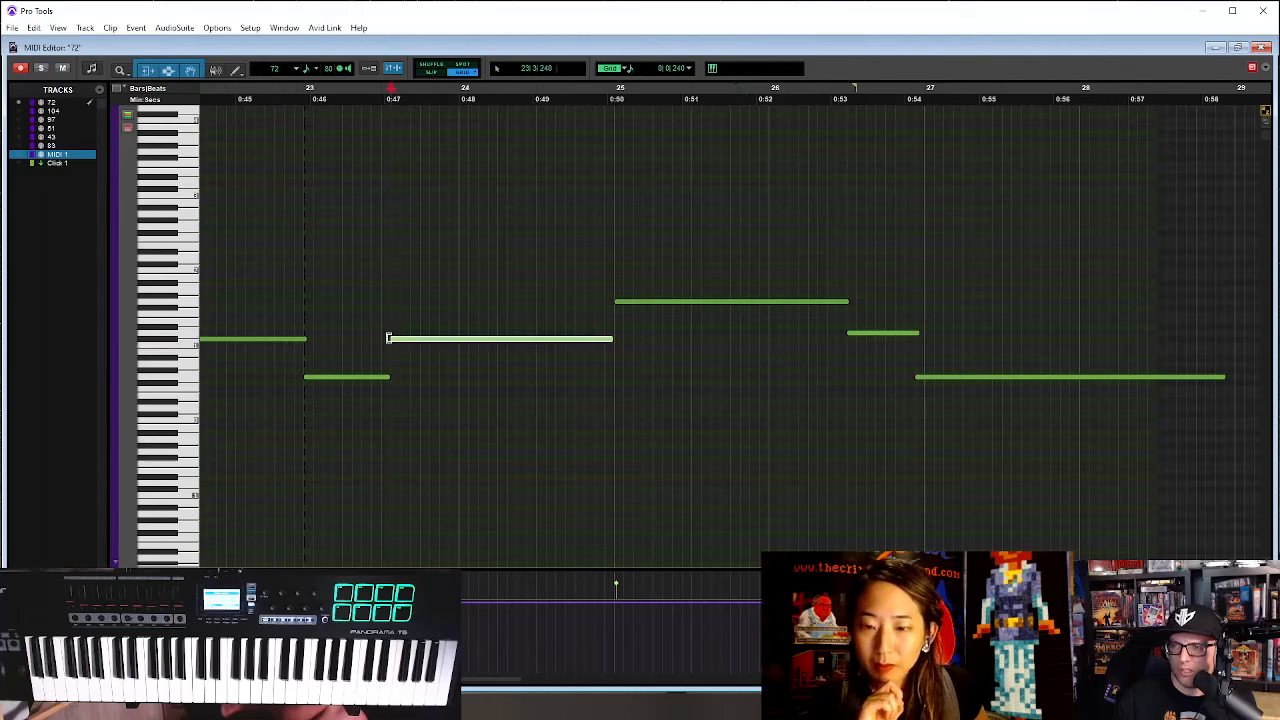
pyautogui.moveTo(389, 338)
pyautogui.mouseDown()
pyautogui.moveTo(340, 372)
pyautogui.moveTo(364, 339)
pyautogui.mouseUp()
pyautogui.click(285, 318)
pyautogui.press('space')
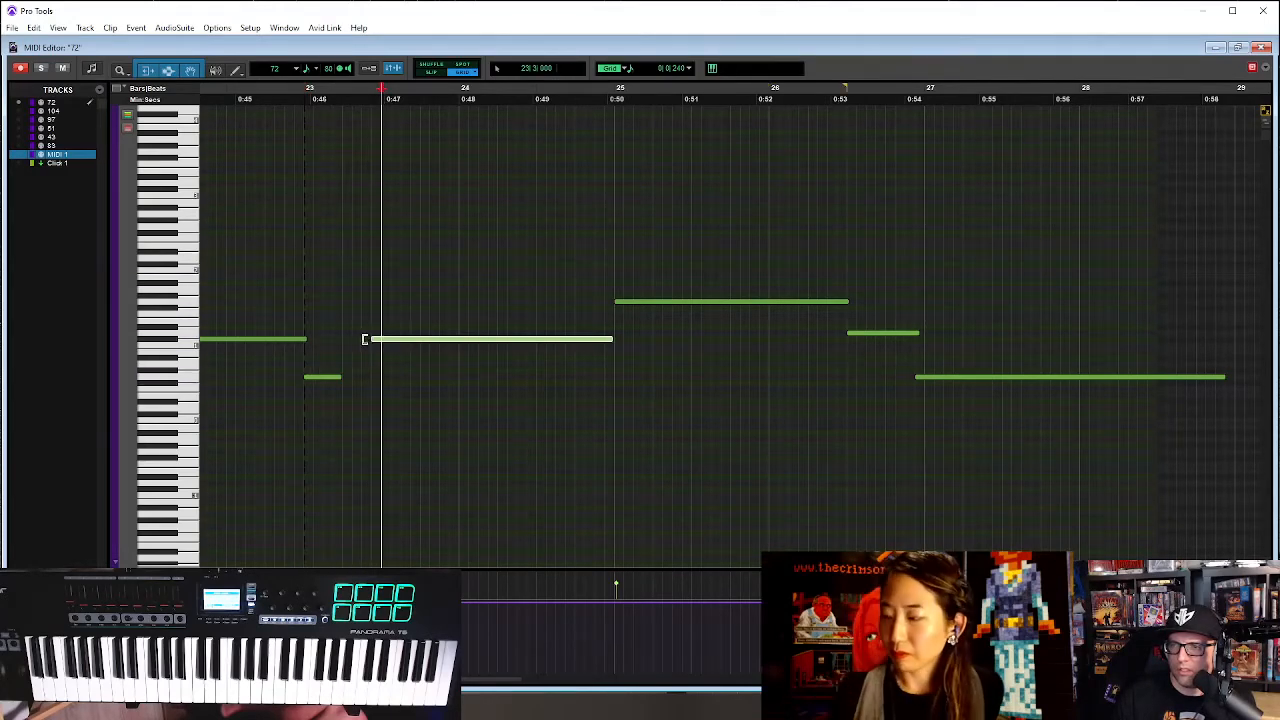
pyautogui.click(257, 214)
pyautogui.press('space')
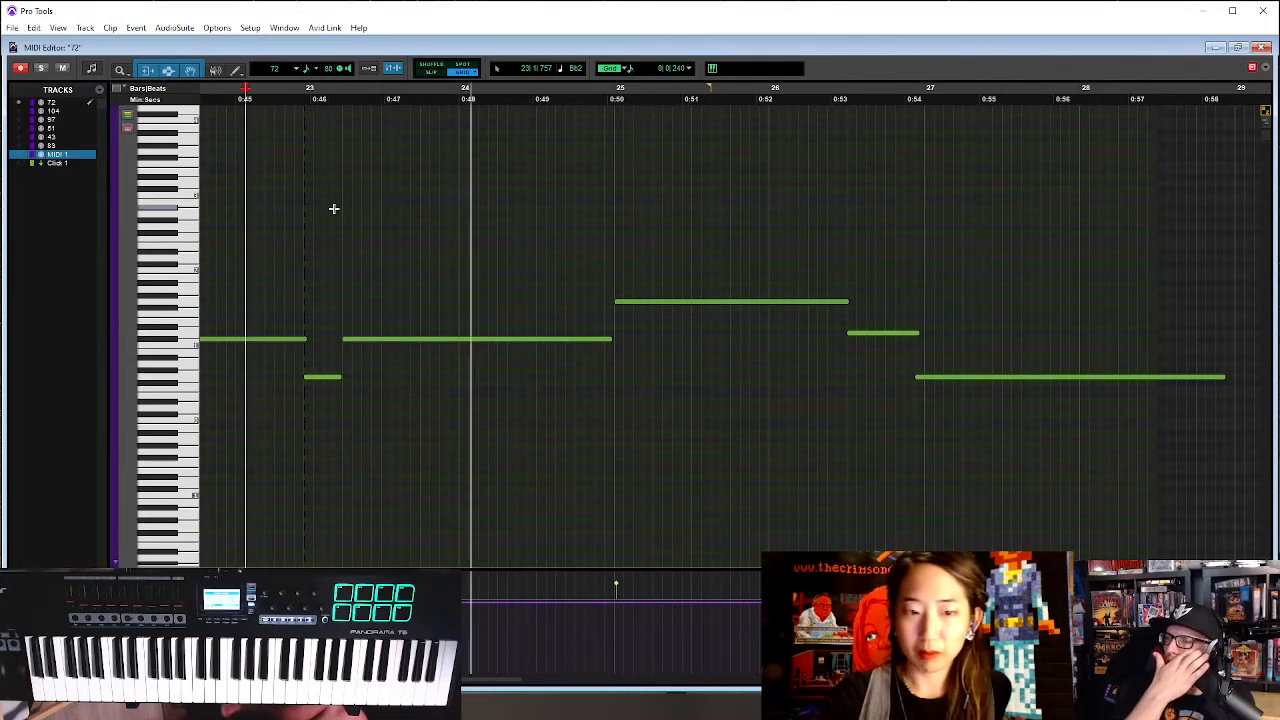
# Align the start of track 72's last low note to bar 27 beat 1 in the MIDI Editor
pyautogui.press('r')
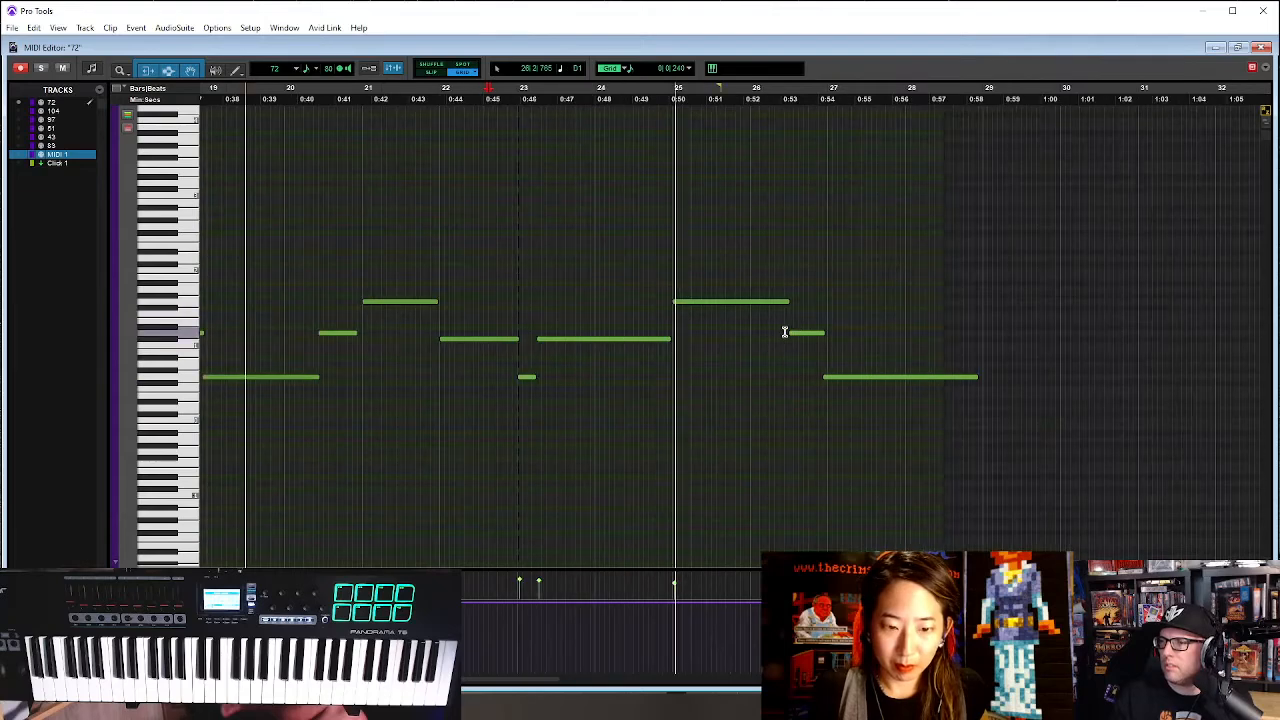
pyautogui.press('t')
pyautogui.press('t')
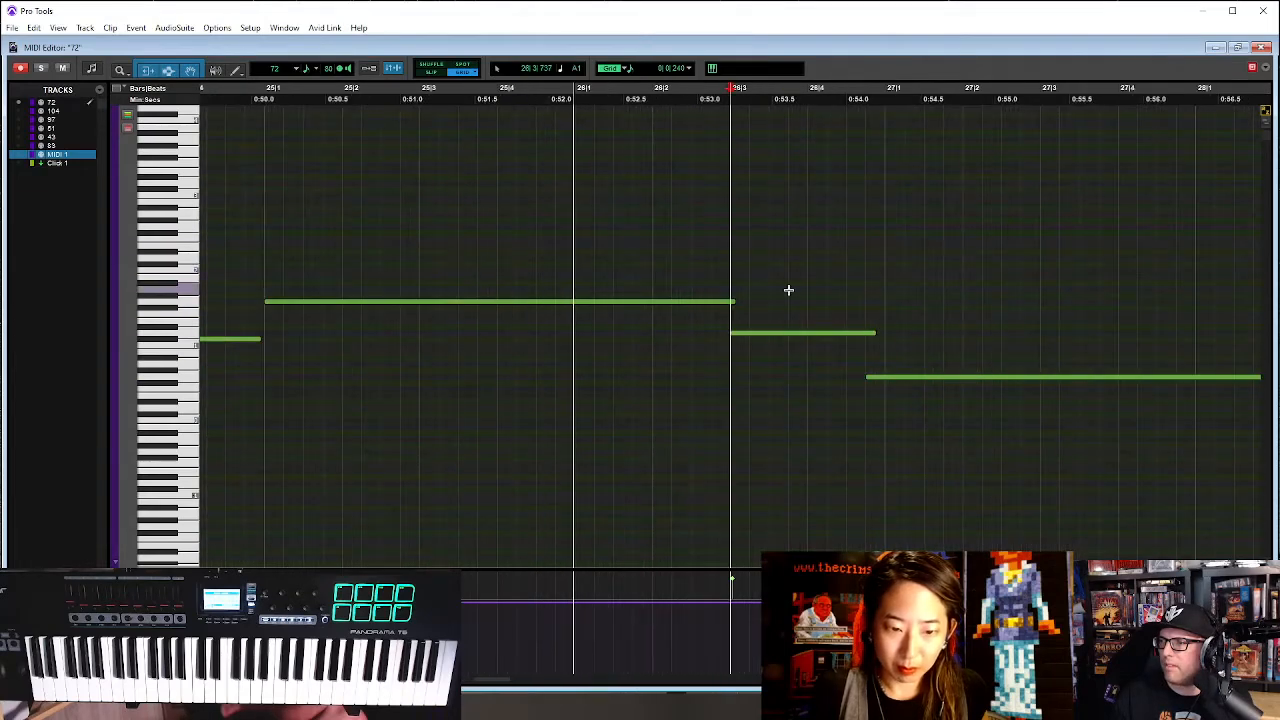
pyautogui.press('r')
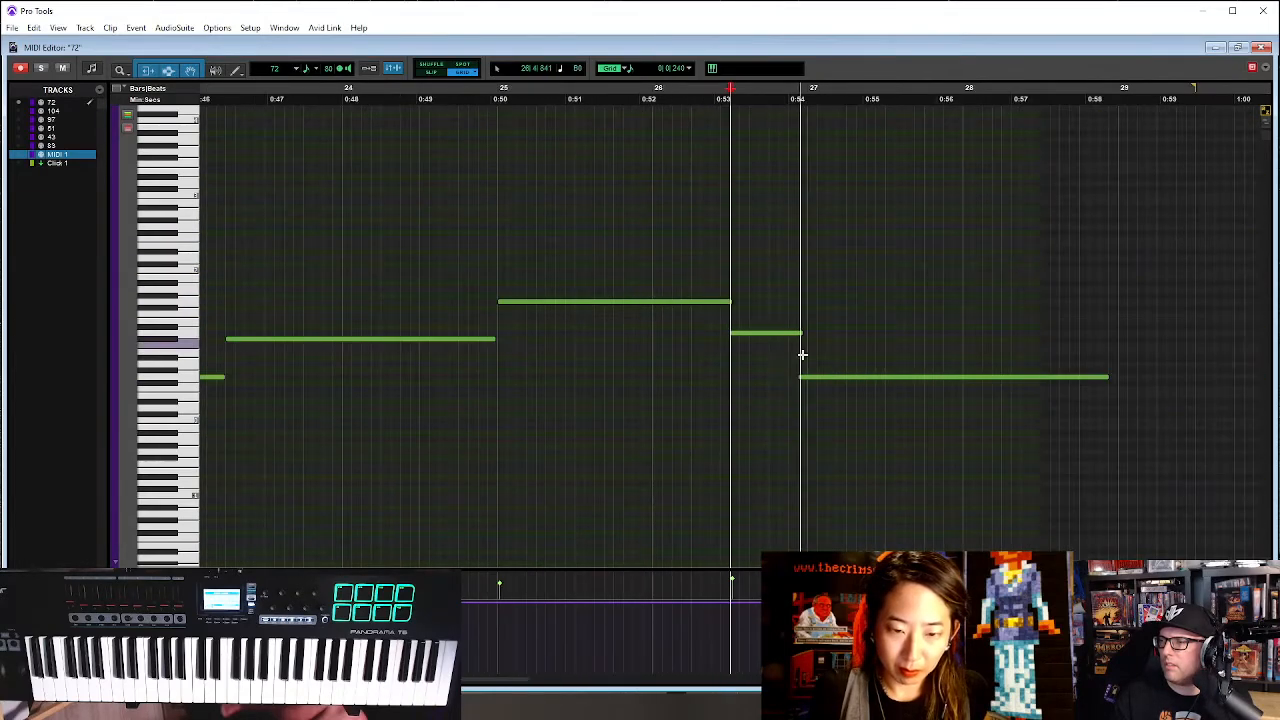
pyautogui.moveTo(806, 377); pyautogui.dragTo(808, 376)
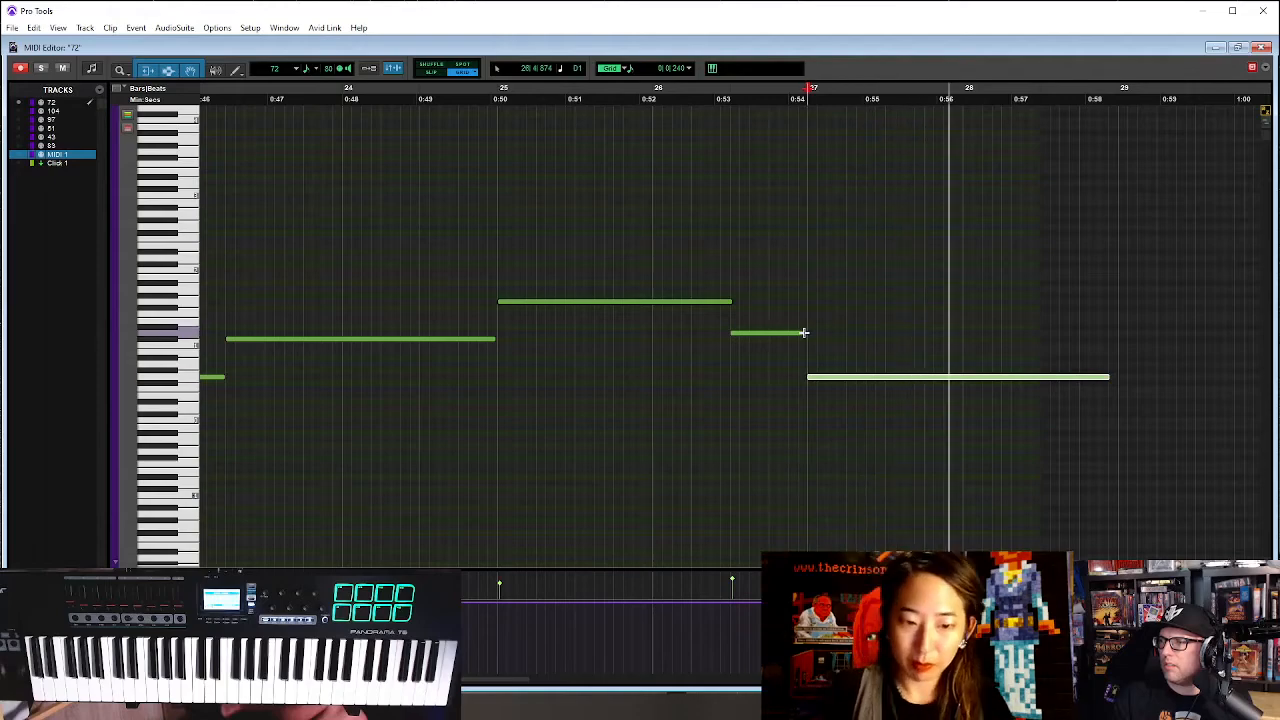
# Lengthen the track 72 note before the last low note so it ends at bar 27 beat 1, and return to the Edit window
pyautogui.moveTo(800, 333); pyautogui.dragTo(807, 335)
pyautogui.hotkey('ctrl', '=')
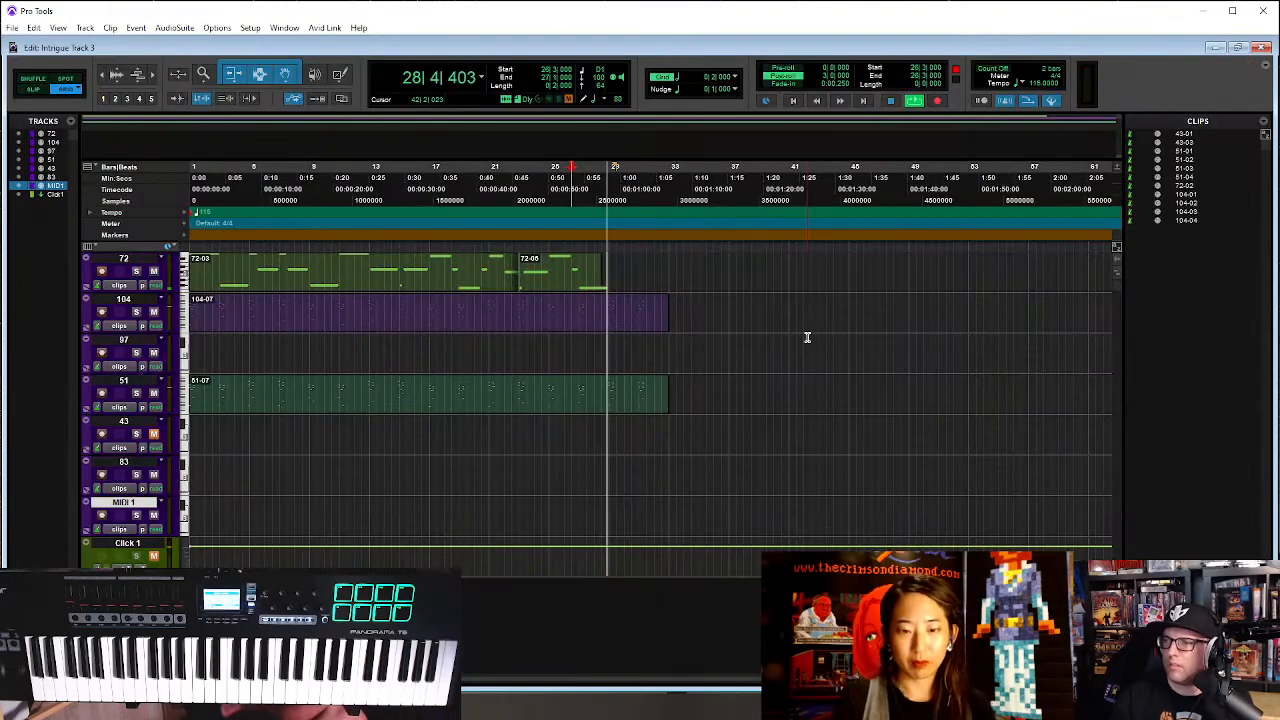
pyautogui.press('space')
# Play the arrangement from bar 29 in short bursts to hear the opening chord on tracks 104 and 51
pyautogui.click(608, 221)
pyautogui.press('space')
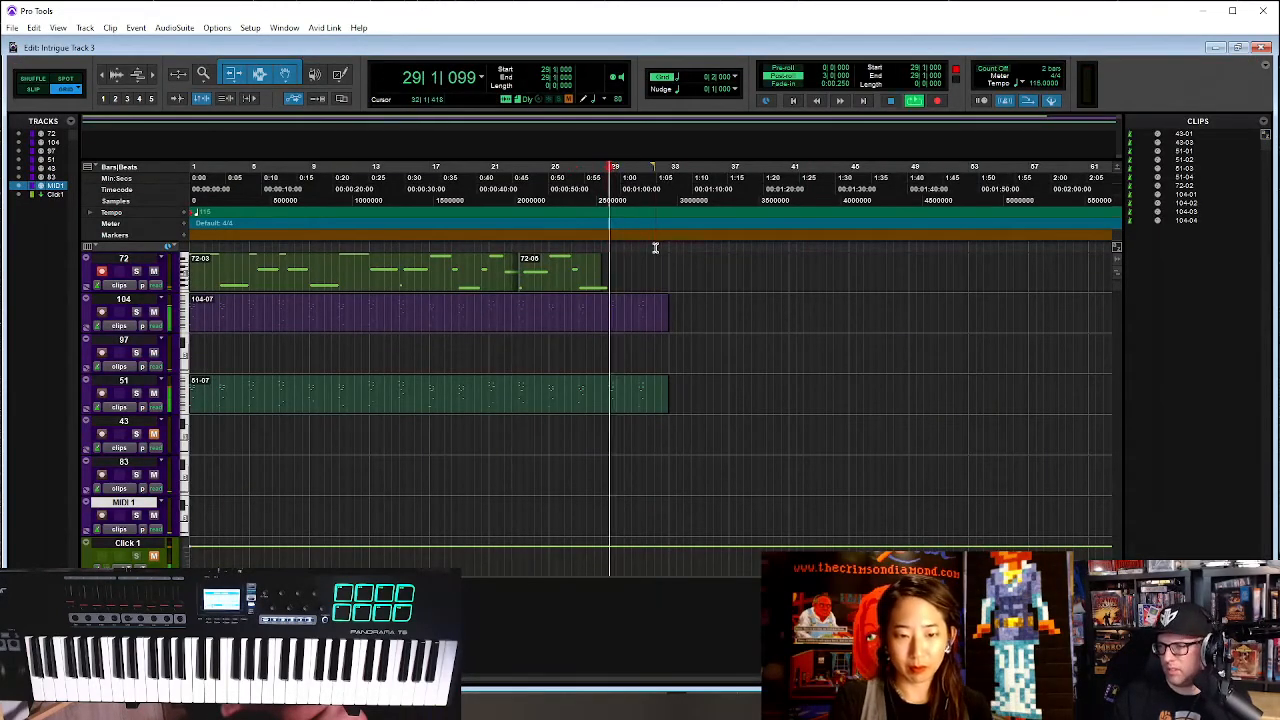
pyautogui.press('space')
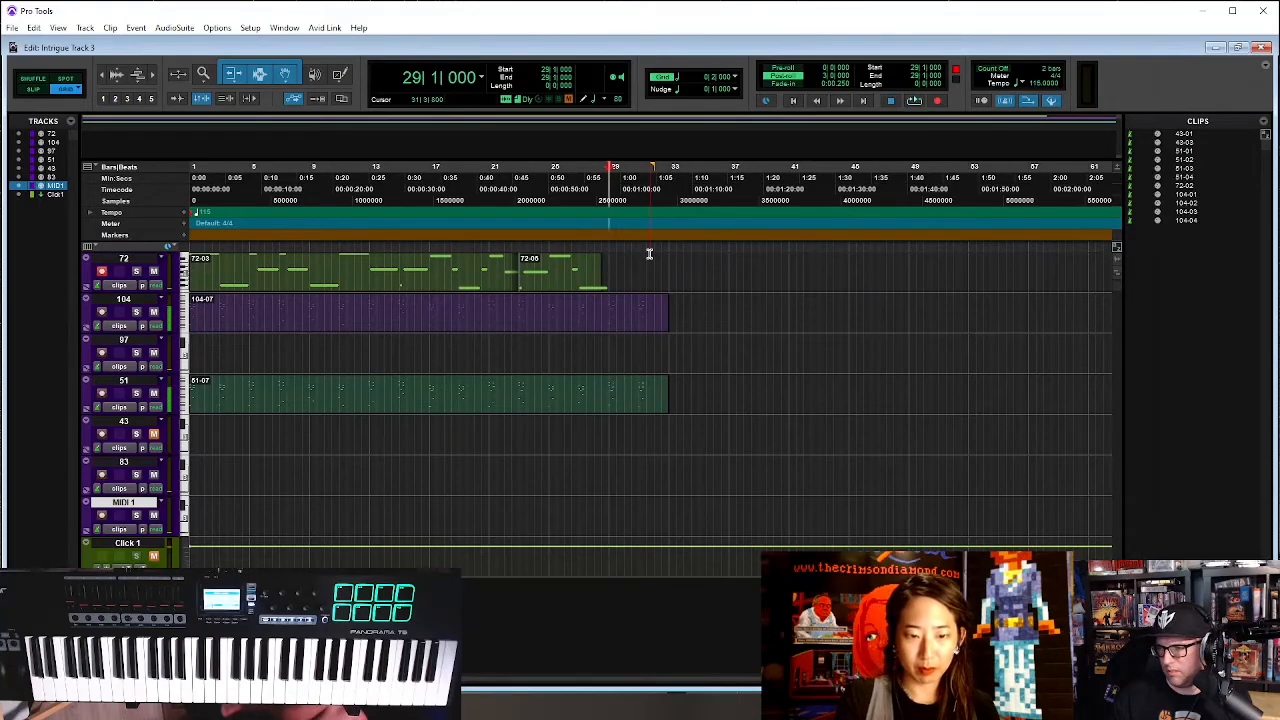
pyautogui.press('space')
pyautogui.hotkey('ctrl', ']')
pyautogui.hotkey('ctrl', ']')
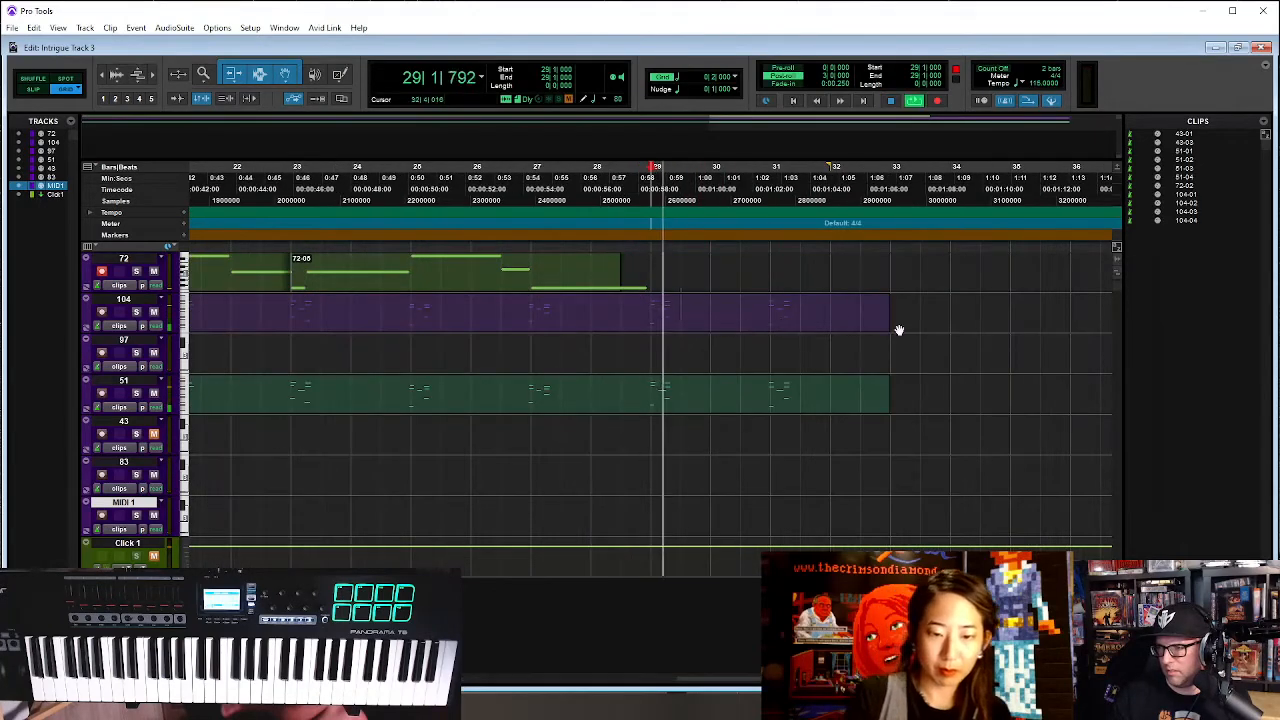
pyautogui.hotkey('ctrl', ']')
pyautogui.hotkey('ctrl', ']')
pyautogui.hotkey('ctrl', ']')
pyautogui.press('space')
pyautogui.press('space')
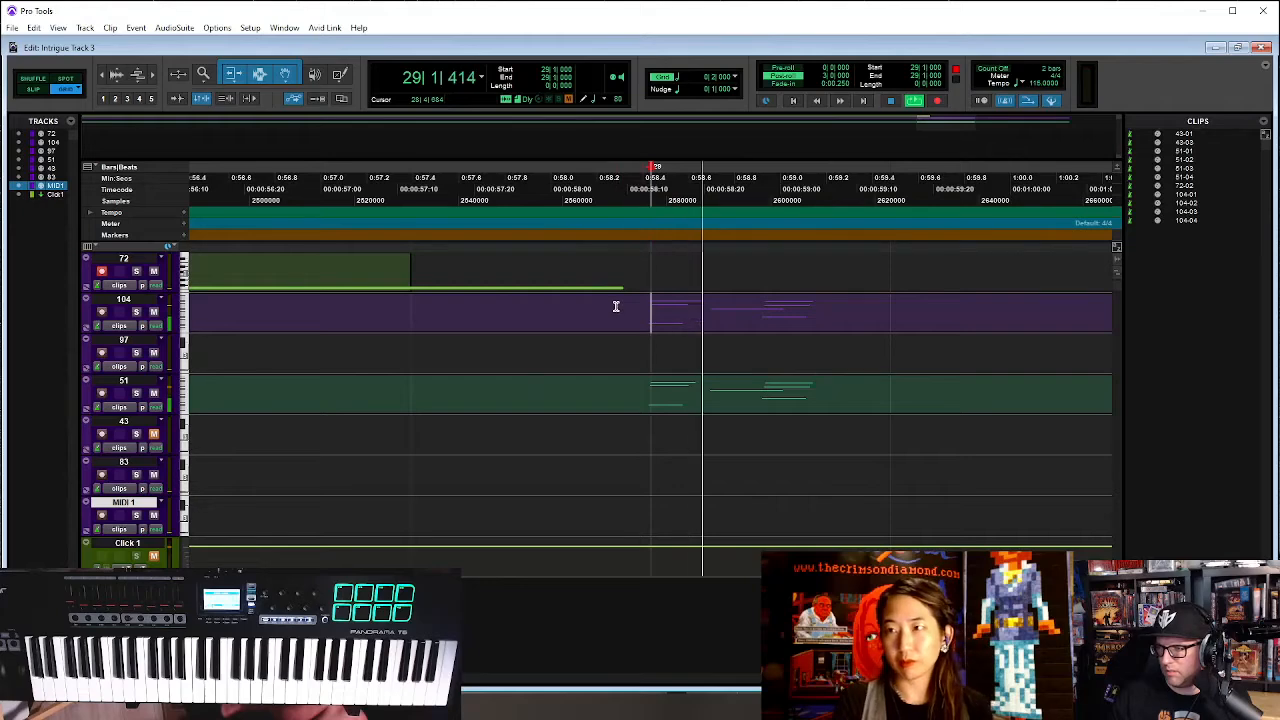
pyautogui.press('space')
pyautogui.press('space')
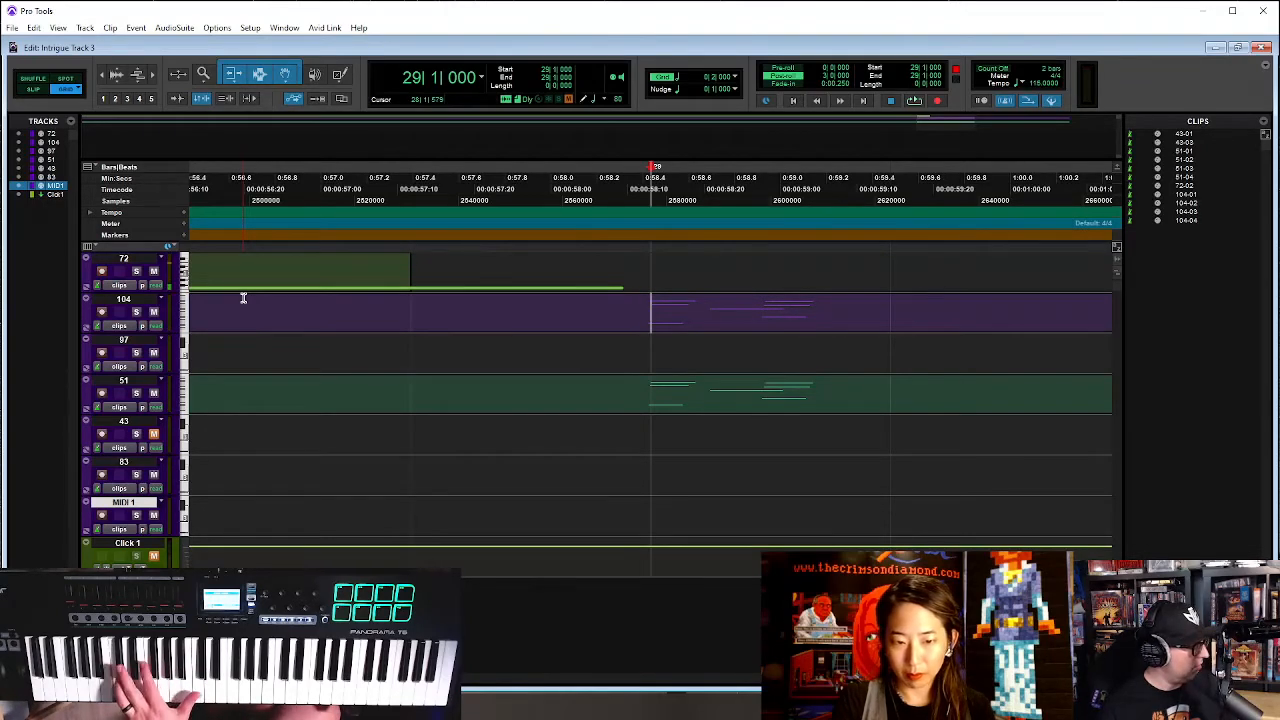
# Replay from bar 29 while trying out a continuation of the track 72 part on the keyboard
pyautogui.press('space')
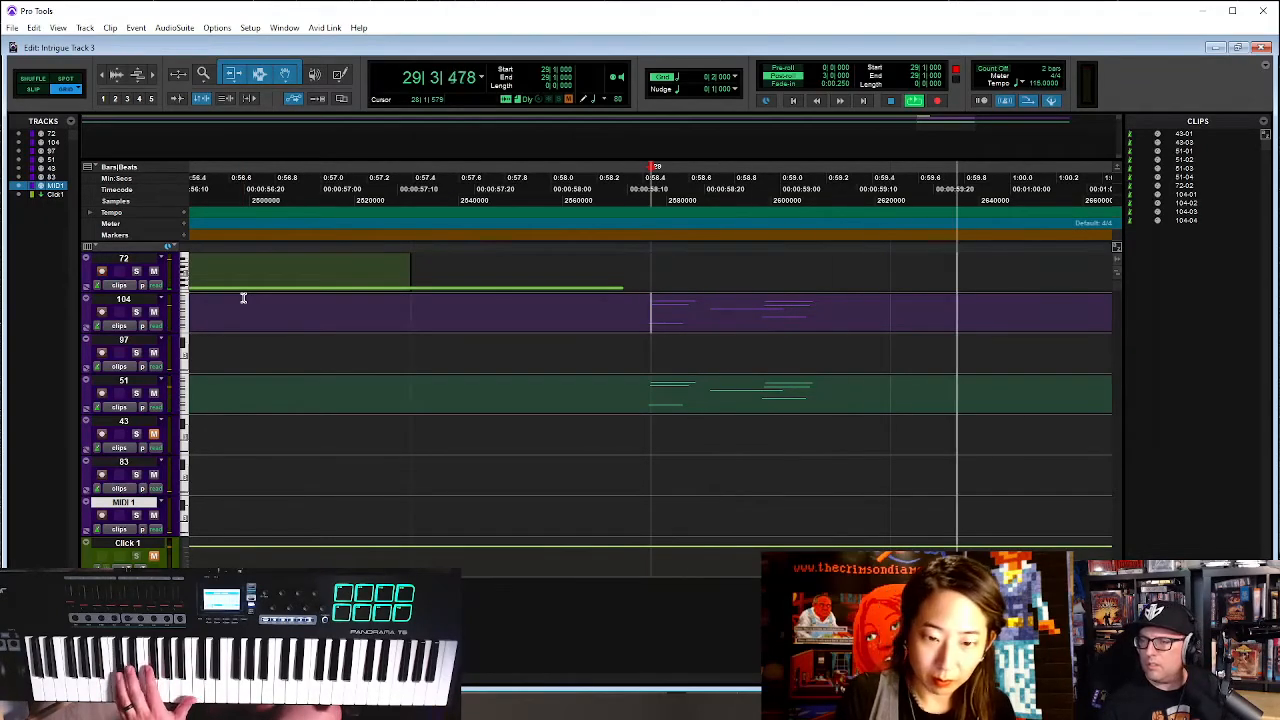
pyautogui.press('space')
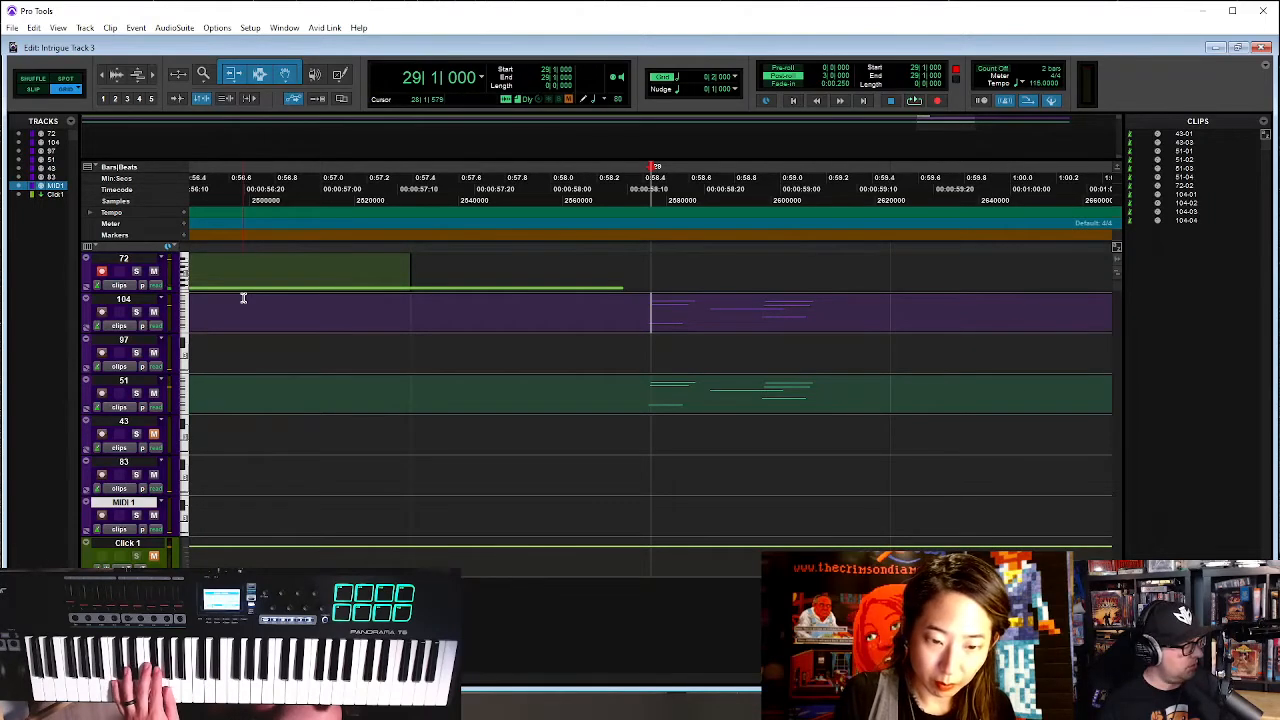
pyautogui.press('space')
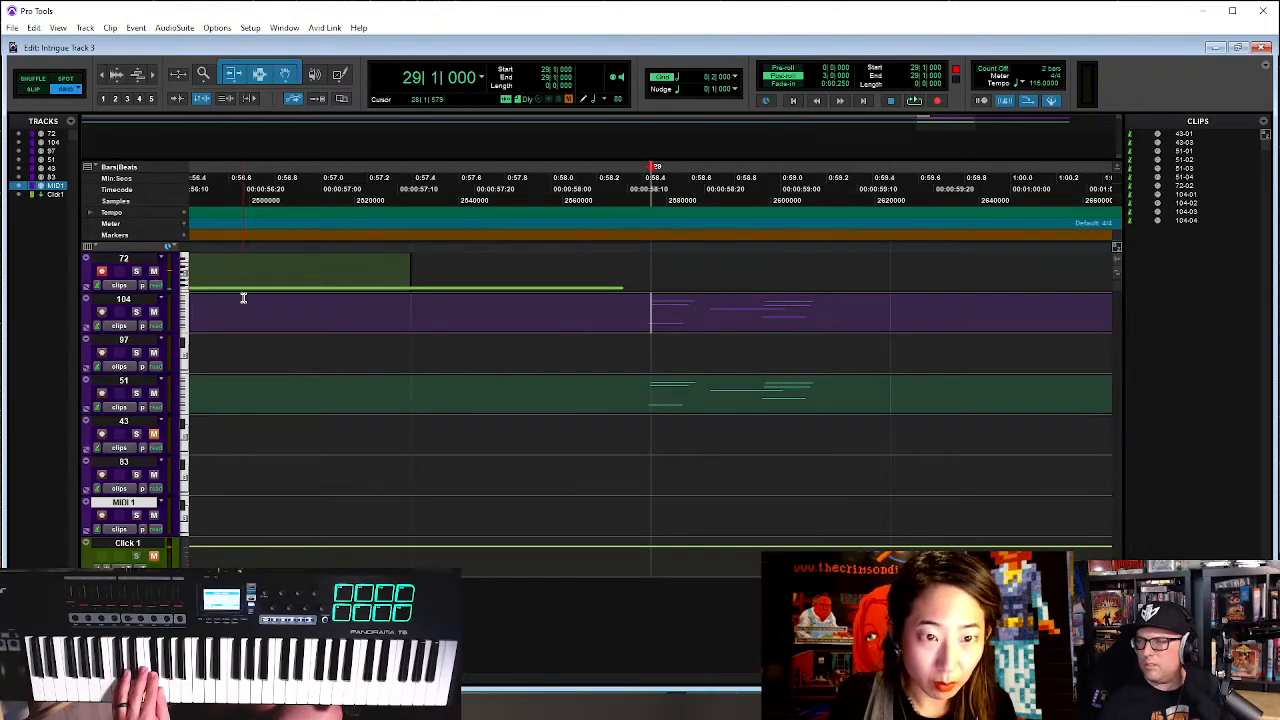
pyautogui.press('space')
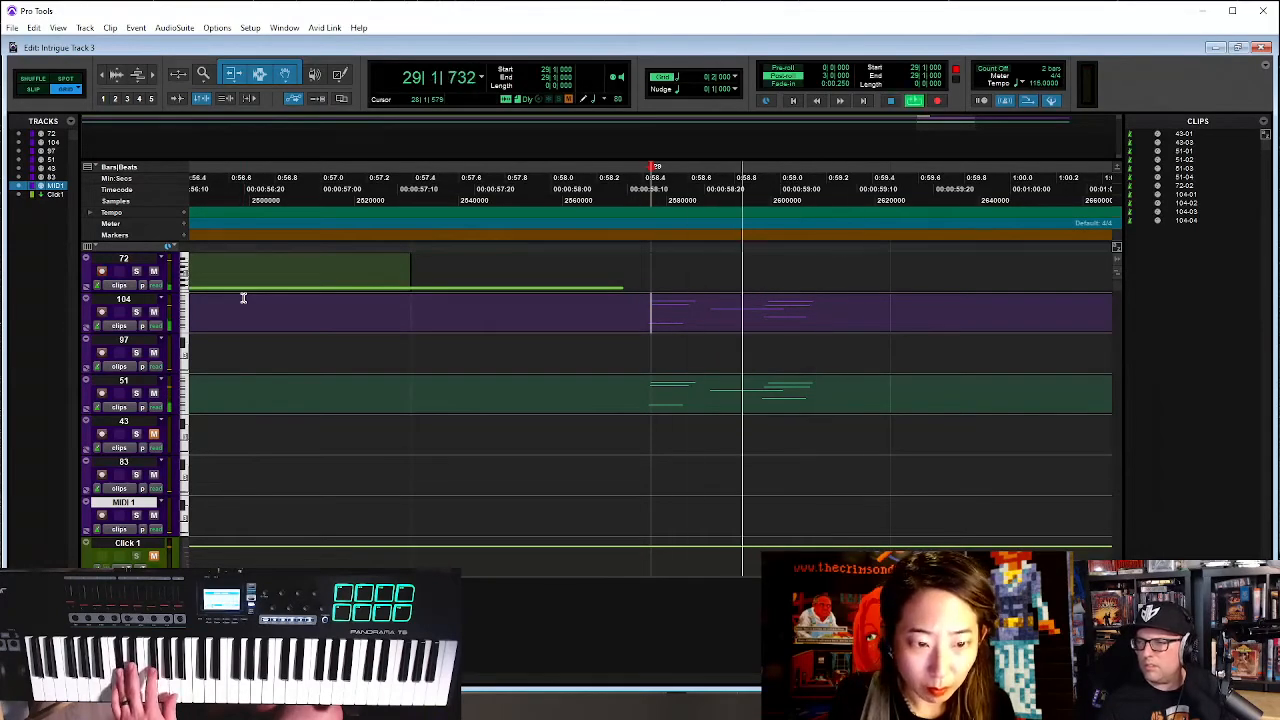
pyautogui.press('space')
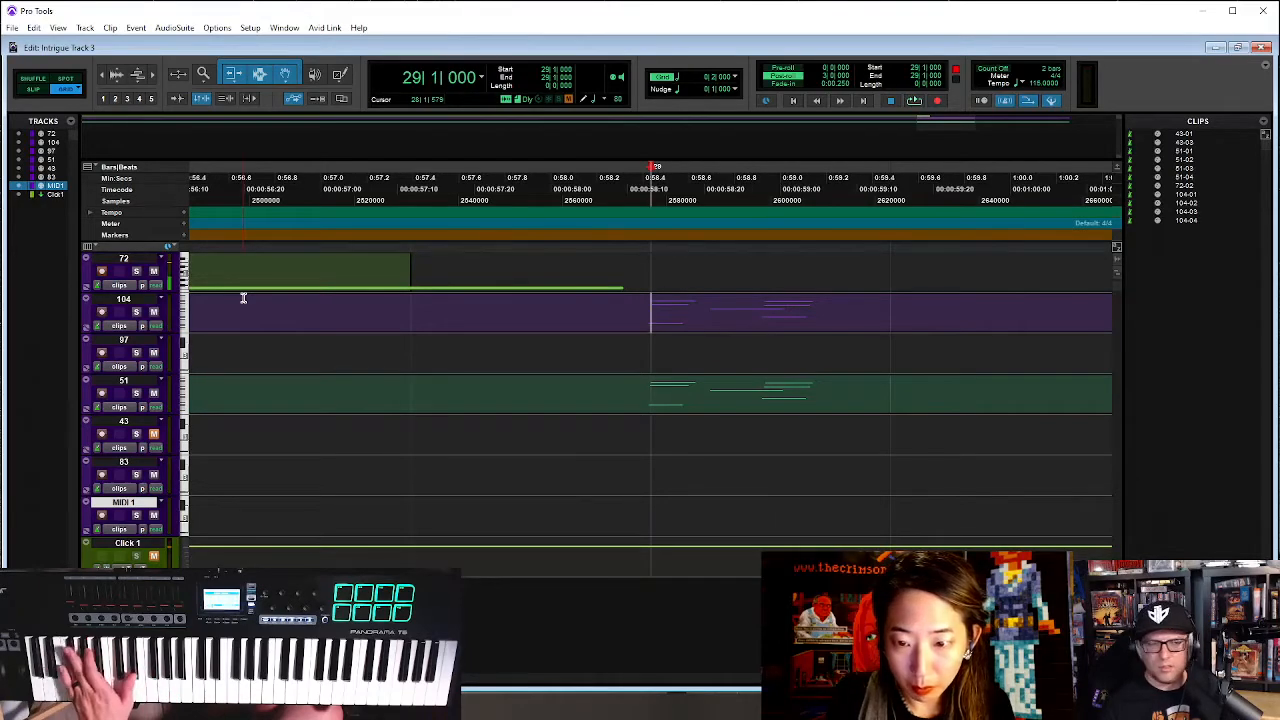
pyautogui.press('space')
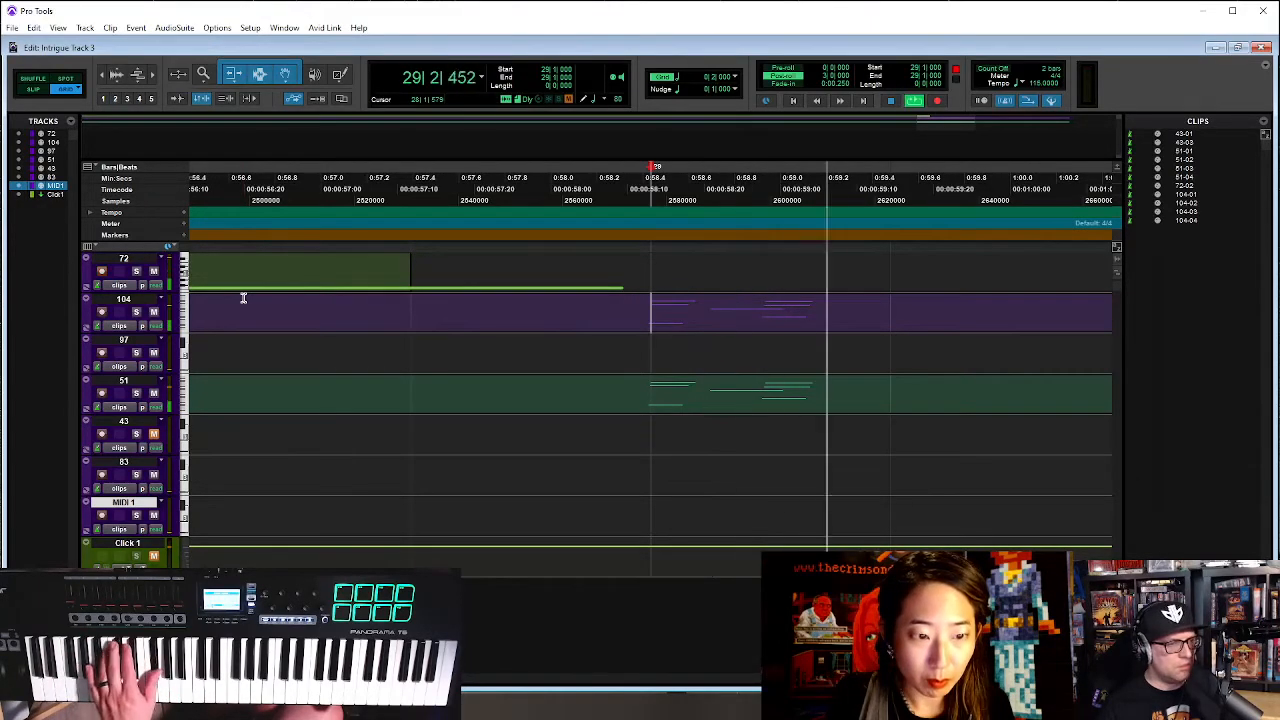
pyautogui.press('space')
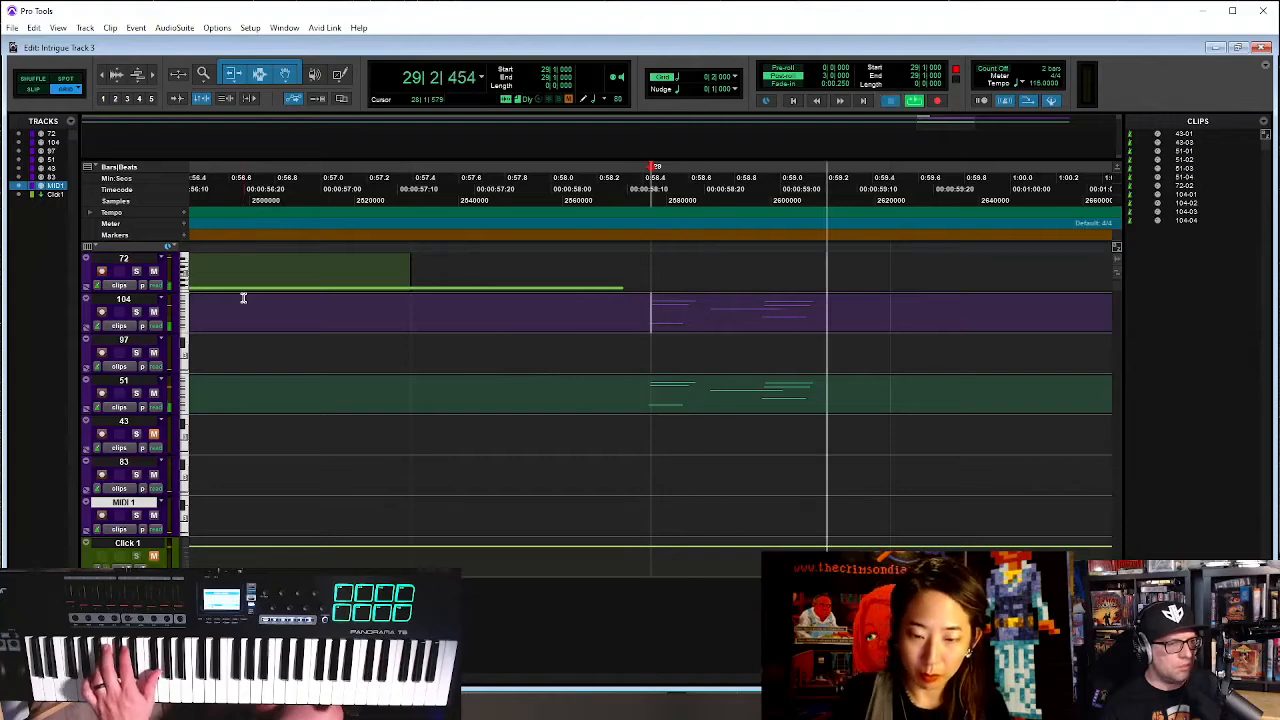
pyautogui.press('space')
pyautogui.press('space')
pyautogui.press('space')
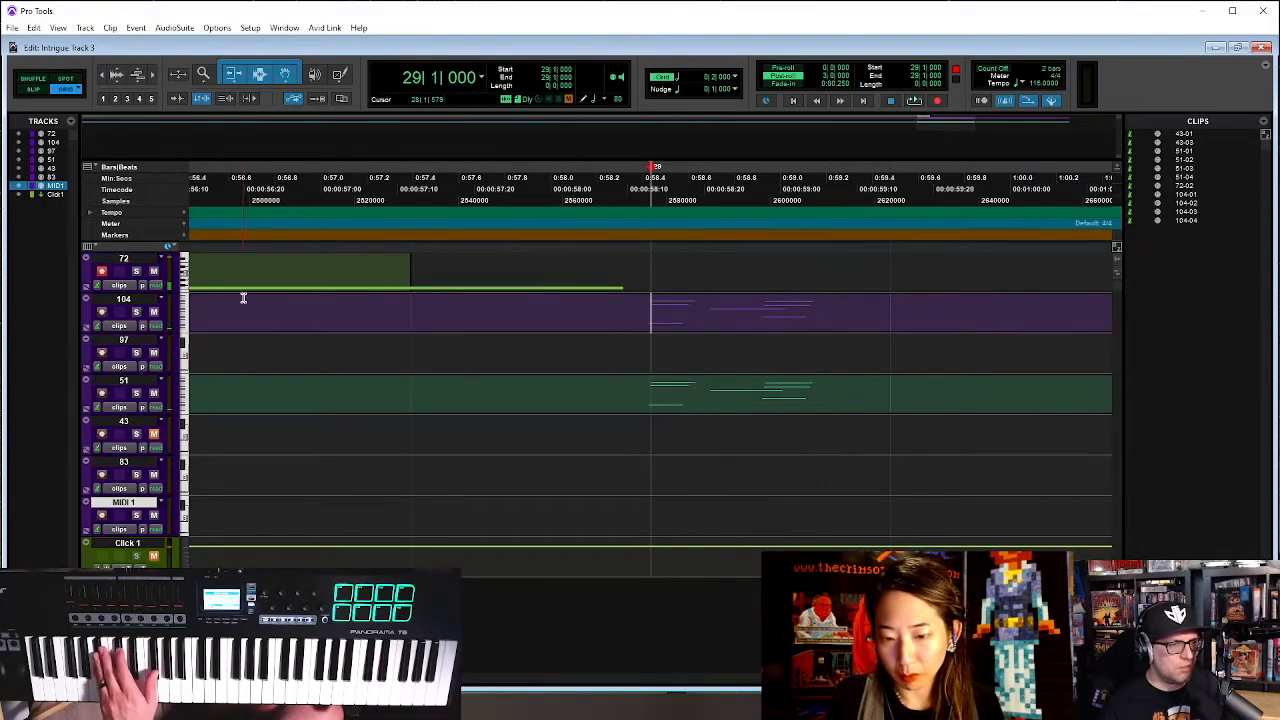
pyautogui.press('space')
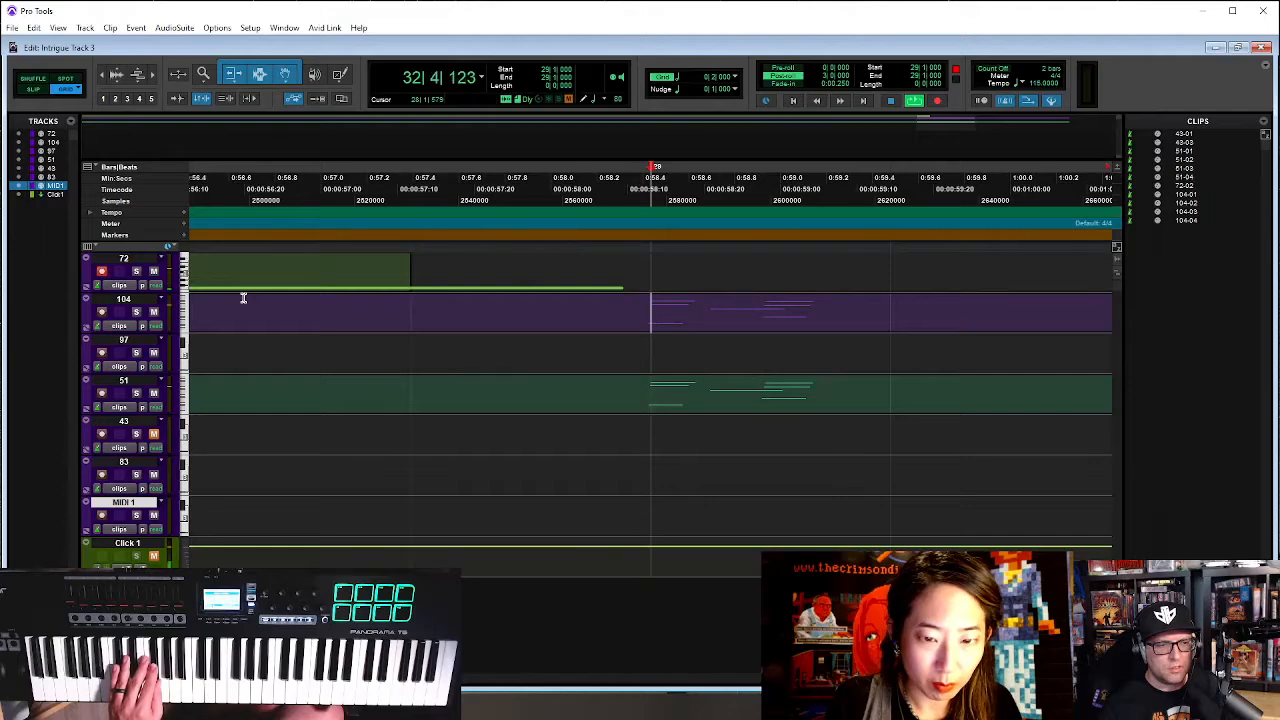
# Listen to the transition into bar 29 by playing the arrangement from bar 28
pyautogui.press('r')
pyautogui.press('r')
pyautogui.press('r')
pyautogui.press('r')
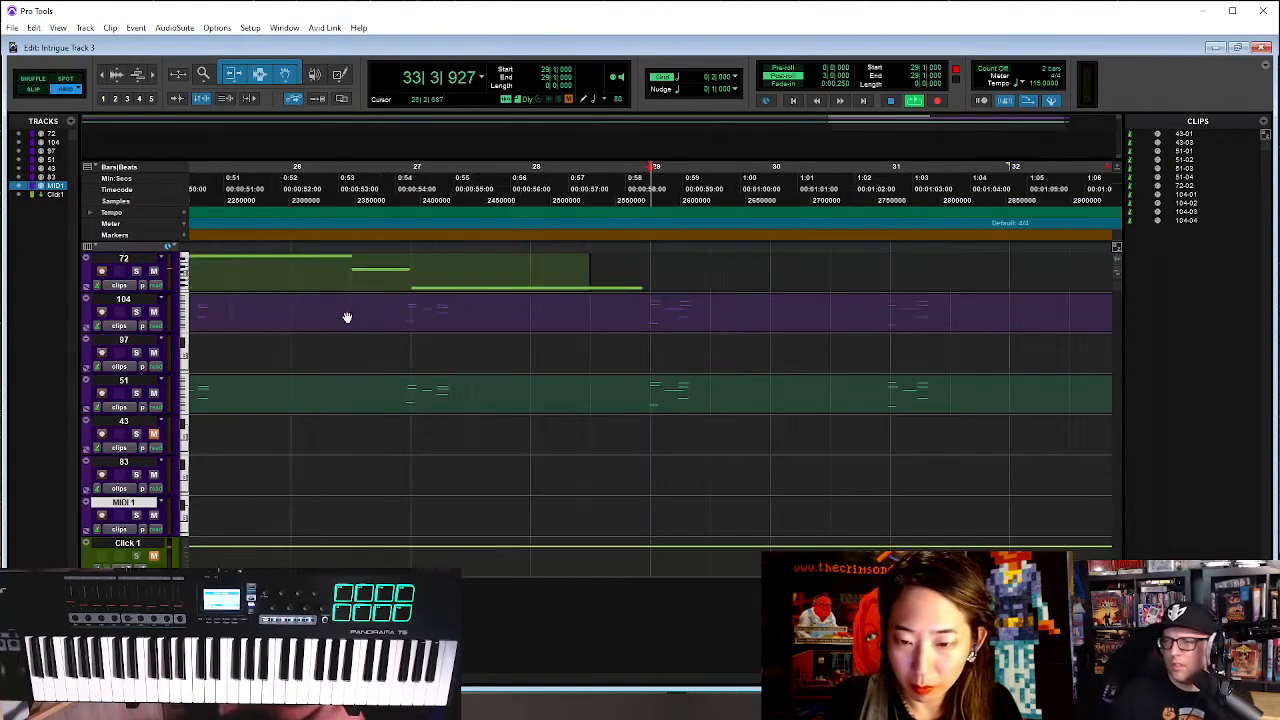
pyautogui.click(622, 195)
pyautogui.press('space')
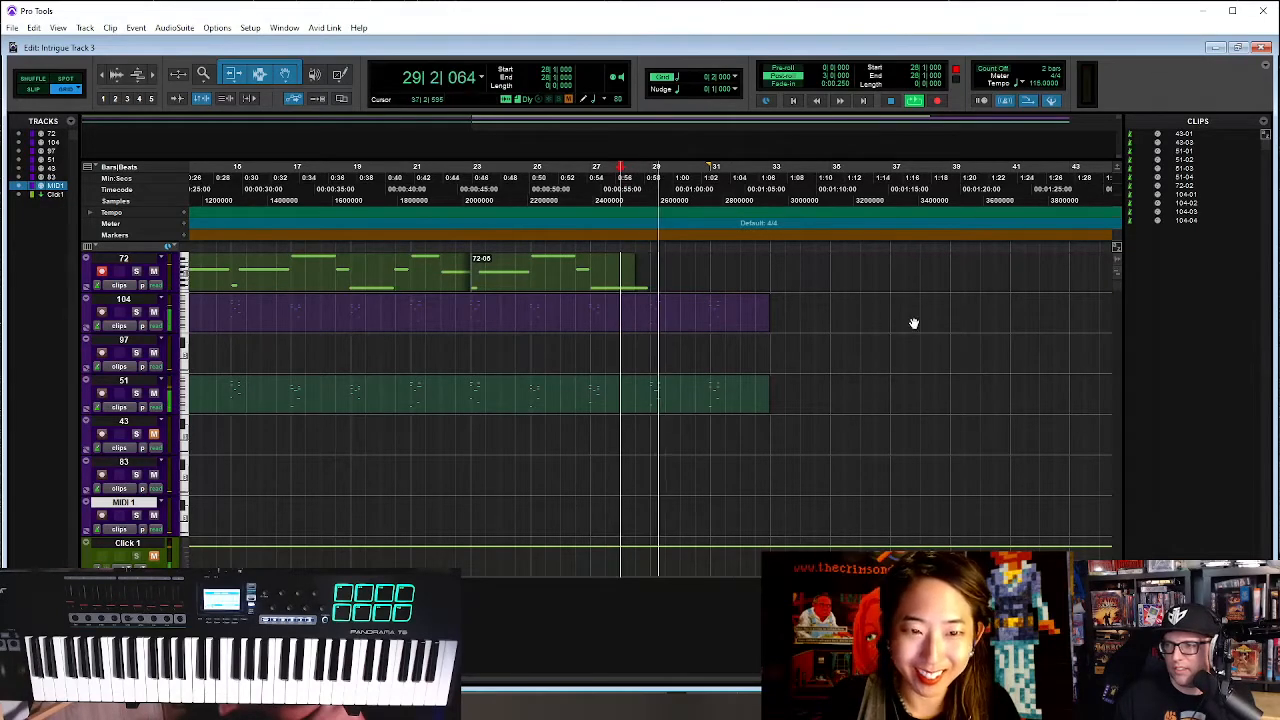
# Recheck the first chord of bar 29 on tracks 104 and 51 with very short playbacks from that bar
pyautogui.press('t')
pyautogui.press('space')
pyautogui.press('space')
pyautogui.press('space')
pyautogui.press('space')
pyautogui.press('space')
pyautogui.press('space')
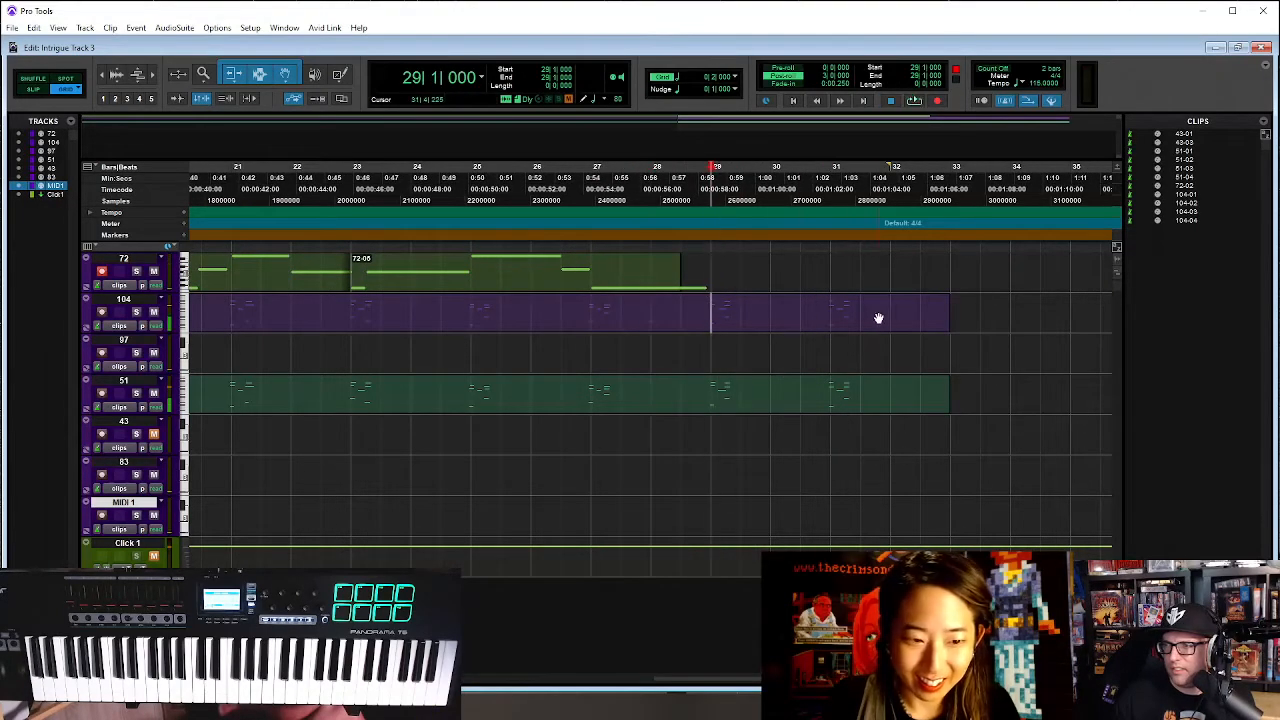
pyautogui.press('t')
pyautogui.press('t')
pyautogui.press('space')
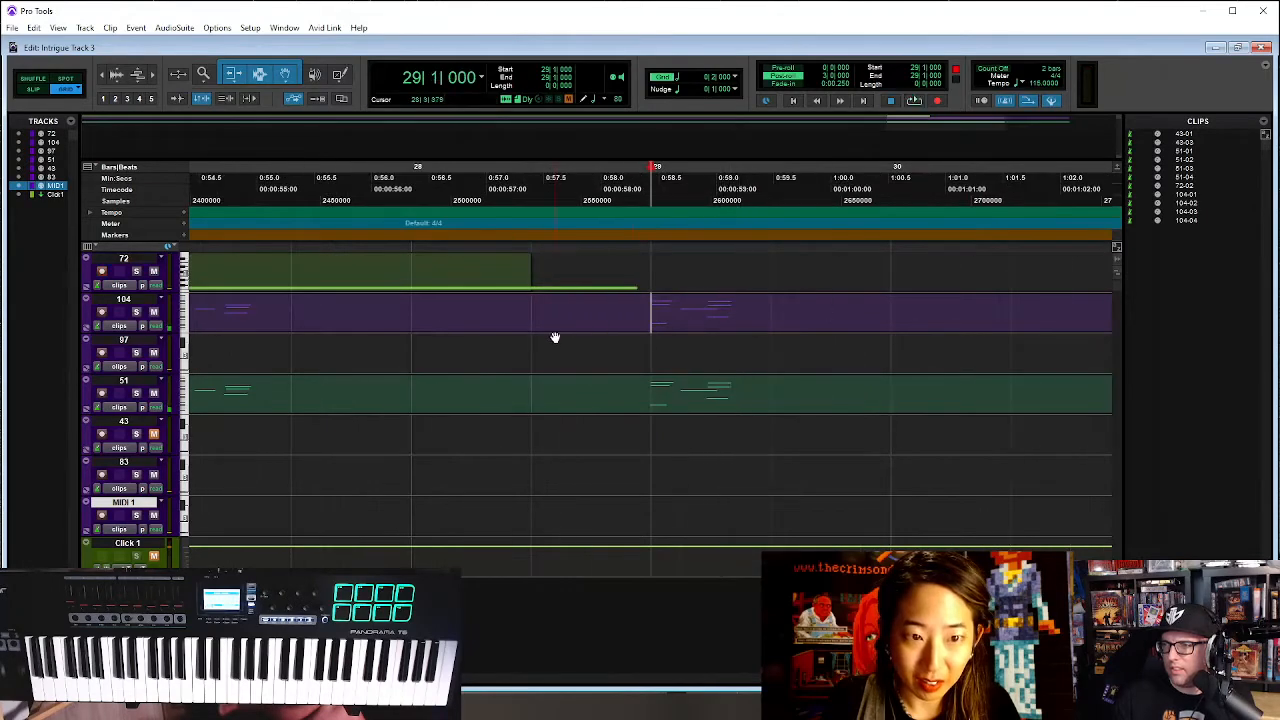
# Open the track 104 clip in the MIDI Editor and select the notes of the first chord in bar 29 to identify their pitches
pyautogui.doubleClick(678, 329)
pyautogui.press('r')
pyautogui.press('r')
pyautogui.press('r')
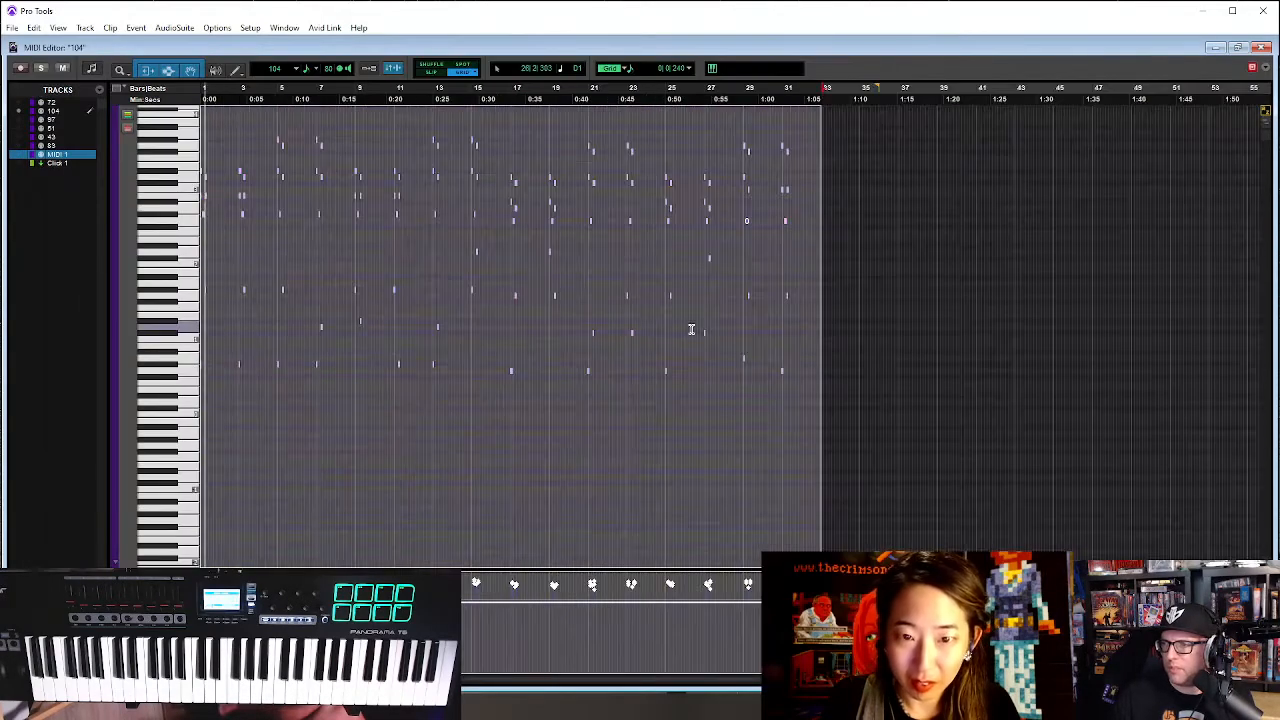
pyautogui.press('t')
pyautogui.press('t')
pyautogui.press('t')
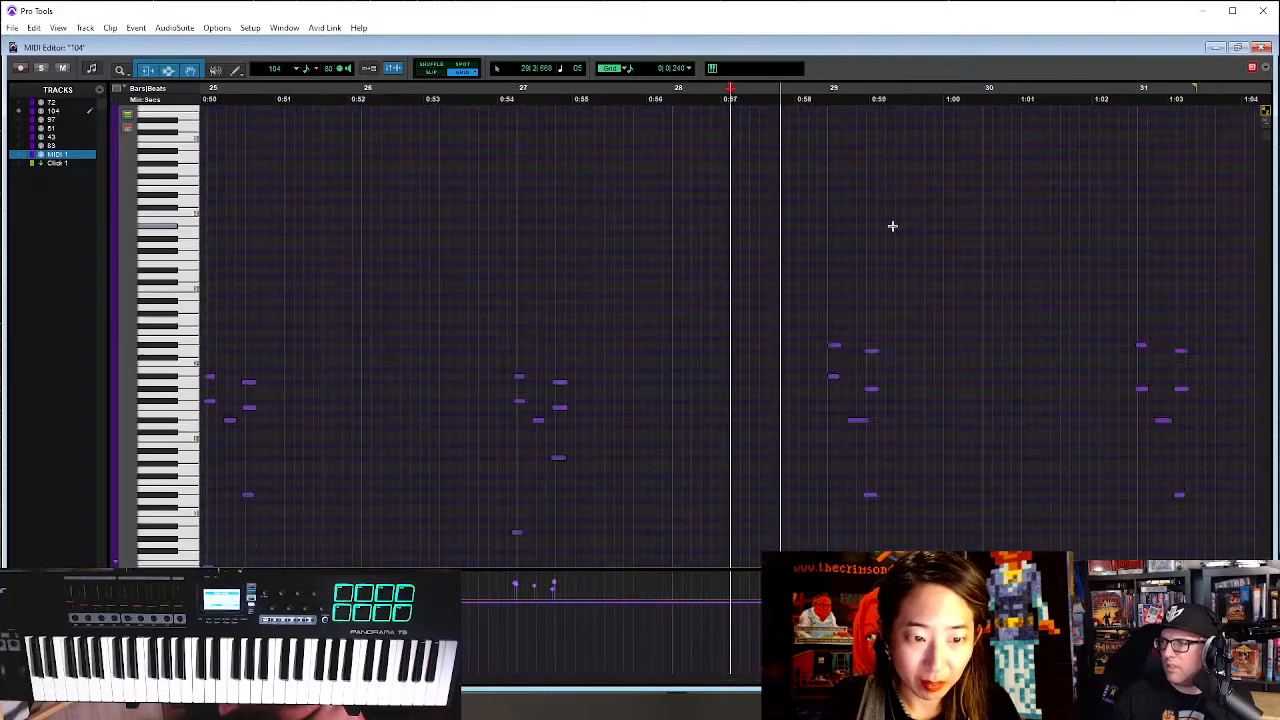
pyautogui.click(827, 190)
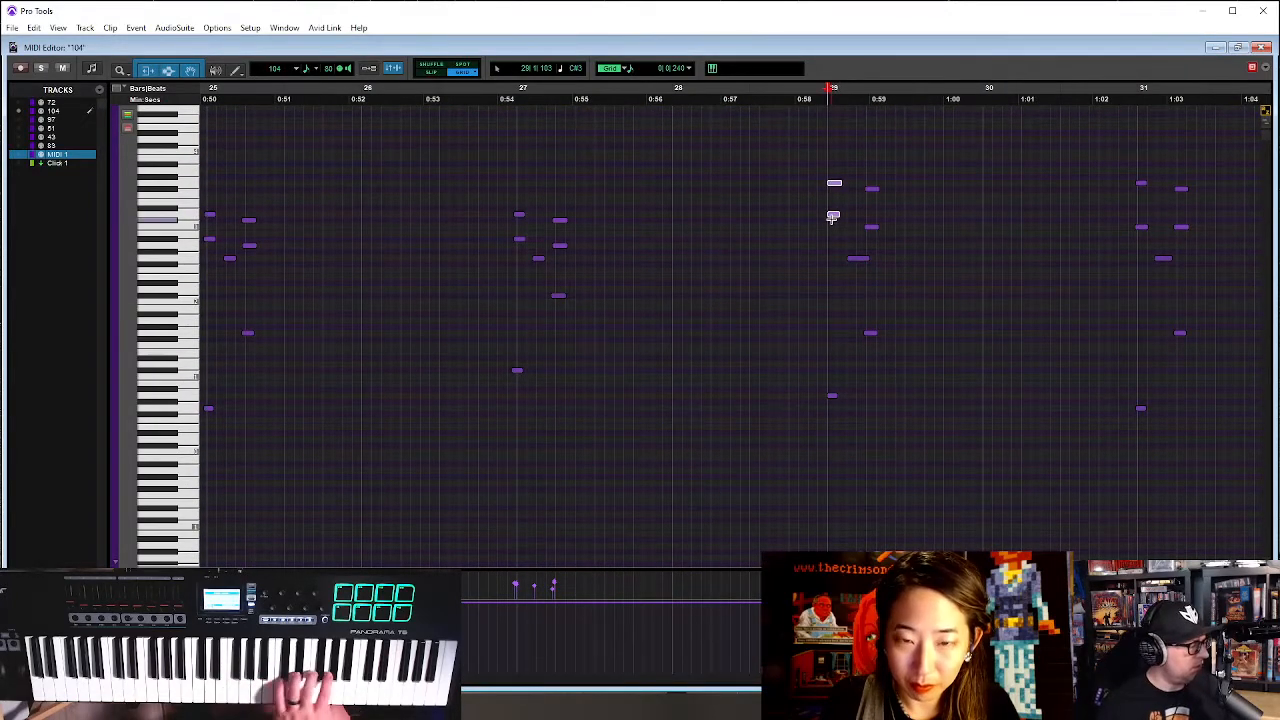
pyautogui.moveTo(836, 192); pyautogui.dragTo(828, 418)
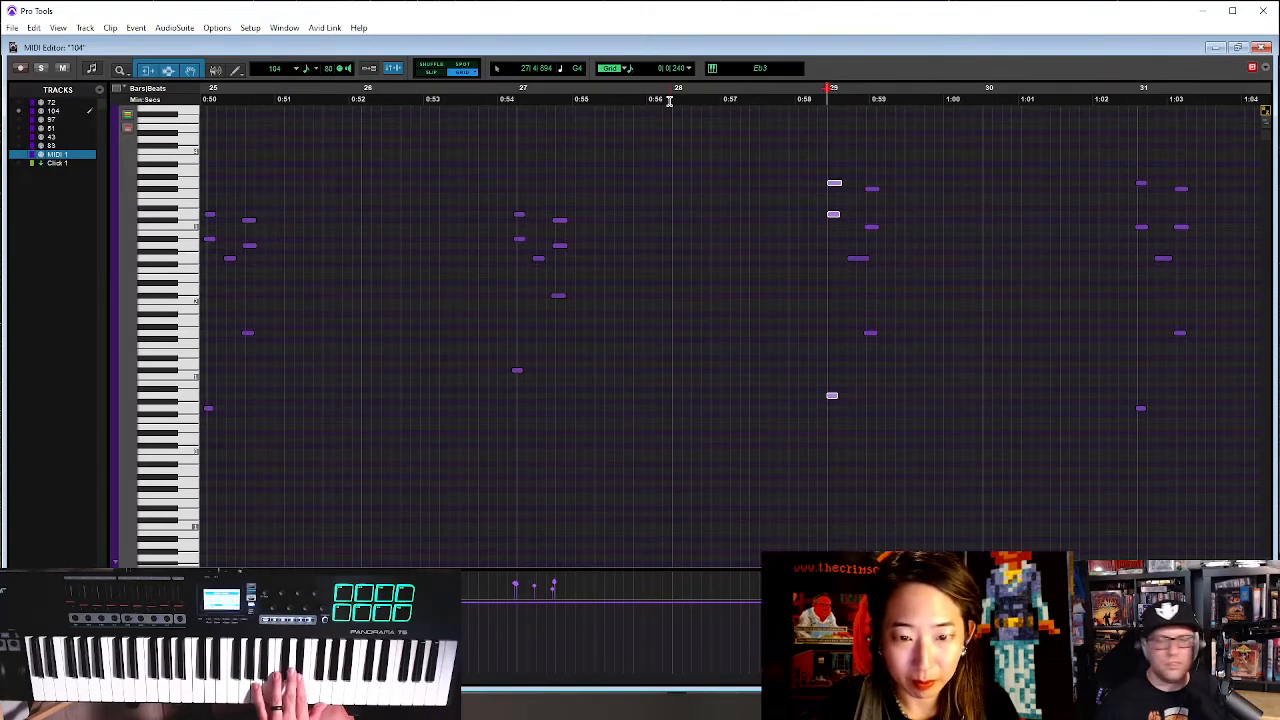
# Play track 104's chords from just before bar 29 in short bursts and check the low note of that bar's second chord
pyautogui.click(819, 145)
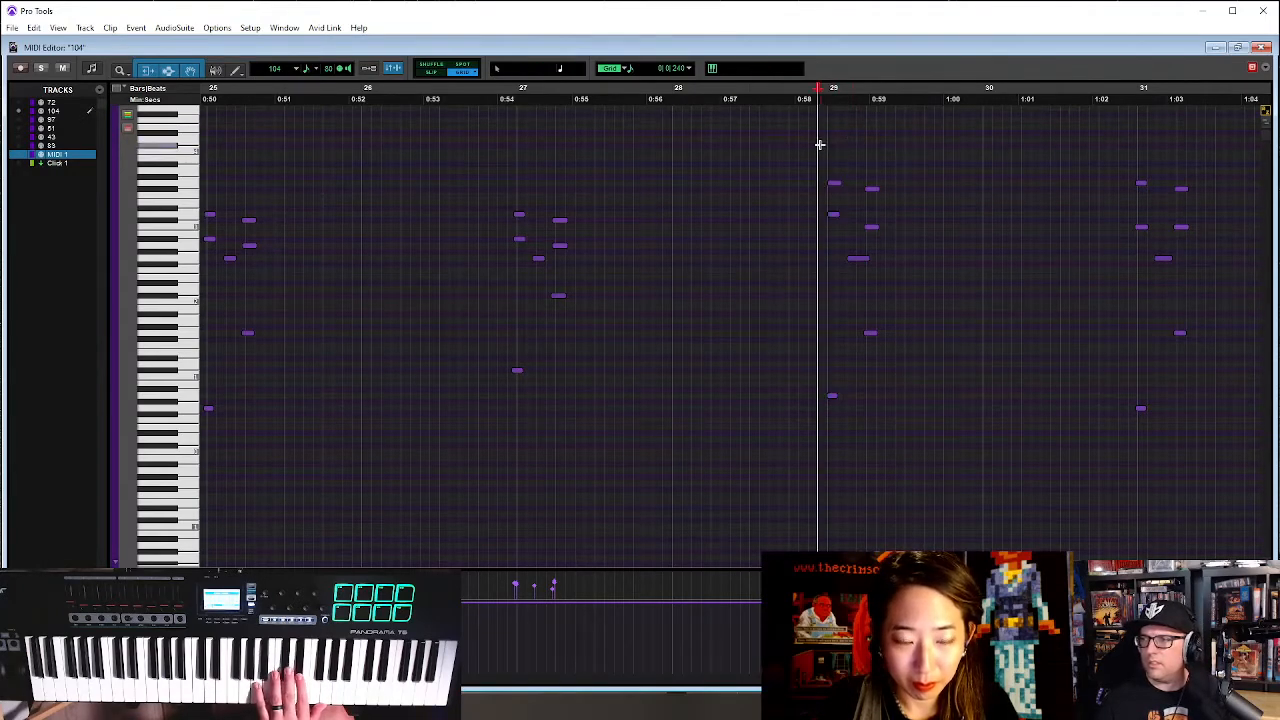
pyautogui.press('space')
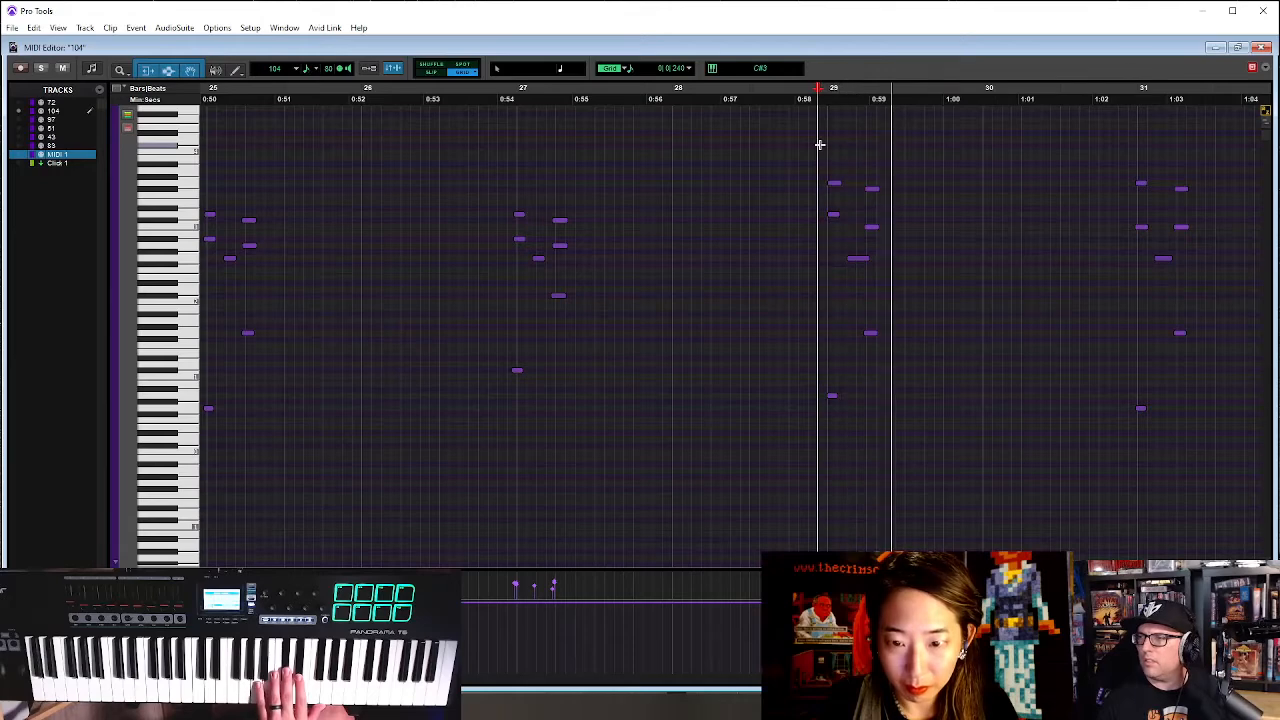
pyautogui.press('space')
pyautogui.press('space')
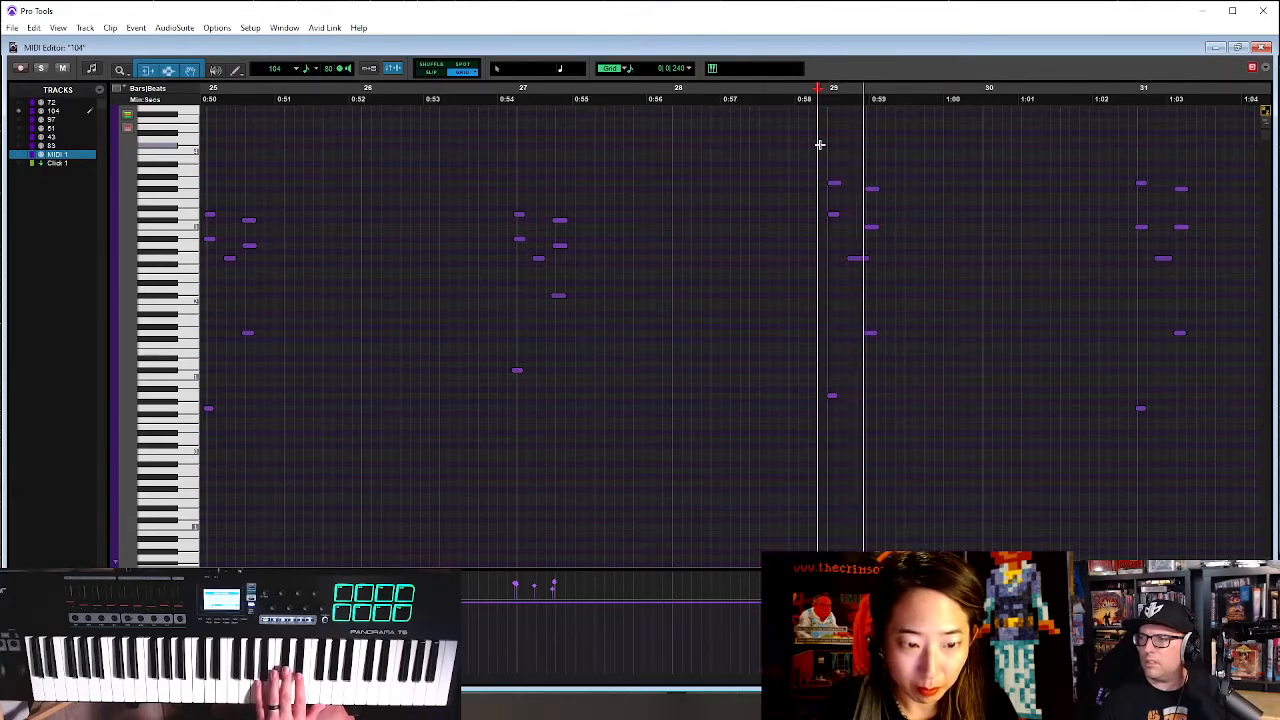
pyautogui.press('space')
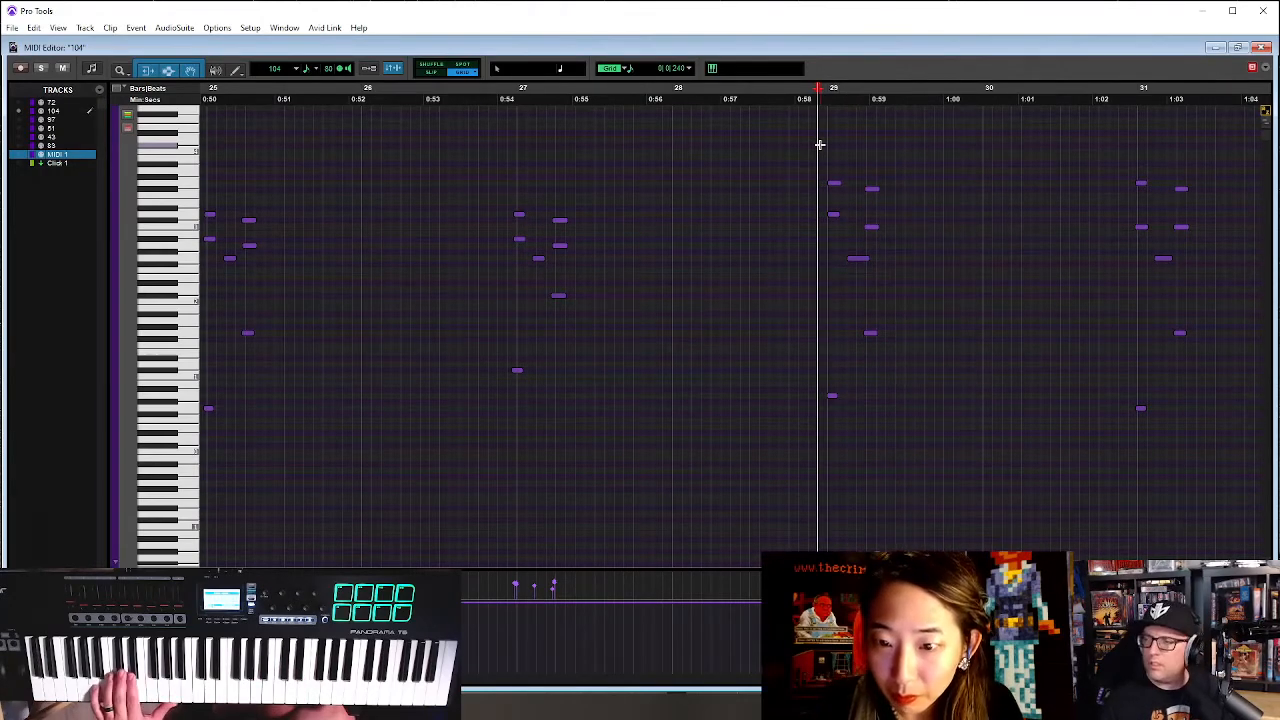
pyautogui.press('space')
pyautogui.press('space')
pyautogui.press('space')
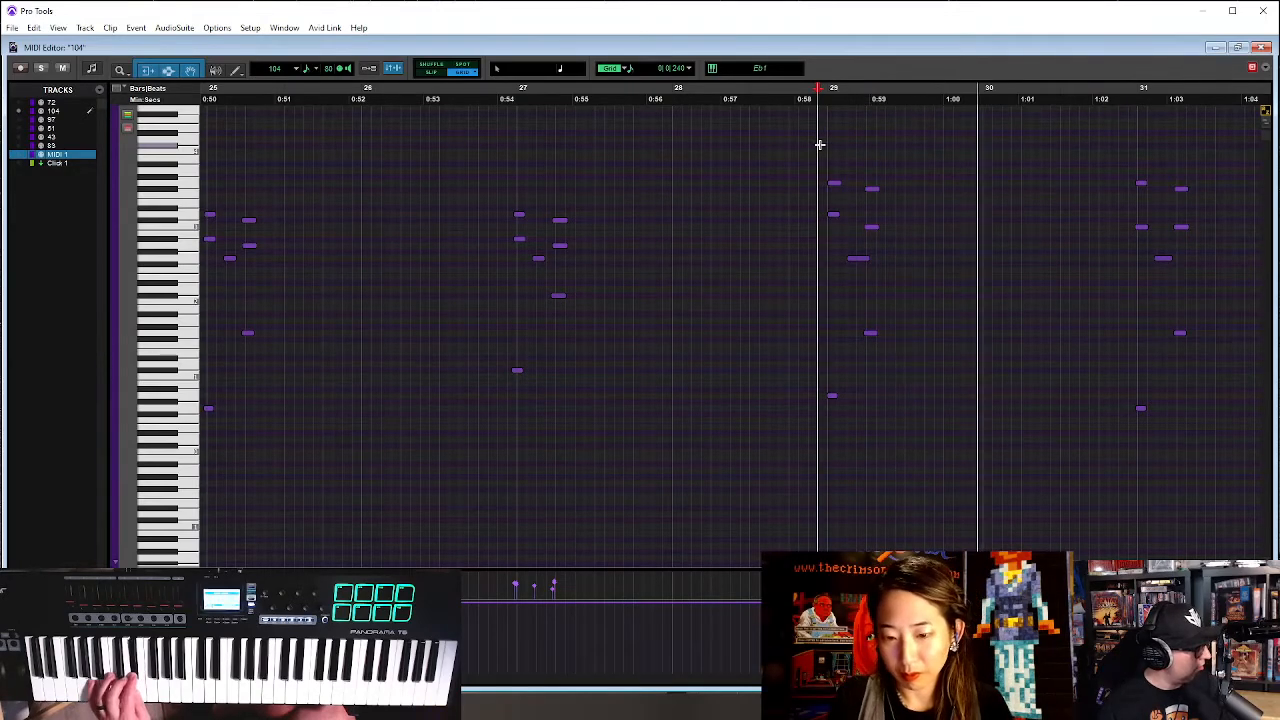
pyautogui.press('space')
pyautogui.press('space')
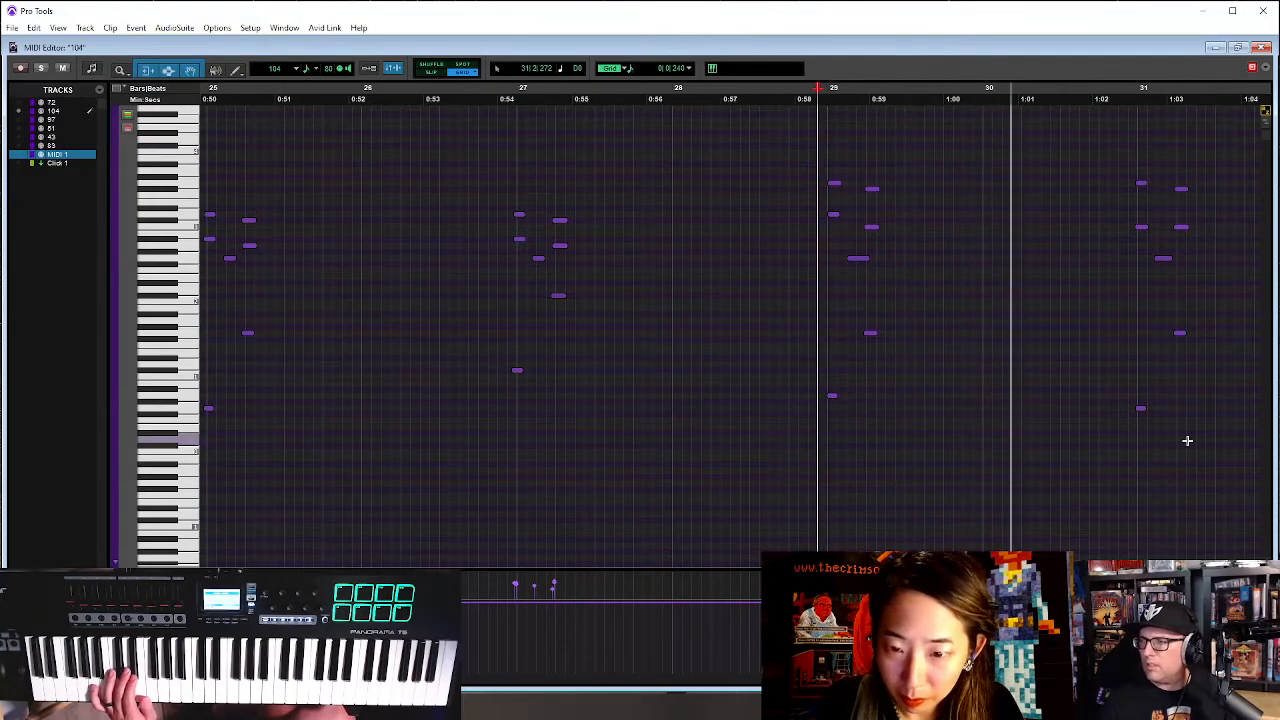
pyautogui.press('space')
pyautogui.click(897, 319)
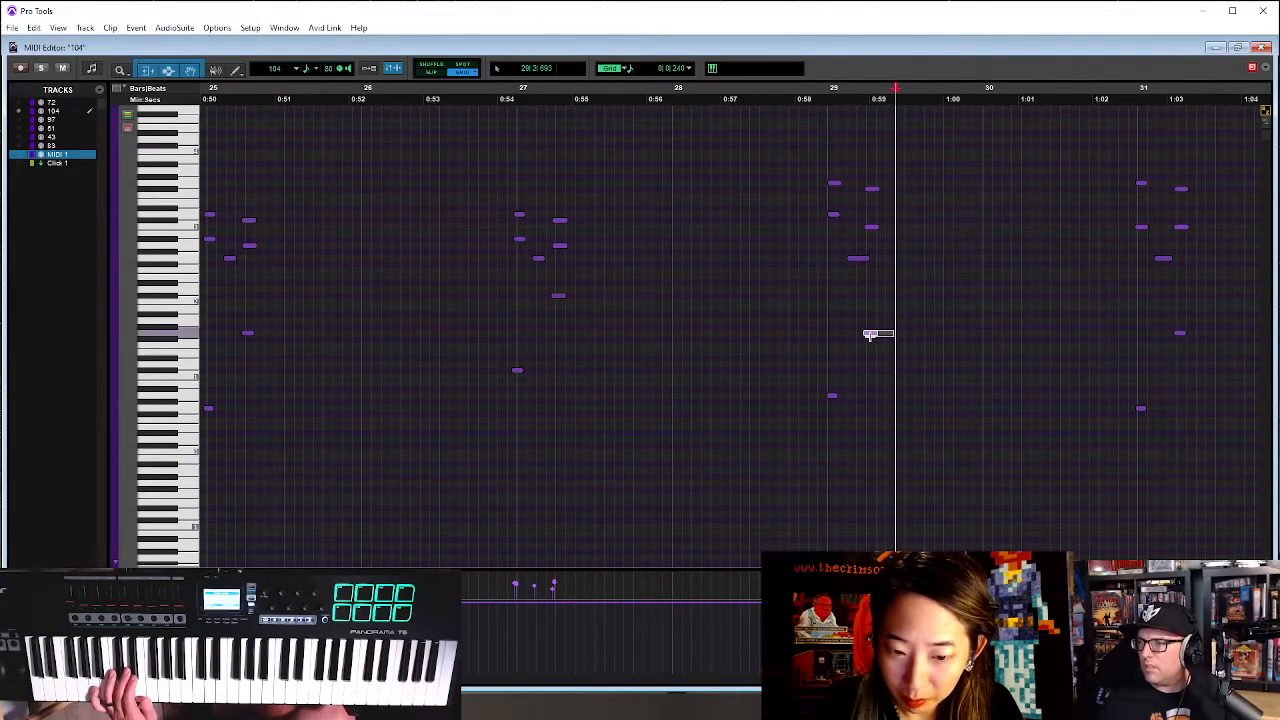
pyautogui.moveTo(870, 336); pyautogui.dragTo(870, 336)
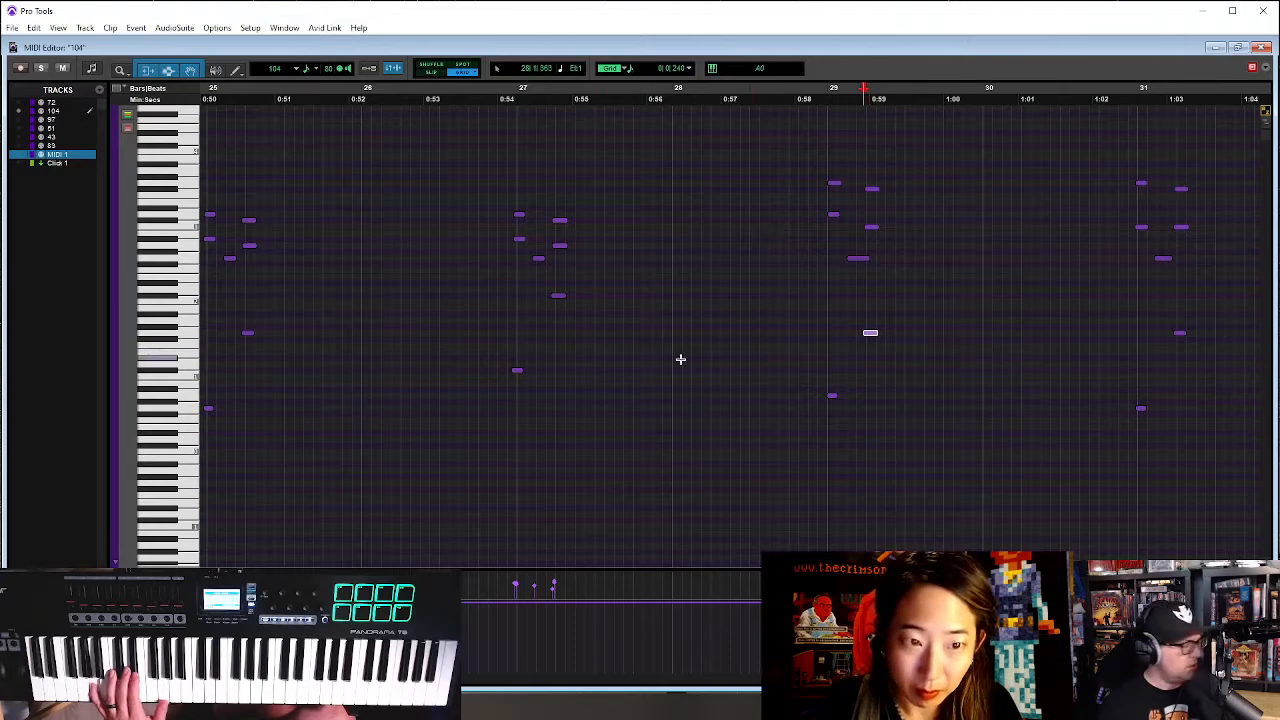
# Play track 104 from just before bar 29 and compare it with the opening by playing from the start of the session
pyautogui.press('space')
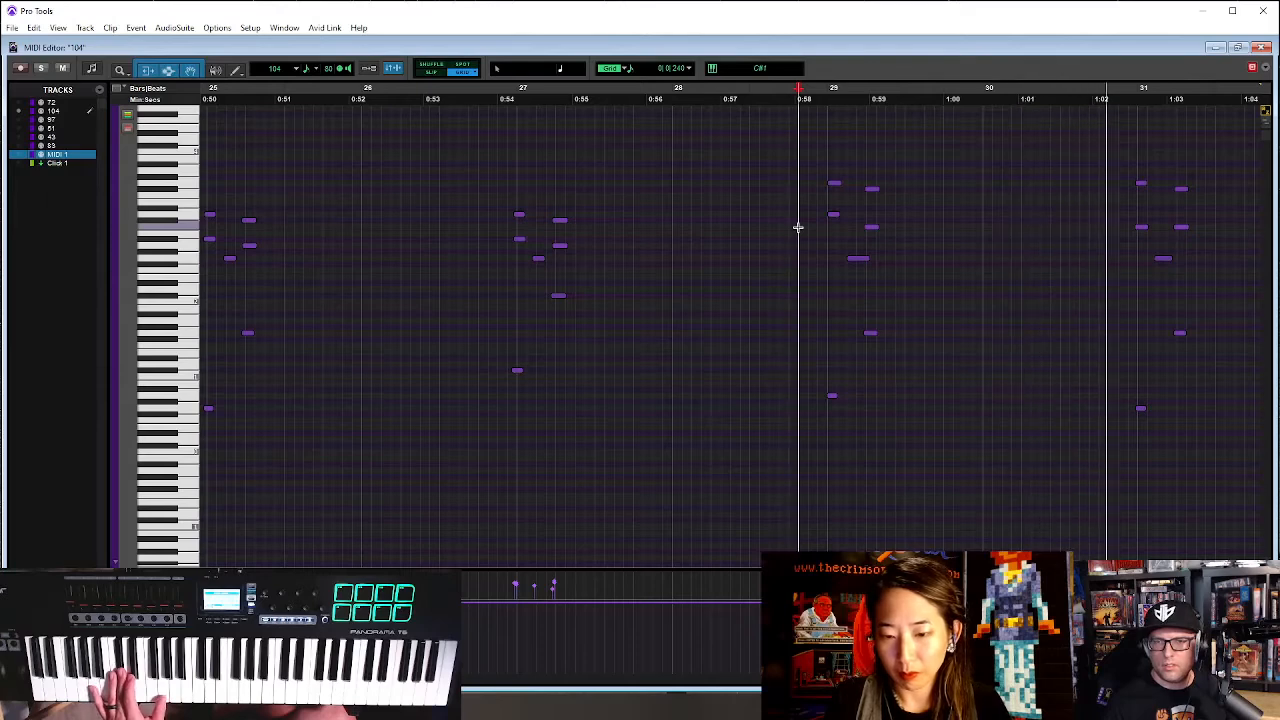
pyautogui.press('space')
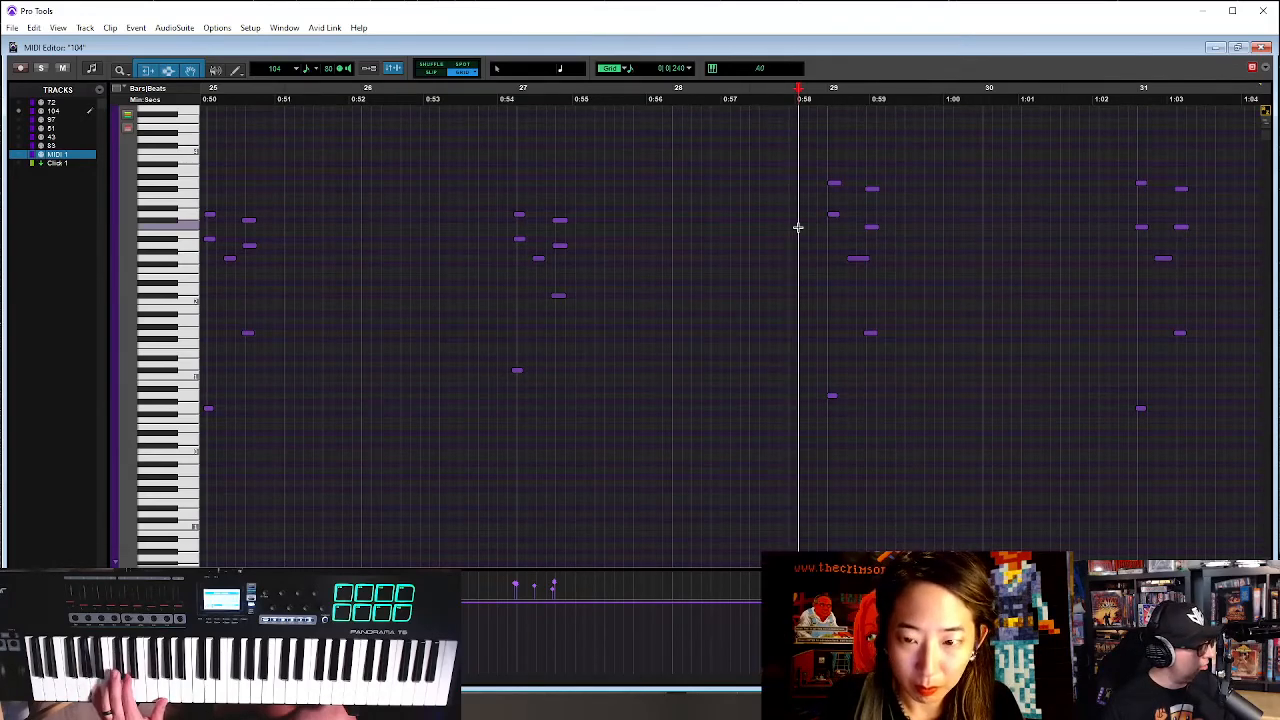
pyautogui.press('Return')
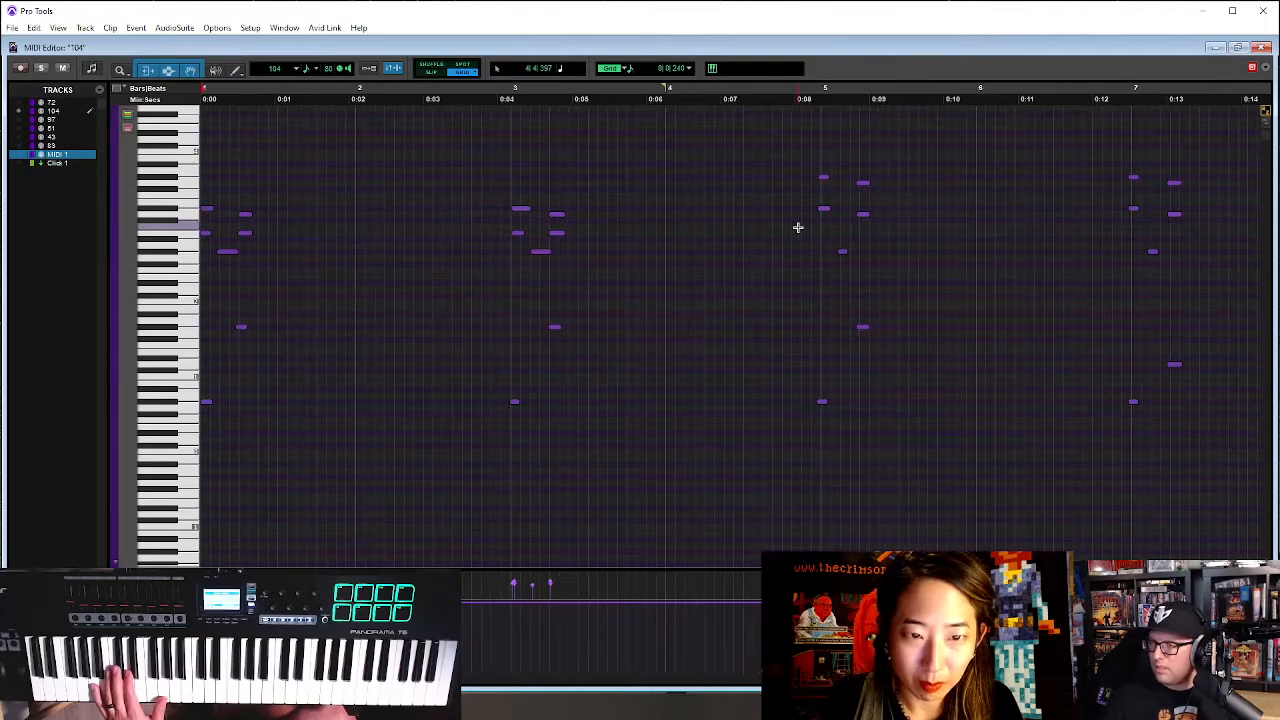
pyautogui.press('space')
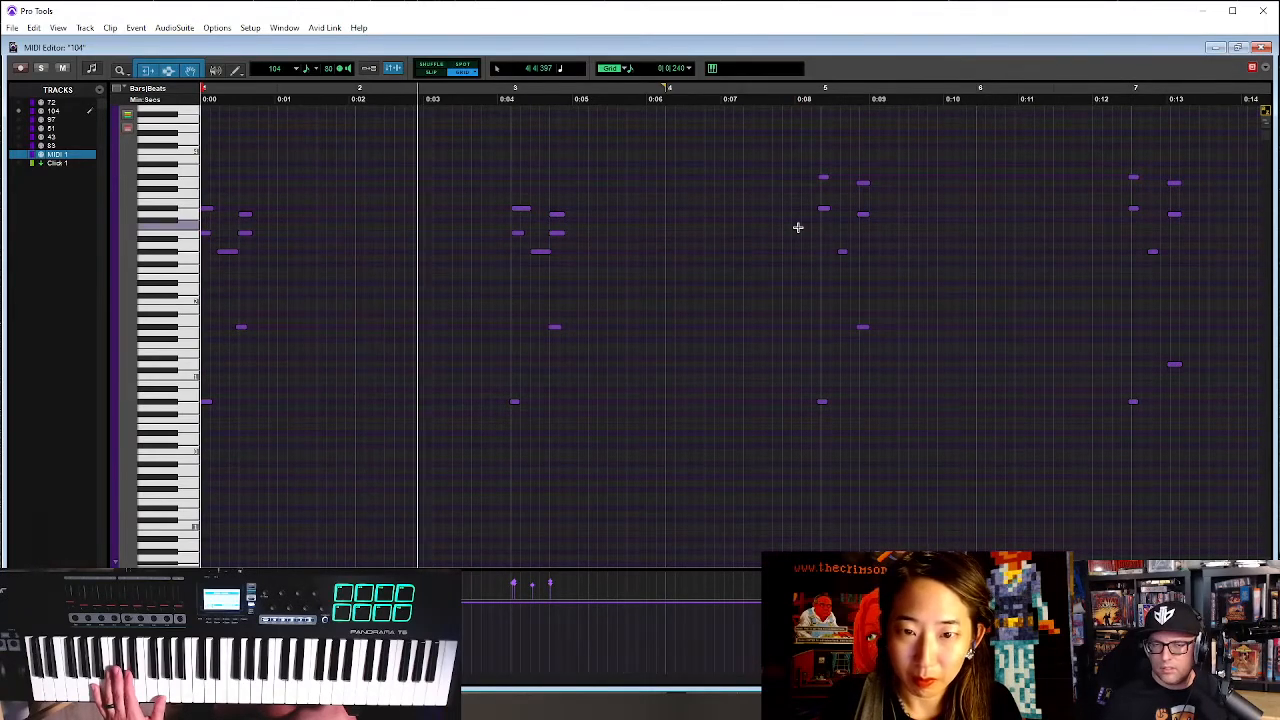
# Record a continuation on track 72 from bar 28 in the Edit window and quantize the new clip
pyautogui.hotkey('ctrl', '=')
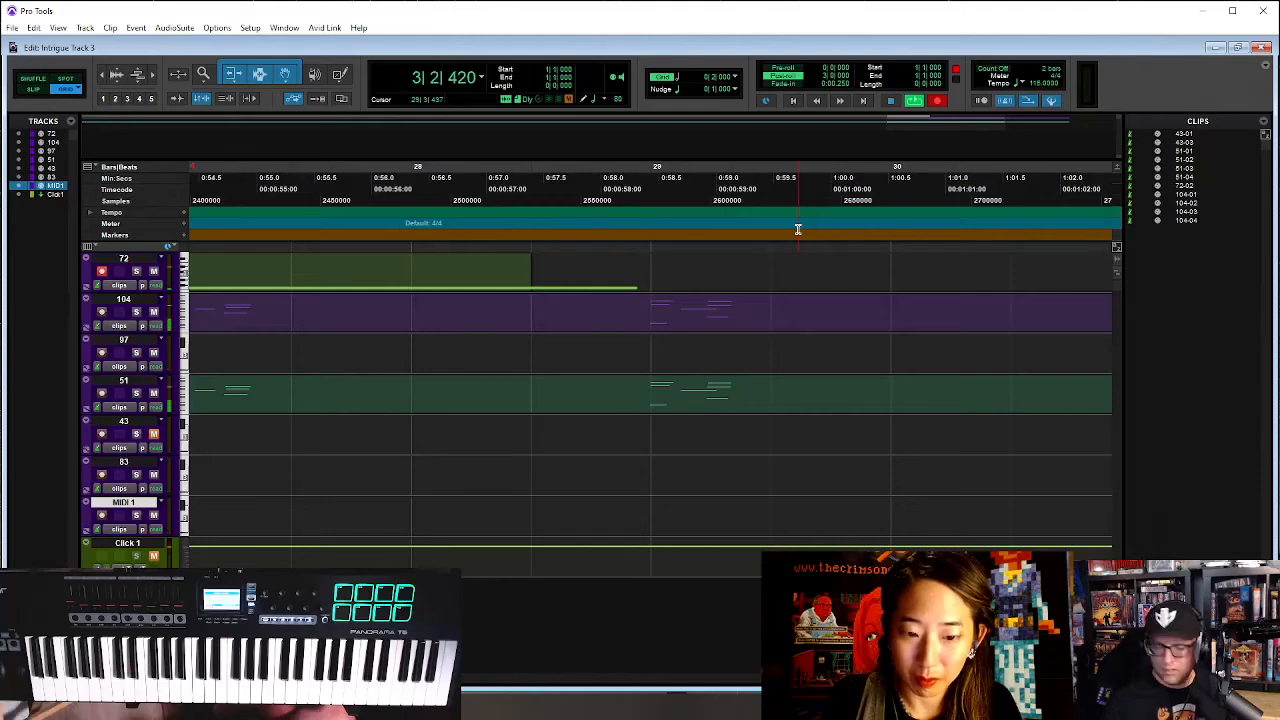
pyautogui.scroll(-3, 655, 308)
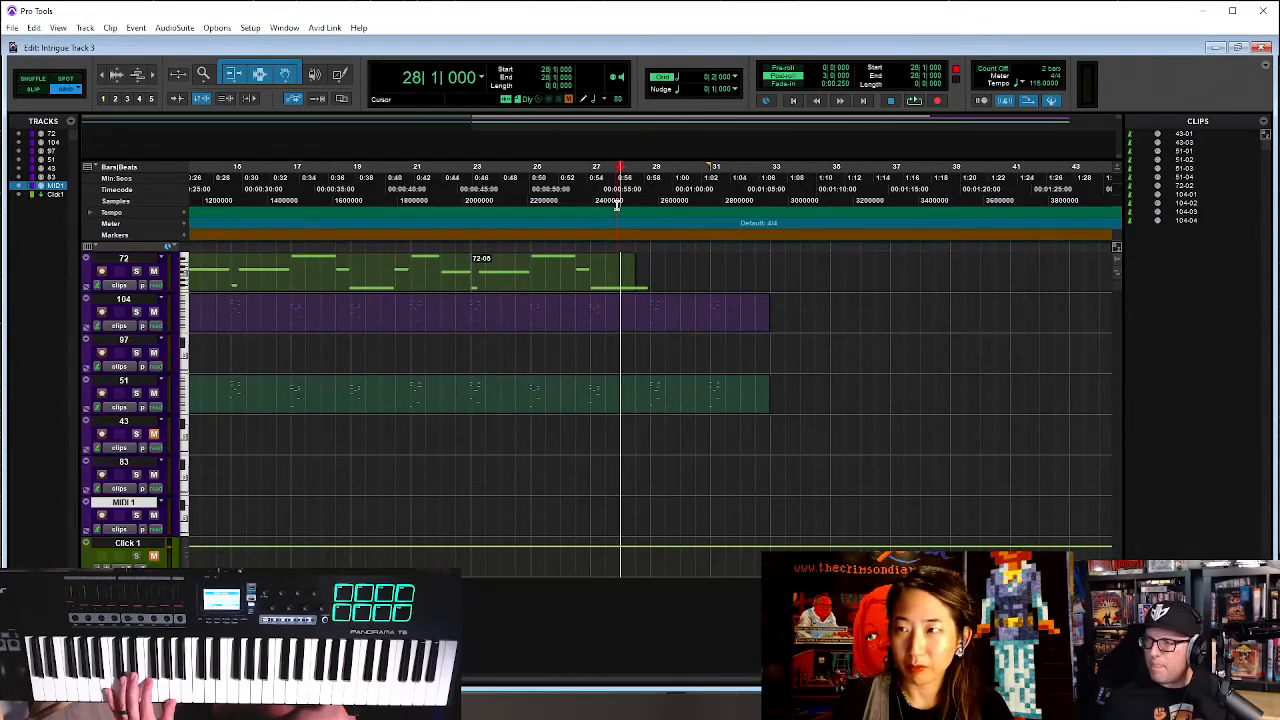
pyautogui.hotkey('ctrl', 'space')
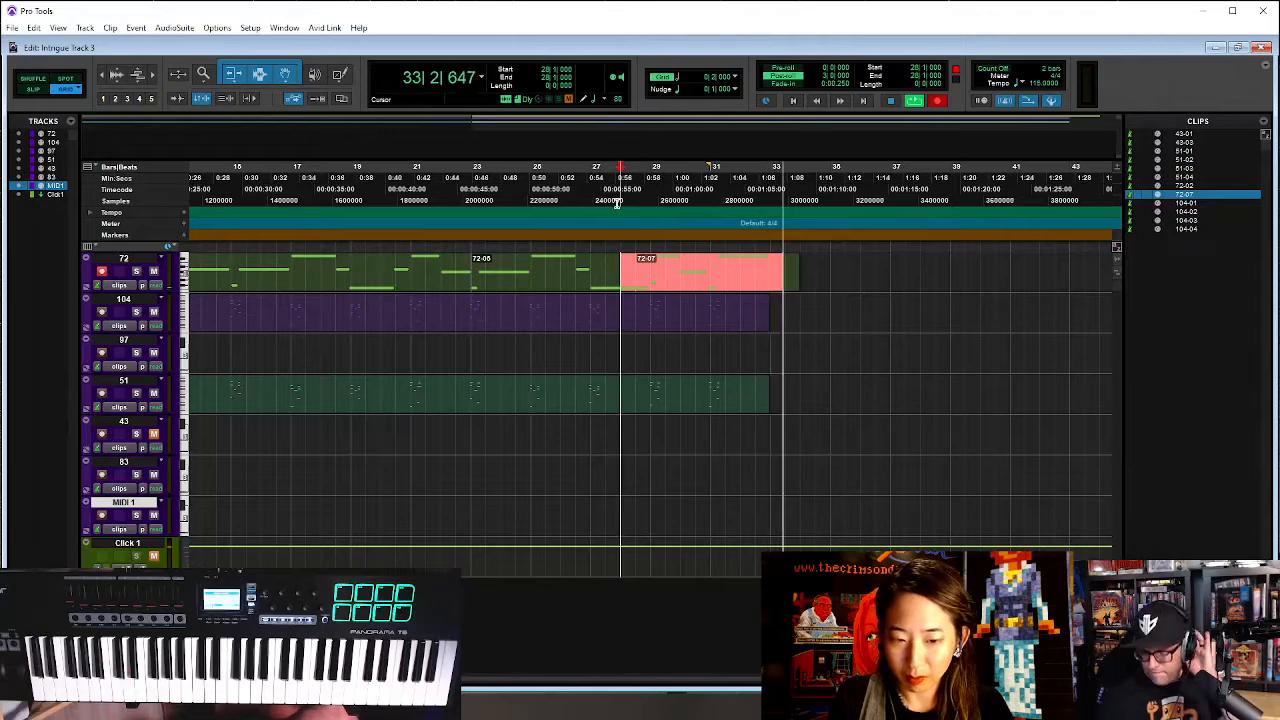
pyautogui.press('space')
pyautogui.click(708, 287)
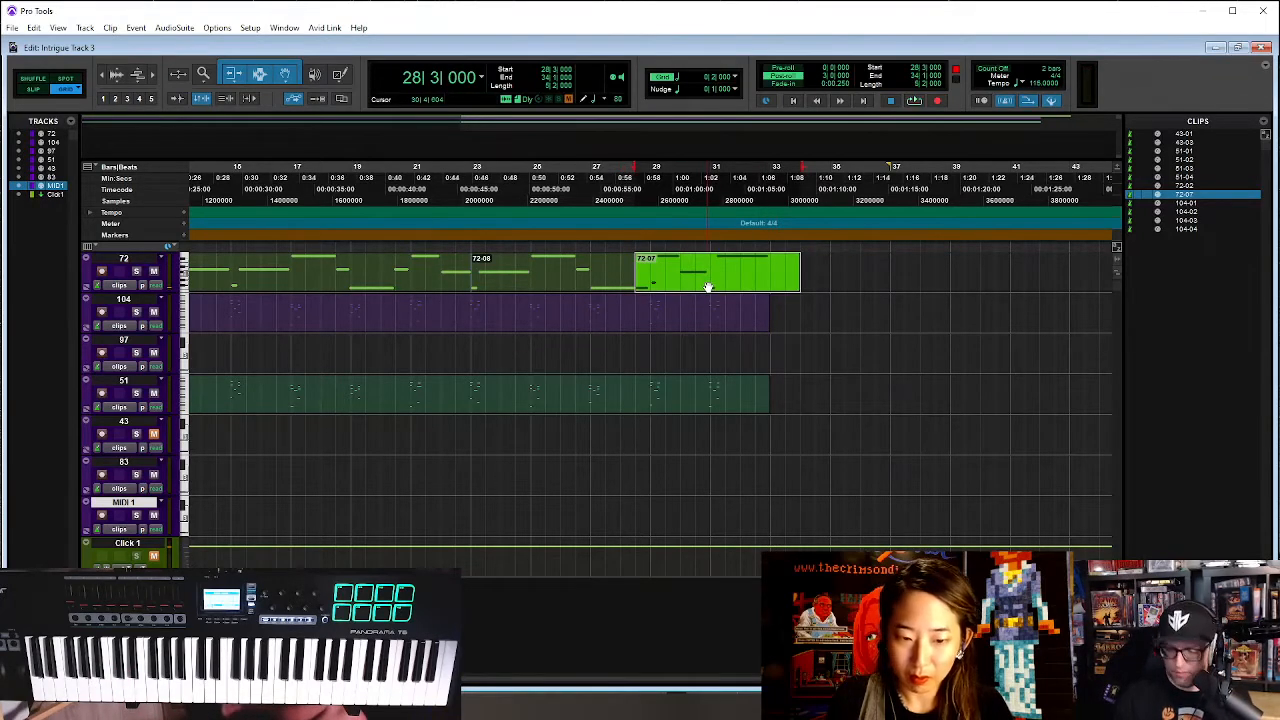
pyautogui.hotkey('alt', '0')
pyautogui.press('Return')
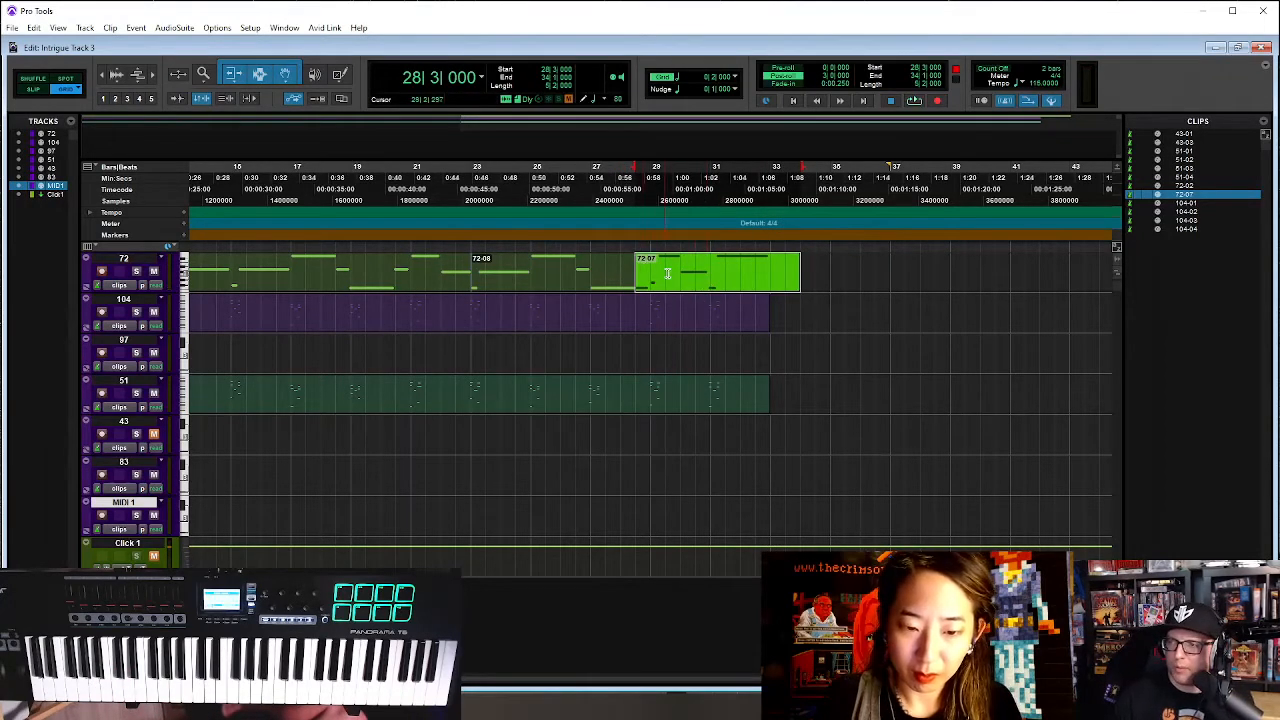
# Split the new track 72 clip at bar 29
pyautogui.hotkey('ctrl', ']')
pyautogui.hotkey('ctrl', ']')
pyautogui.click(713, 263)
pyautogui.hotkey('ctrl', 'e')
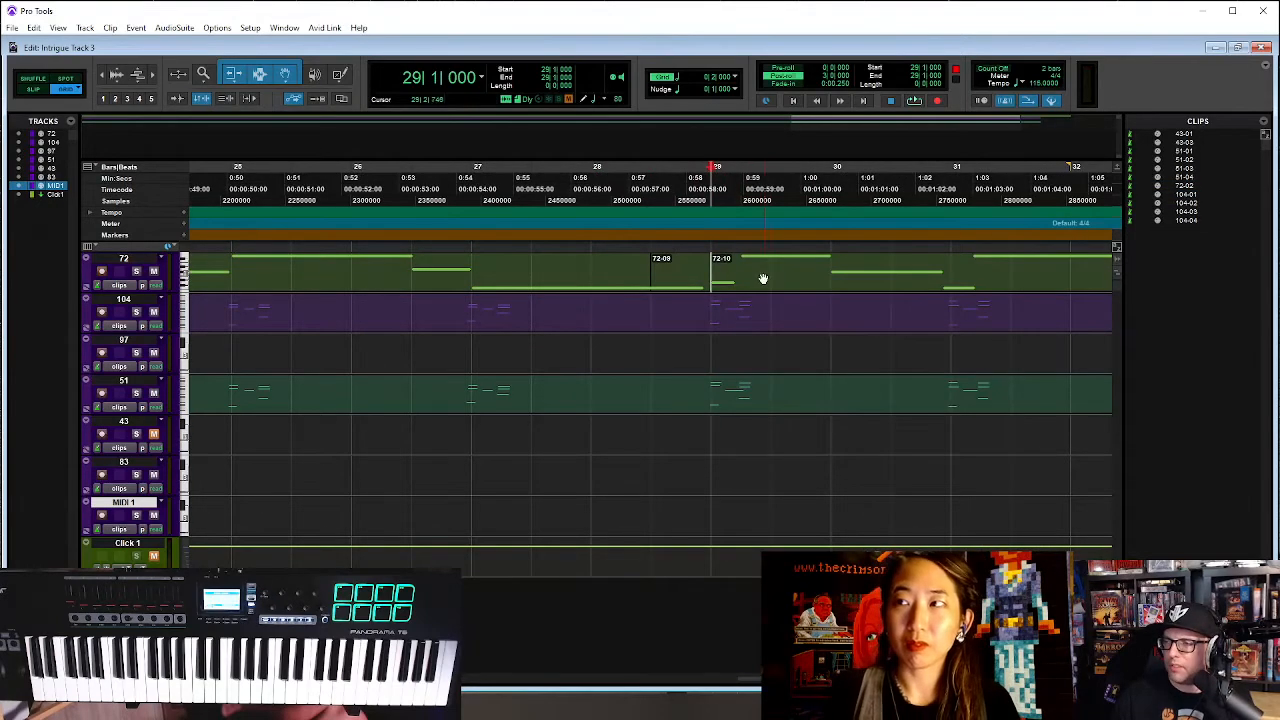
# In the MIDI Editor, move track 72's short low note to the start of bar 31, shift the following long note equally later, and audition them
pyautogui.hotkey('ctrl', '[')
pyautogui.doubleClick(715, 280)
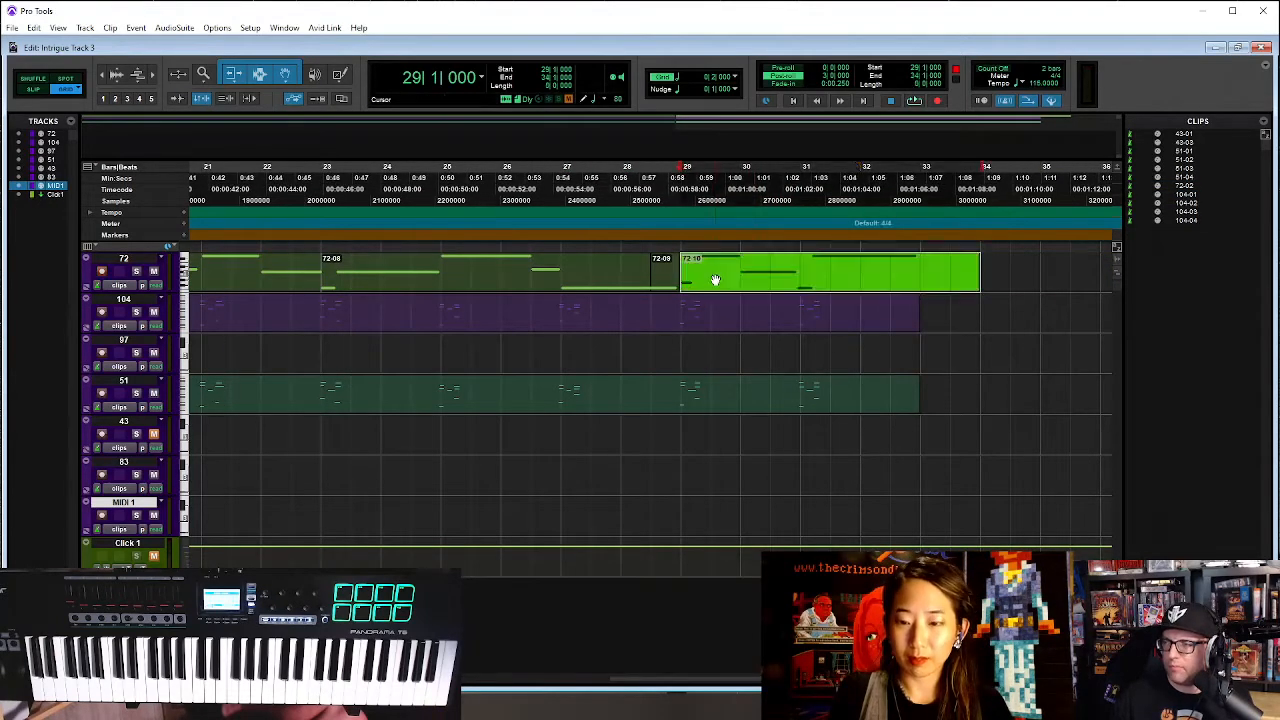
pyautogui.click(243, 214)
pyautogui.press('space')
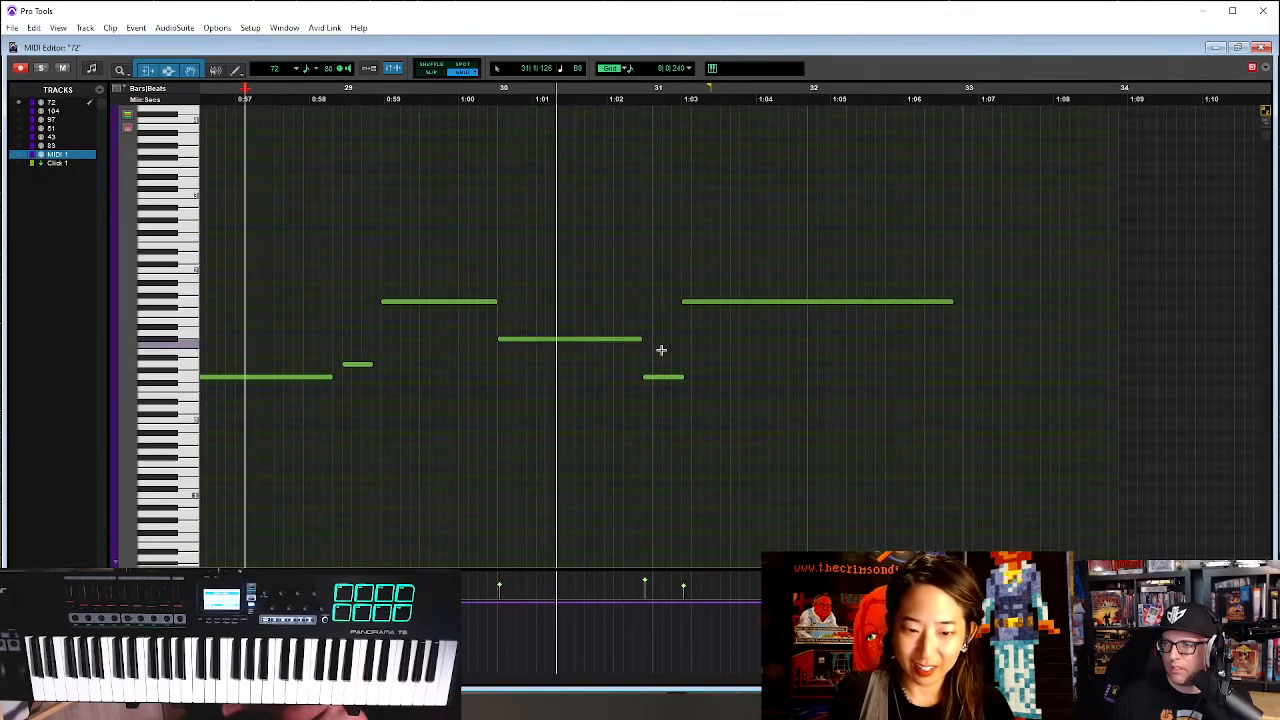
pyautogui.moveTo(662, 380); pyautogui.dragTo(669, 380)
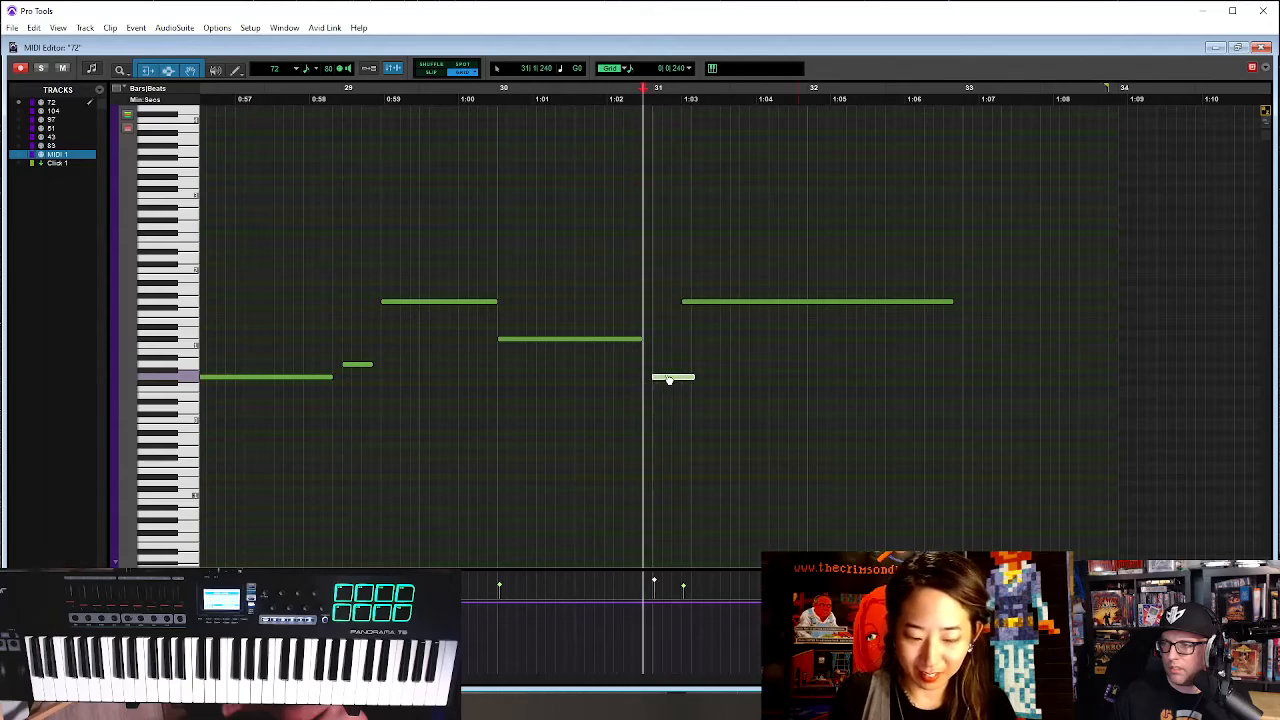
pyautogui.moveTo(699, 296); pyautogui.dragTo(709, 297)
pyautogui.click(543, 240)
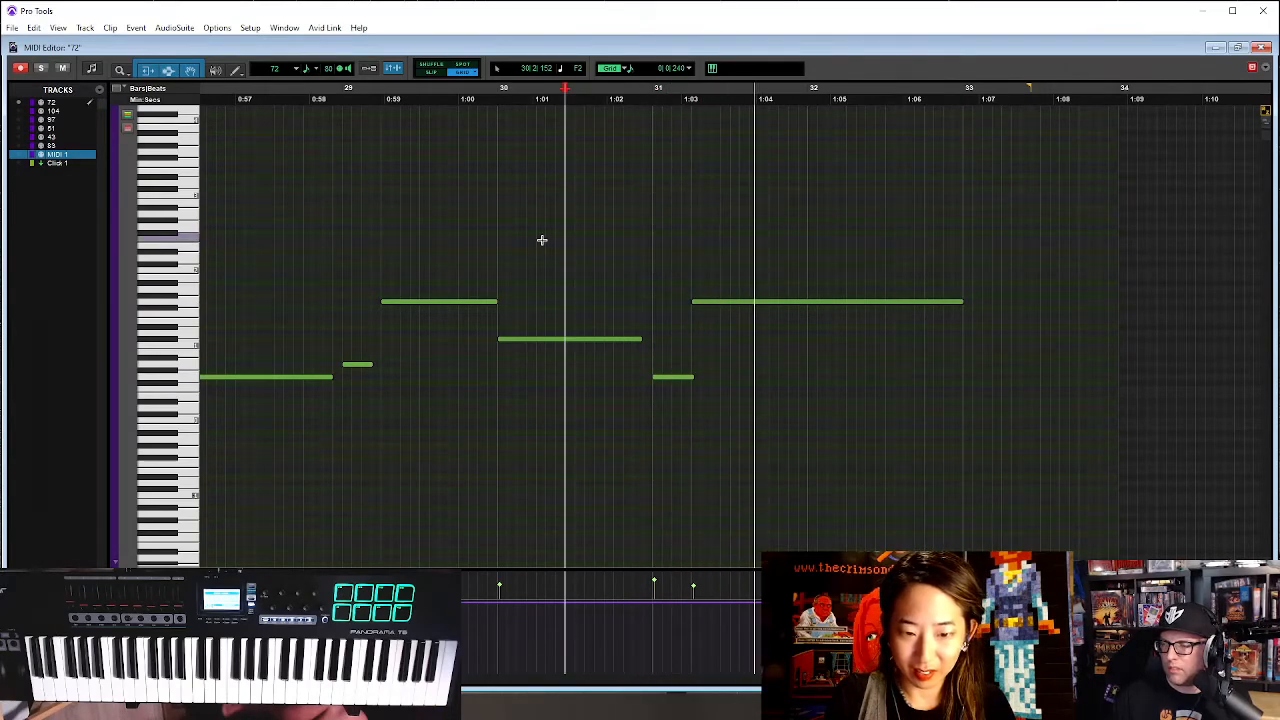
pyautogui.hotkey('ctrl', '=')
# Select bars 1 to 33 across tracks 72, 104, 97 and 51 and consolidate each track into one clip
pyautogui.press('r')
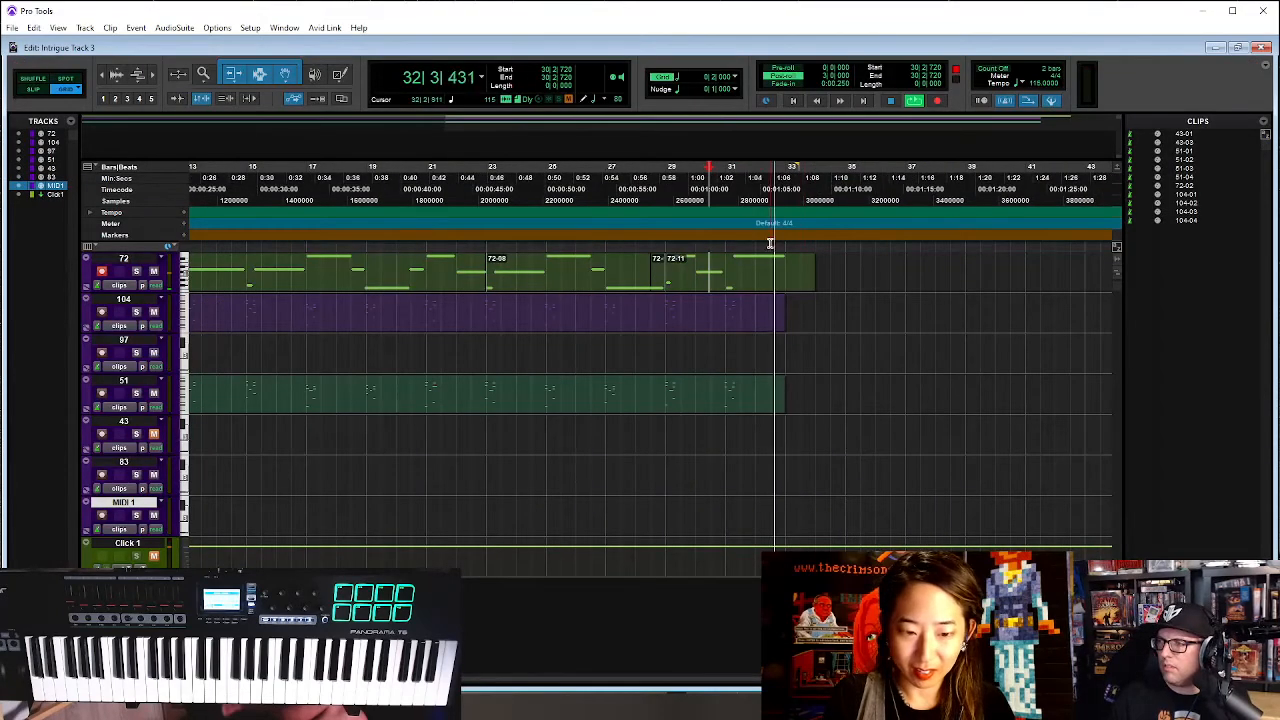
pyautogui.press('space')
pyautogui.moveTo(784, 270); pyautogui.dragTo(8, 400)
pyautogui.hotkey('alt', 'shift', '3')
pyautogui.press('r')
pyautogui.press('r')
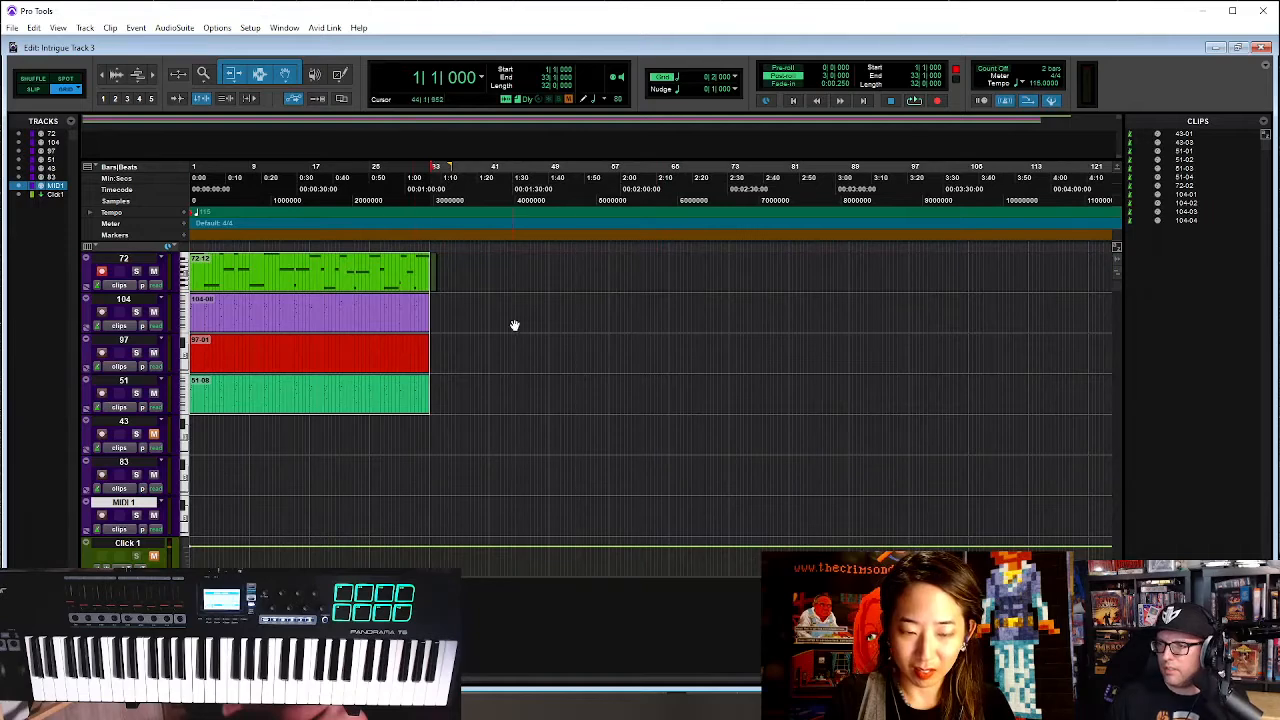
# Delete the empty clip on track 97 and move track 51 directly below track 104
pyautogui.click(514, 326)
pyautogui.click(403, 362)
pyautogui.press('Delete')
pyautogui.moveTo(115, 381); pyautogui.dragTo(132, 343)
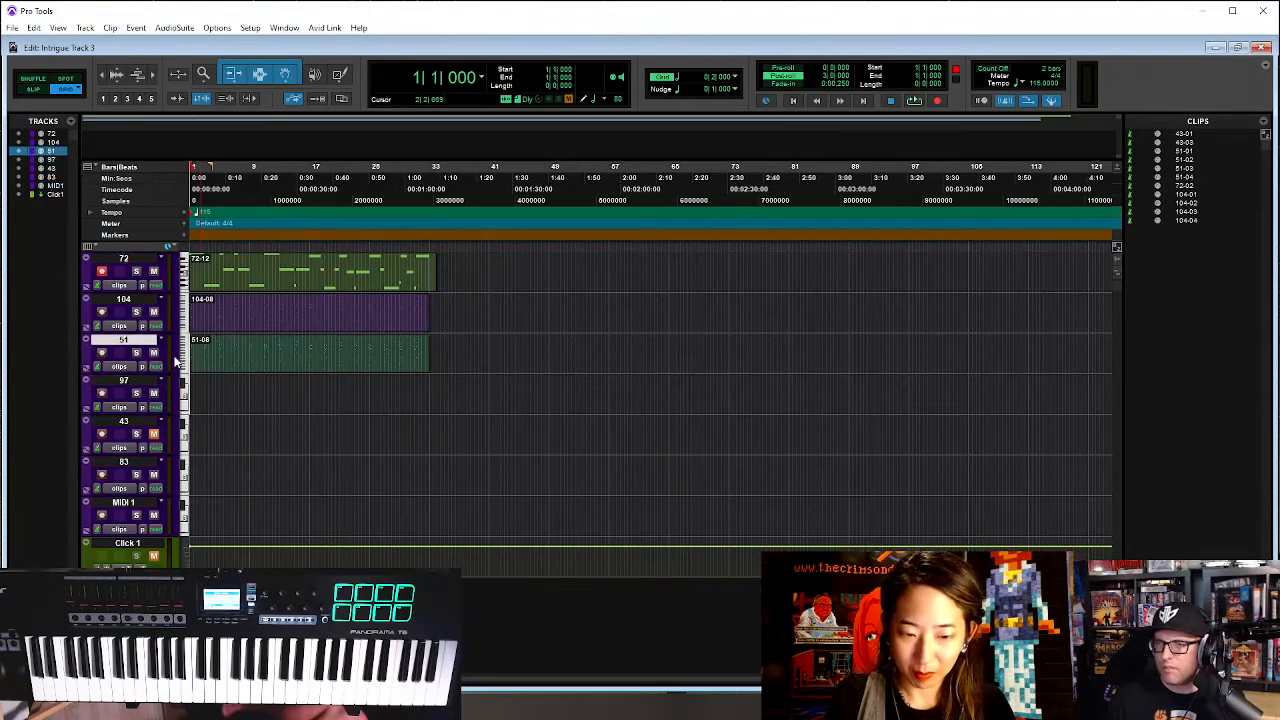
# Duplicate the 32-bar clips on tracks 72, 104 and 51 at bar 33, audition the join from bar 27, and undo the duplication
pyautogui.moveTo(283, 365); pyautogui.dragTo(305, 285)
pyautogui.hotkey('ctrl', 'd')
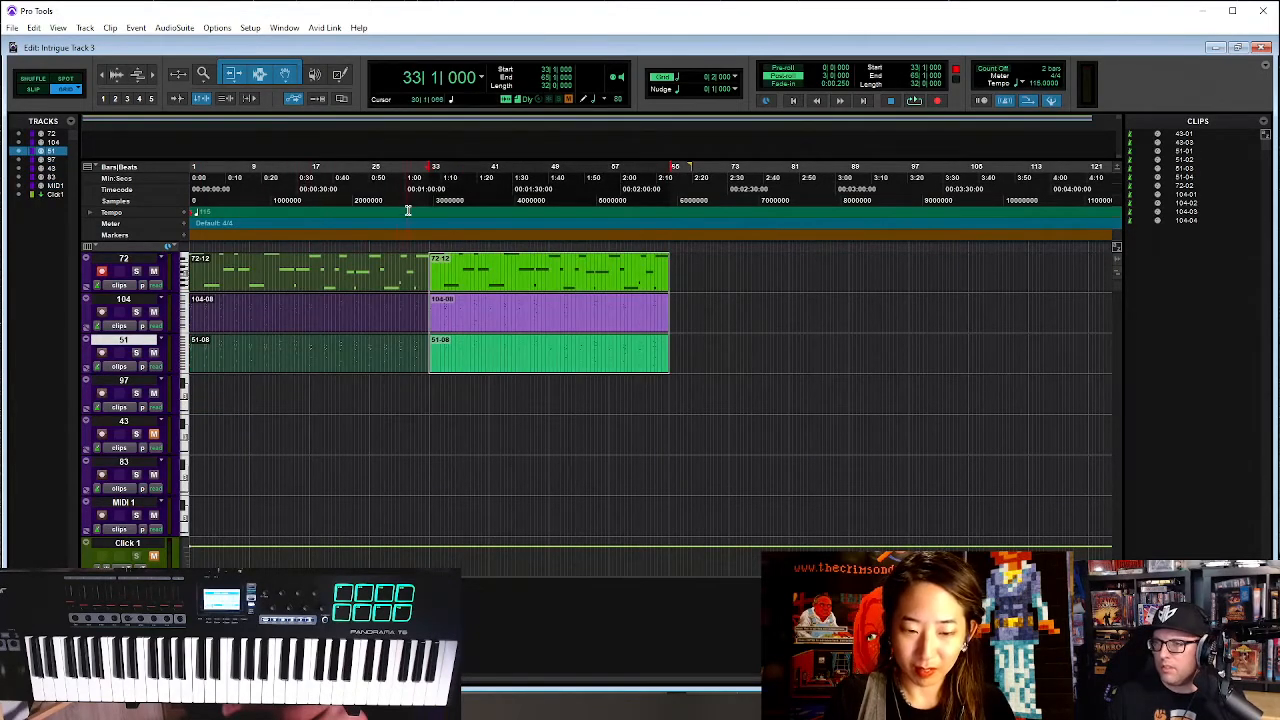
pyautogui.click(383, 195)
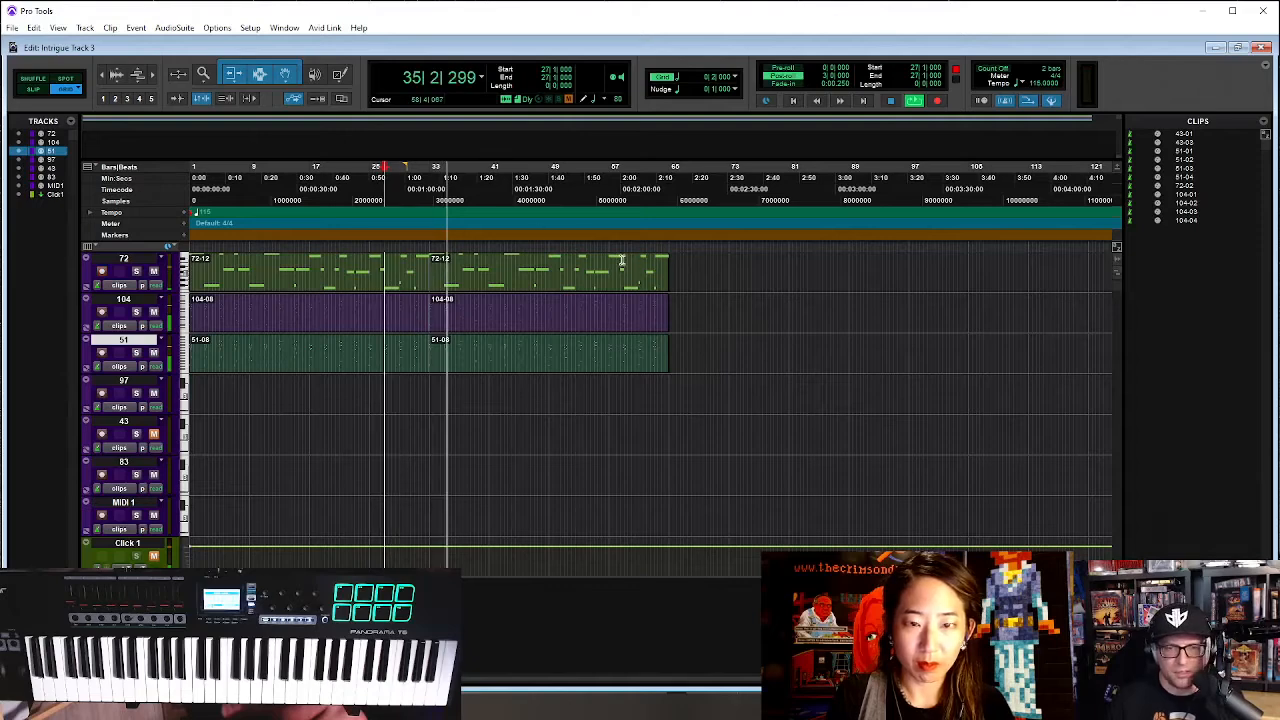
pyautogui.press('space')
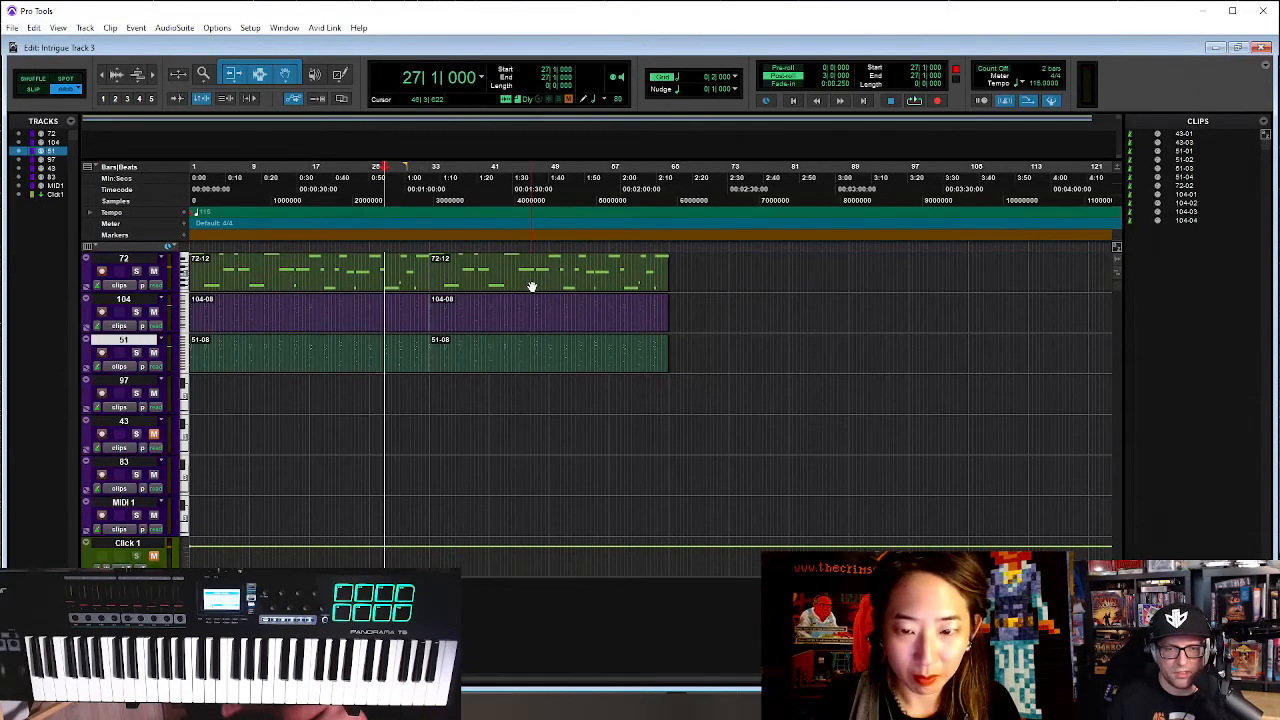
pyautogui.hotkey('ctrl', 'z')
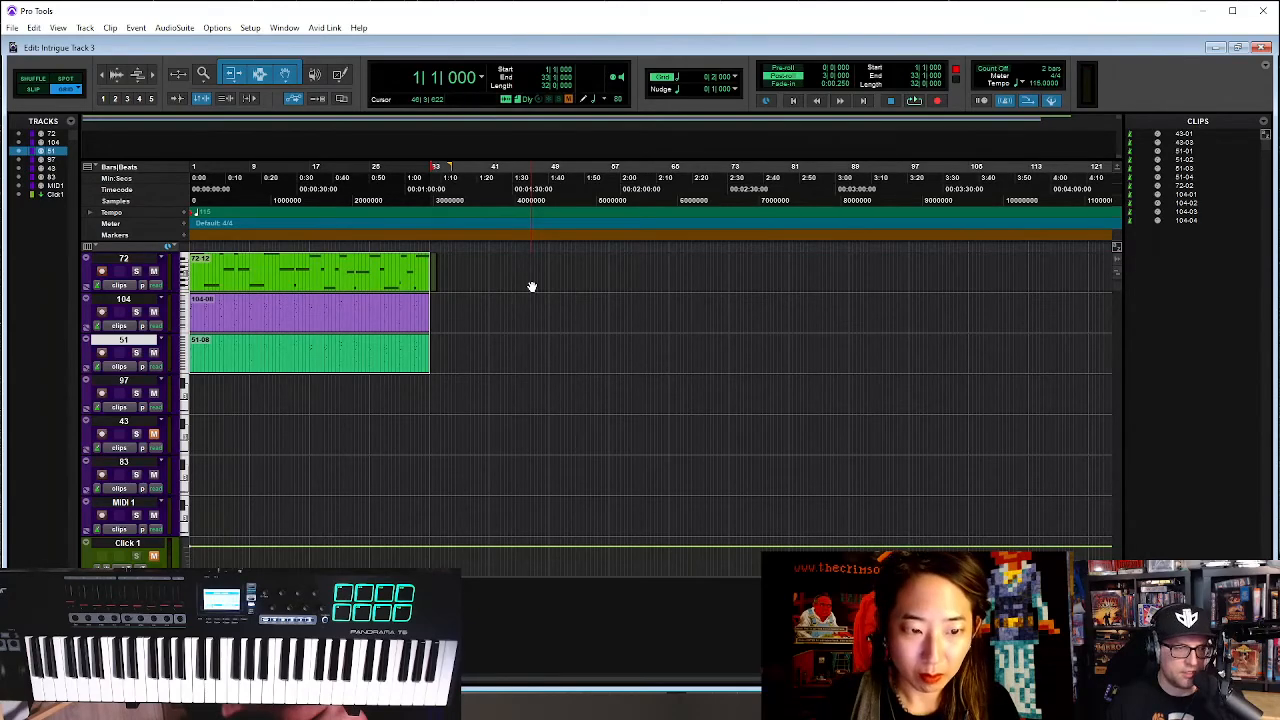
# Save the session and cut track 72's clip so it ends at bar 33
pyautogui.click(12, 28)
pyautogui.click(42, 113)
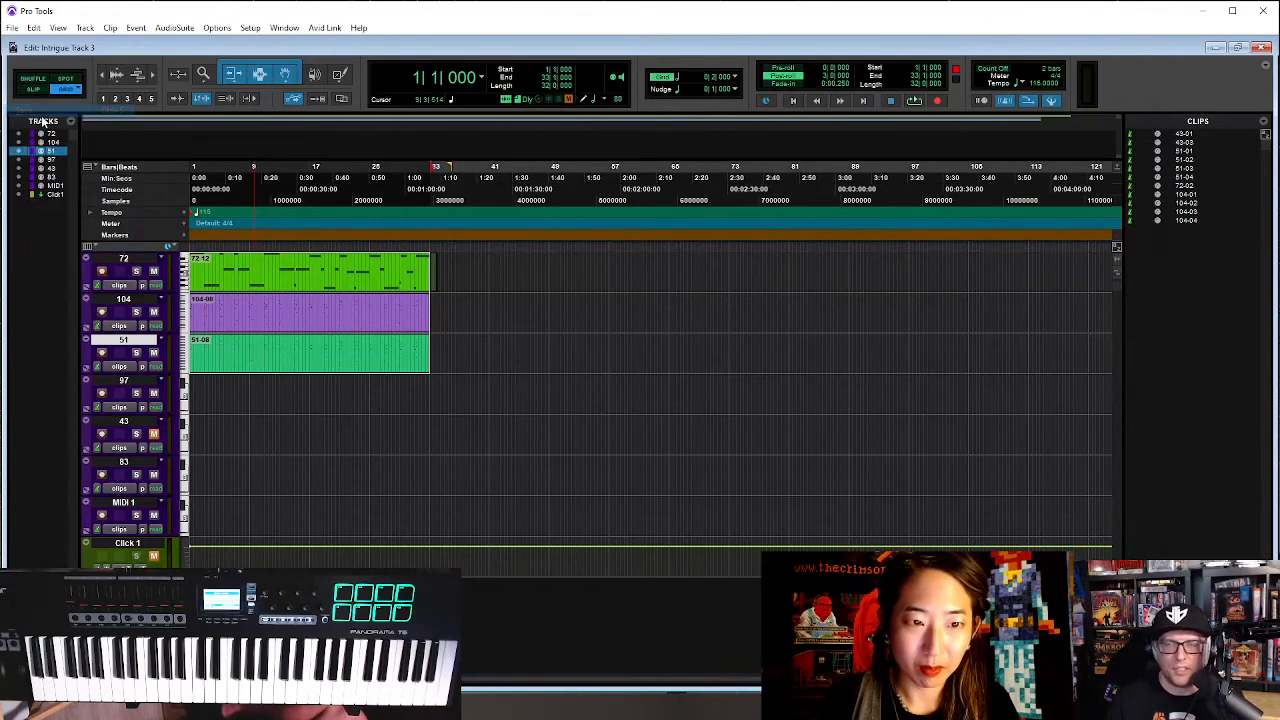
pyautogui.press('r')
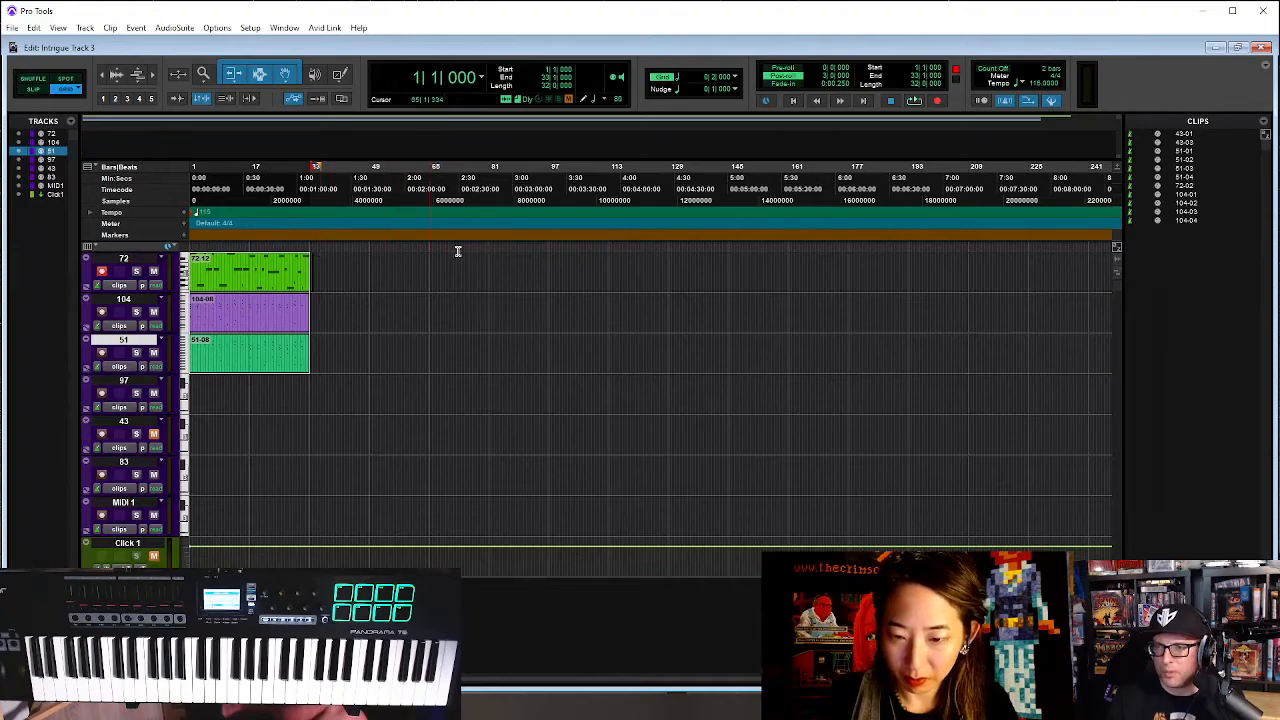
pyautogui.press('t')
pyautogui.press('t')
pyautogui.press('t')
pyautogui.press('r')
pyautogui.click(680, 290)
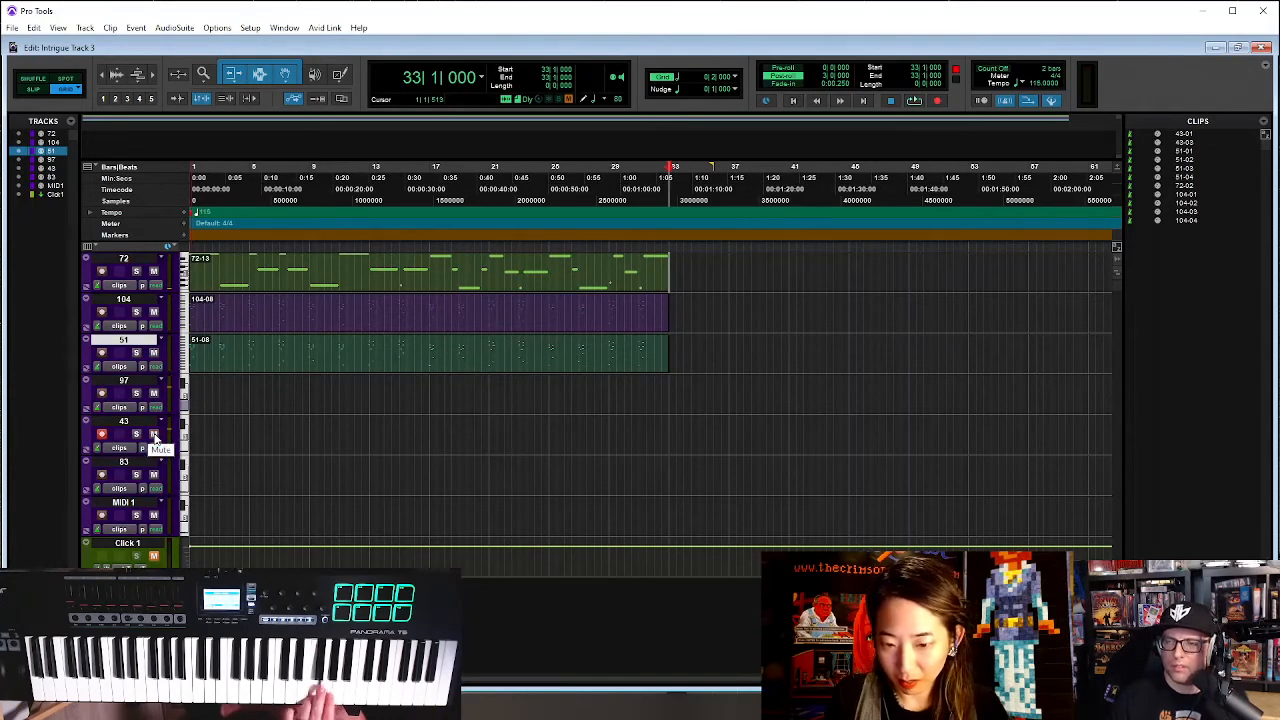
# Play from bar 33 and from the start of the session to work out a part for track 43
pyautogui.press('space')
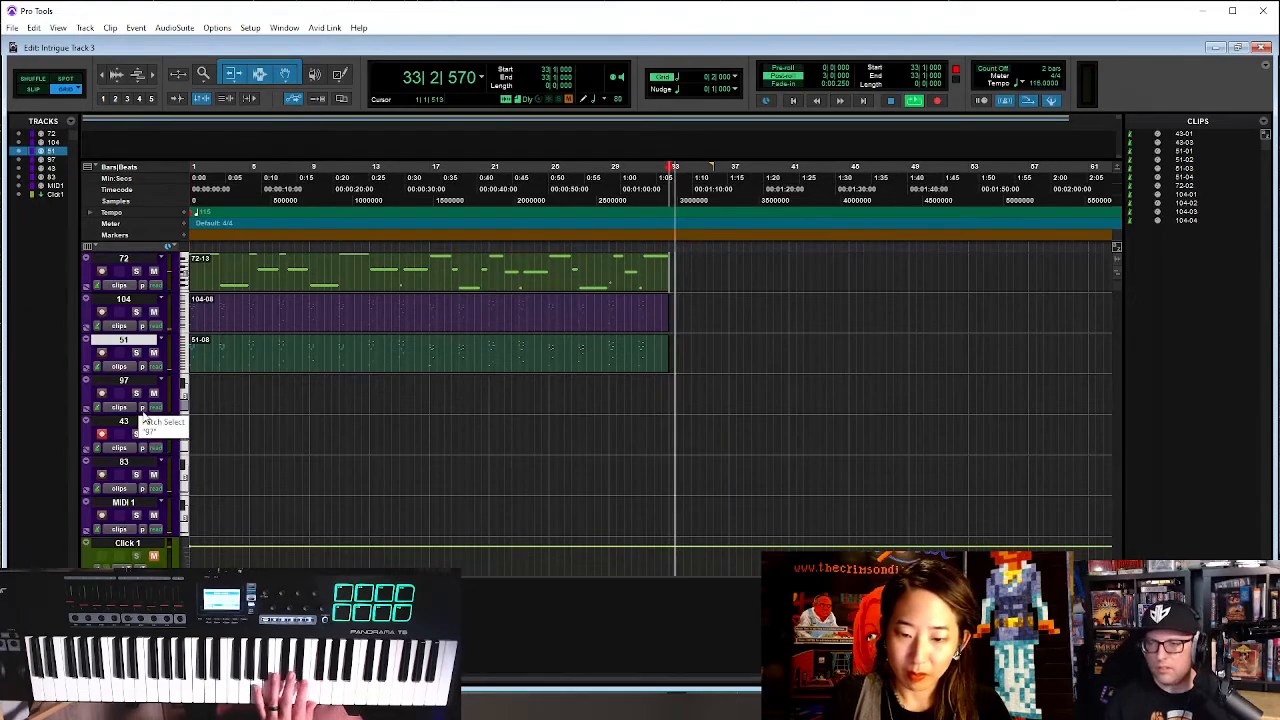
pyautogui.press('Return')
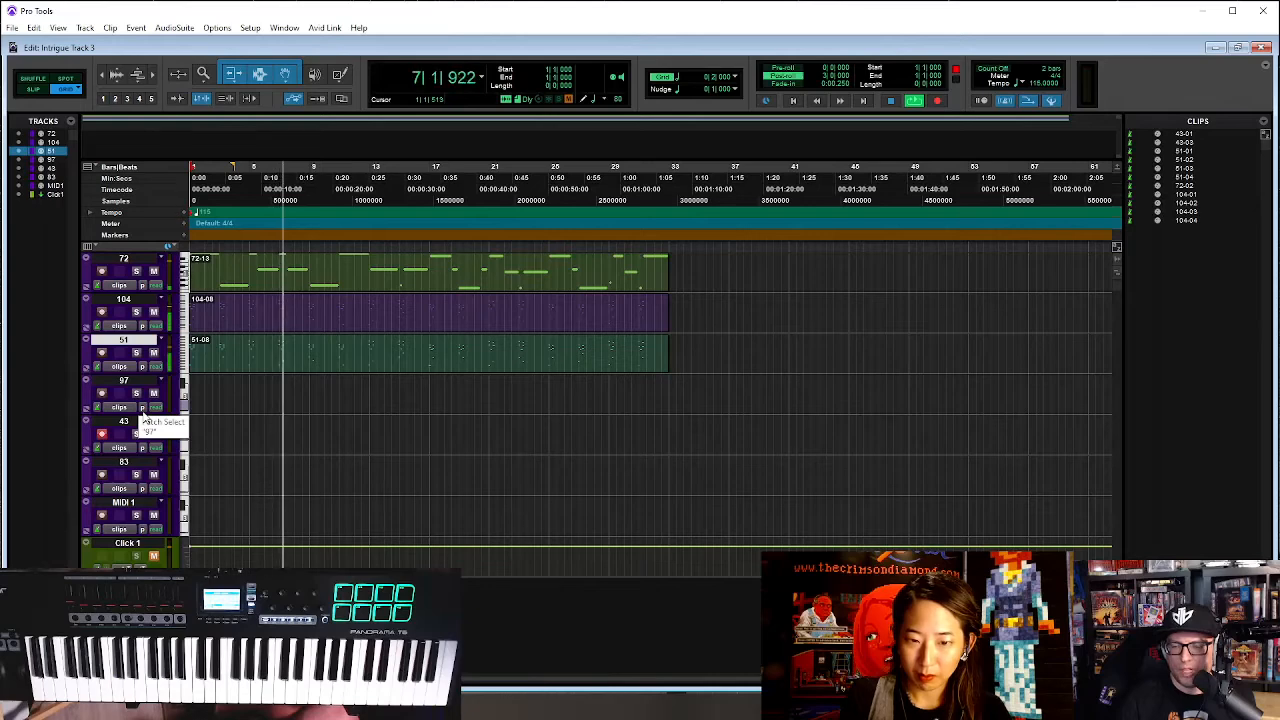
pyautogui.press('space')
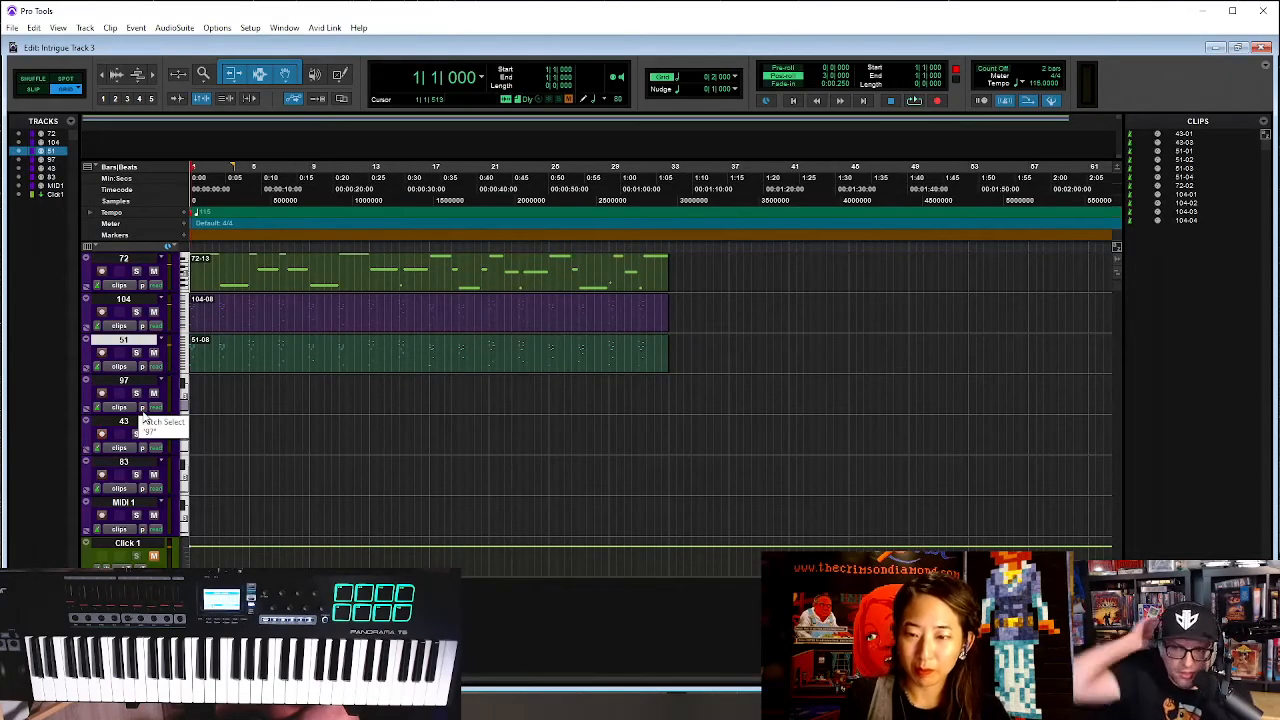
# Rehearse and record a part on track 43 from bar 4 beat 3, and trim the recorded clip's end to bar 23
pyautogui.click(242, 208)
pyautogui.press('space')
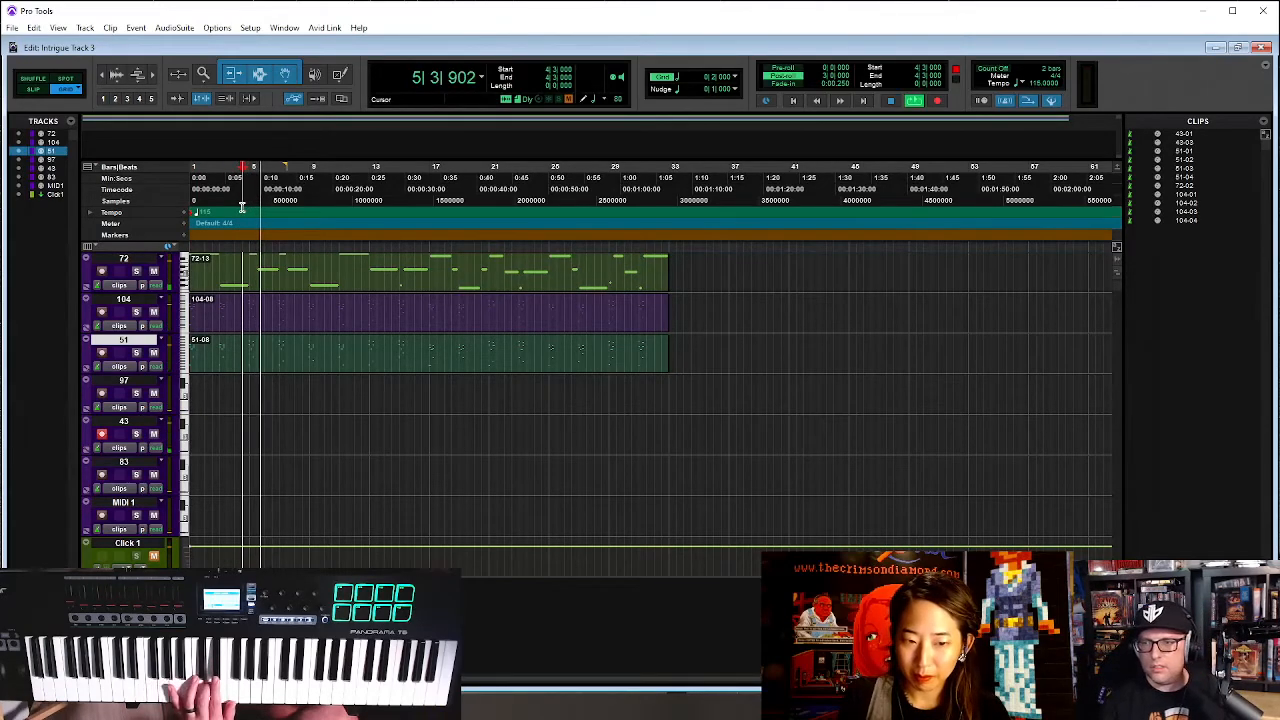
pyautogui.press('space')
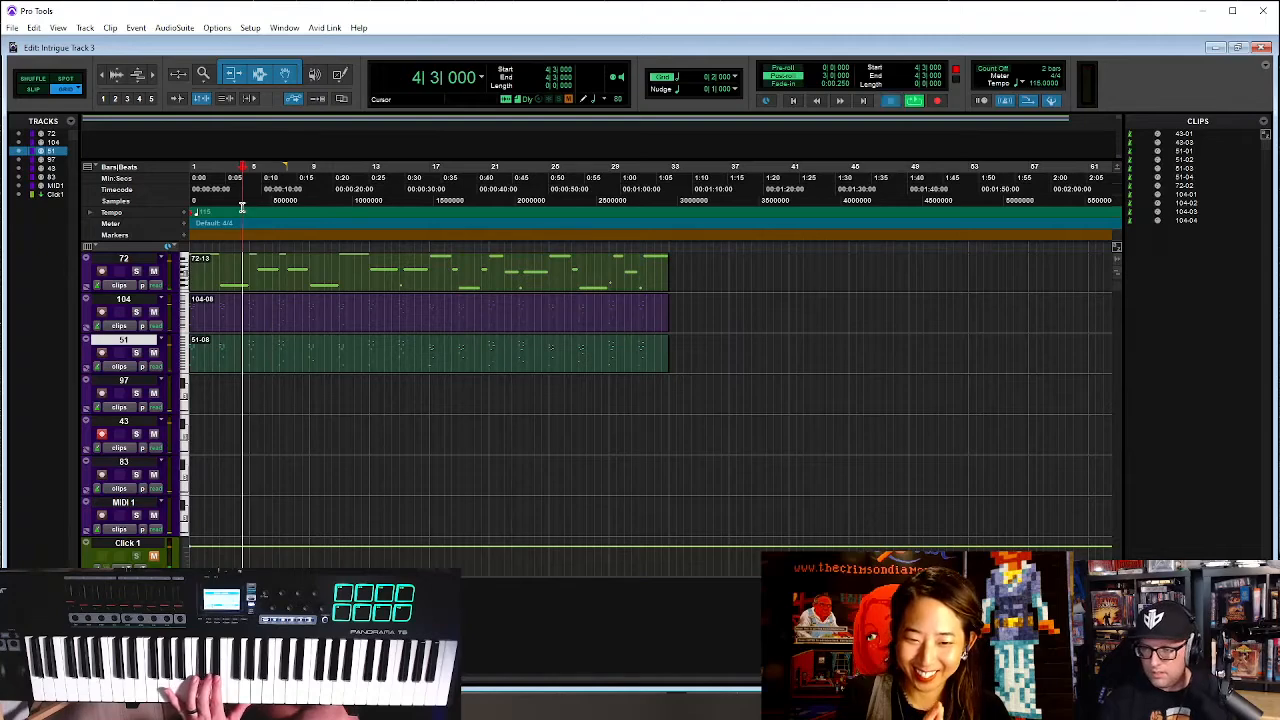
pyautogui.hotkey('ctrl', 'space')
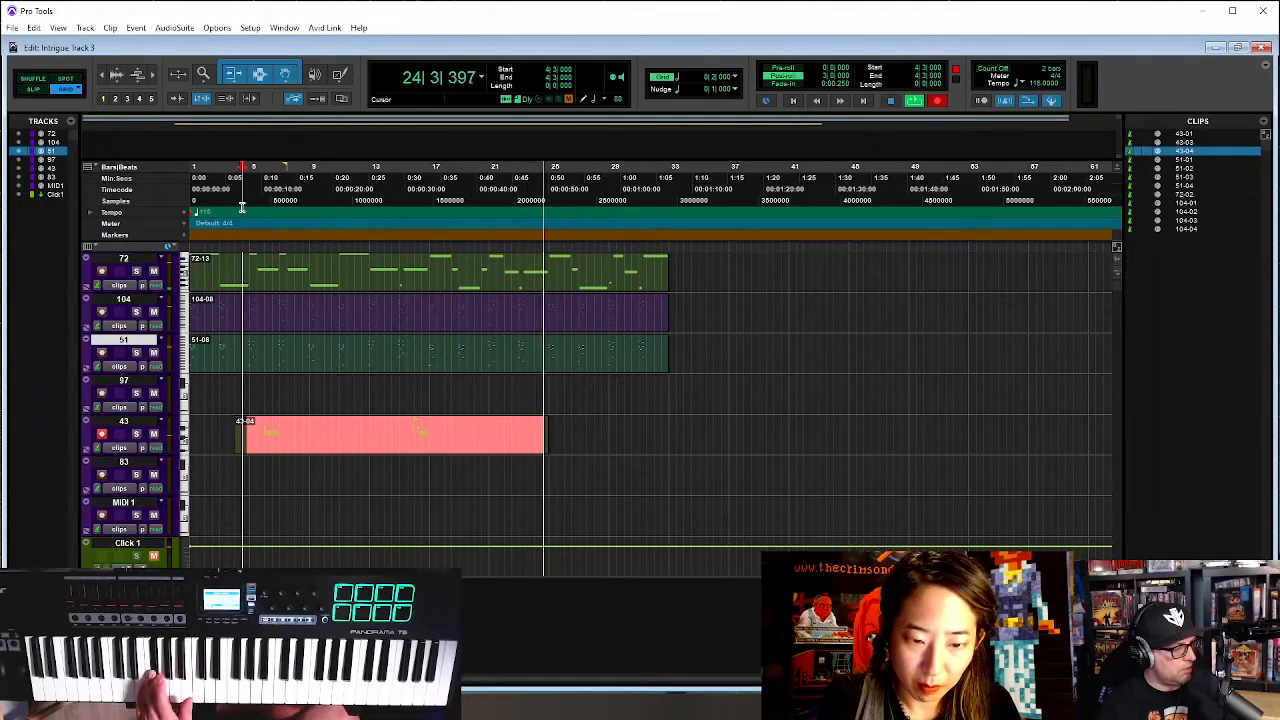
pyautogui.press('space')
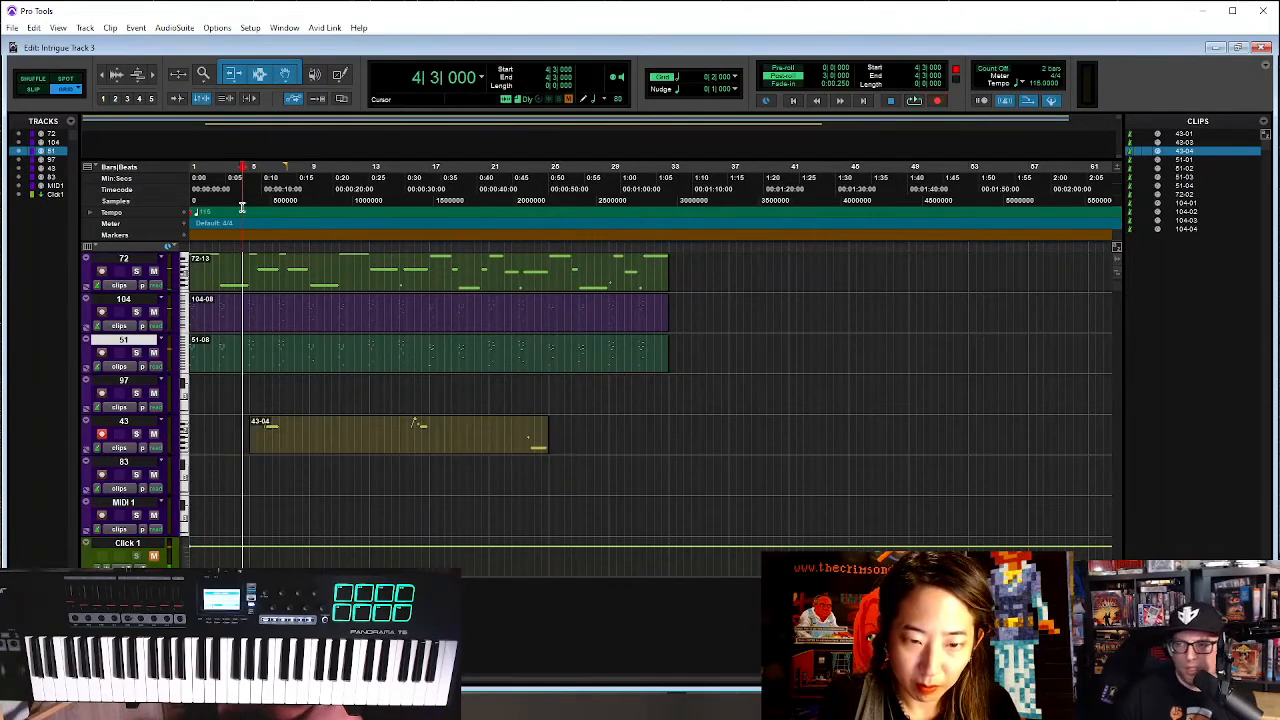
pyautogui.moveTo(540, 446); pyautogui.dragTo(520, 446)
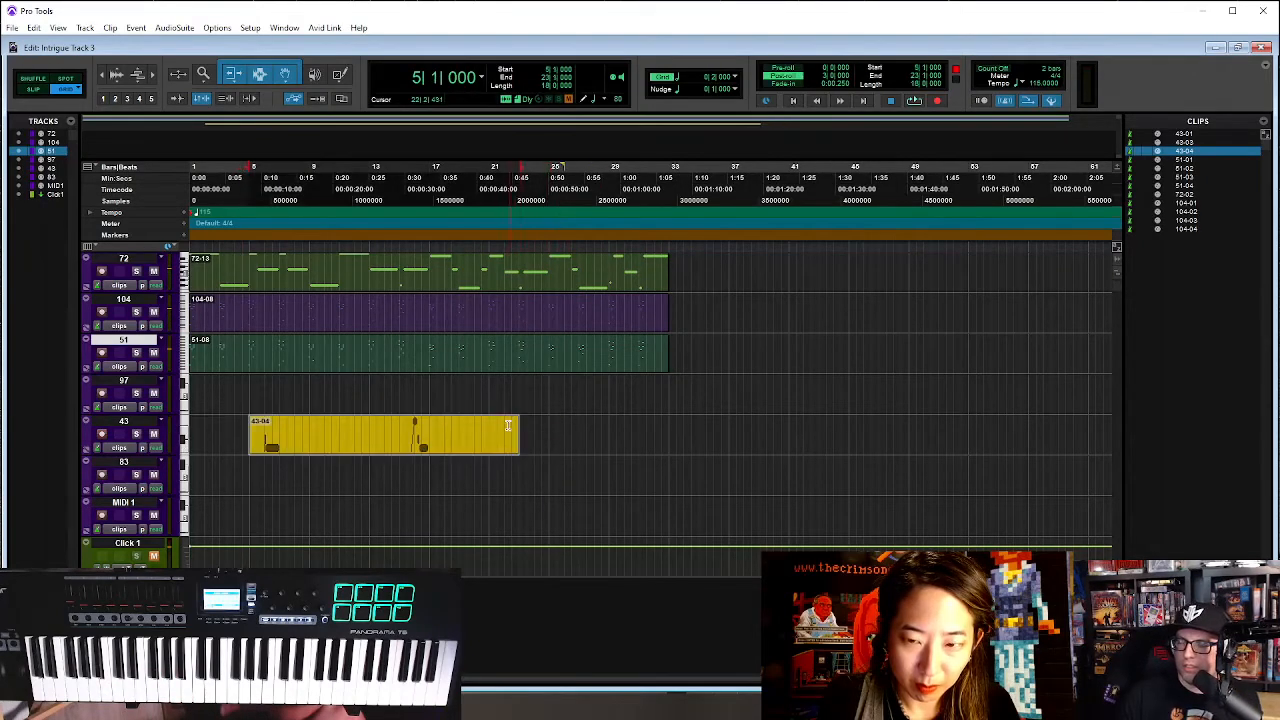
# Split track 43's clip at bar 15 beat 3 and delete the stray short note near bar 16 in the MIDI editor
pyautogui.click(409, 428)
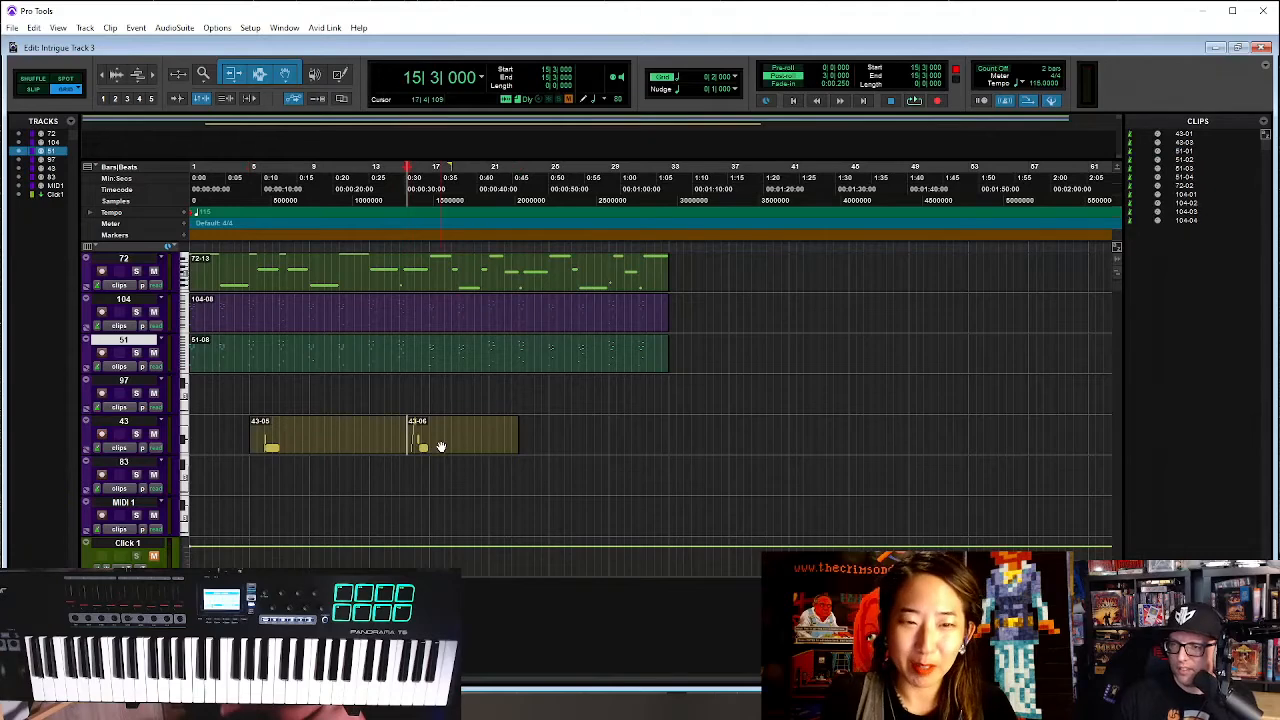
pyautogui.doubleClick(441, 446)
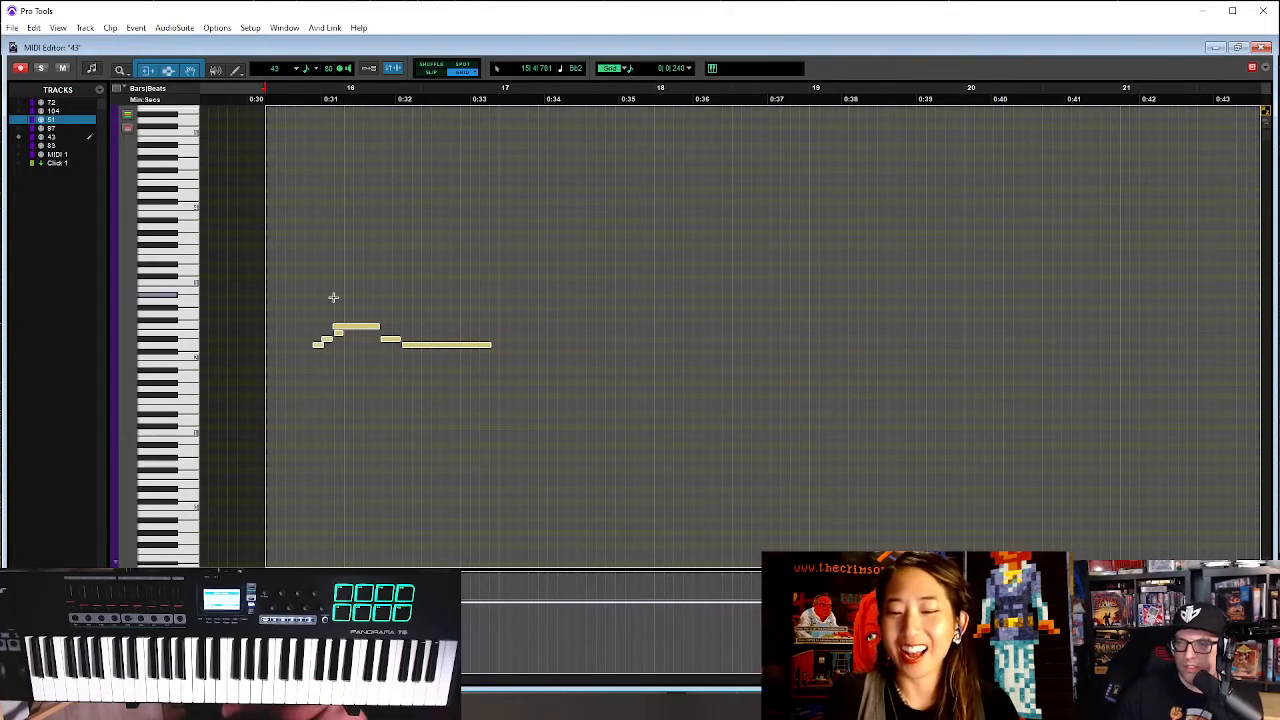
pyautogui.click(304, 344)
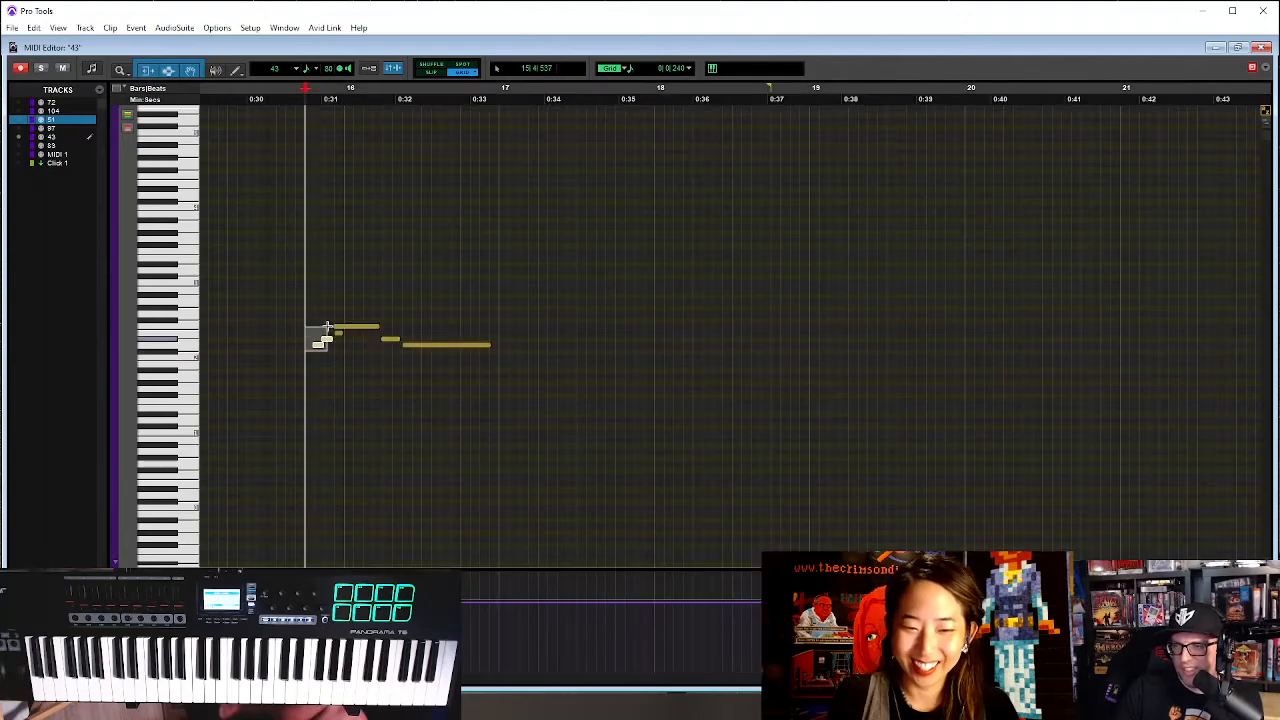
pyautogui.click(336, 318)
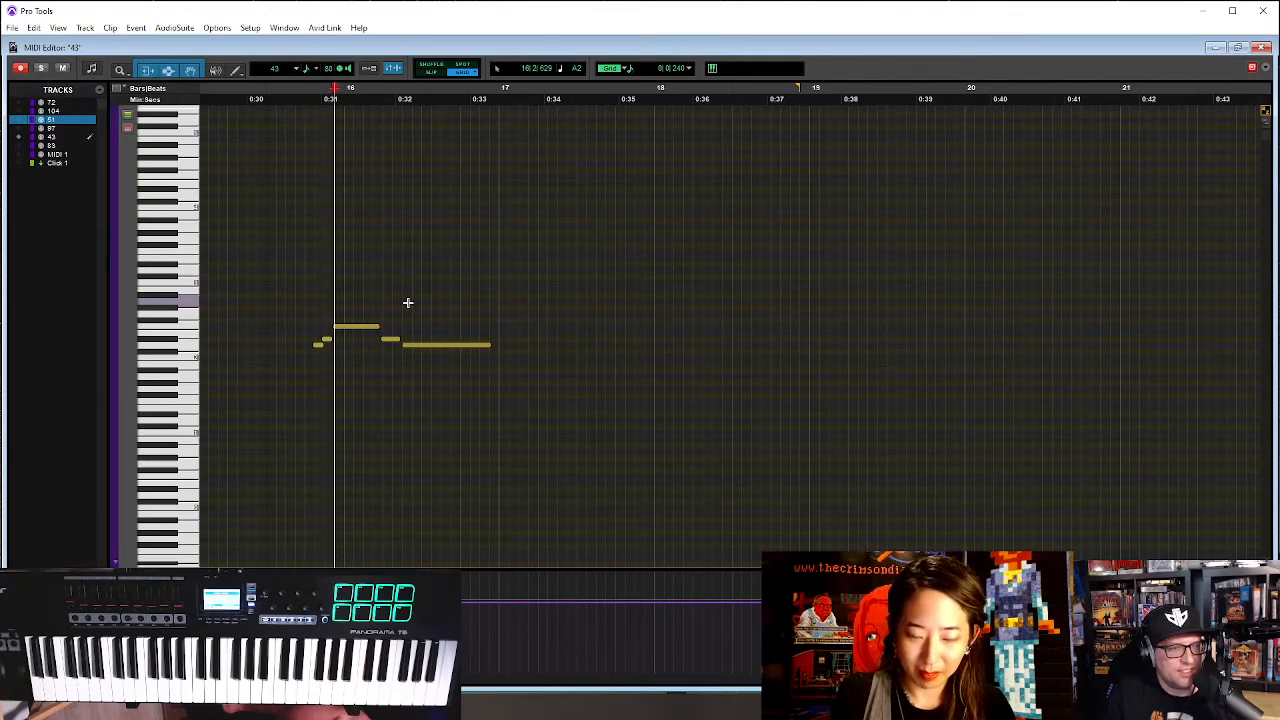
pyautogui.press('r')
pyautogui.press('r')
pyautogui.press('r')
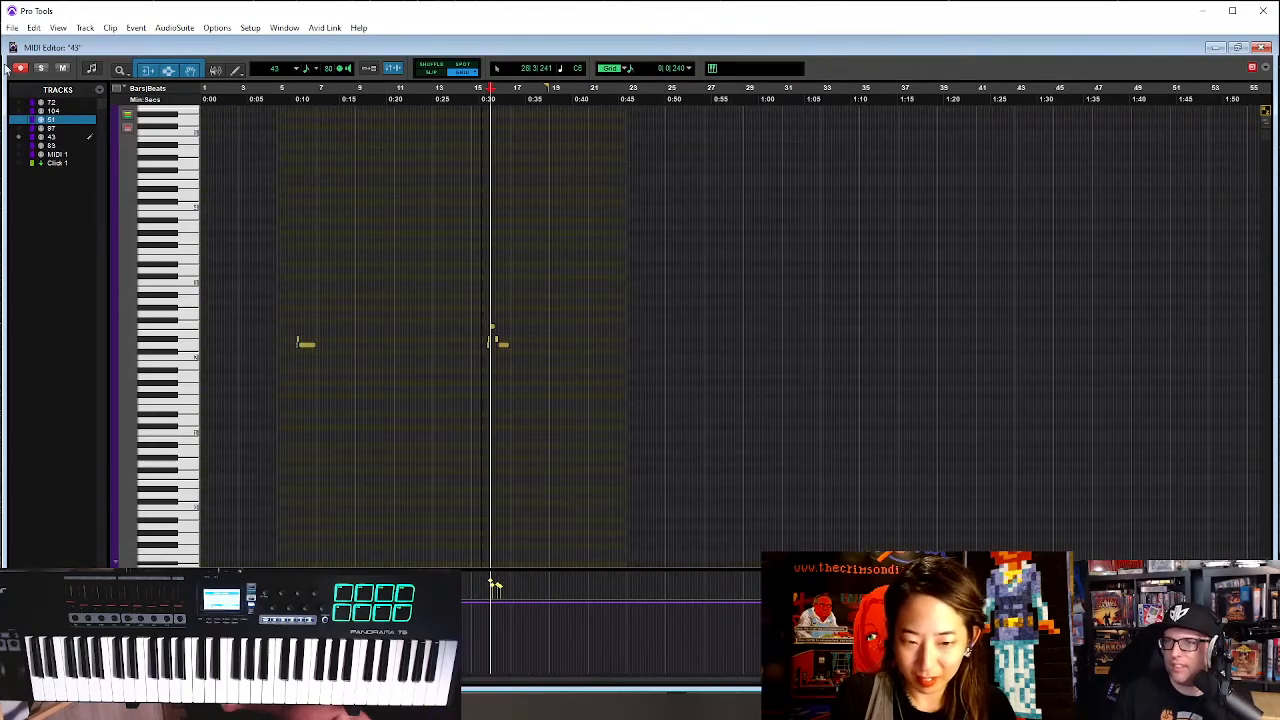
pyautogui.click(1263, 47)
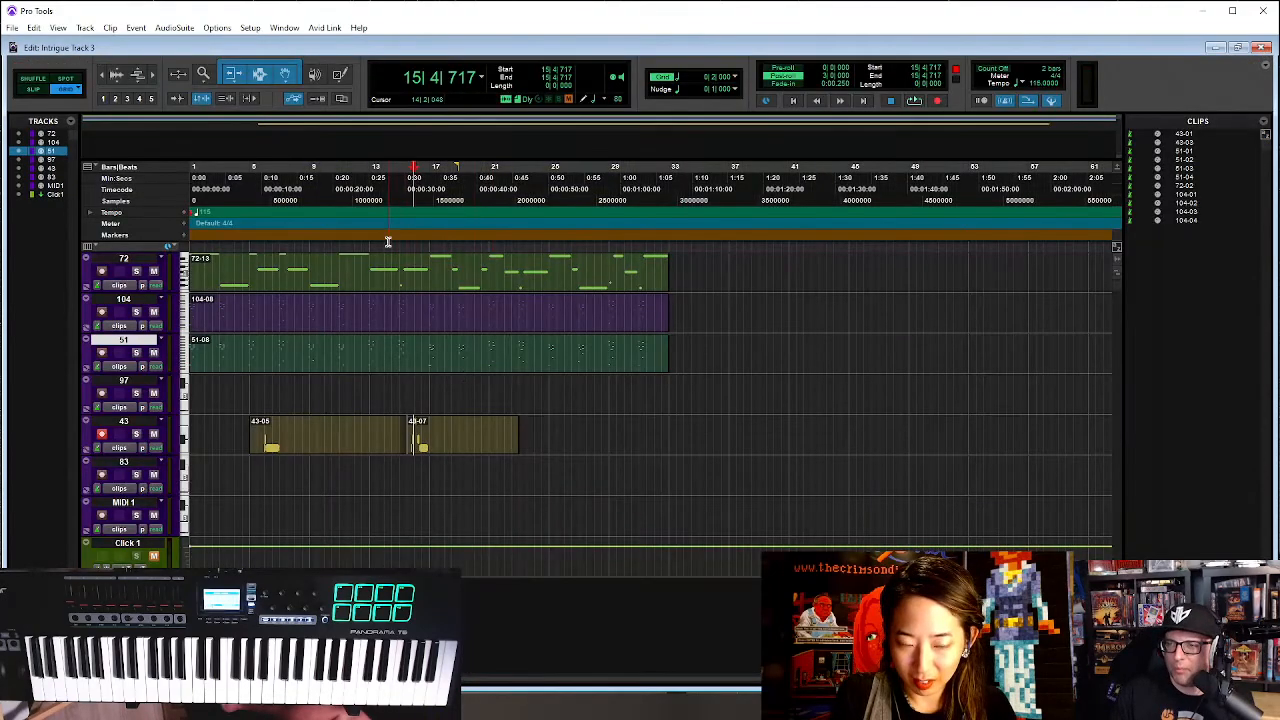
# Record another track 43 phrase while playing from bar 15, play the arrangement from the start, and disarm track 43
pyautogui.click(397, 201)
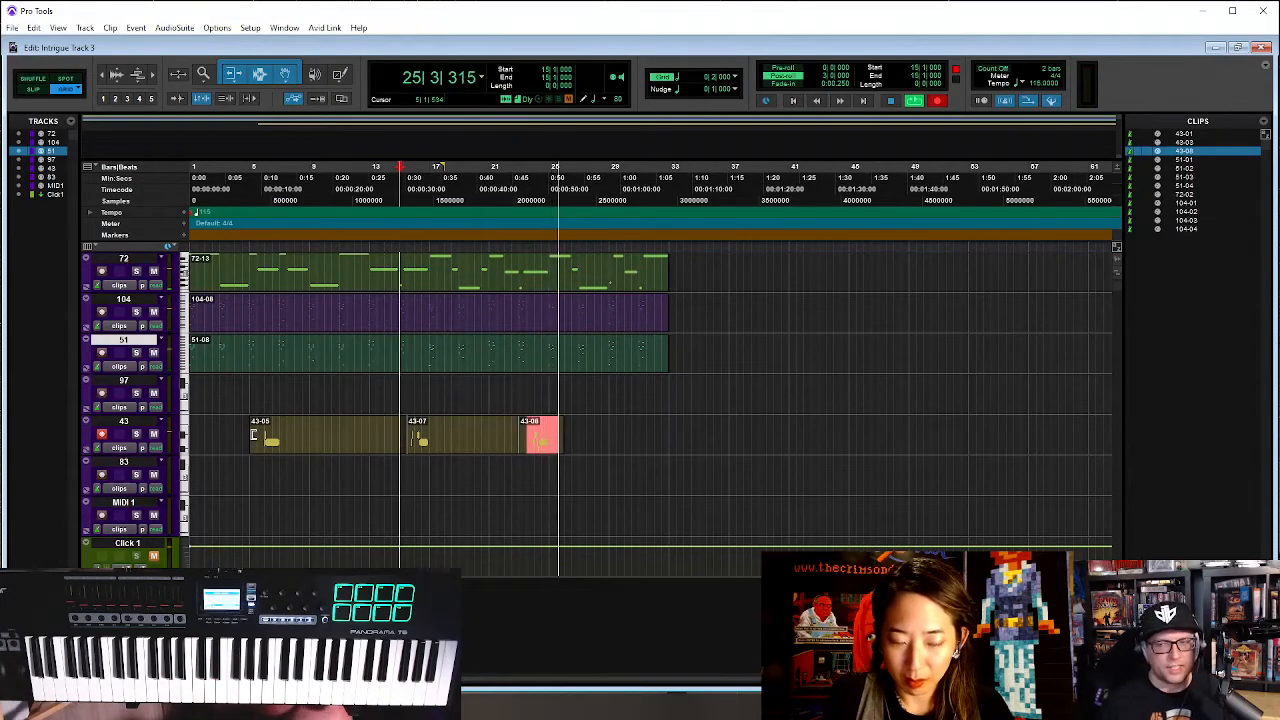
pyautogui.press('space')
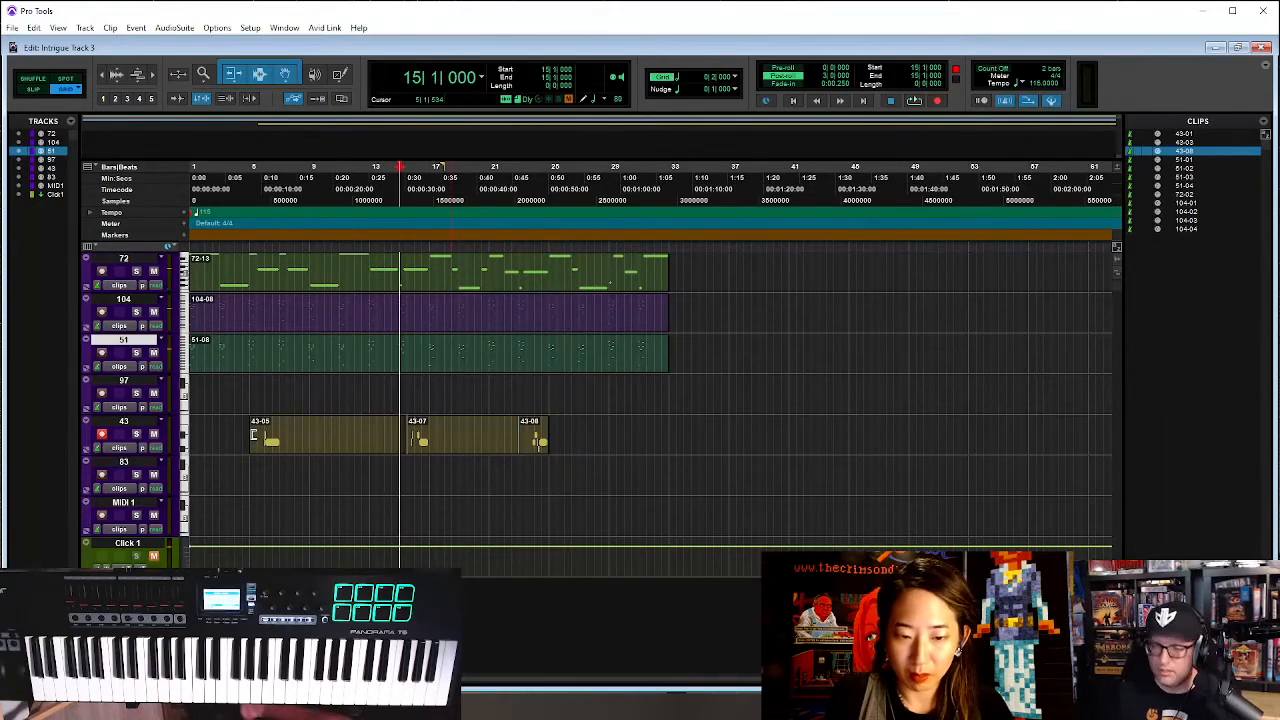
pyautogui.press('Return')
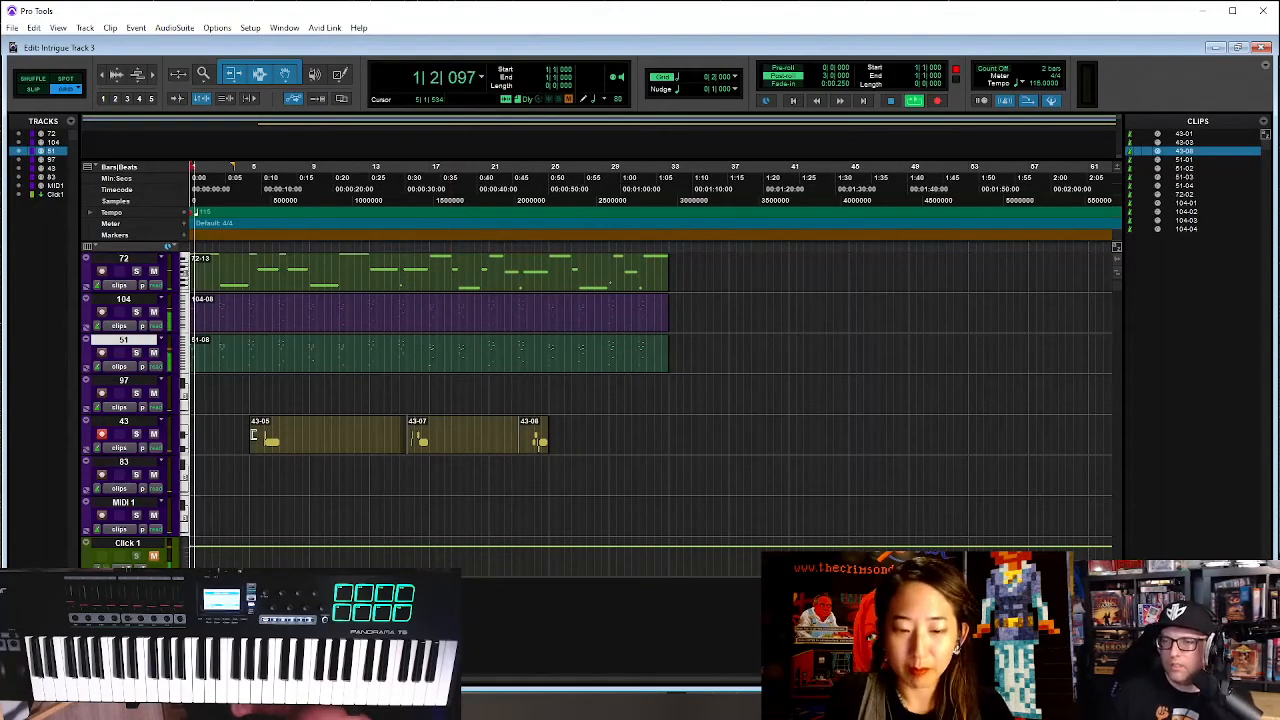
pyautogui.click(101, 435)
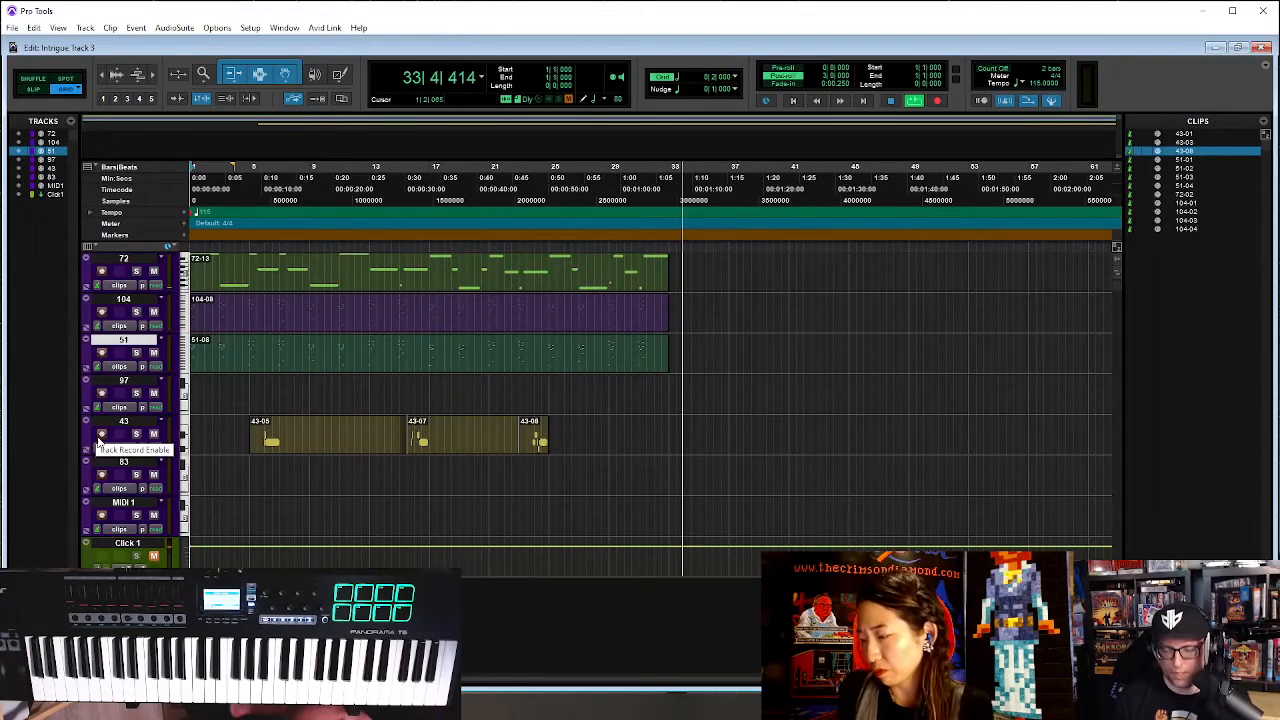
pyautogui.press('space')
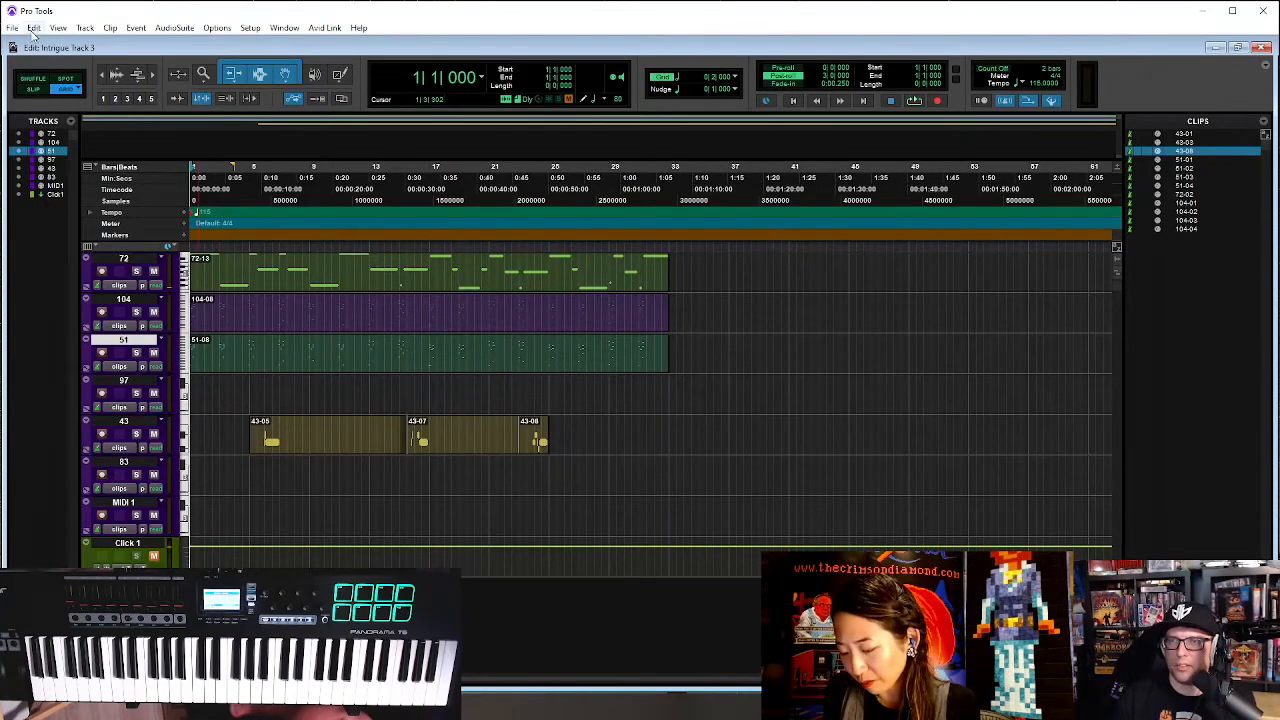
# Save the session and place the insertion point at bar 23 on track 51
pyautogui.click(13, 27)
pyautogui.click(30, 113)
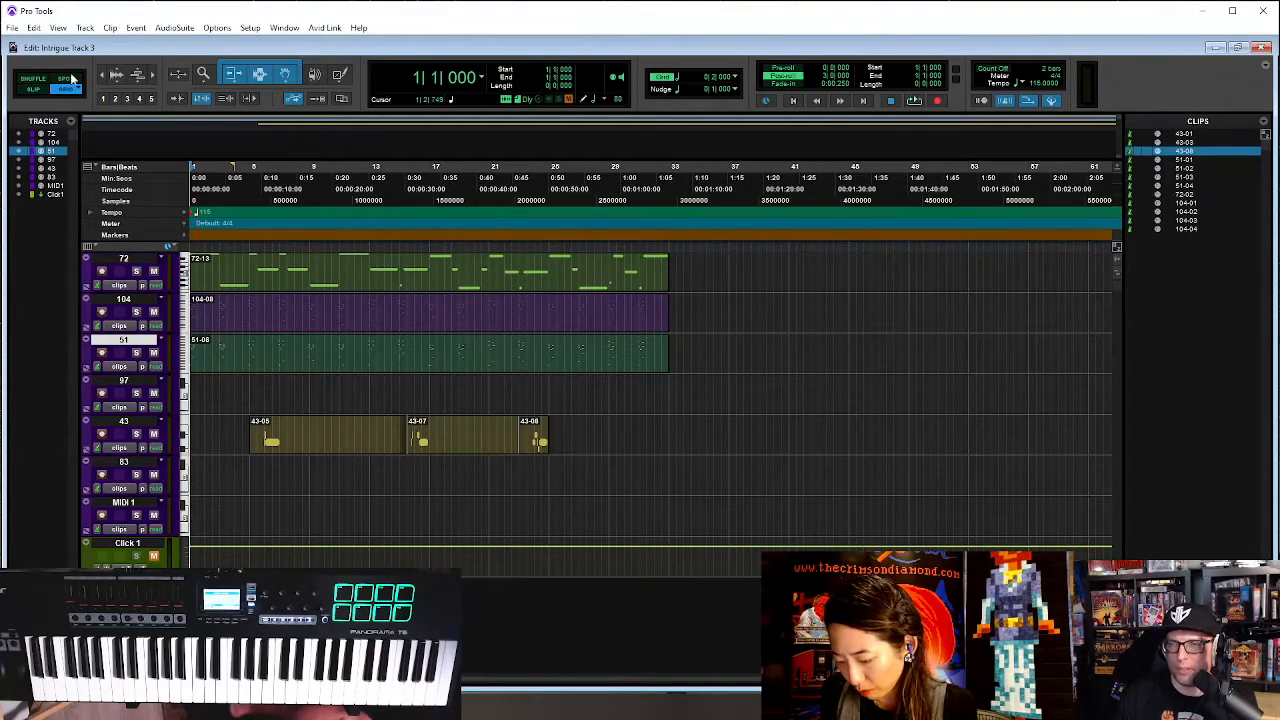
pyautogui.click(12, 27)
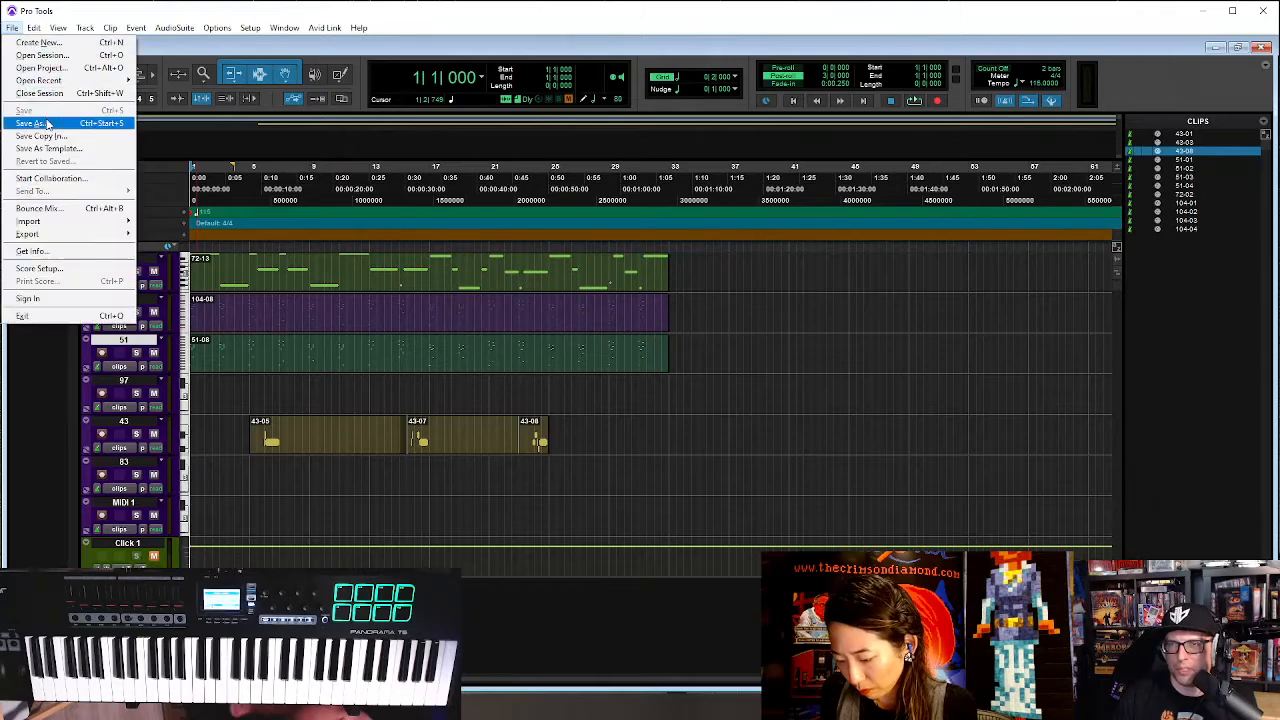
pyautogui.click(520, 343)
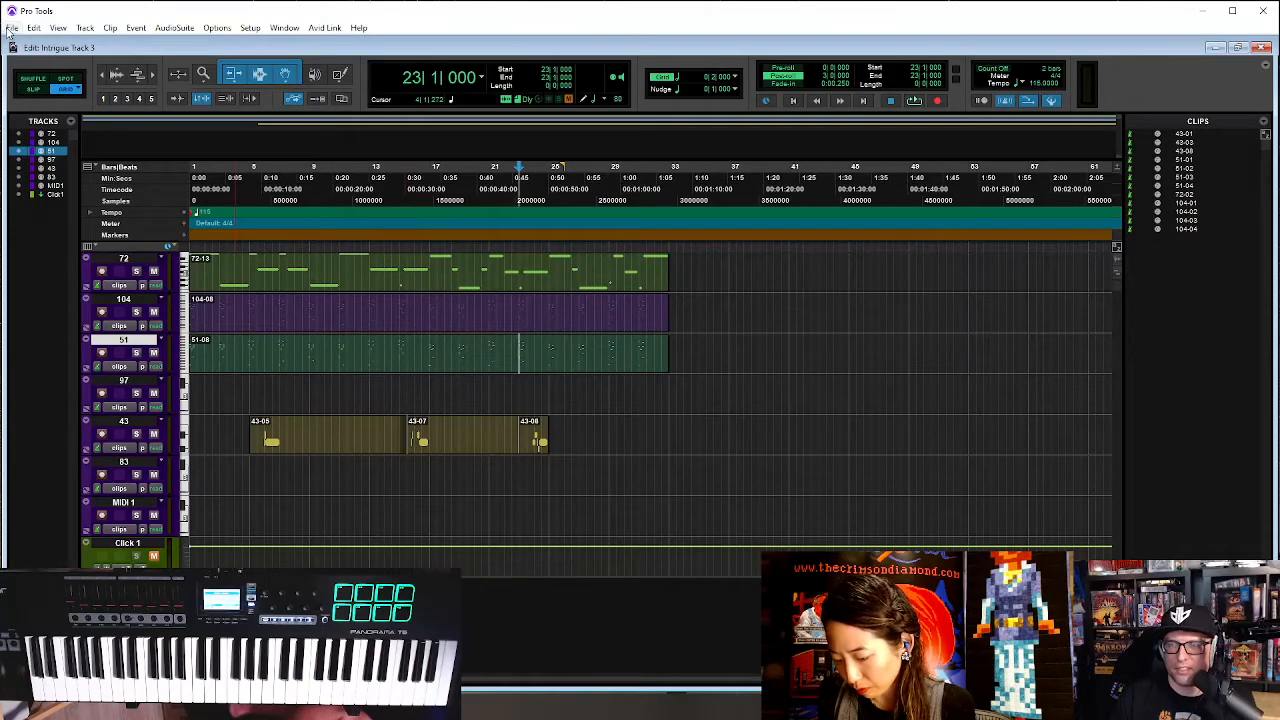
pyautogui.click(10, 32)
pyautogui.click(28, 112)
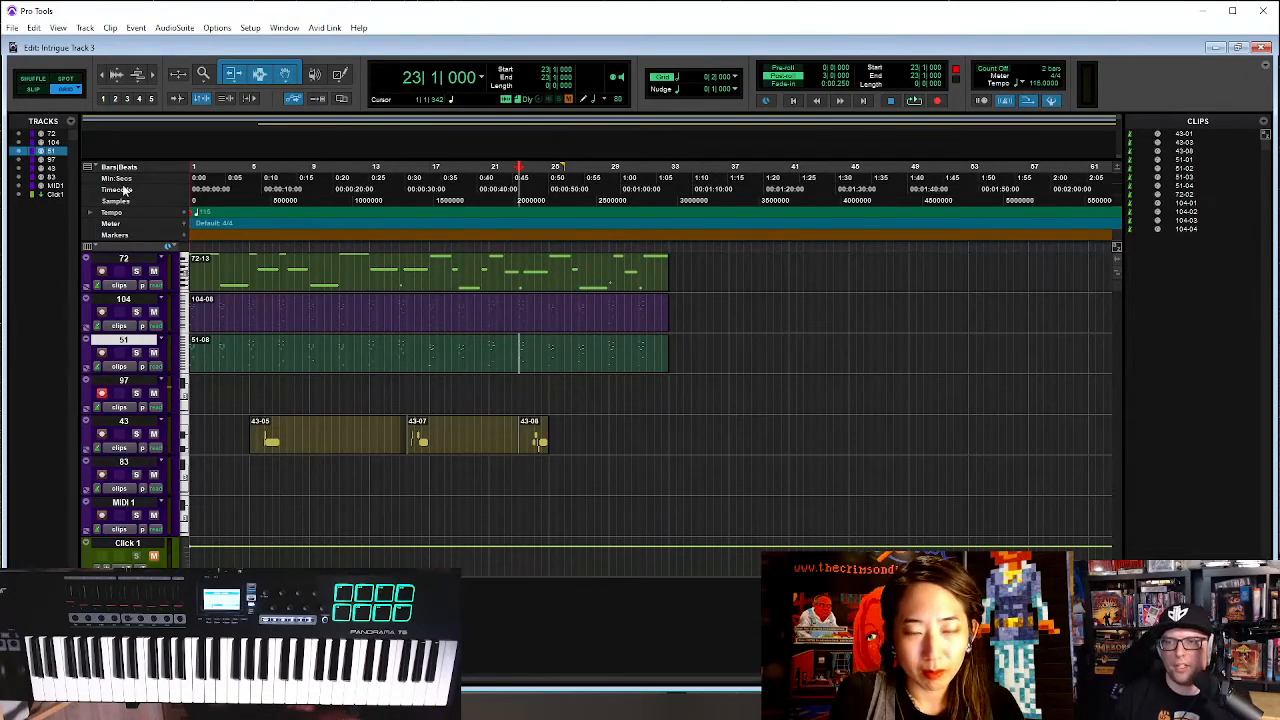
# Try track 72's 32-bar clip on track 97, audition it from the start, and return the clip to track 72
pyautogui.moveTo(286, 287); pyautogui.dragTo(261, 393)
pyautogui.press('space')
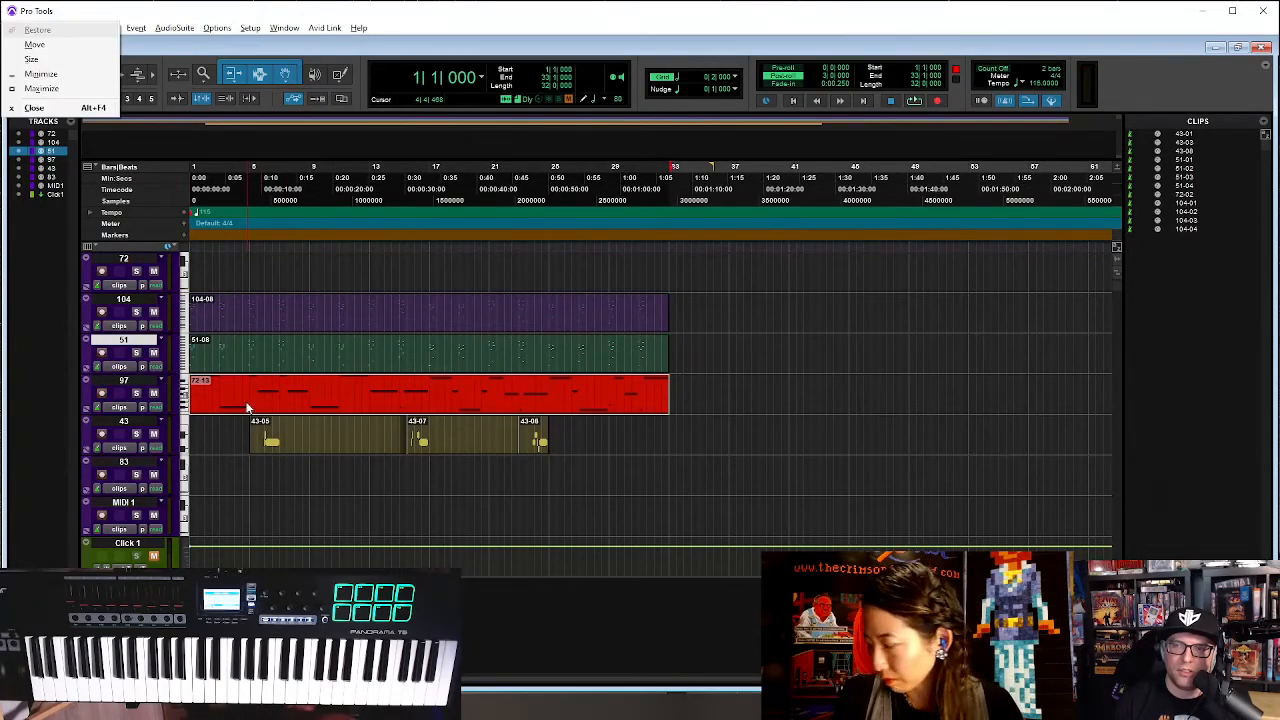
pyautogui.click(248, 407)
pyautogui.press('space')
pyautogui.moveTo(243, 406); pyautogui.dragTo(243, 268)
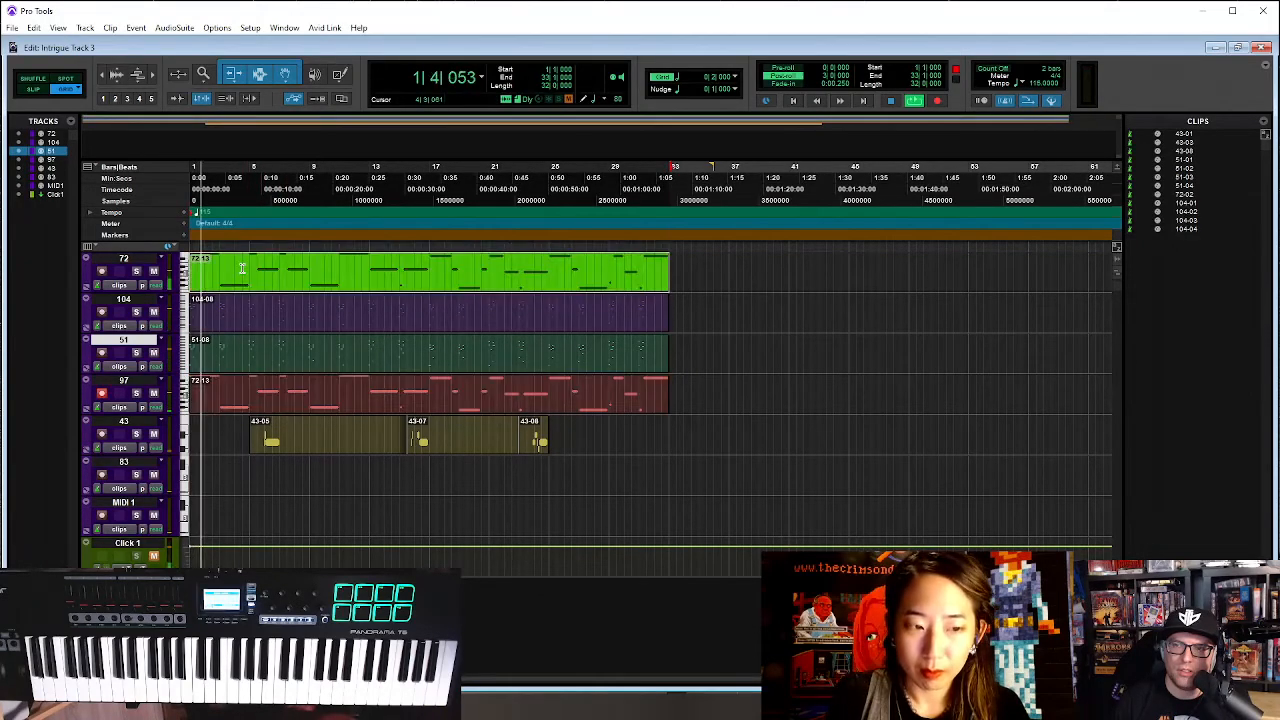
pyautogui.hotkey('ctrl', 'z')
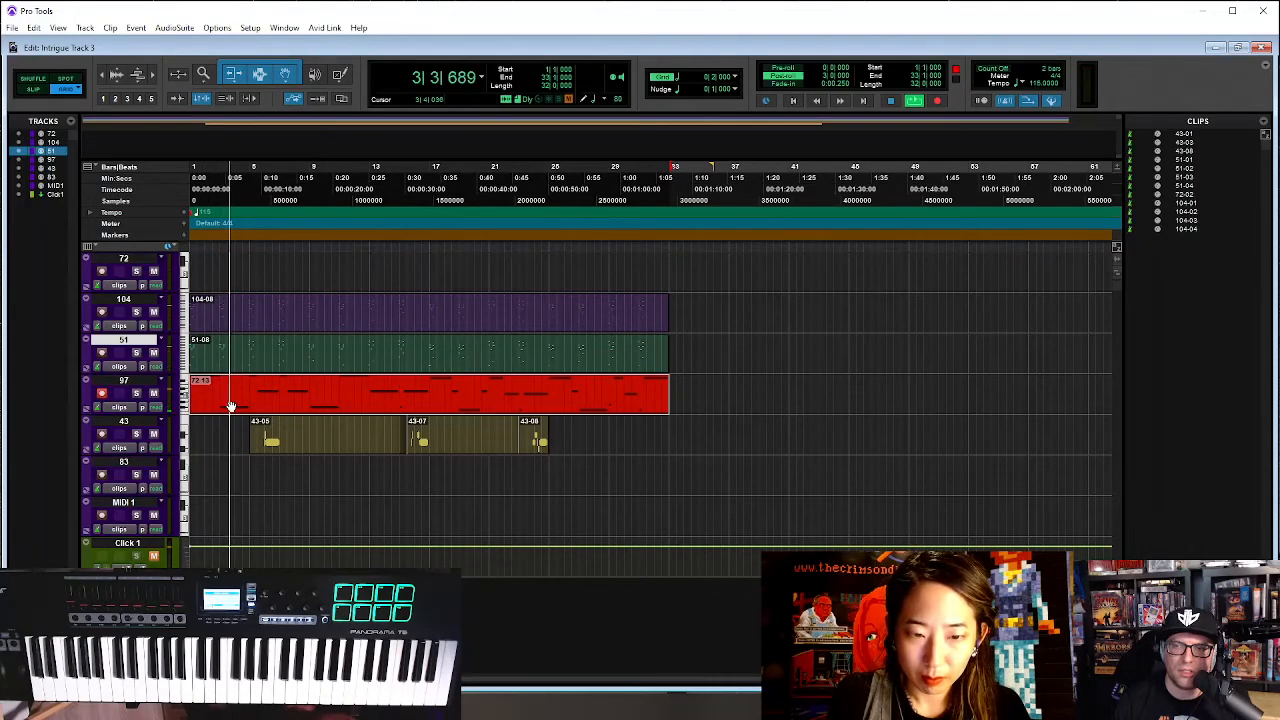
pyautogui.moveTo(230, 407); pyautogui.dragTo(235, 283)
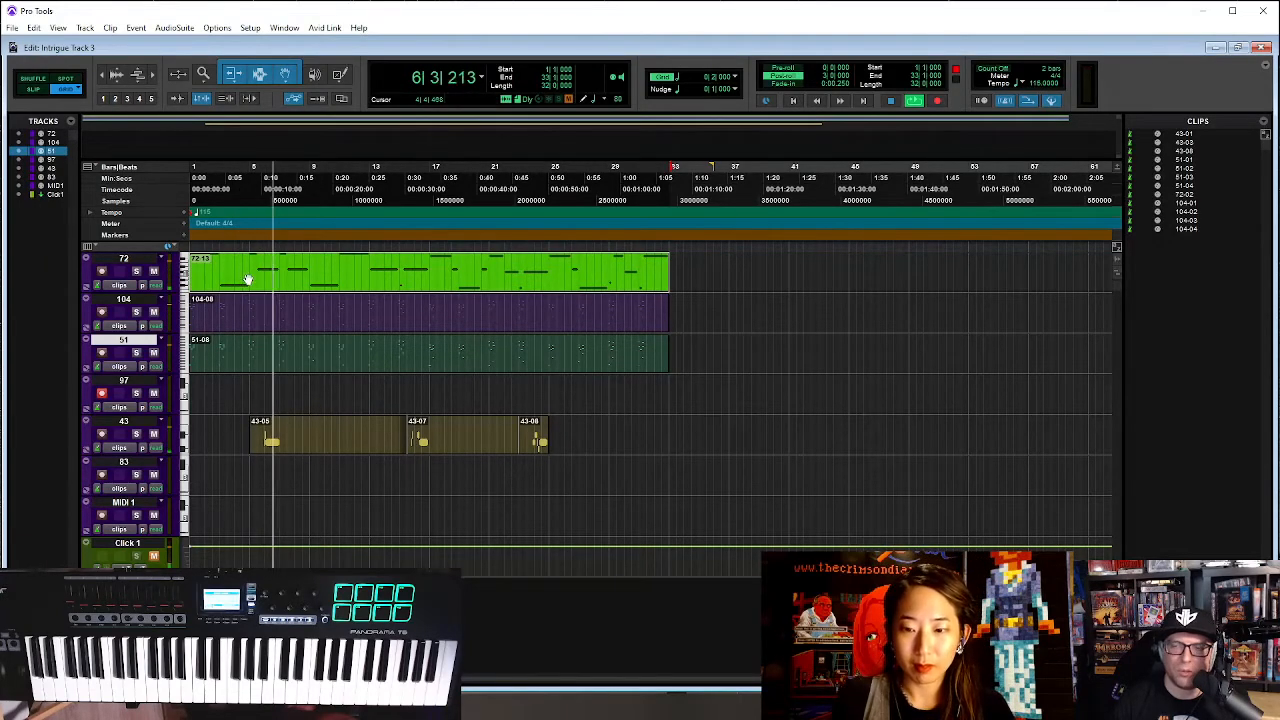
# Save the session and play the arrangement from the start with track 97 armed
pyautogui.click(12, 27)
pyautogui.click(34, 114)
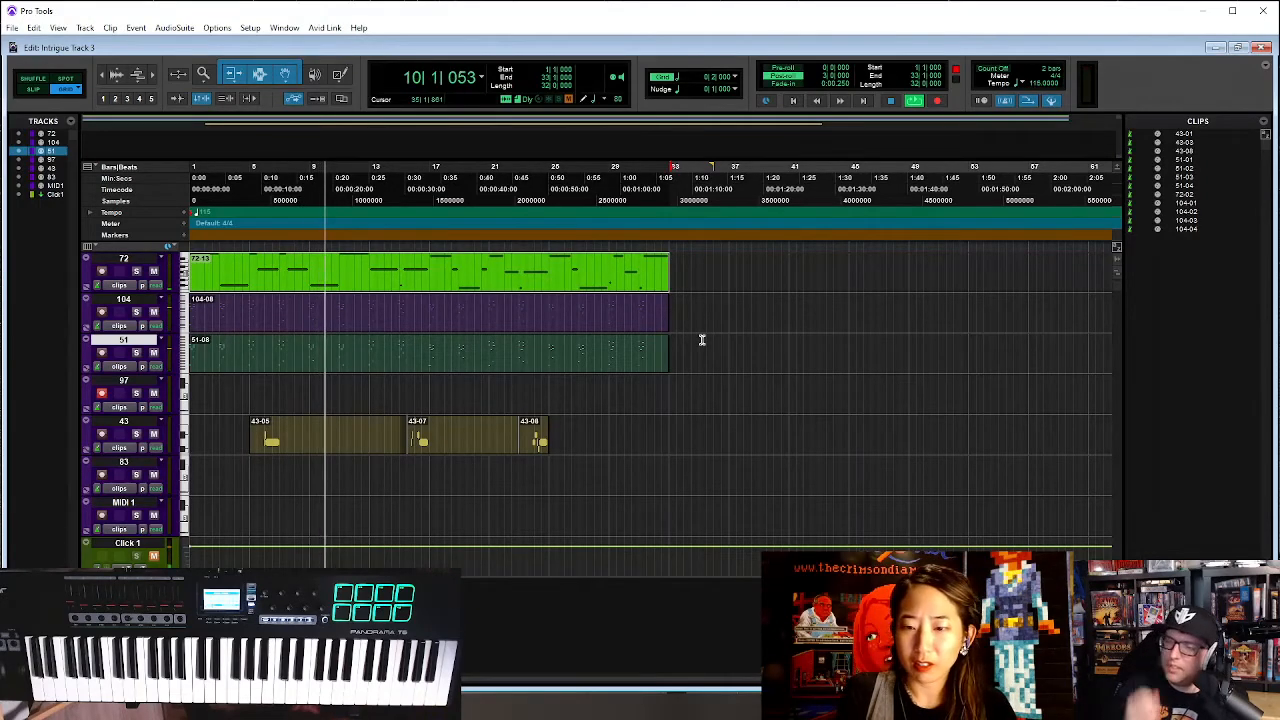
pyautogui.press('space')
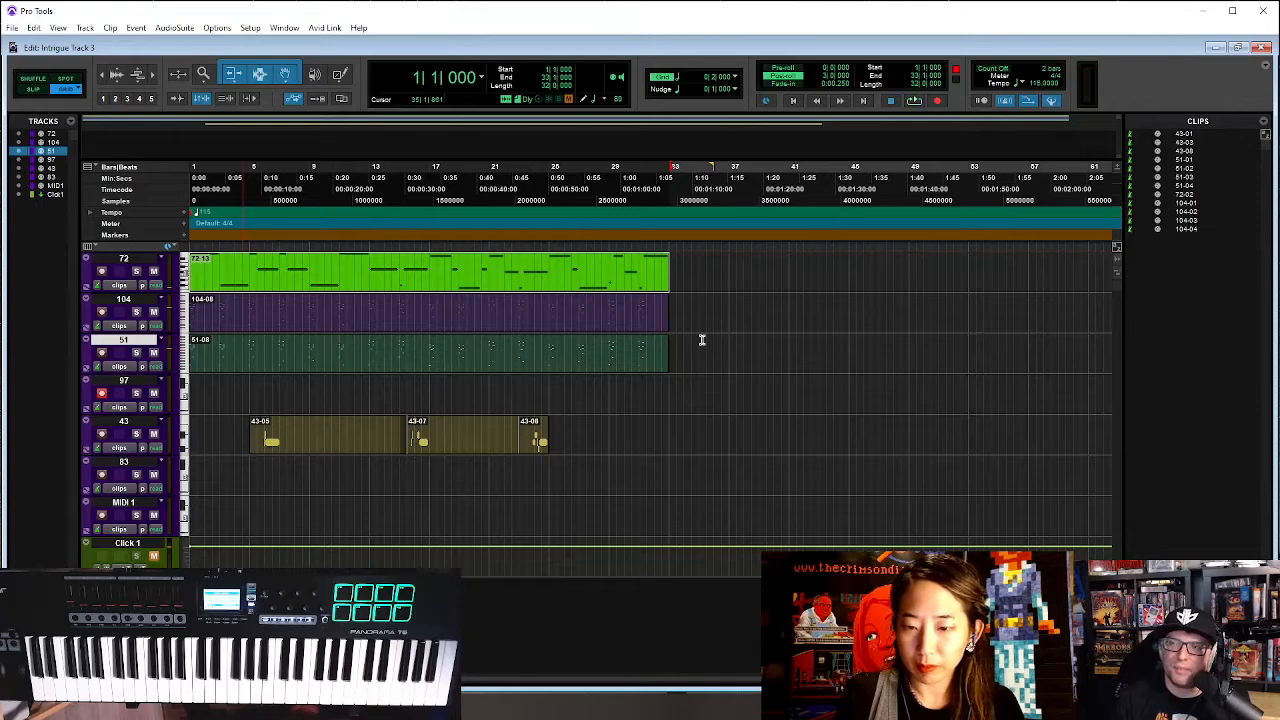
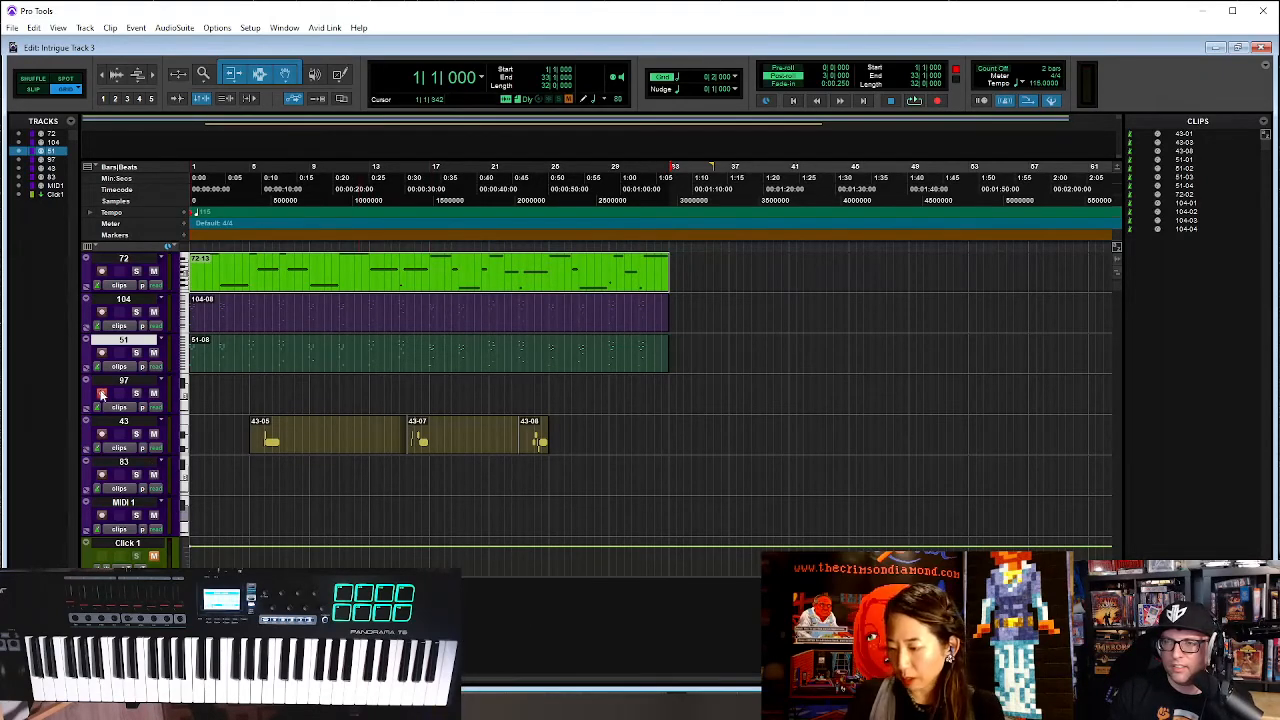
# Open the recent session Intrigue Track and play it through from the start
pyautogui.click(13, 28)
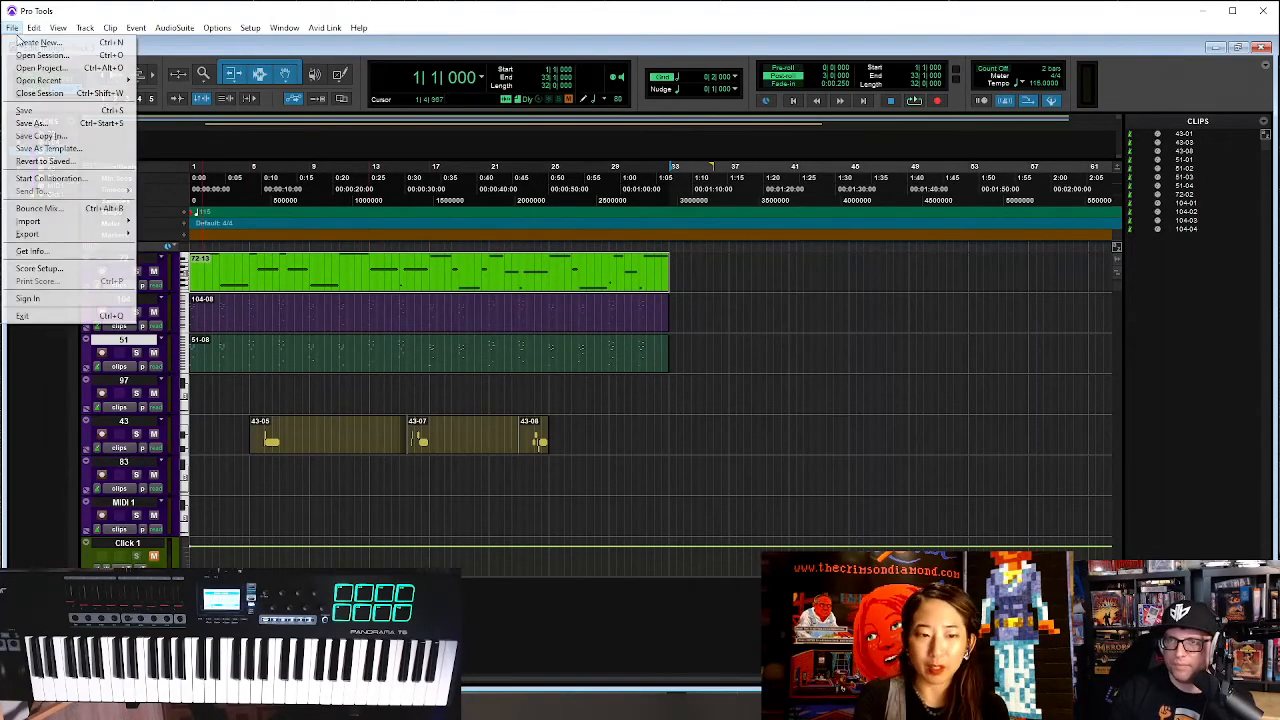
pyautogui.click(13, 28)
pyautogui.click(13, 28)
pyautogui.moveTo(48, 81)
pyautogui.click(241, 109)
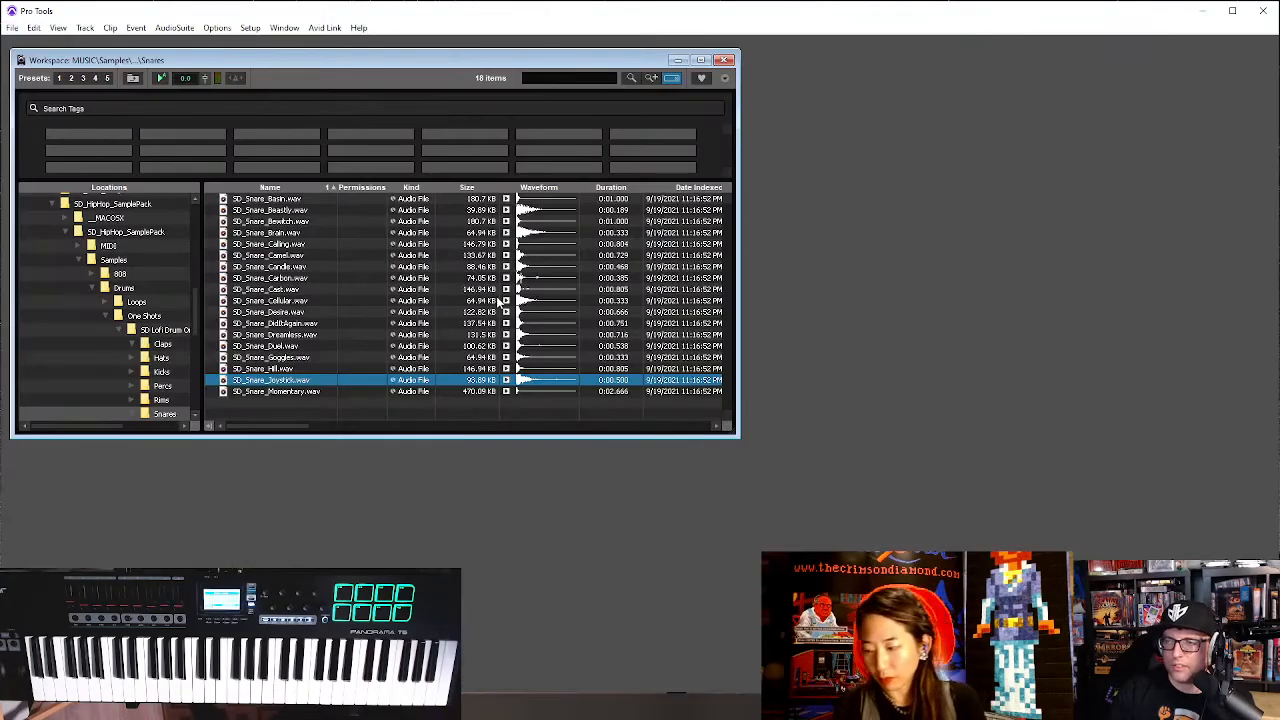
pyautogui.press('space')
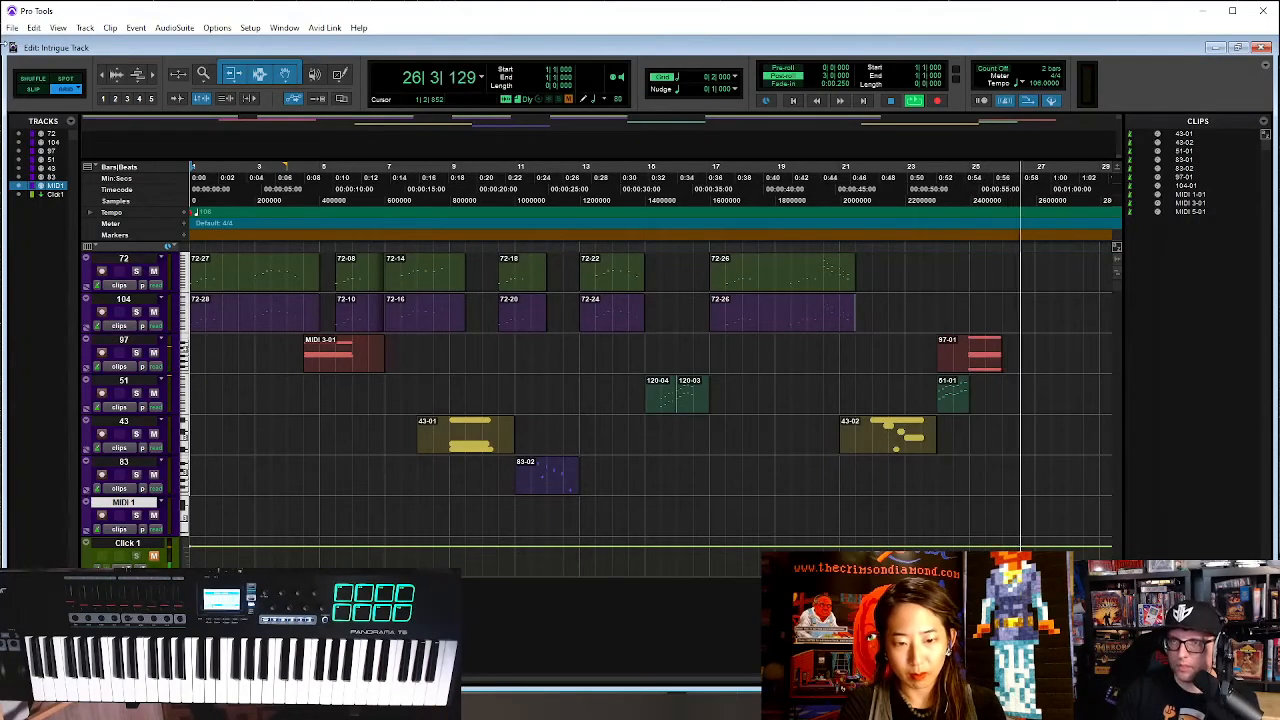
# Open the recent session Intrigue Track 2, saving the changes to Intrigue Track, and play it through from the start
pyautogui.click(12, 27)
pyautogui.moveTo(130, 80)
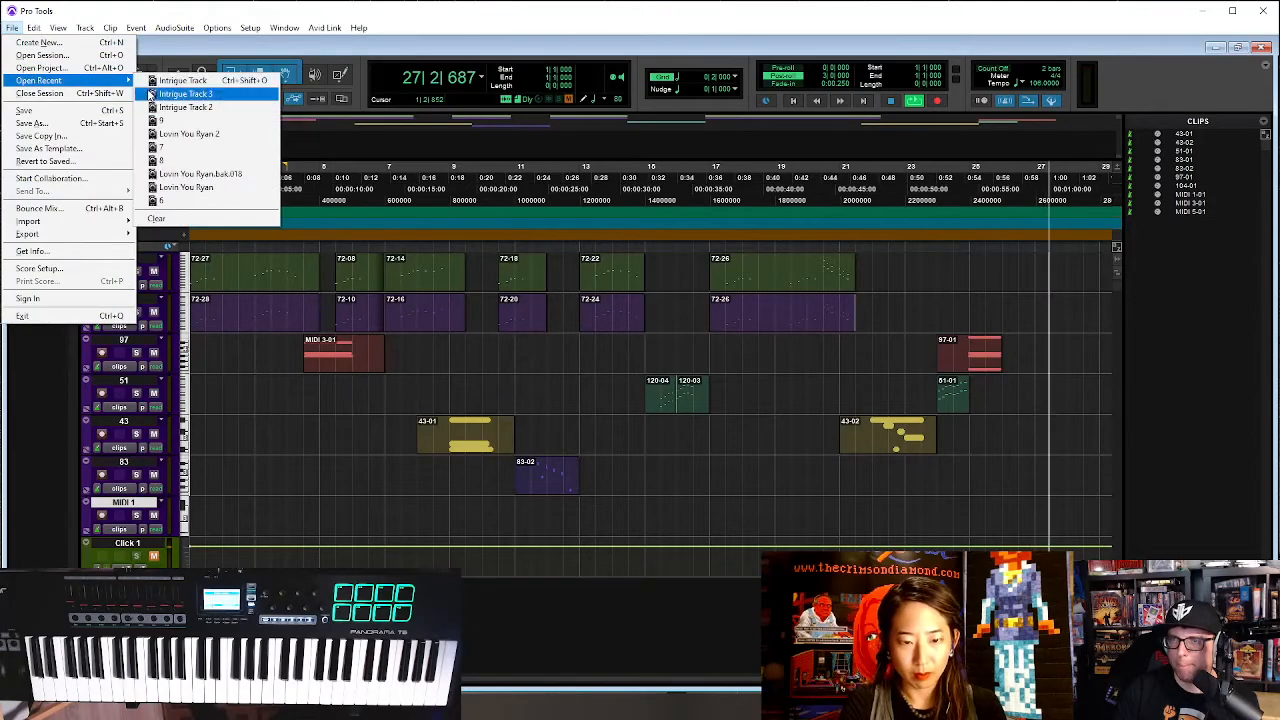
pyautogui.click(185, 107)
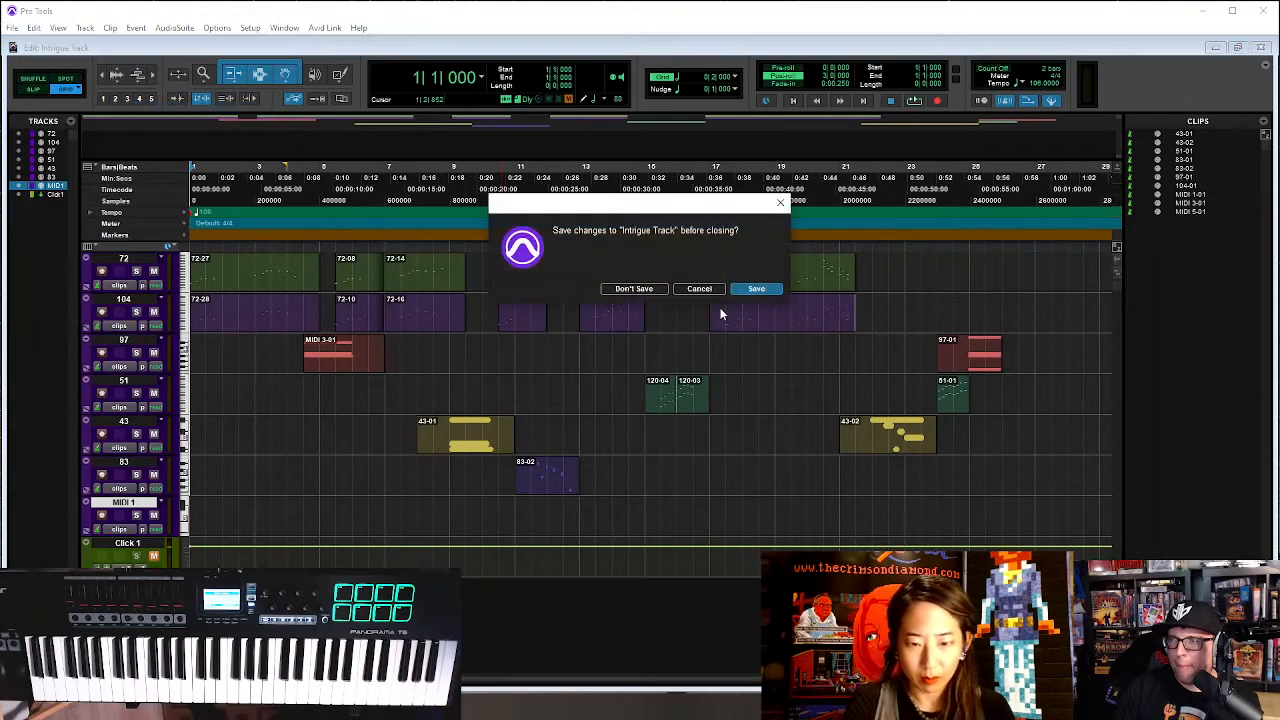
pyautogui.click(756, 289)
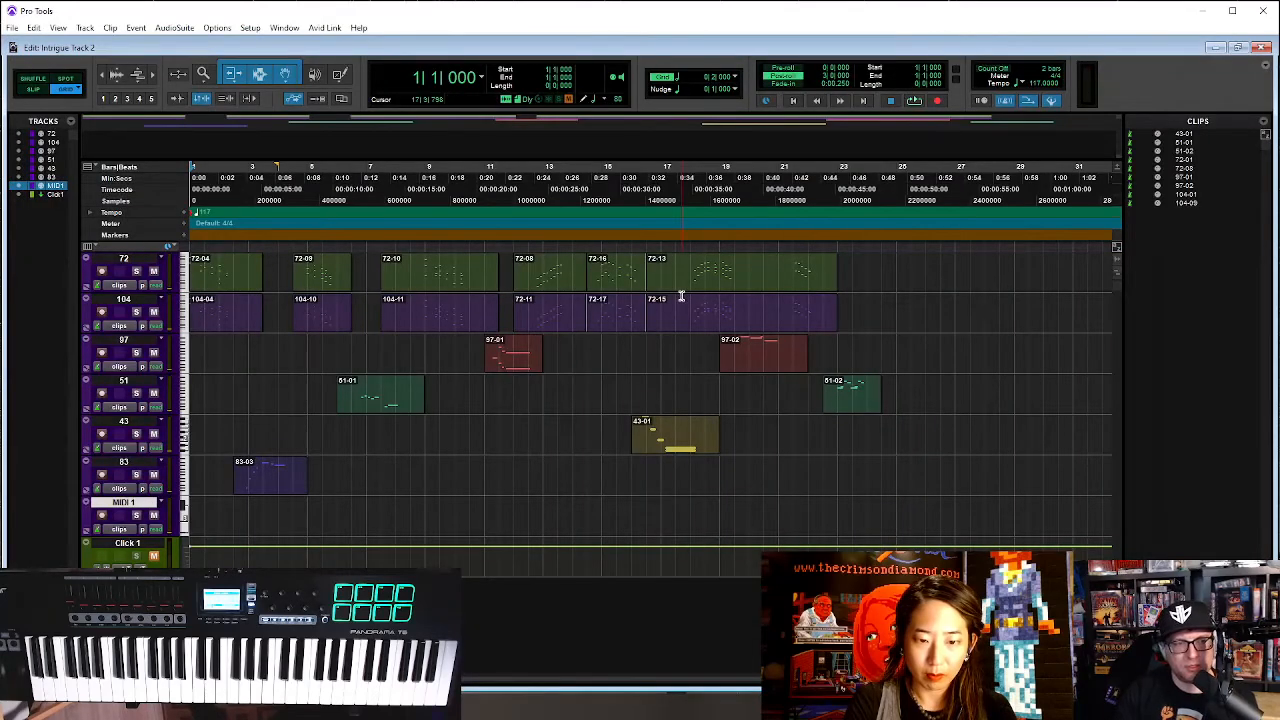
pyautogui.press('space')
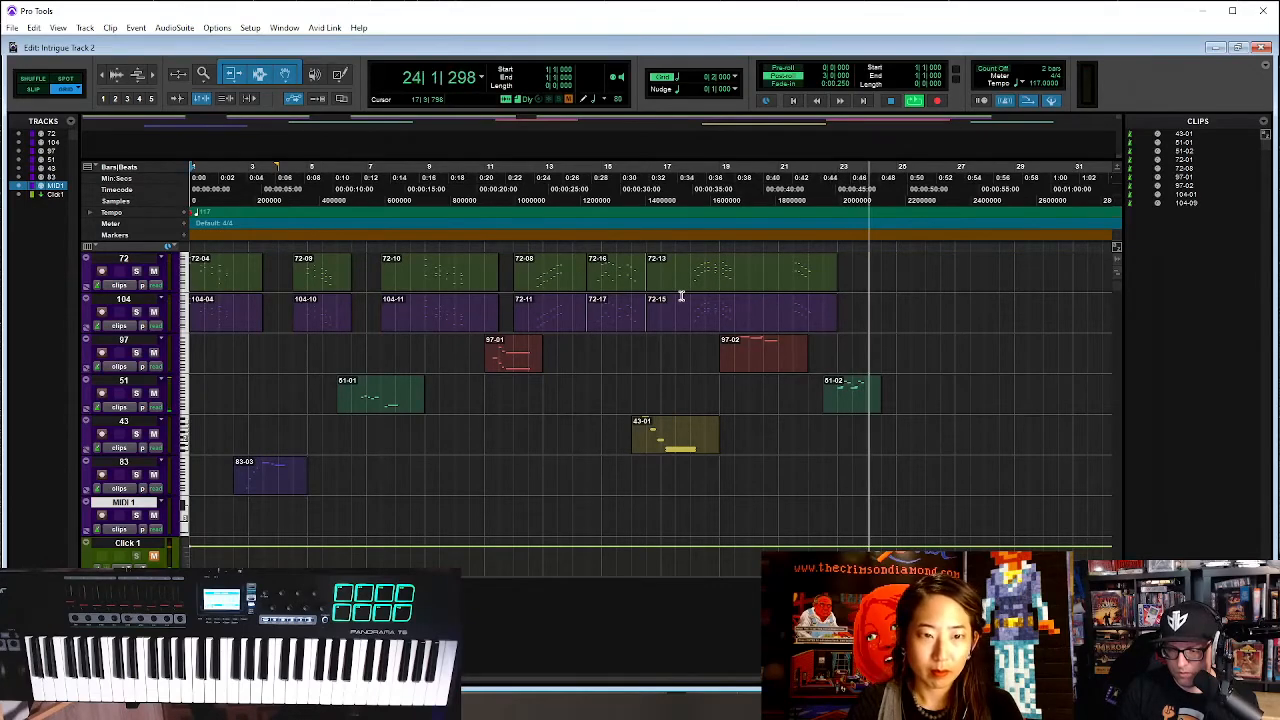
pyautogui.press('space')
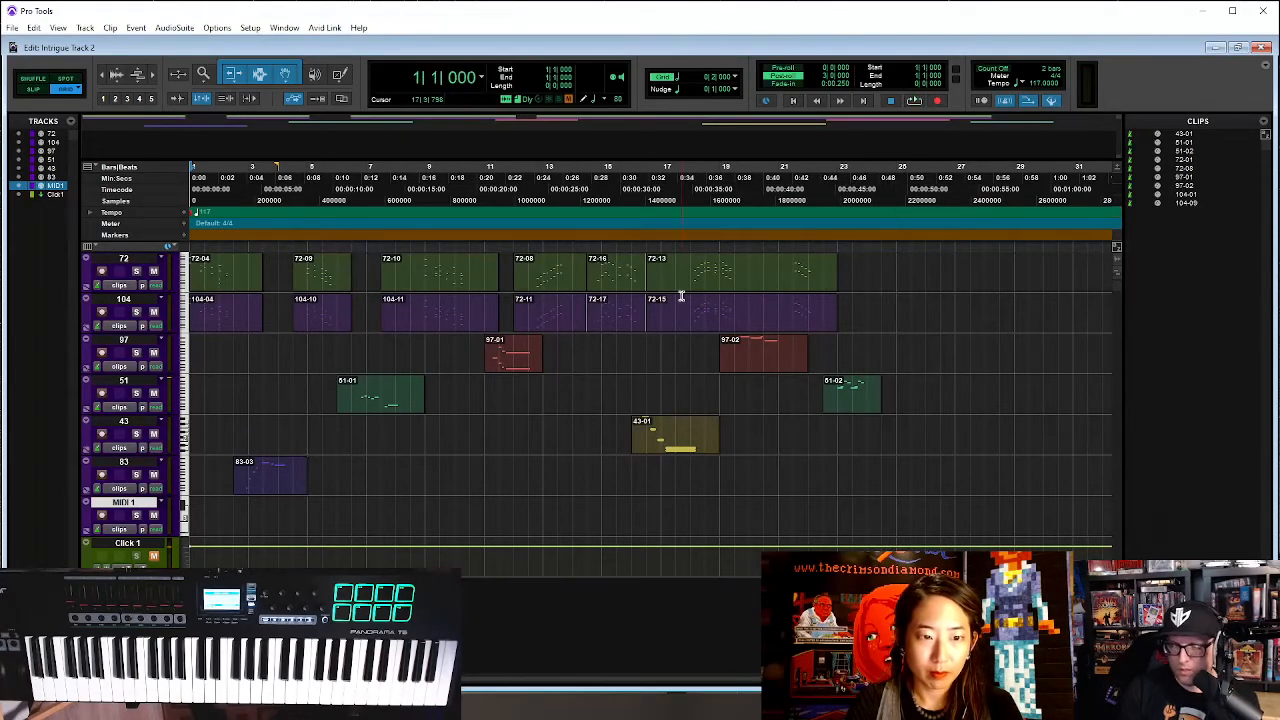
# Save Intrigue Track 2, reopen the recent session Intrigue Track 3, and play its full 32-bar arrangement
pyautogui.click(12, 28)
pyautogui.click(21, 106)
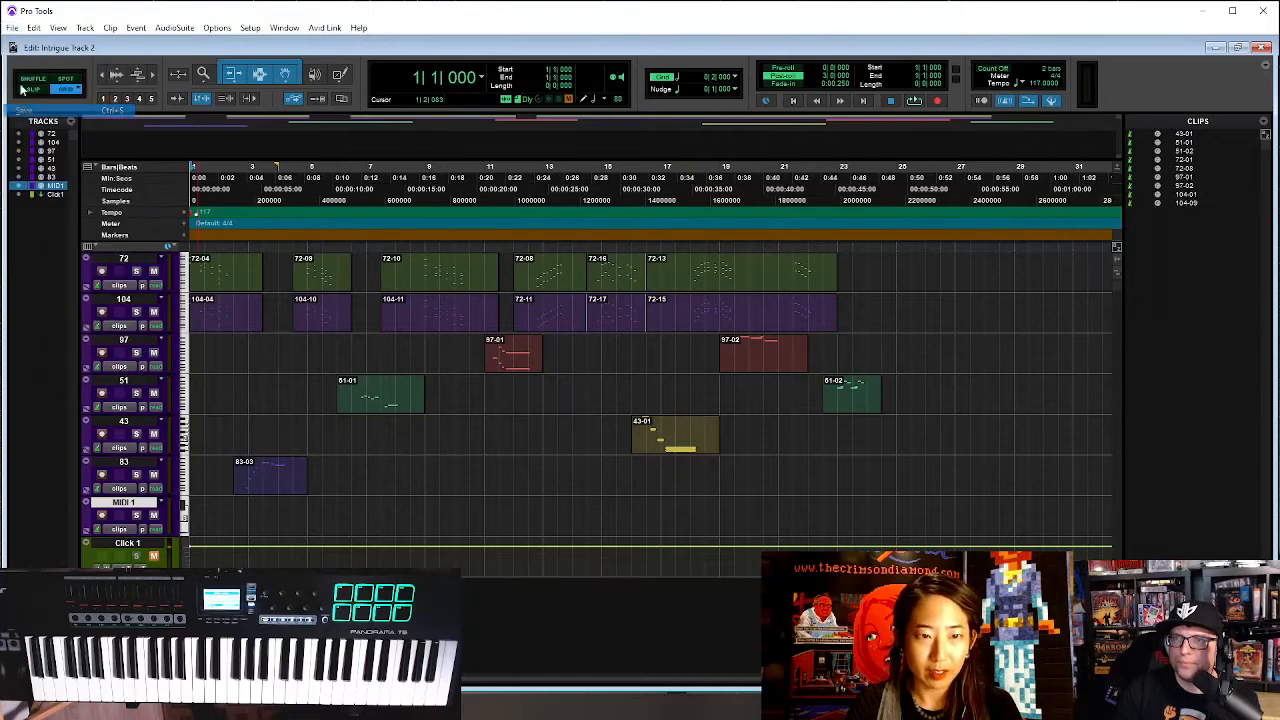
pyautogui.click(13, 28)
pyautogui.moveTo(45, 80)
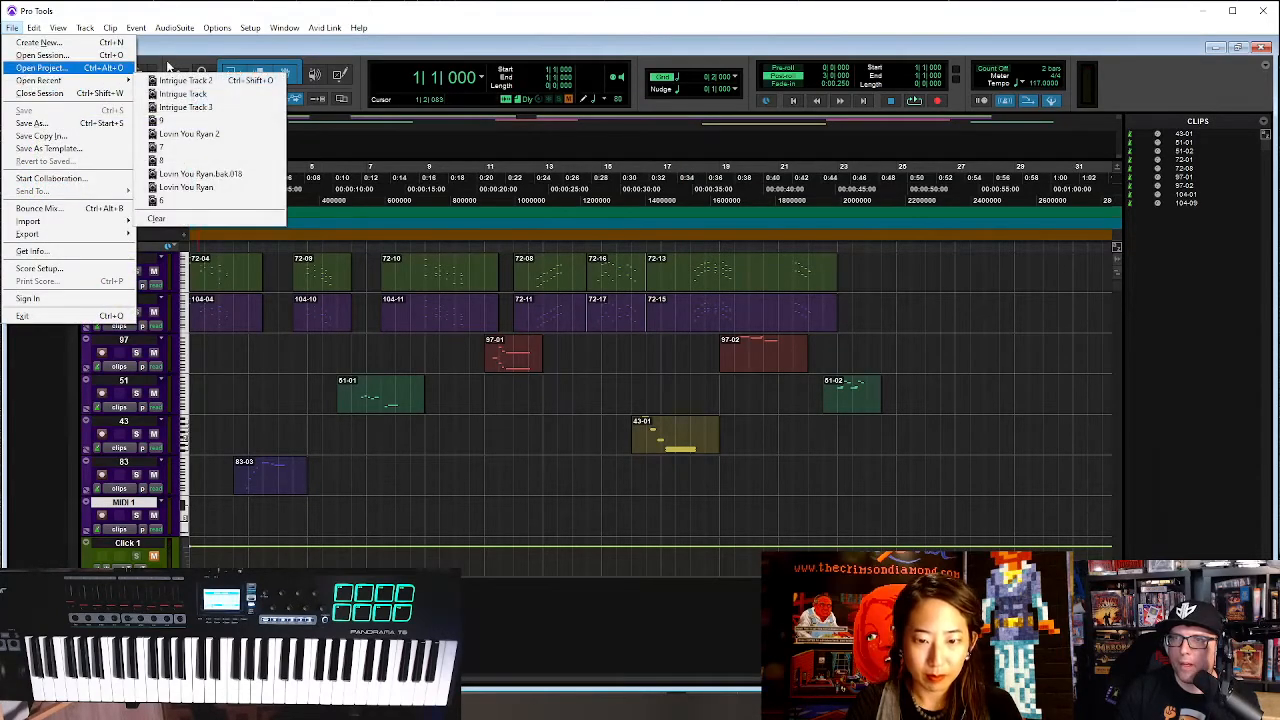
pyautogui.click(210, 110)
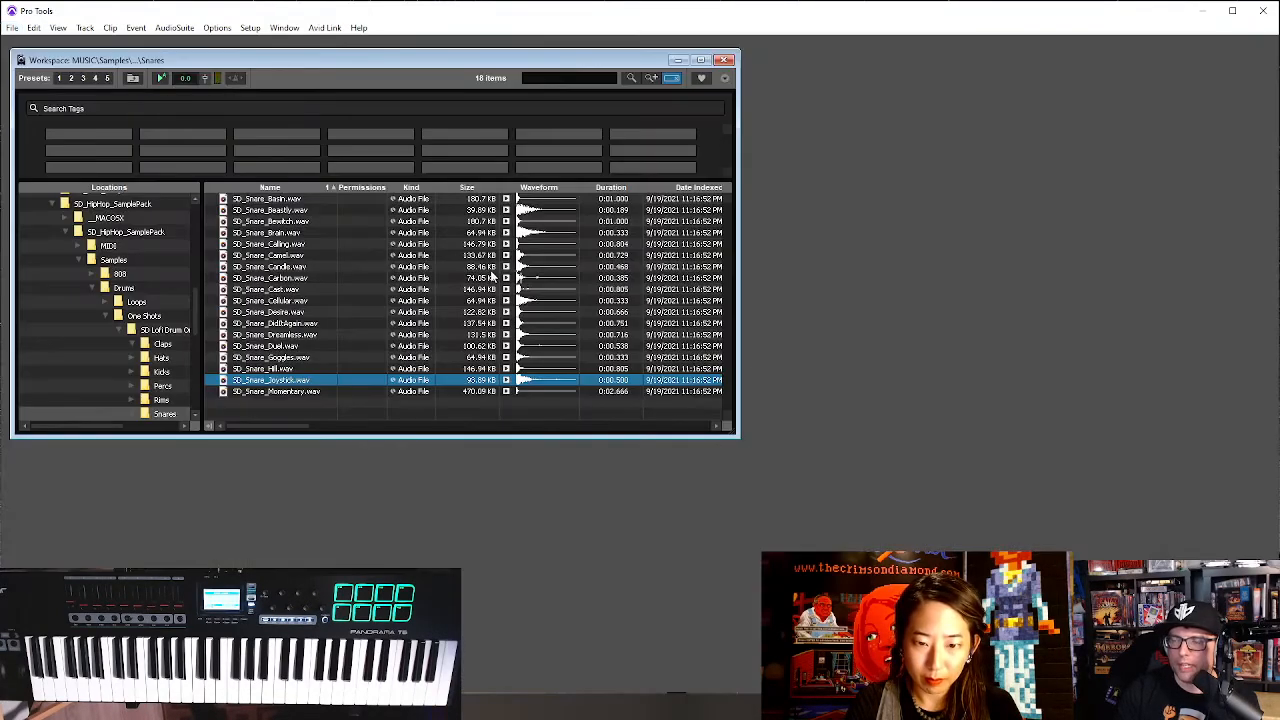
pyautogui.press('Return')
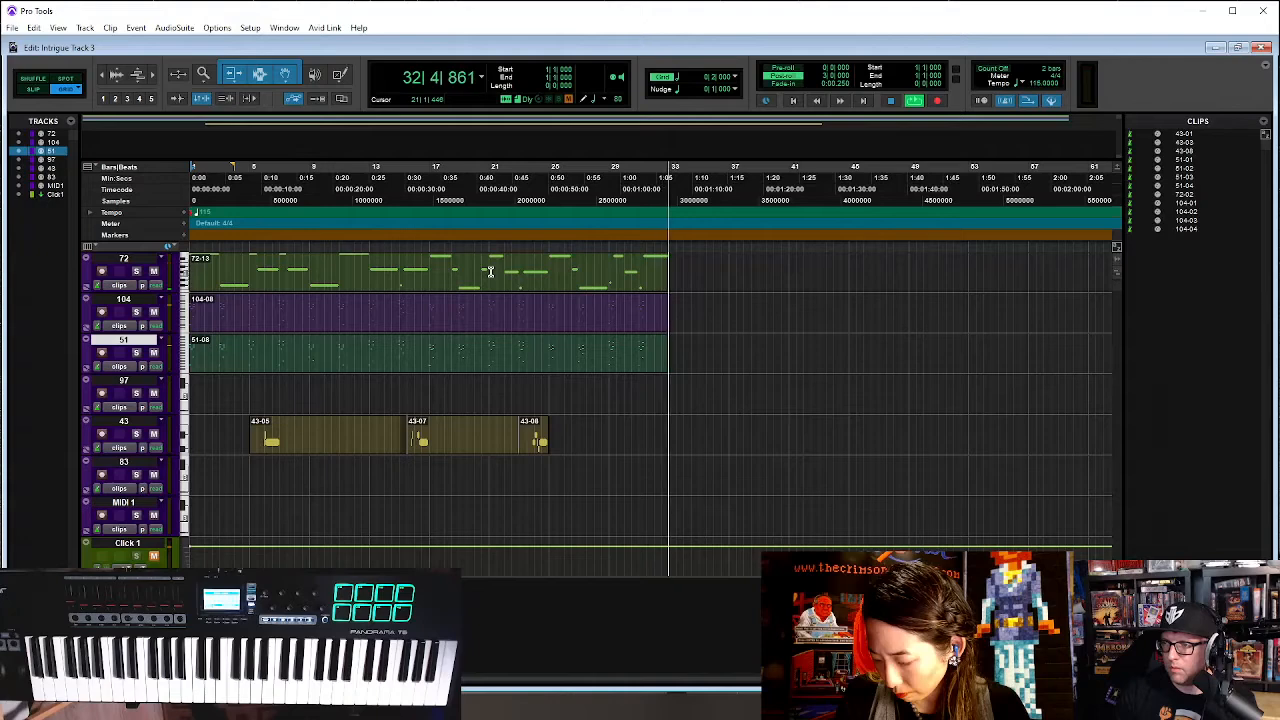
pyautogui.press('space')
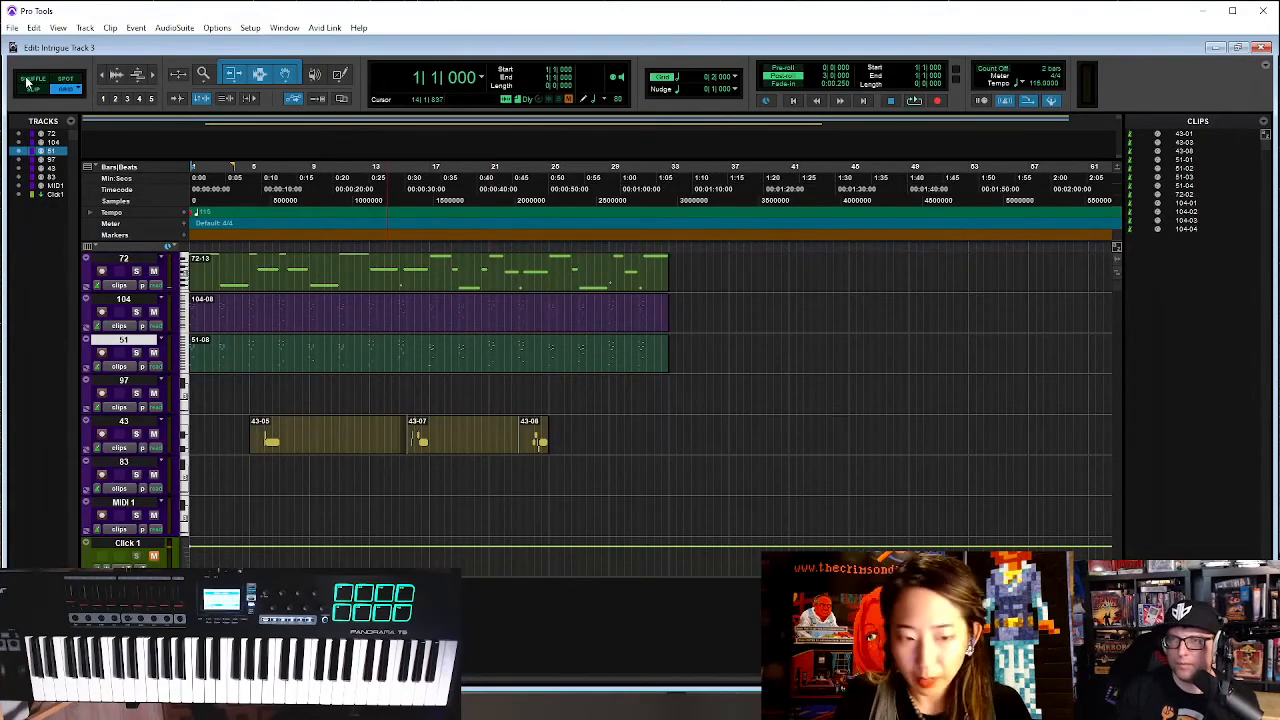
# Save the Intrigue Track 3 session and place the insertion point at bar 32
pyautogui.click(14, 28)
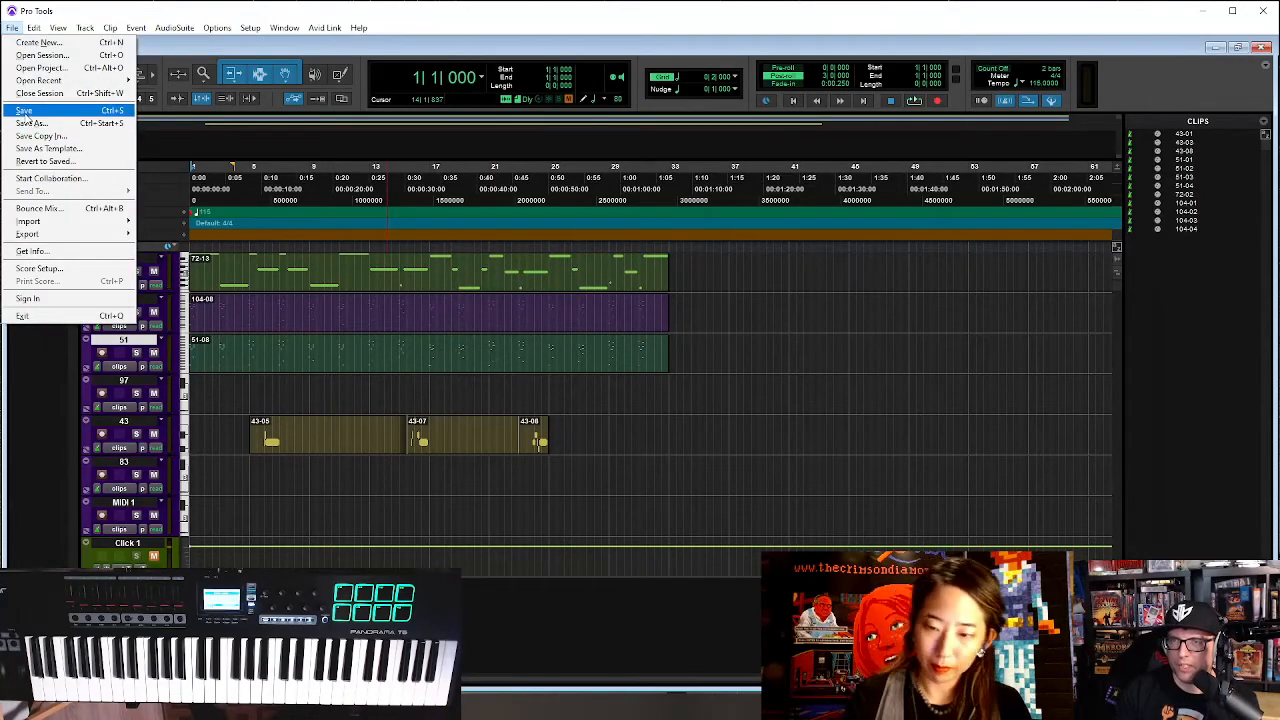
pyautogui.click(24, 110)
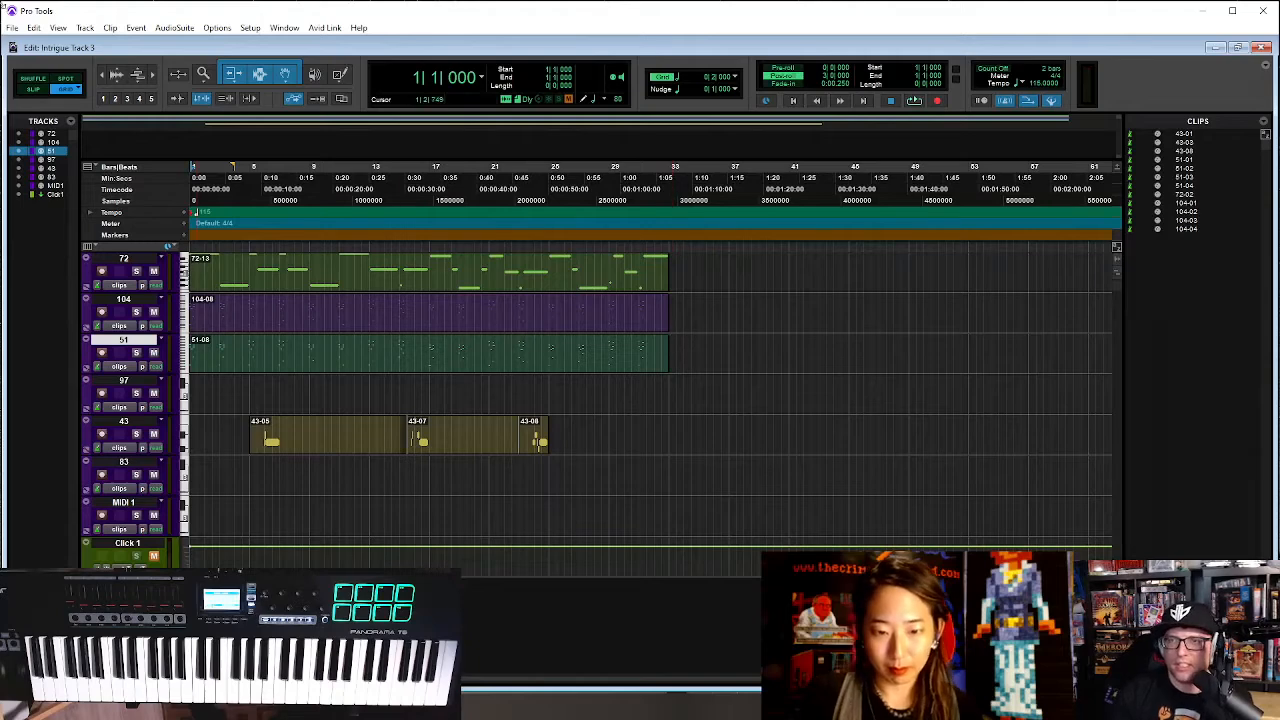
pyautogui.click(12, 27)
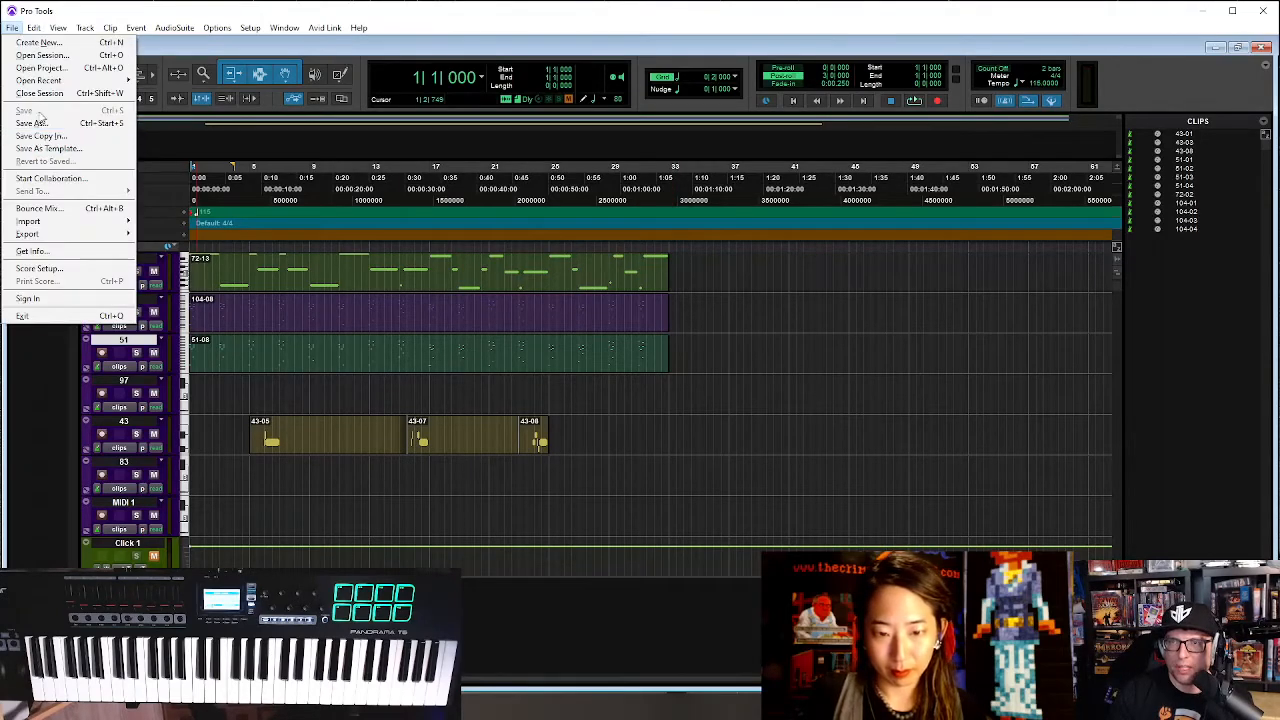
pyautogui.click(652, 466)
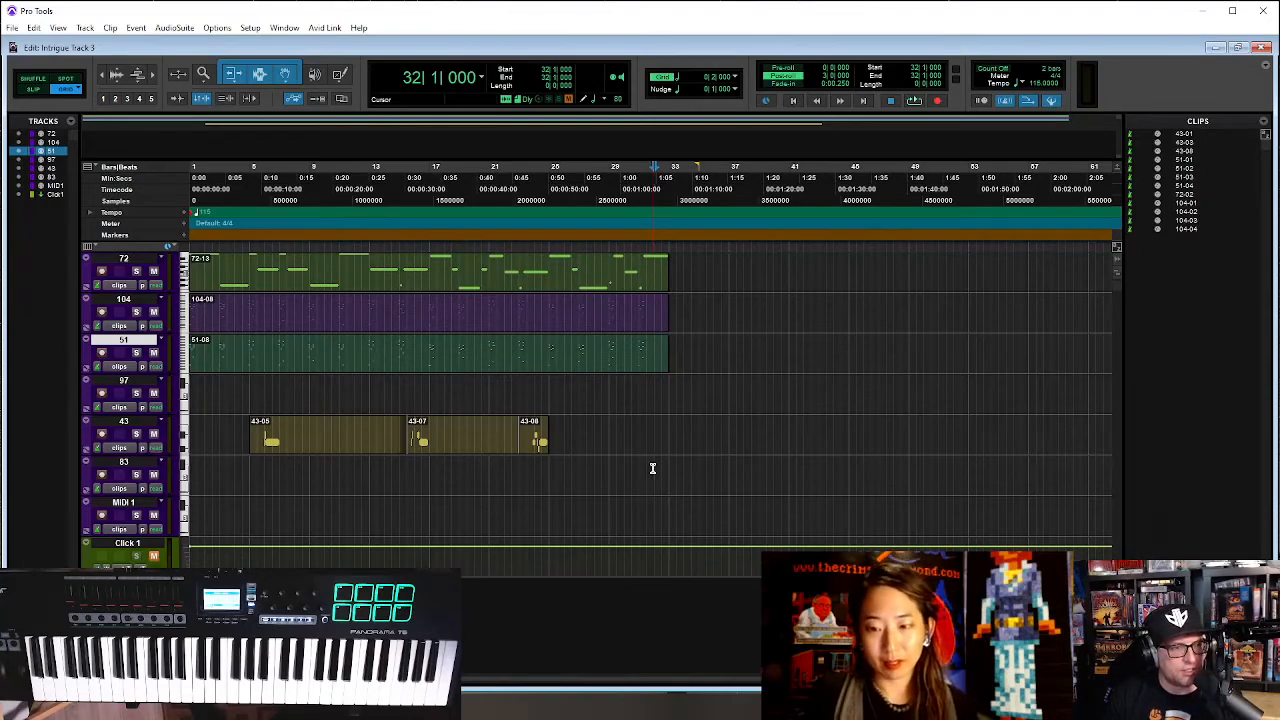